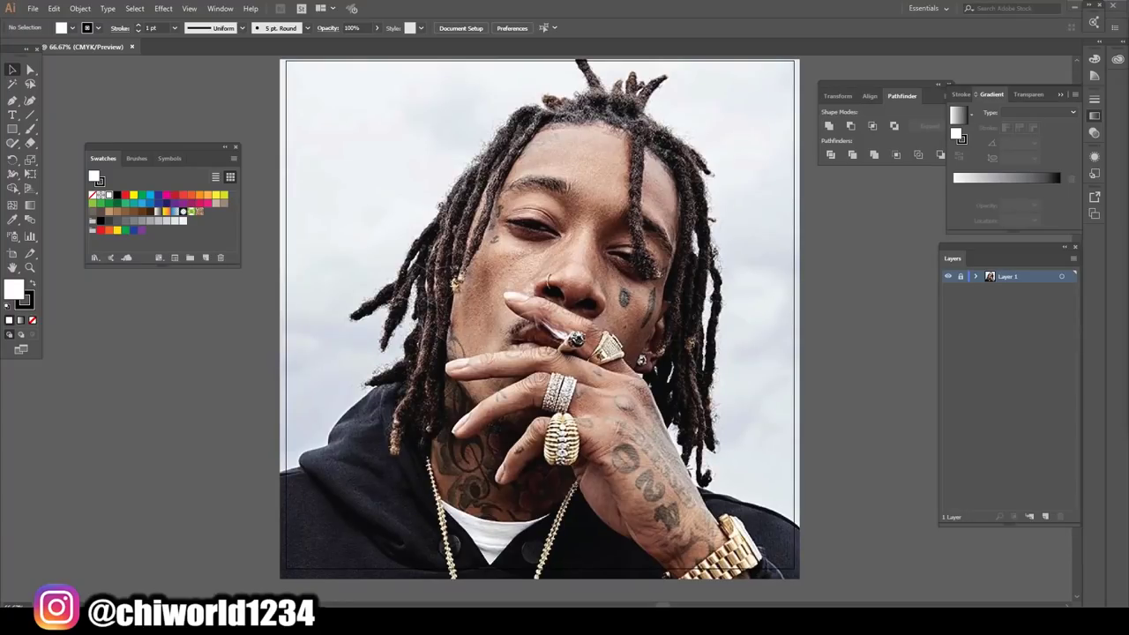
# - Add a new layer above the photo, set stroke to None, and enable filled Pencil strokes
pyautogui.click(1047, 516)
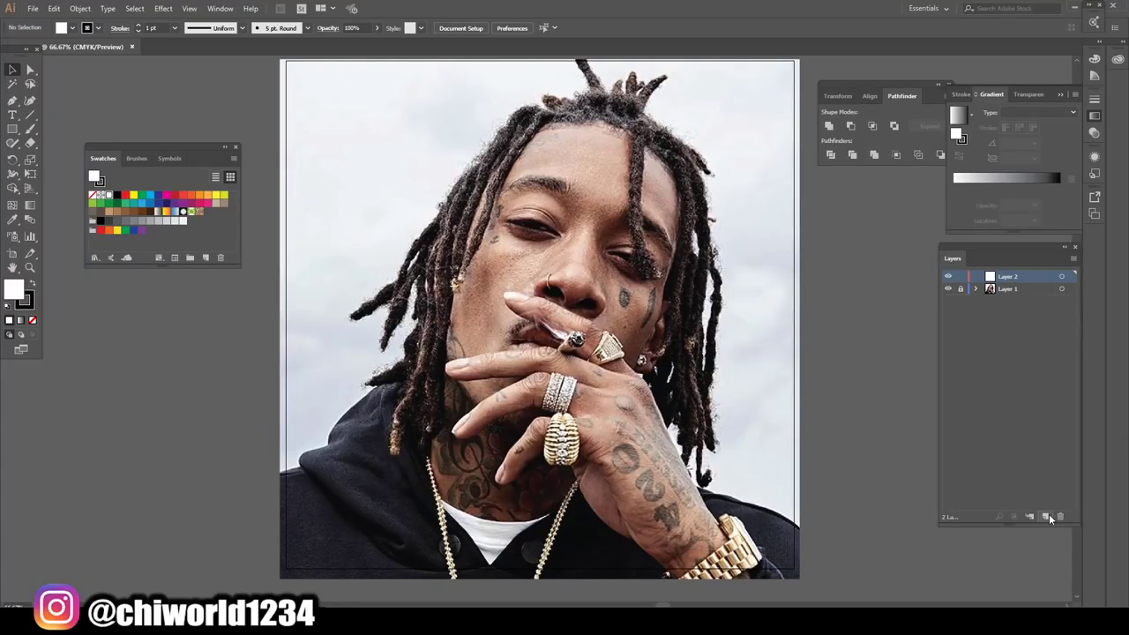
pyautogui.click(12, 289)
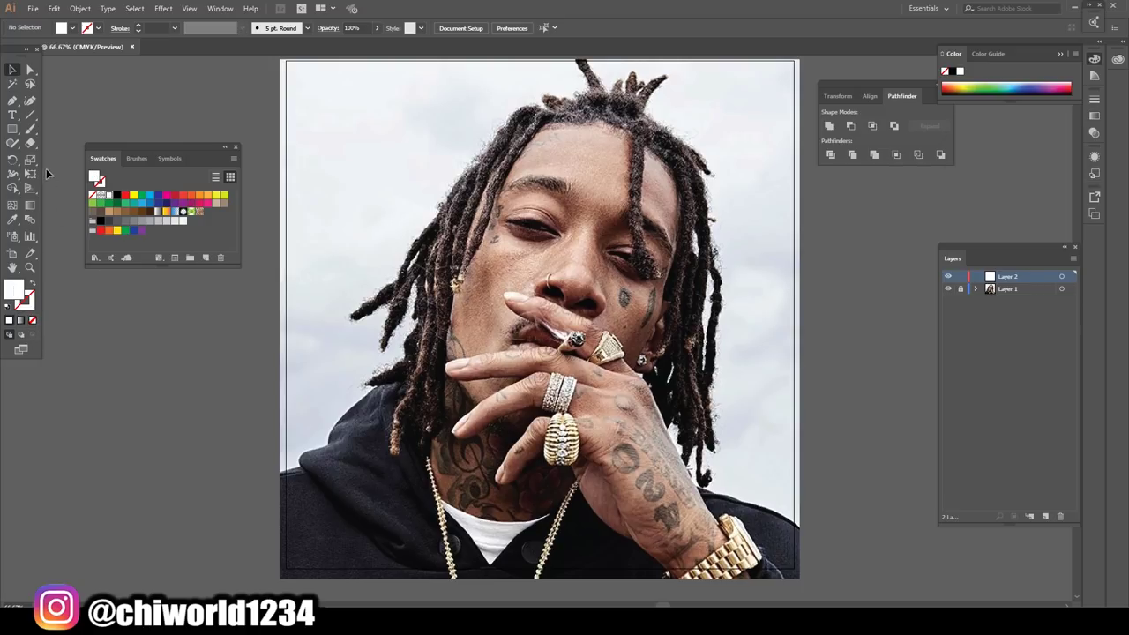
pyautogui.moveTo(12, 143); pyautogui.dragTo(45, 159)
pyautogui.doubleClick(12, 143)
pyautogui.click(115, 214)
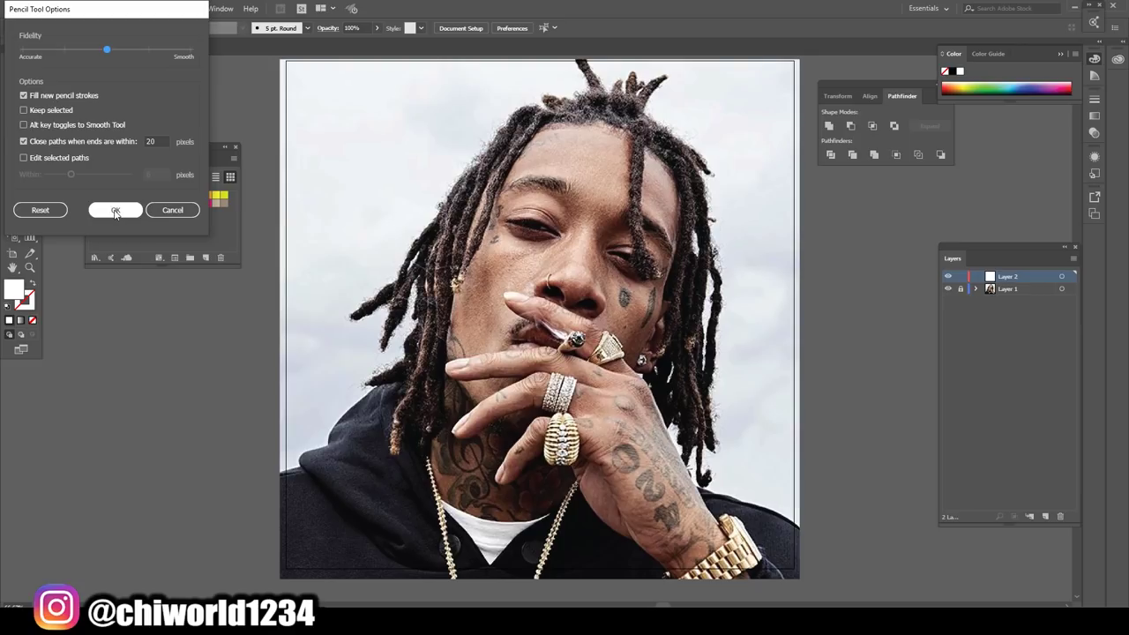
pyautogui.click(115, 212)
# - Set the fill colour to pale lavender #D7D8E2
pyautogui.scroll(2, 632, 278)
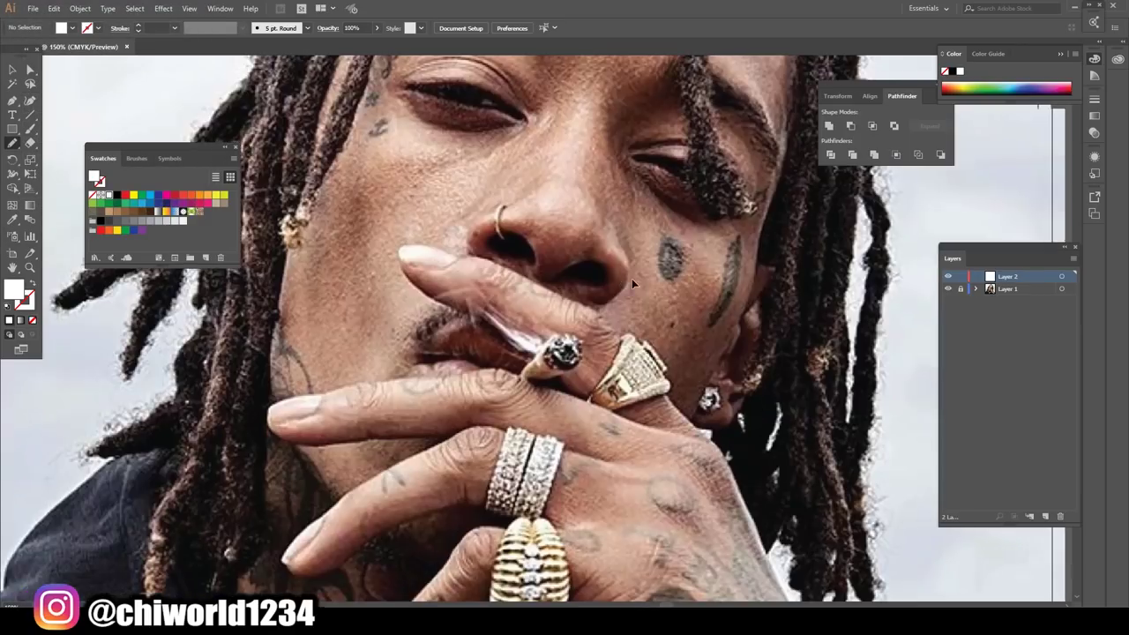
pyautogui.scroll(1, 631, 278)
pyautogui.scroll(-1, 631, 278)
pyautogui.scroll(1, 630, 263)
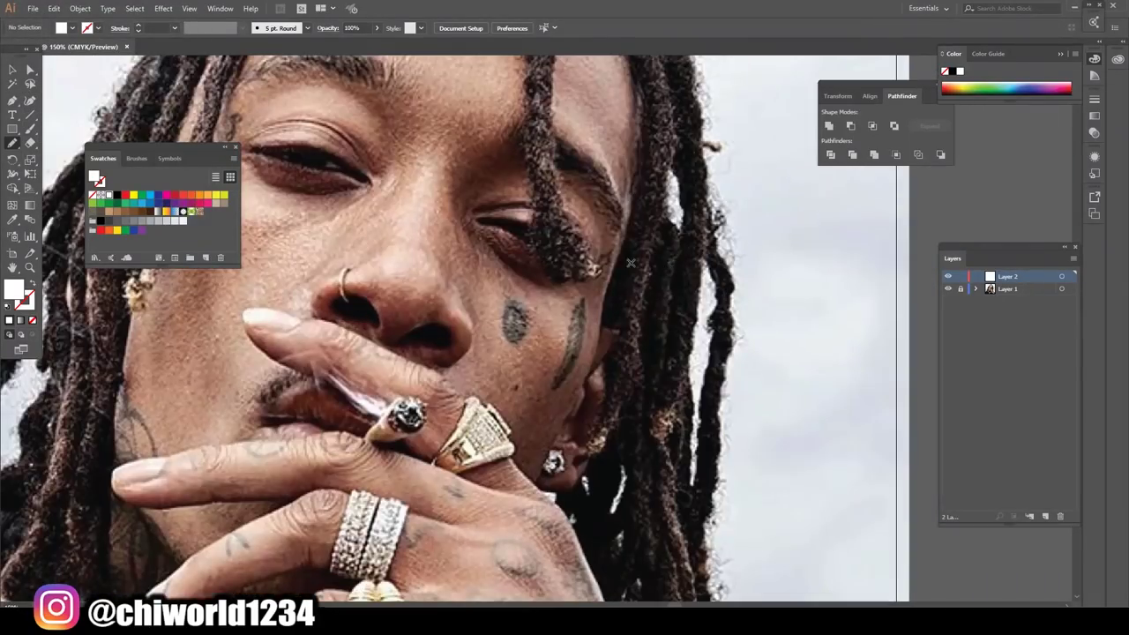
pyautogui.doubleClick(14, 290)
pyautogui.moveTo(53, 97); pyautogui.dragTo(16, 77)
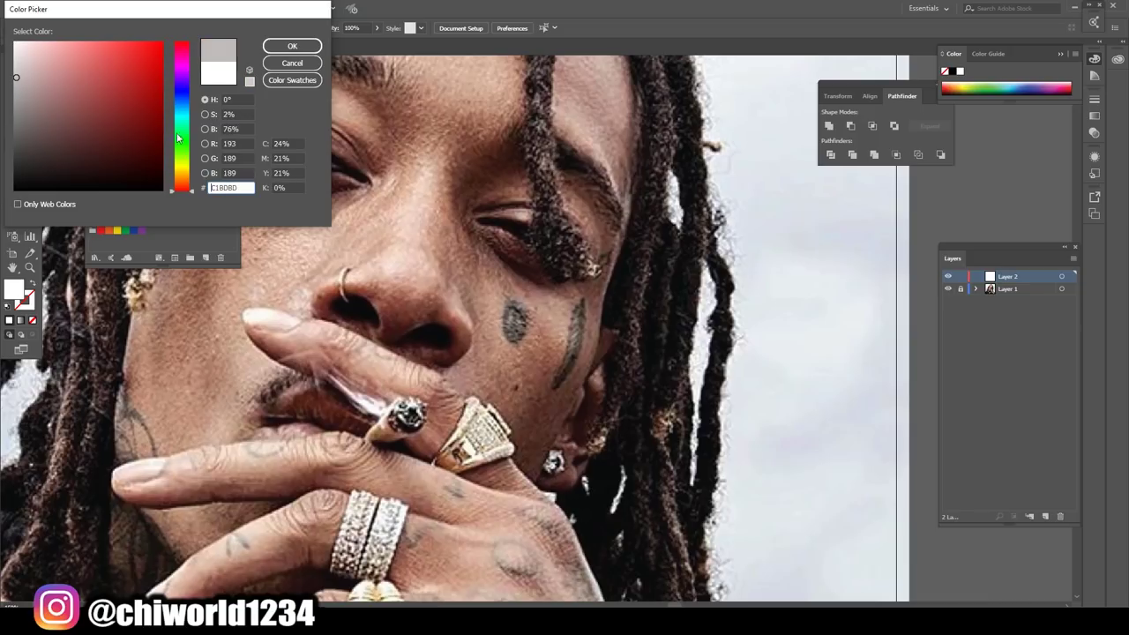
pyautogui.moveTo(177, 139)
pyautogui.mouseDown()
pyautogui.moveTo(181, 60)
pyautogui.moveTo(180, 91)
pyautogui.mouseUp()
pyautogui.moveTo(16, 77); pyautogui.dragTo(28, 54)
pyautogui.click(291, 45)
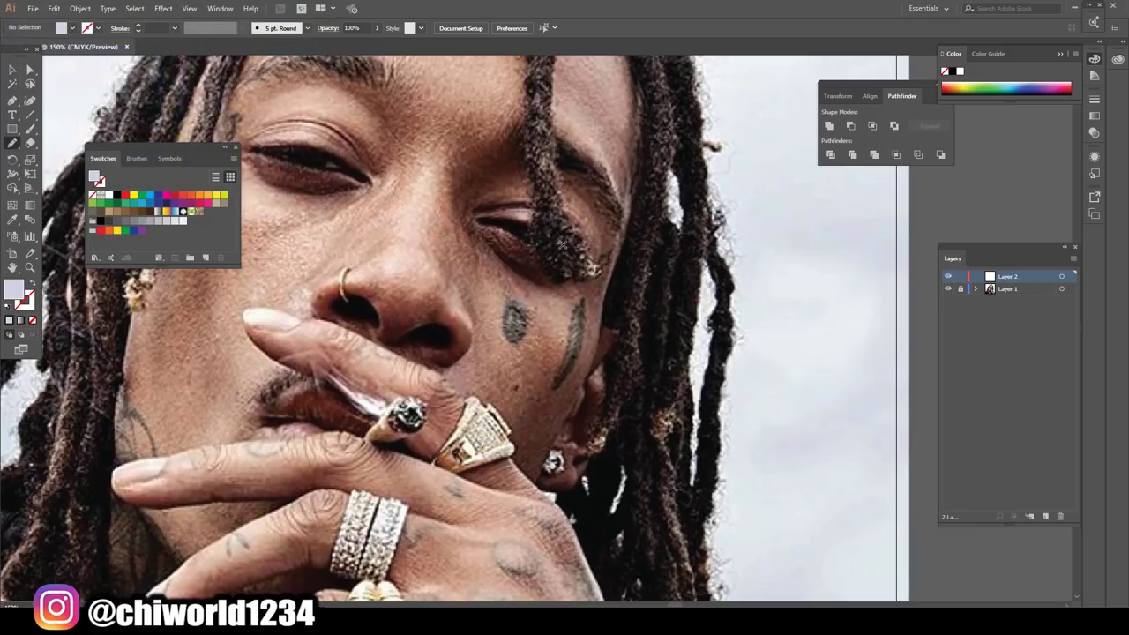
pyautogui.scroll(1, 569, 255)
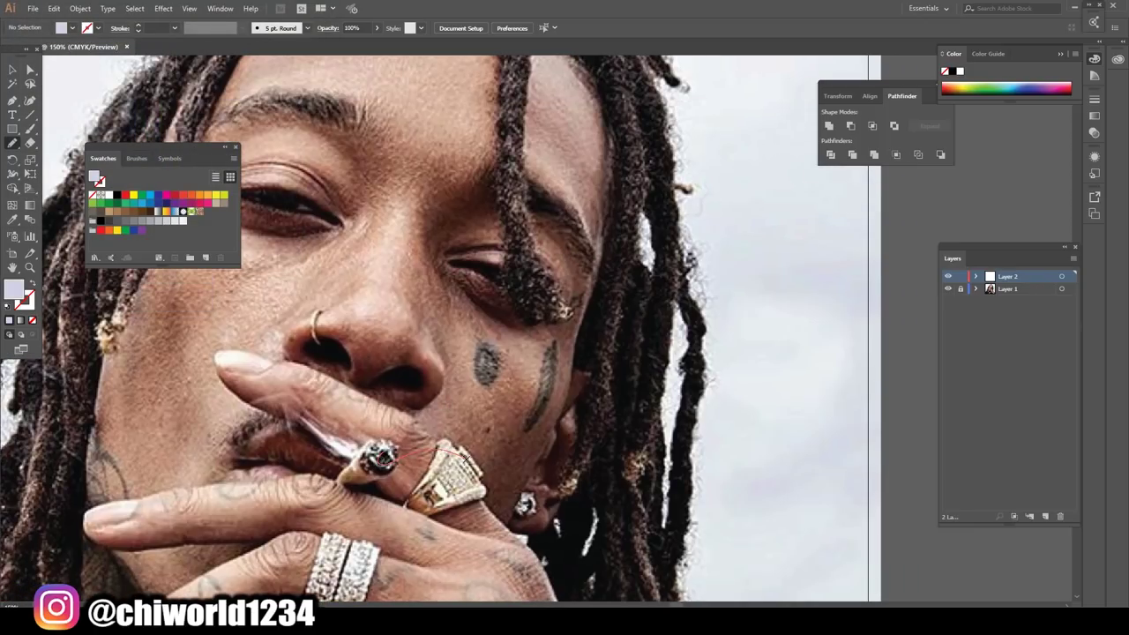
# - Draw the first filled lavender smoke clouds rising from the cigarette
pyautogui.moveTo(467, 460)
pyautogui.mouseDown()
pyautogui.moveTo(605, 454)
pyautogui.moveTo(568, 428)
pyautogui.moveTo(391, 442)
pyautogui.moveTo(419, 407)
pyautogui.mouseUp()
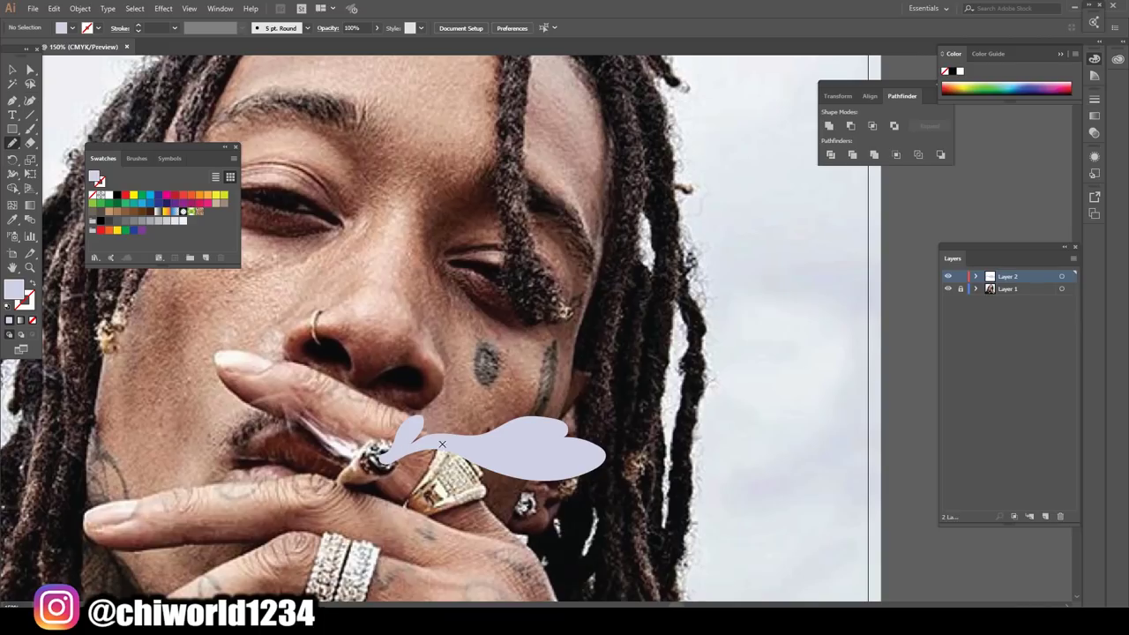
pyautogui.moveTo(550, 435)
pyautogui.mouseDown()
pyautogui.moveTo(779, 321)
pyautogui.moveTo(617, 366)
pyautogui.mouseUp()
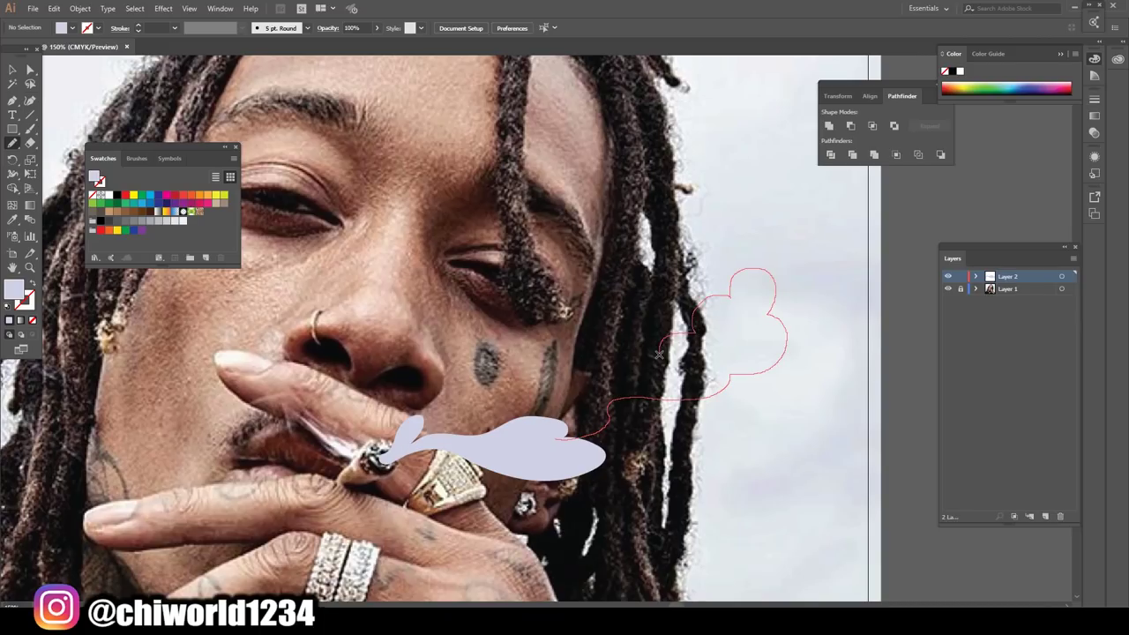
pyautogui.moveTo(605, 385); pyautogui.dragTo(529, 432)
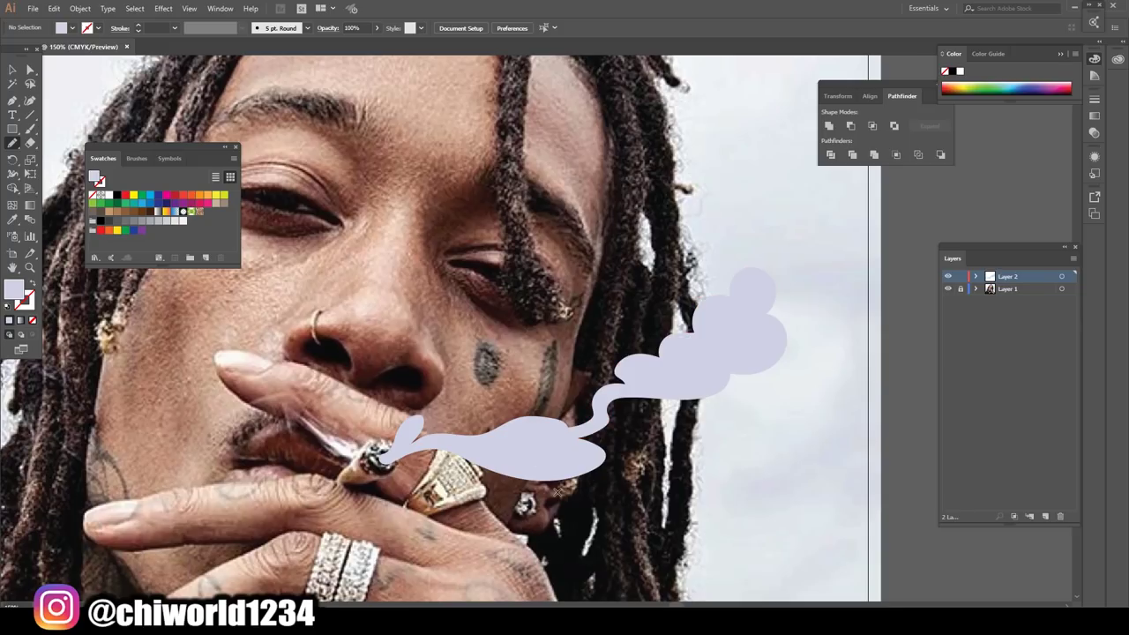
pyautogui.scroll(-3, 705, 411)
pyautogui.scroll(3, 706, 412)
pyautogui.scroll(2, 706, 416)
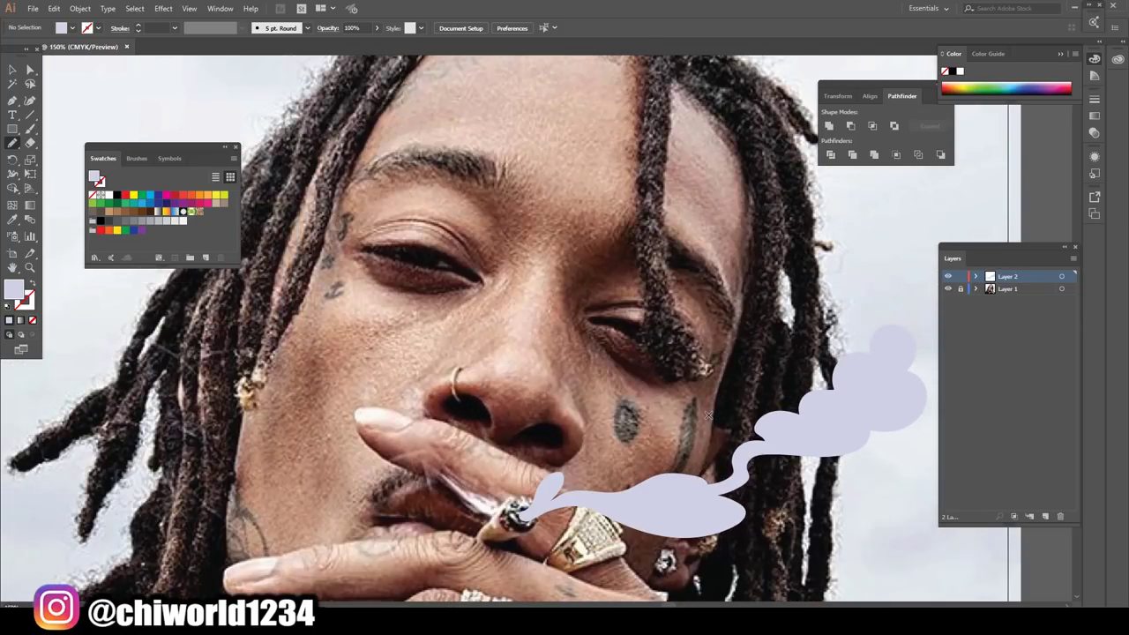
pyautogui.hscroll(-2, 706, 416)
# - Extend the smoke outline up the right side of the face over the forehead
pyautogui.moveTo(801, 453); pyautogui.dragTo(701, 175)
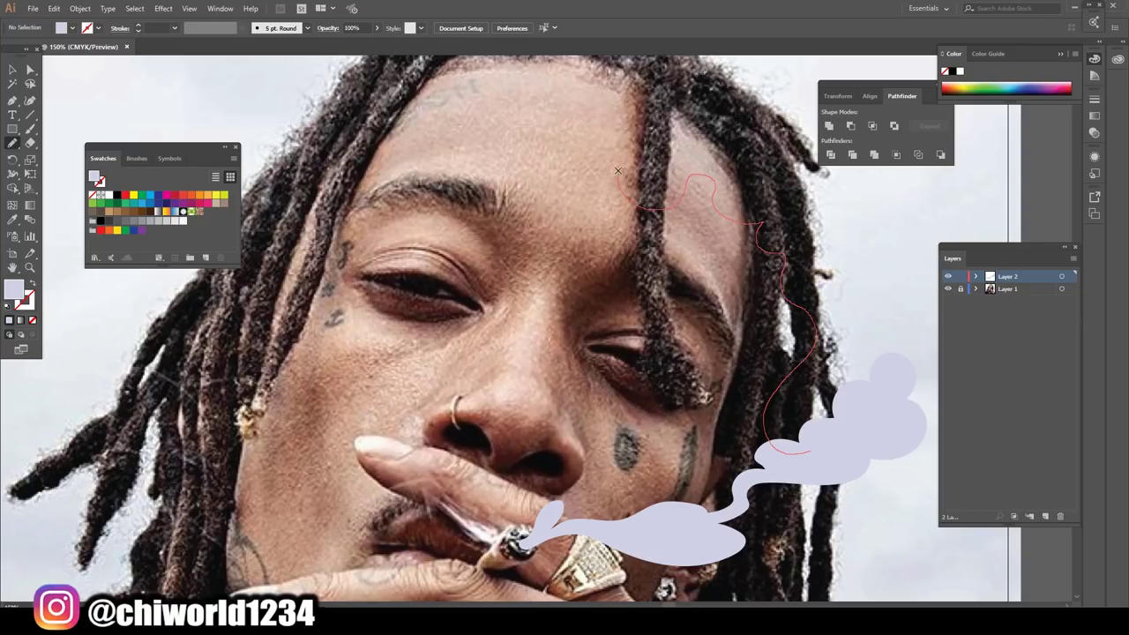
pyautogui.moveTo(627, 118)
pyautogui.mouseDown()
pyautogui.moveTo(573, 86)
pyautogui.moveTo(684, 154)
pyautogui.moveTo(762, 183)
pyautogui.moveTo(792, 222)
pyautogui.moveTo(820, 272)
pyautogui.moveTo(808, 381)
pyautogui.moveTo(829, 424)
pyautogui.mouseUp()
pyautogui.hotkey('ctrl', '-')
pyautogui.hotkey('ctrl', '-')
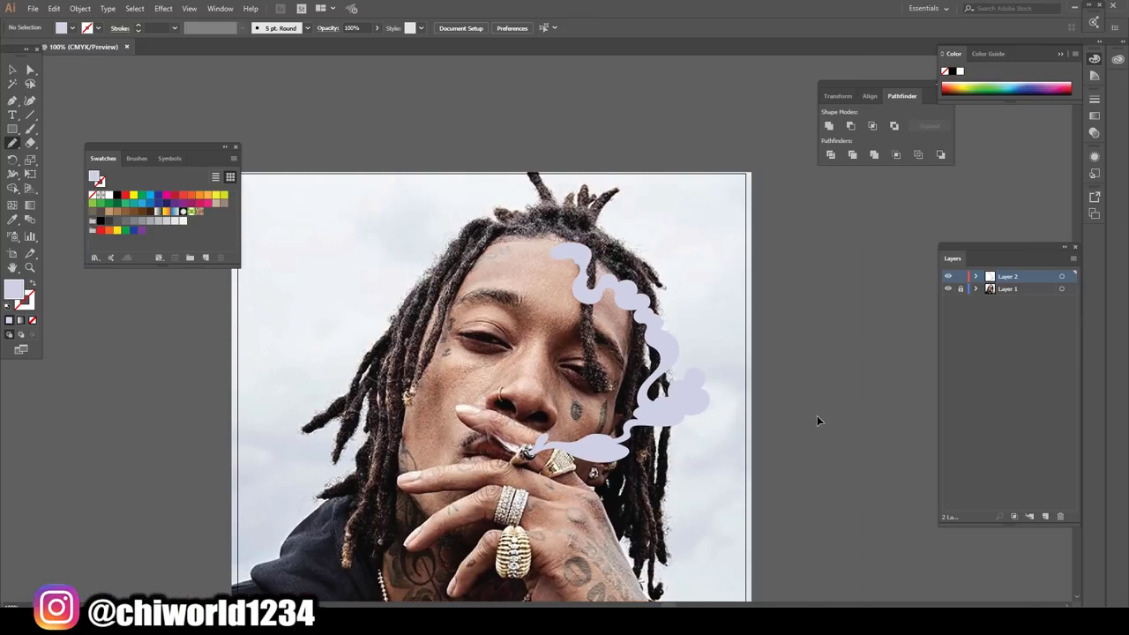
# - Add lavender cloud puffs along the hairline and over the top of the hair
pyautogui.hotkey('ctrl', '+')
pyautogui.hotkey('ctrl', '+')
pyautogui.scroll(1, 817, 416)
pyautogui.moveTo(593, 269)
pyautogui.mouseDown()
pyautogui.moveTo(581, 237)
pyautogui.moveTo(578, 266)
pyautogui.mouseUp()
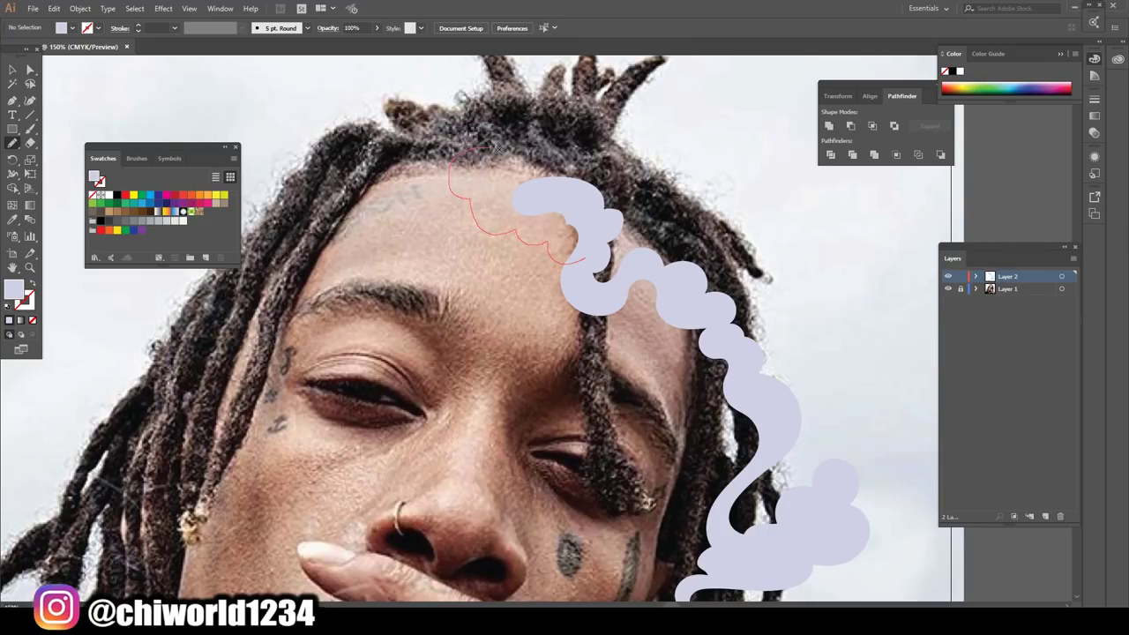
pyautogui.moveTo(499, 149); pyautogui.dragTo(589, 192)
pyautogui.moveTo(594, 233); pyautogui.dragTo(593, 236)
pyautogui.hotkey('ctrl', '0')
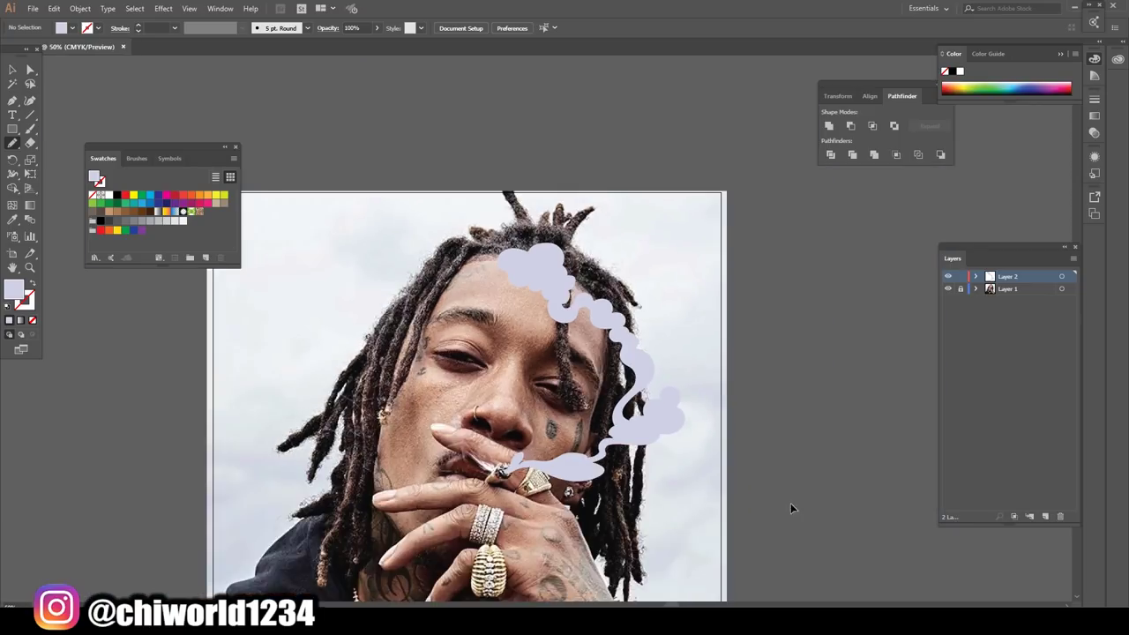
pyautogui.hotkey('ctrl', '-')
pyautogui.hotkey('ctrl', '1')
pyautogui.hotkey('ctrl', '+')
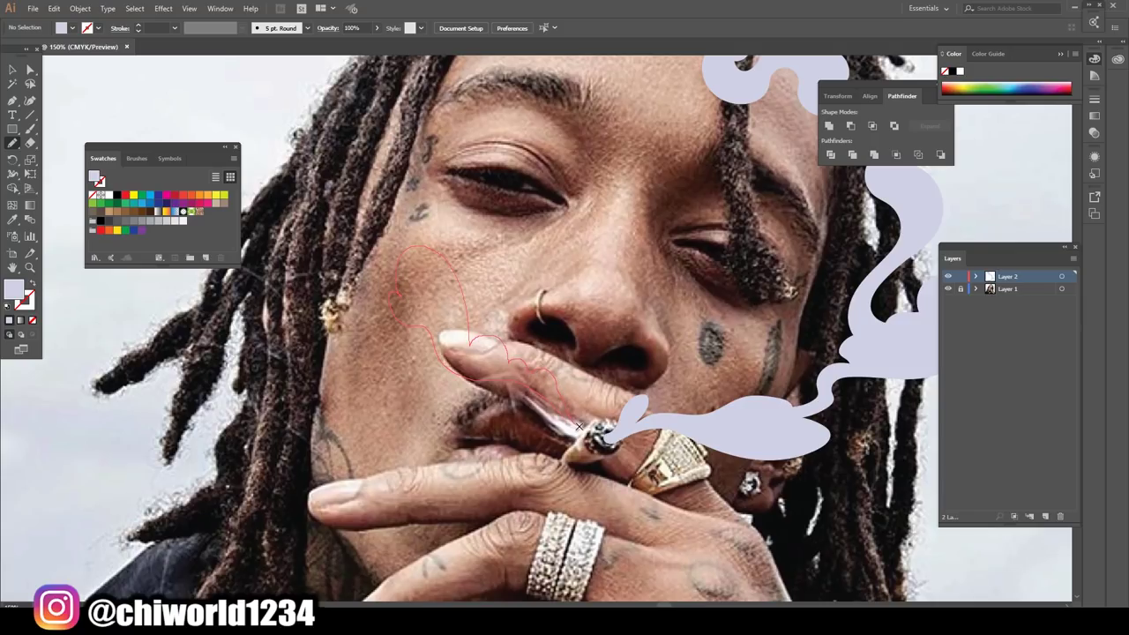
# - Draw a second smoke plume curling left from the cigarette across the upper lip
pyautogui.moveTo(578, 427); pyautogui.dragTo(598, 405)
pyautogui.hotkey('ctrl', '-')
pyautogui.hotkey('ctrl', '+')
pyautogui.hotkey('ctrl', '+')
pyautogui.hotkey('ctrl', '+')
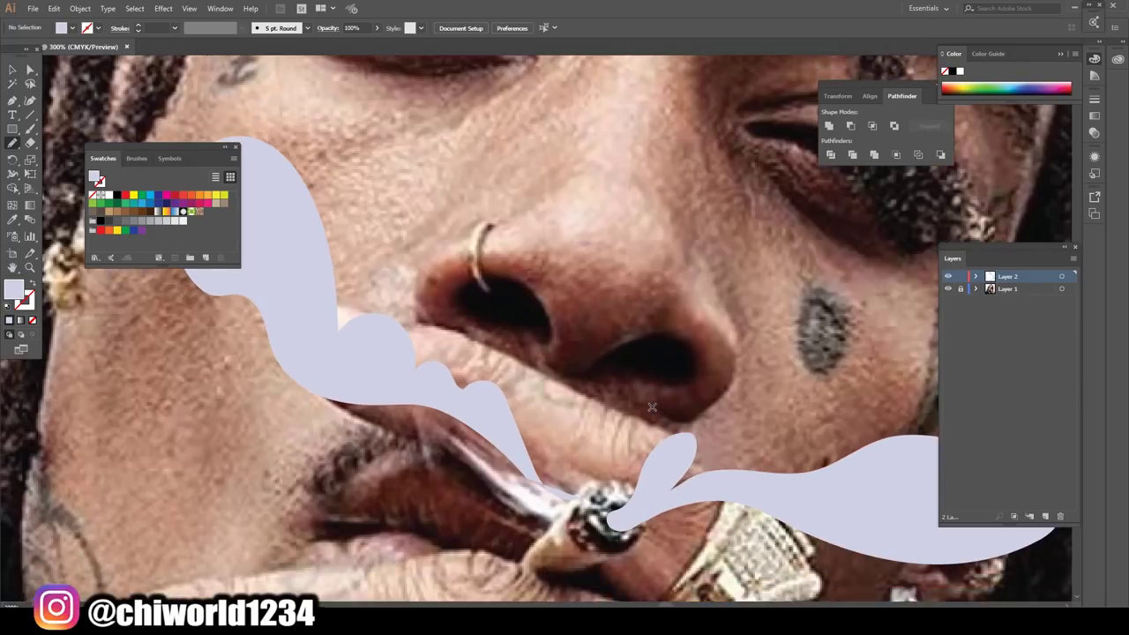
pyautogui.moveTo(518, 411); pyautogui.dragTo(573, 461)
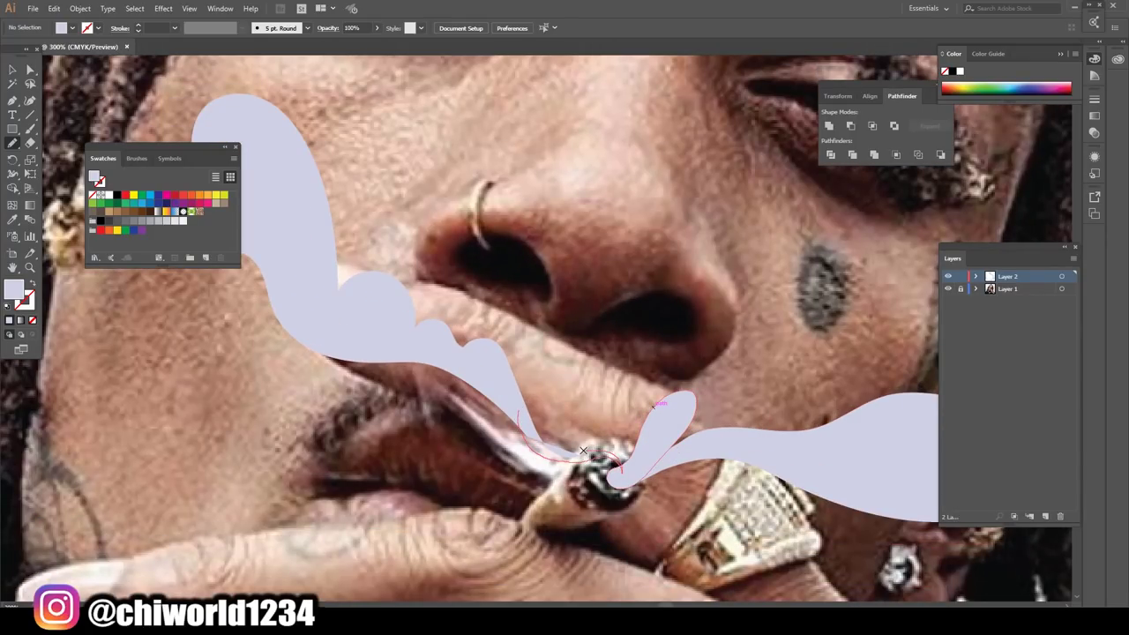
pyautogui.moveTo(653, 405); pyautogui.dragTo(654, 402)
pyautogui.hotkey('ctrl', '-')
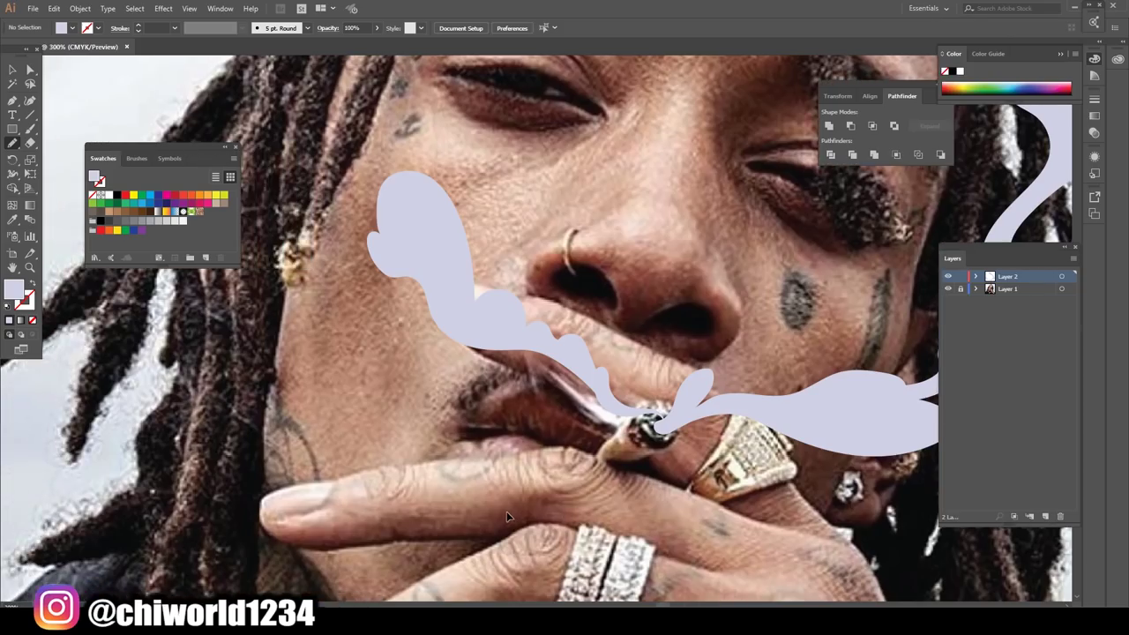
pyautogui.hotkey('ctrl', '+')
pyautogui.moveTo(553, 370); pyautogui.dragTo(386, 342)
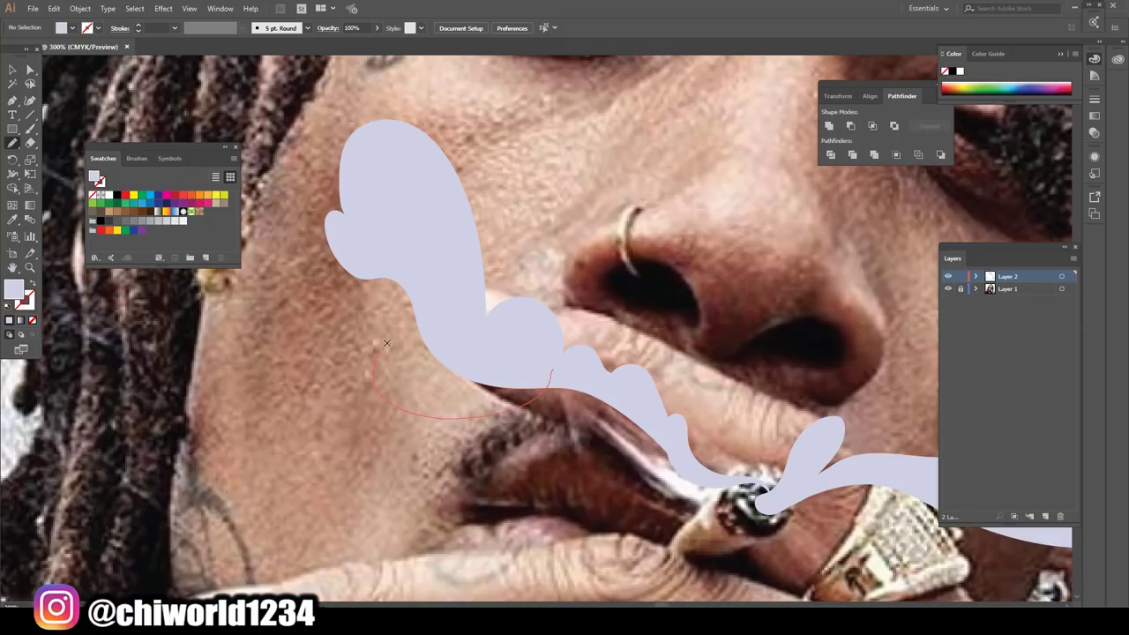
pyautogui.moveTo(415, 293); pyautogui.dragTo(495, 375)
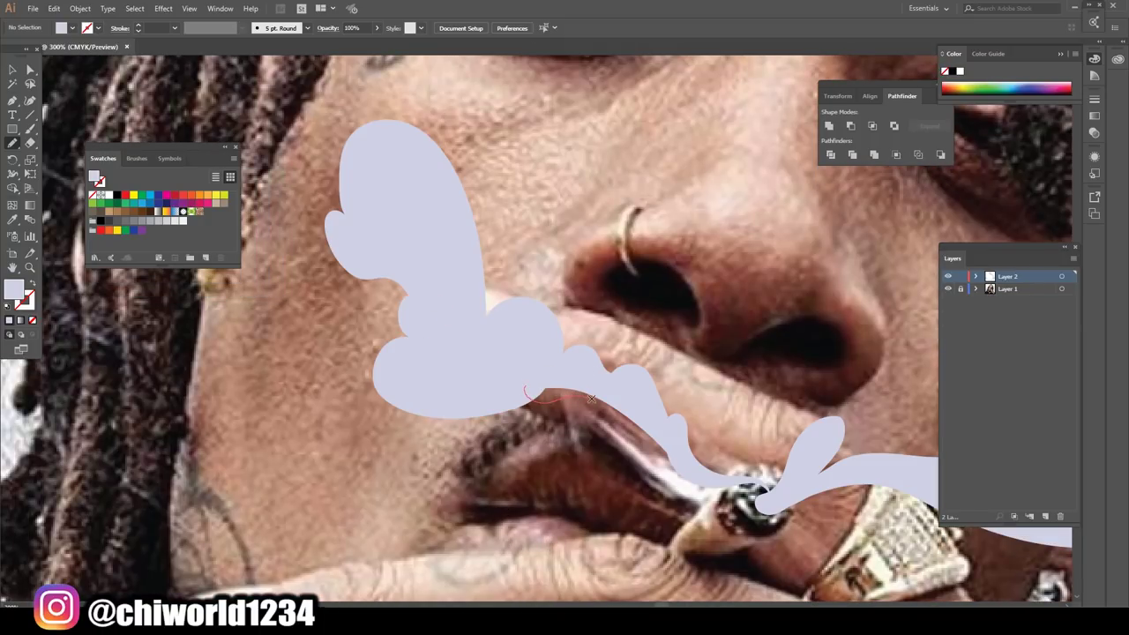
pyautogui.moveTo(634, 414); pyautogui.dragTo(640, 412)
# - Draw a large lavender cloud above the head with a small puff on its edge
pyautogui.scroll(-4, 622, 529)
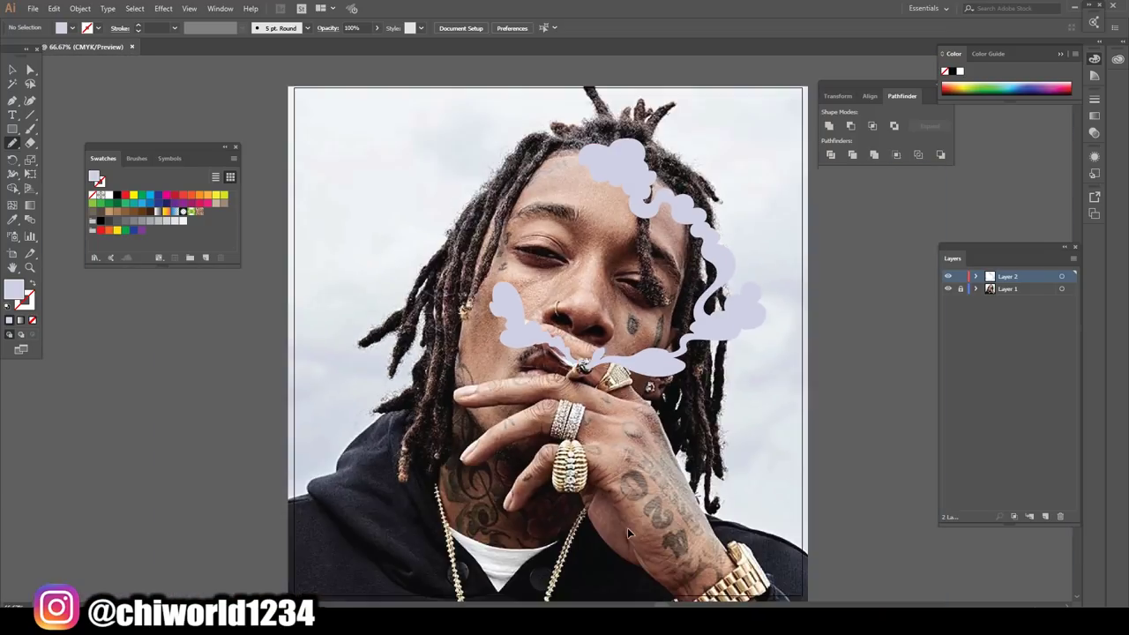
pyautogui.scroll(-1, 627, 527)
pyautogui.scroll(1, 630, 515)
pyautogui.scroll(1, 637, 499)
pyautogui.scroll(2, 353, 220)
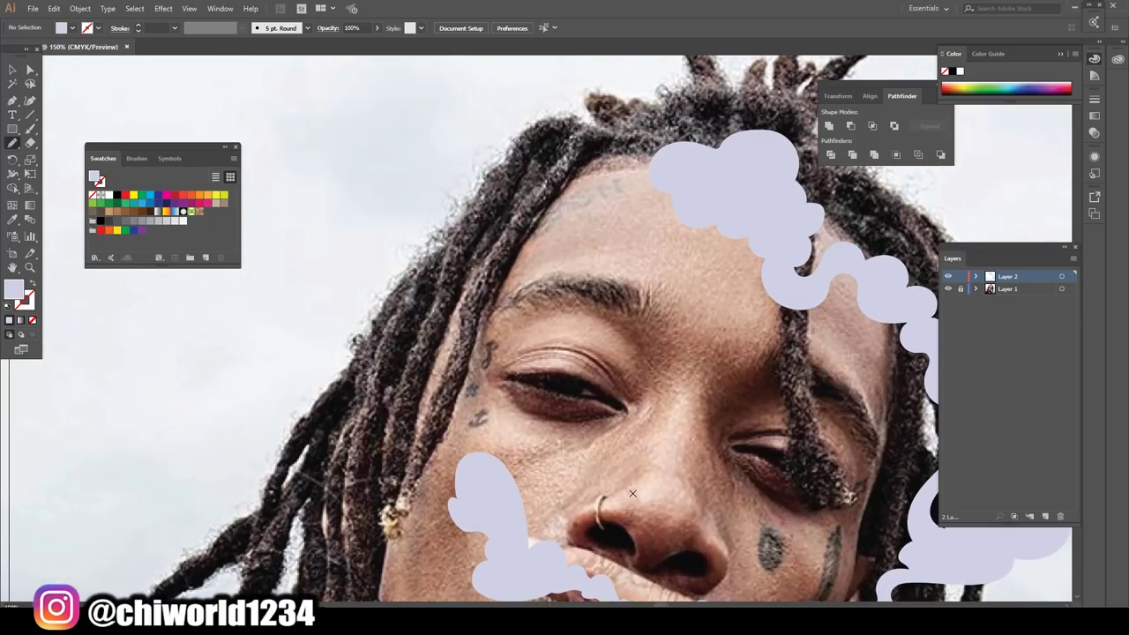
pyautogui.scroll(1, 335, 202)
pyautogui.moveTo(375, 274)
pyautogui.mouseDown()
pyautogui.moveTo(436, 288)
pyautogui.moveTo(688, 178)
pyautogui.moveTo(721, 137)
pyautogui.moveTo(565, 106)
pyautogui.moveTo(519, 119)
pyautogui.moveTo(409, 102)
pyautogui.moveTo(303, 276)
pyautogui.moveTo(388, 275)
pyautogui.mouseUp()
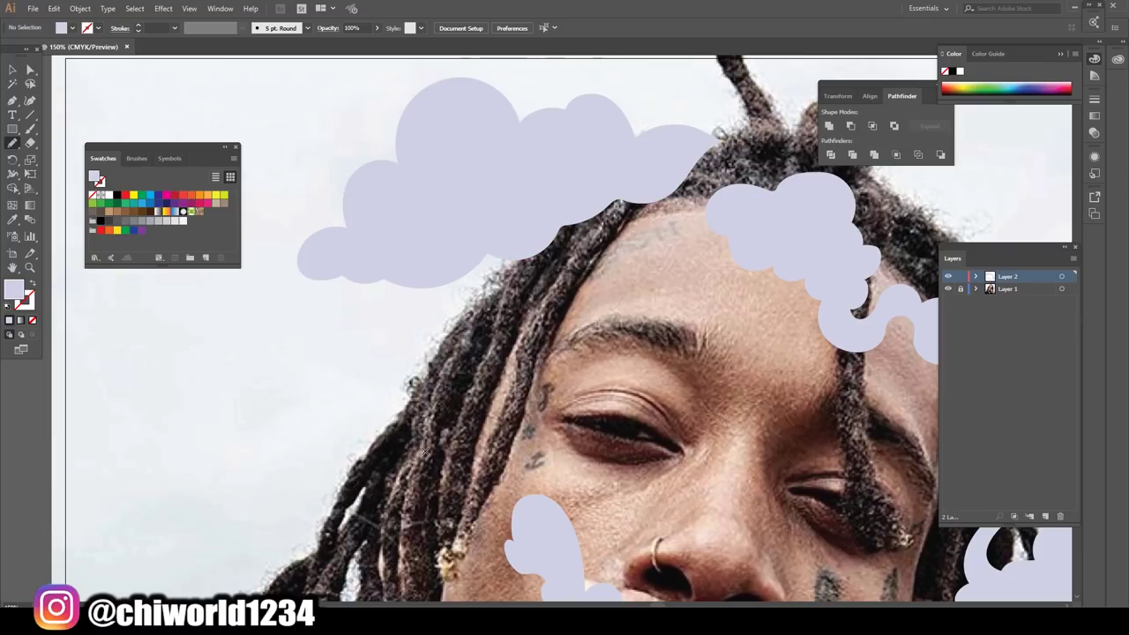
pyautogui.hotkey('ctrl', '0')
pyautogui.scroll(1, 567, 486)
pyautogui.scroll(2, 567, 486)
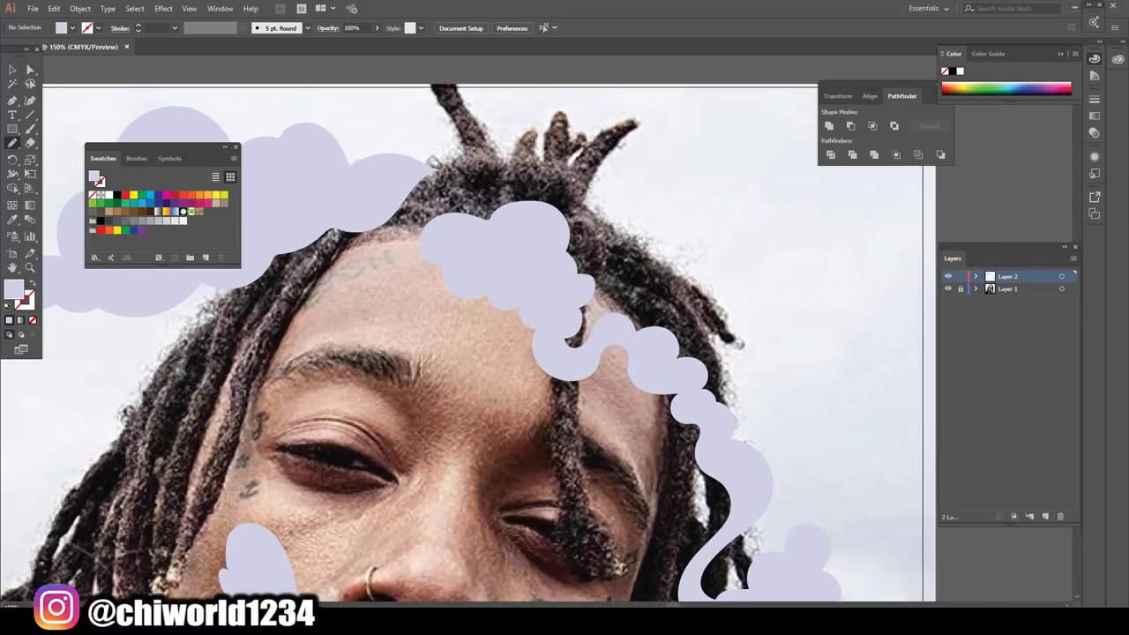
pyautogui.scroll(2, 567, 486)
pyautogui.scroll(3, 567, 486)
pyautogui.moveTo(470, 244)
pyautogui.mouseDown()
pyautogui.moveTo(483, 238)
pyautogui.moveTo(446, 231)
pyautogui.mouseUp()
# - Draw a smoke trail curling from the hair into the upper-right sky
pyautogui.scroll(-3, 559, 449)
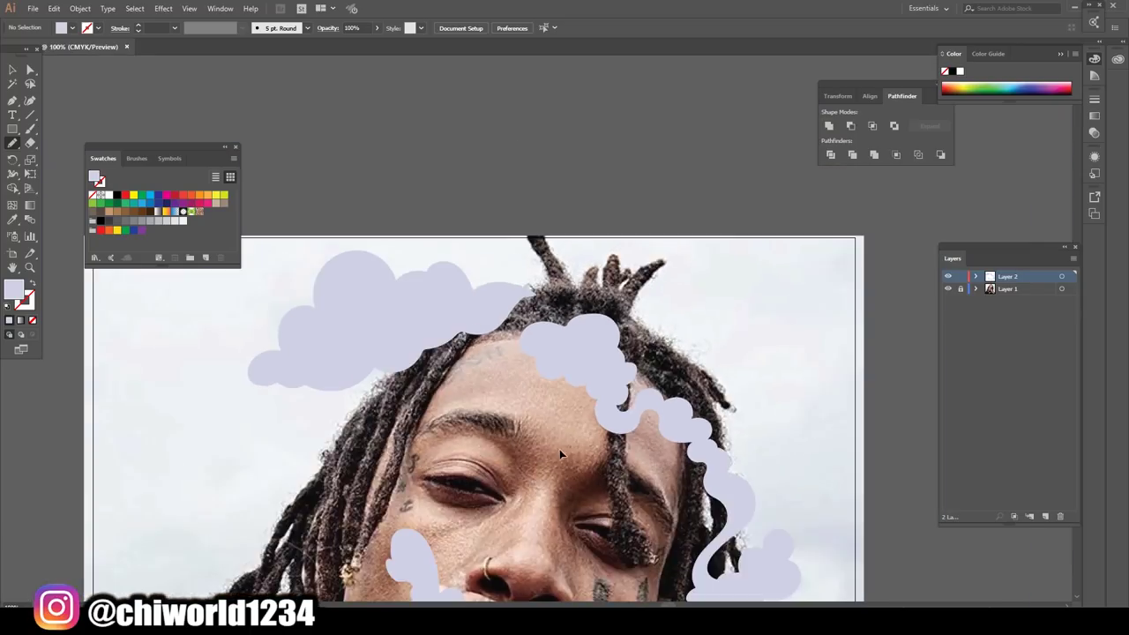
pyautogui.scroll(-2, 559, 448)
pyautogui.scroll(2, 628, 444)
pyautogui.scroll(1, 628, 445)
pyautogui.scroll(2, 628, 445)
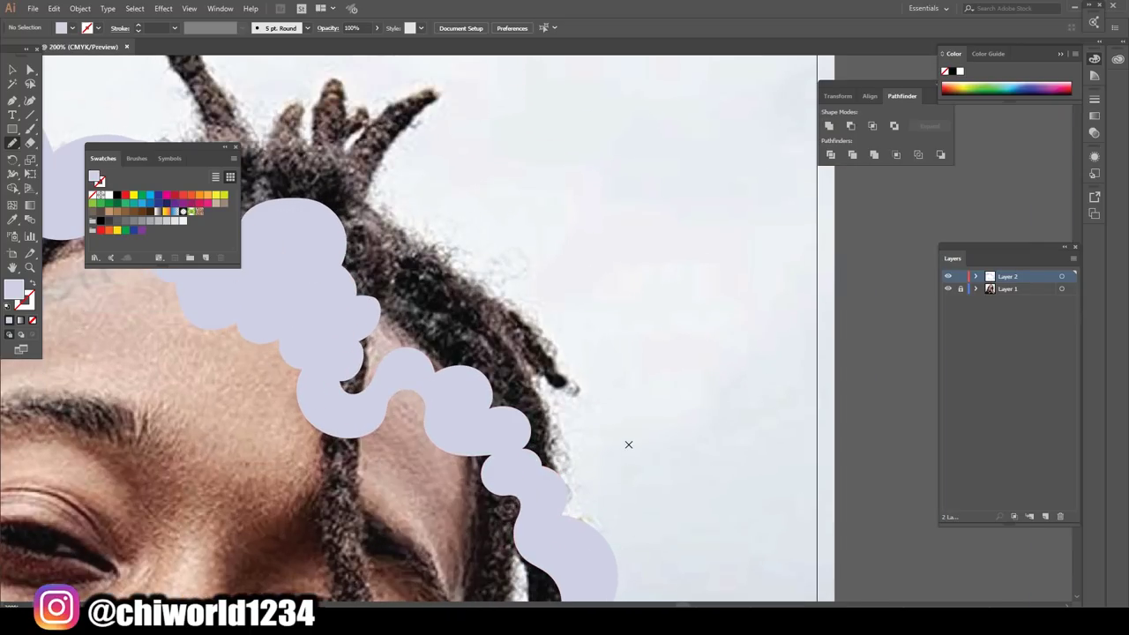
pyautogui.moveTo(457, 302)
pyautogui.mouseDown()
pyautogui.moveTo(724, 300)
pyautogui.moveTo(789, 250)
pyautogui.moveTo(792, 173)
pyautogui.moveTo(647, 171)
pyautogui.moveTo(622, 135)
pyautogui.moveTo(584, 184)
pyautogui.moveTo(528, 210)
pyautogui.moveTo(497, 254)
pyautogui.moveTo(395, 287)
pyautogui.moveTo(456, 302)
pyautogui.mouseUp()
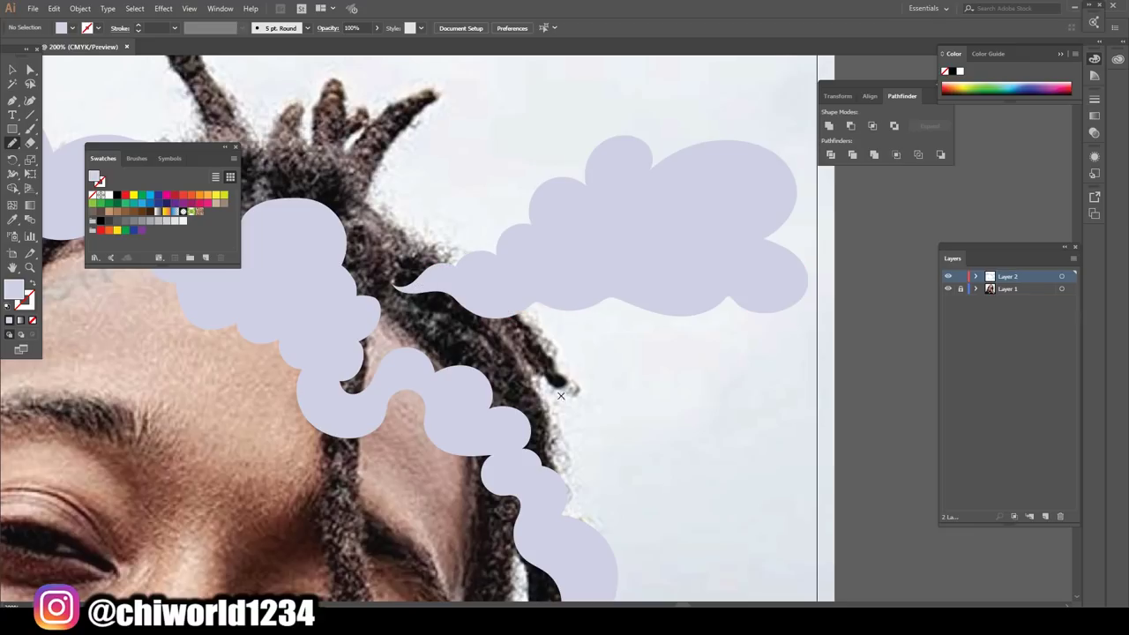
pyautogui.scroll(-4, 602, 441)
pyautogui.scroll(2, 602, 441)
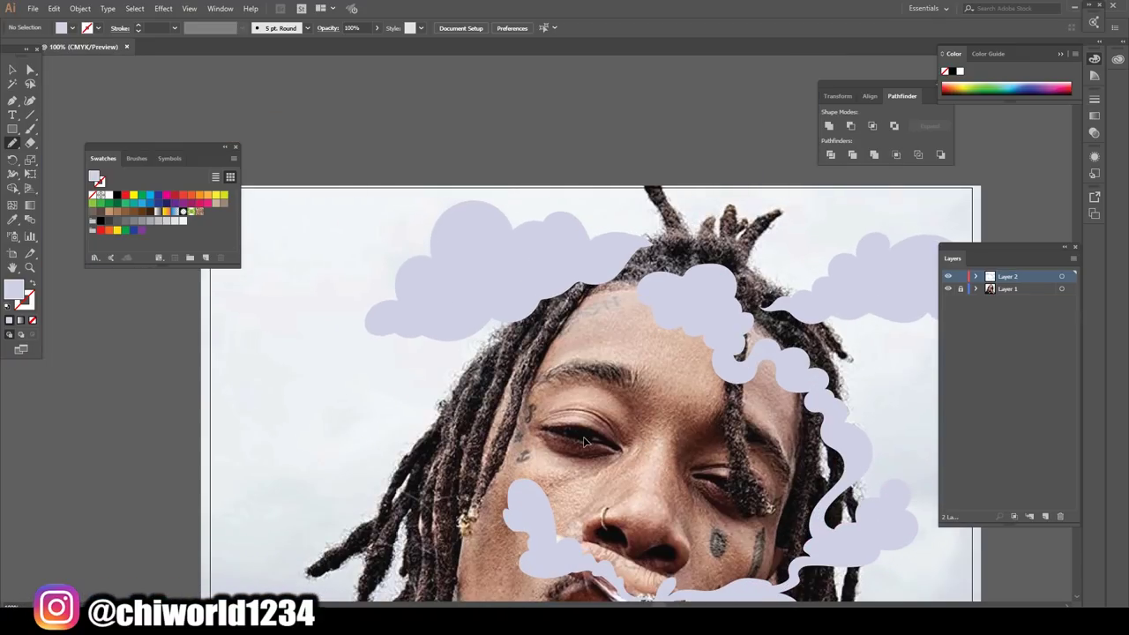
# - Draw a winding smoke wisp beside the hair reaching up to the top cloud
pyautogui.scroll(-2, 583, 437)
pyautogui.scroll(2, 574, 444)
pyautogui.moveTo(574, 176)
pyautogui.mouseDown()
pyautogui.moveTo(484, 232)
pyautogui.moveTo(416, 338)
pyautogui.moveTo(391, 398)
pyautogui.moveTo(465, 418)
pyautogui.moveTo(403, 431)
pyautogui.moveTo(341, 423)
pyautogui.moveTo(278, 384)
pyautogui.moveTo(328, 341)
pyautogui.mouseUp()
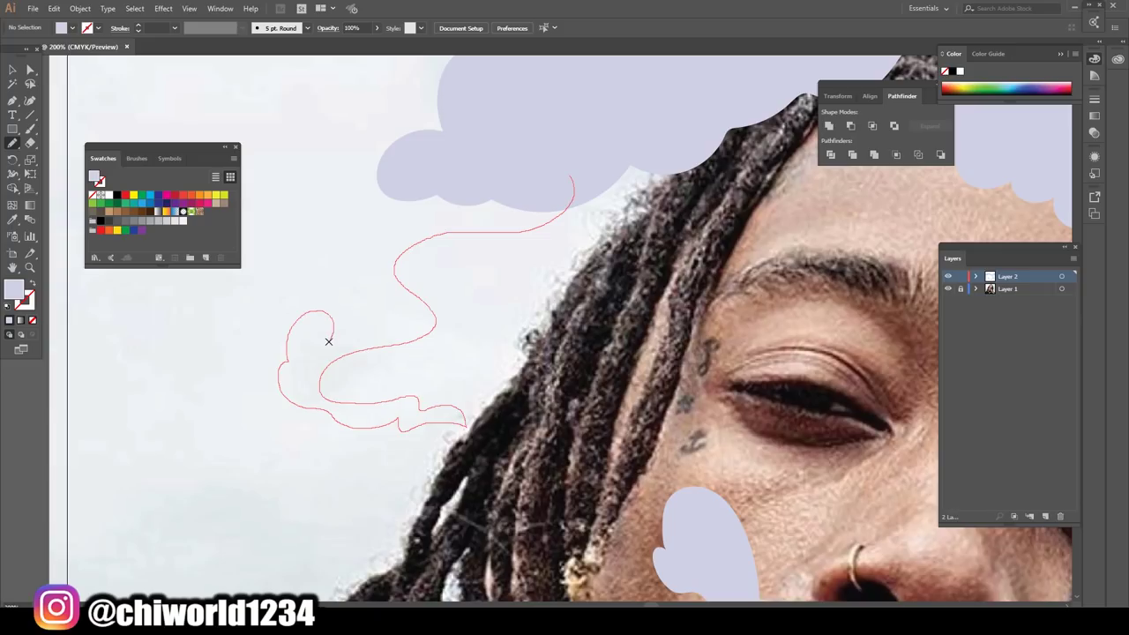
pyautogui.moveTo(410, 323)
pyautogui.mouseDown()
pyautogui.moveTo(371, 277)
pyautogui.moveTo(381, 224)
pyautogui.moveTo(529, 200)
pyautogui.moveTo(495, 136)
pyautogui.mouseUp()
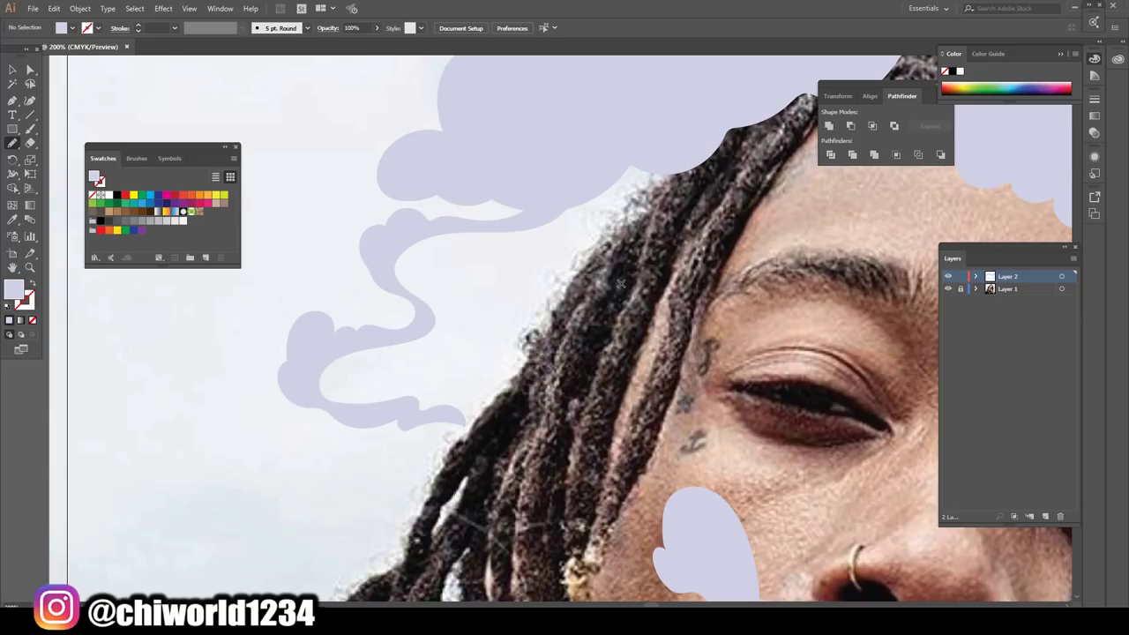
pyautogui.scroll(-5, 620, 283)
pyautogui.scroll(5, 712, 331)
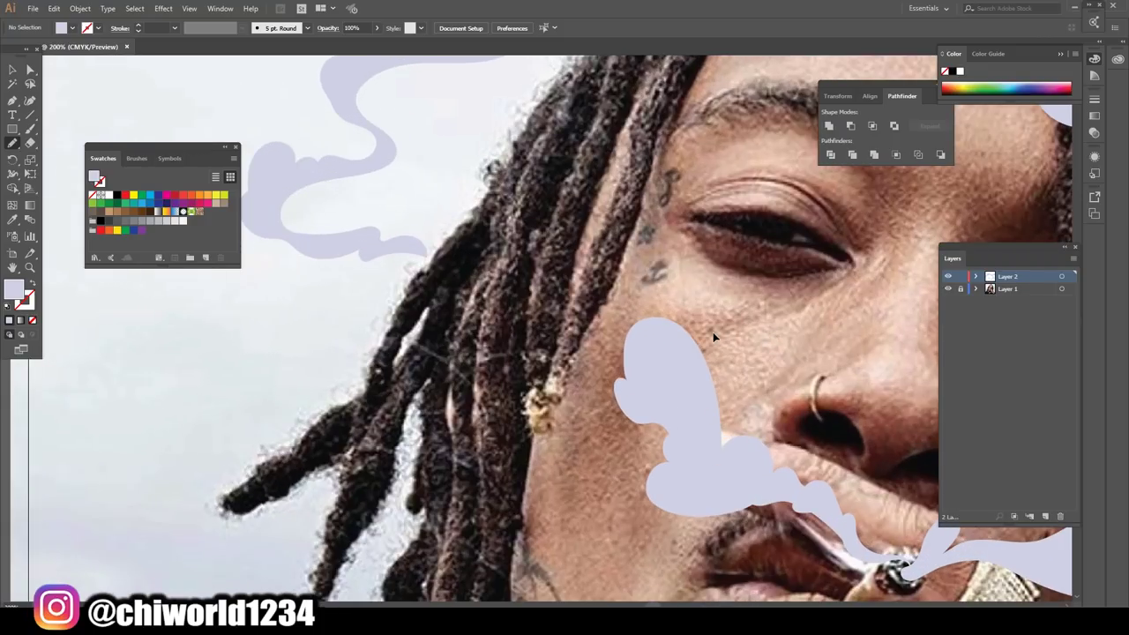
pyautogui.scroll(2, 712, 331)
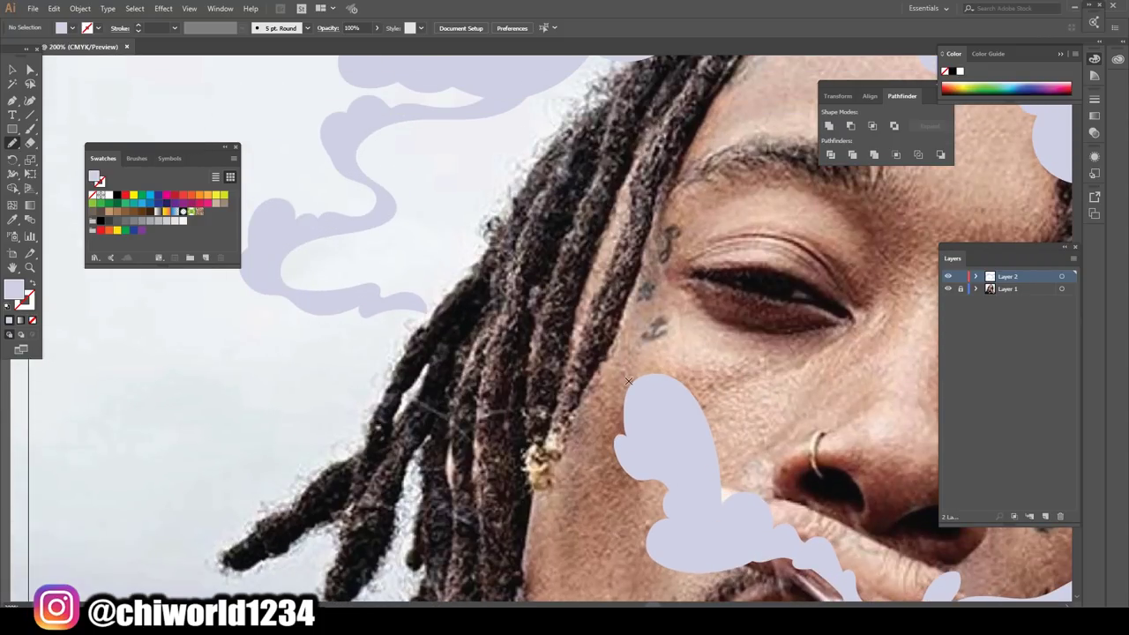
# - Add a puff to the smoke on the cheek
pyautogui.moveTo(628, 381)
pyautogui.mouseDown()
pyautogui.moveTo(717, 375)
pyautogui.moveTo(591, 326)
pyautogui.moveTo(499, 362)
pyautogui.moveTo(575, 395)
pyautogui.moveTo(628, 386)
pyautogui.mouseUp()
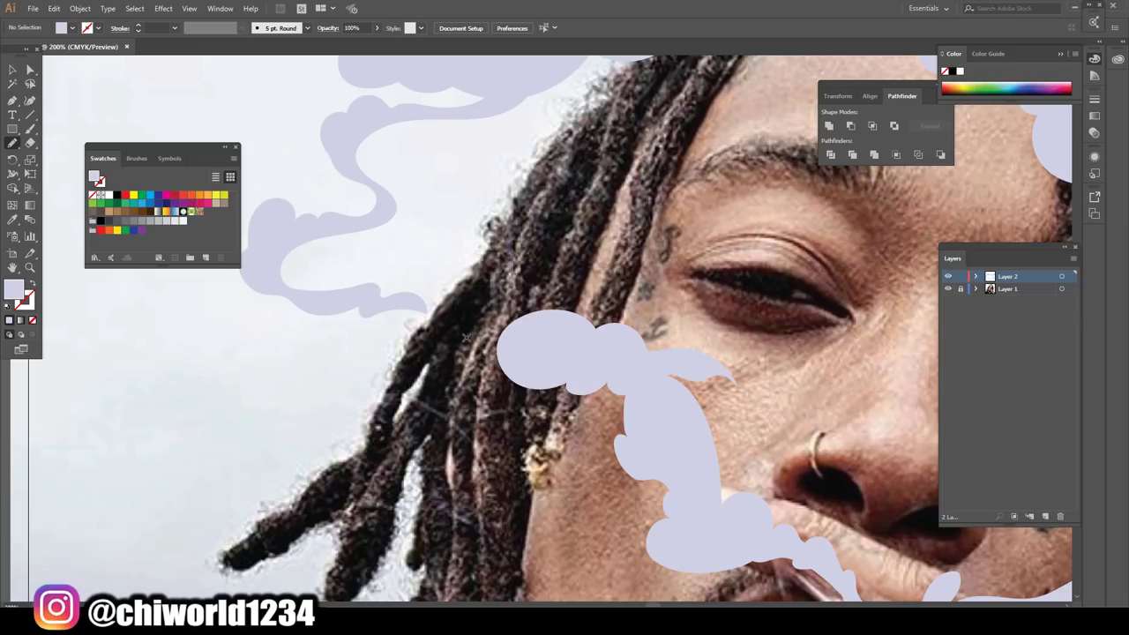
pyautogui.hotkey('ctrl', '0')
pyautogui.scroll(-1, 657, 572)
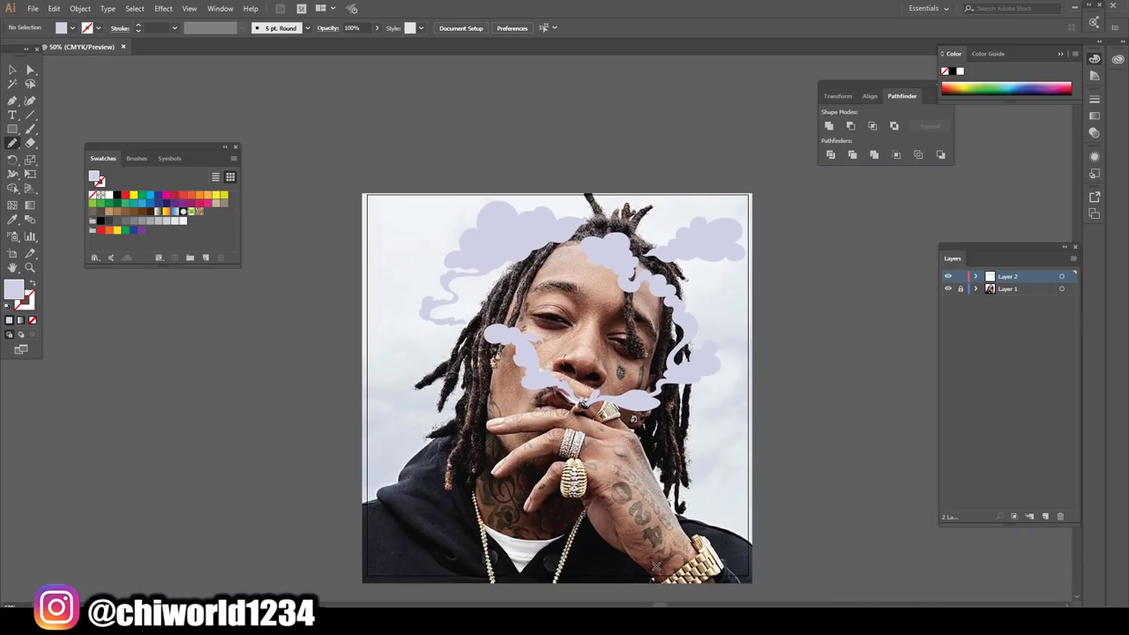
pyautogui.scroll(1, 654, 568)
pyautogui.scroll(4, 652, 564)
pyautogui.scroll(2, 652, 564)
# - Draw a closed smoke wisp running along the hairline
pyautogui.moveTo(653, 565); pyautogui.dragTo(651, 560)
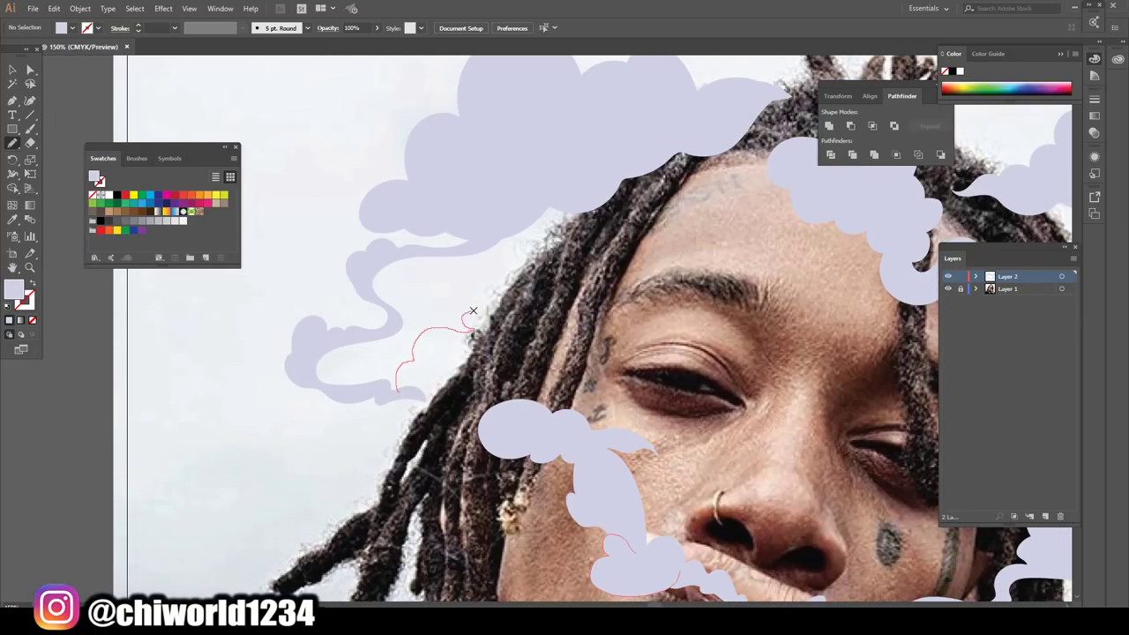
pyautogui.moveTo(473, 311); pyautogui.dragTo(582, 290)
pyautogui.moveTo(536, 329)
pyautogui.mouseDown()
pyautogui.moveTo(500, 386)
pyautogui.moveTo(403, 390)
pyautogui.mouseUp()
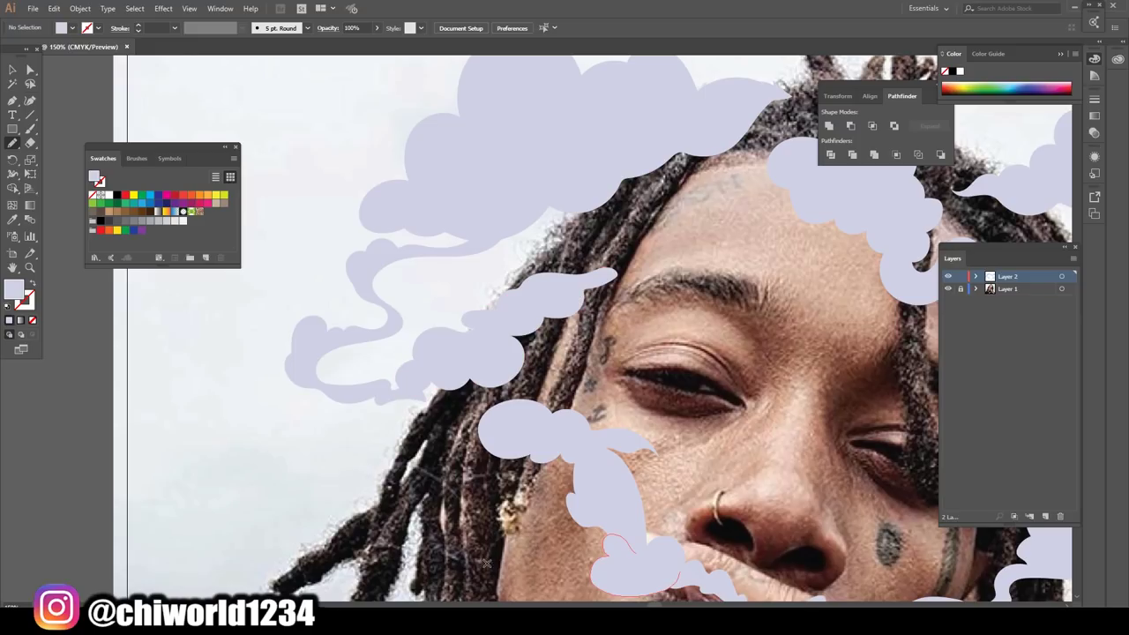
pyautogui.scroll(-2, 544, 526)
pyautogui.scroll(-1, 544, 525)
pyautogui.scroll(1, 544, 526)
pyautogui.scroll(2, 544, 526)
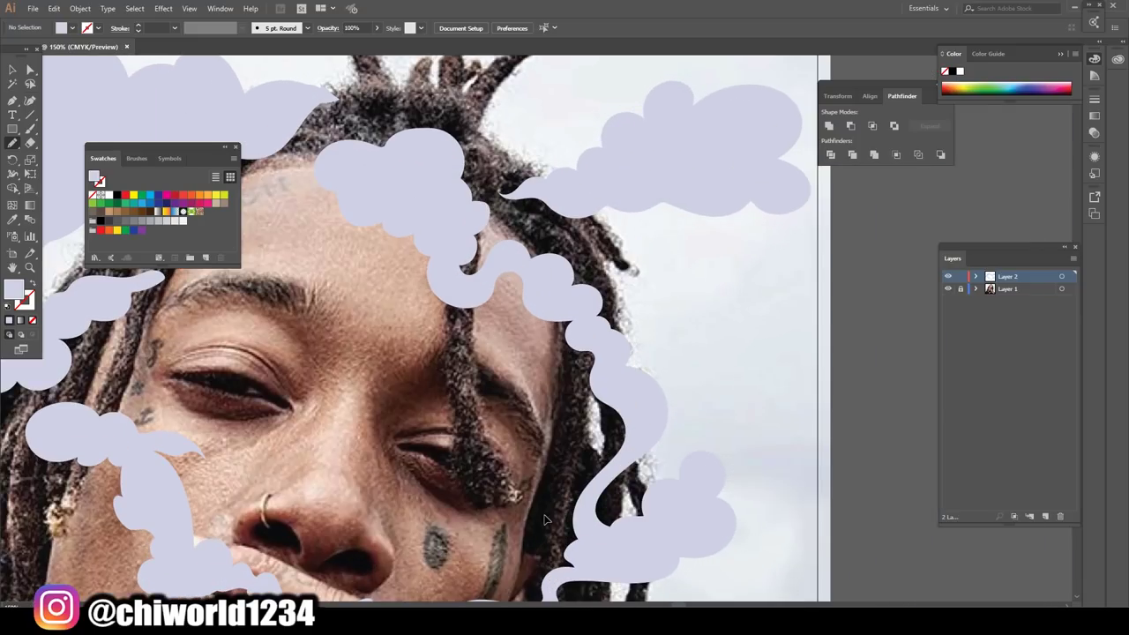
pyautogui.scroll(1, 544, 526)
pyautogui.scroll(1, 544, 525)
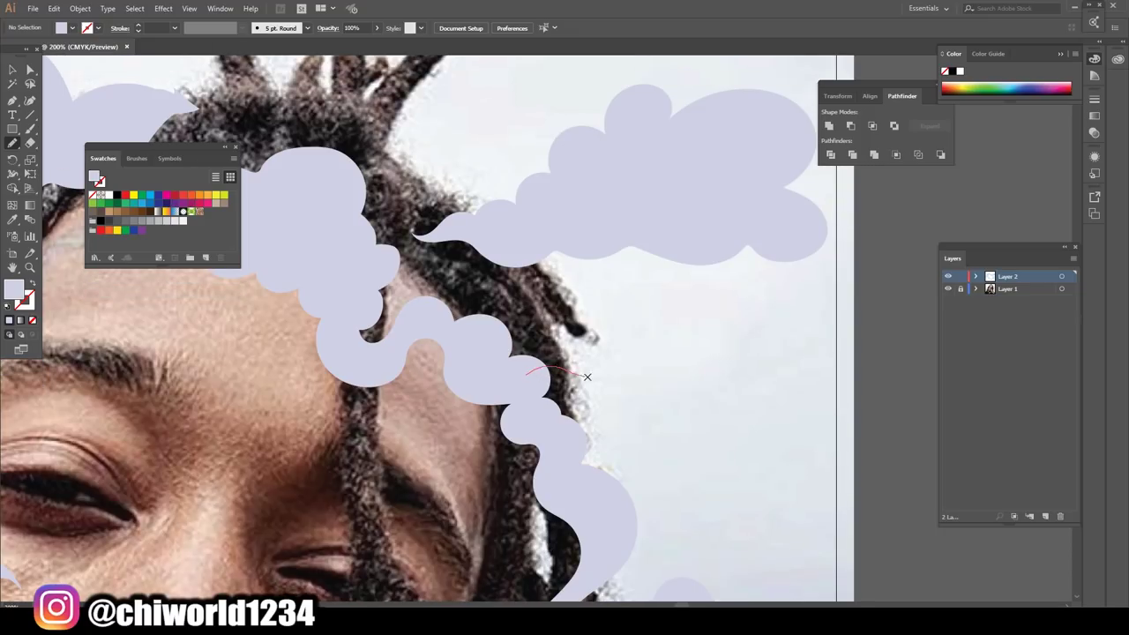
# - Draw a cloud in the sky to the right of the hair
pyautogui.moveTo(587, 376)
pyautogui.mouseDown()
pyautogui.moveTo(746, 368)
pyautogui.moveTo(781, 326)
pyautogui.moveTo(729, 275)
pyautogui.mouseUp()
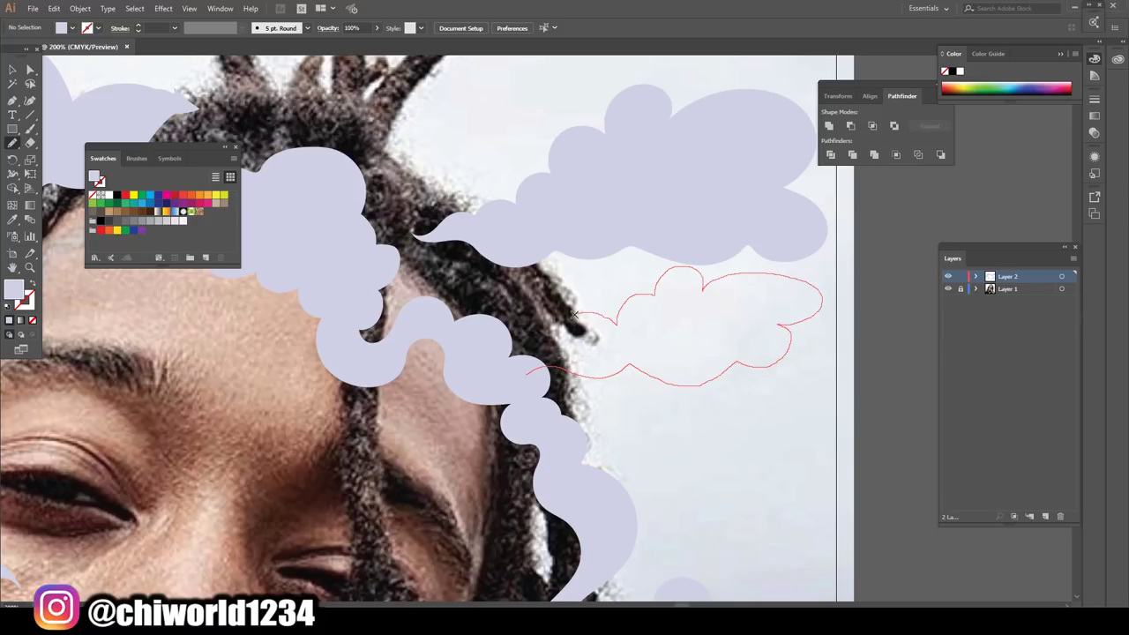
pyautogui.moveTo(574, 314)
pyautogui.mouseDown()
pyautogui.moveTo(529, 284)
pyautogui.moveTo(489, 288)
pyautogui.moveTo(526, 371)
pyautogui.mouseUp()
pyautogui.scroll(-2, 529, 571)
pyautogui.scroll(-2, 529, 572)
pyautogui.scroll(1, 547, 567)
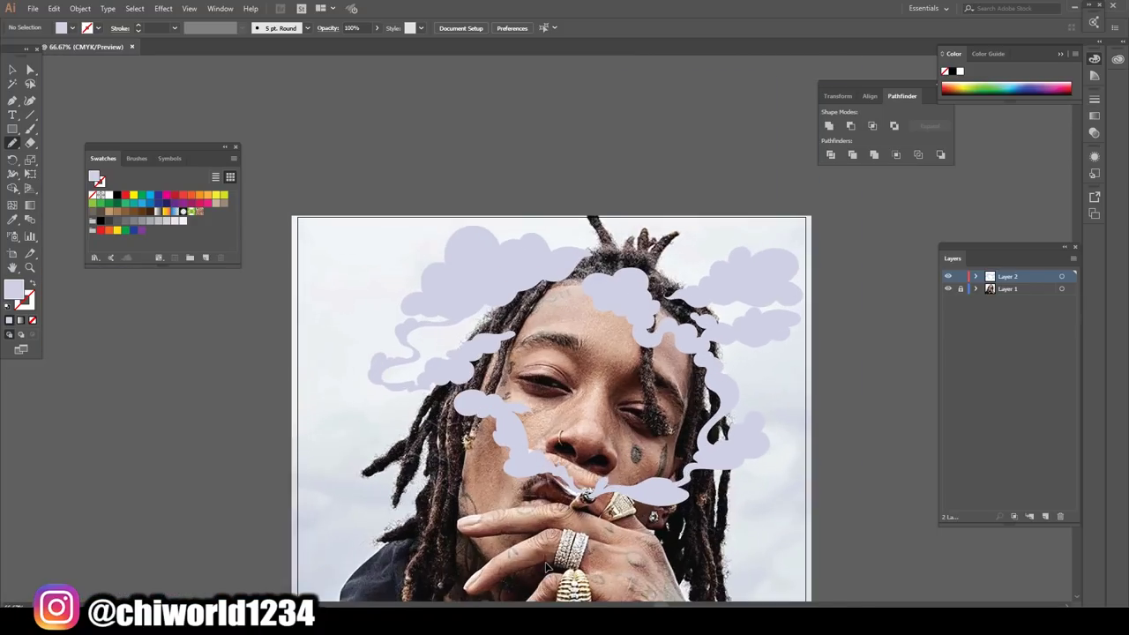
pyautogui.scroll(3, 547, 567)
# - Draw a bumpy smoke tail extending off the upper-left cloud
pyautogui.moveTo(516, 341)
pyautogui.mouseDown()
pyautogui.moveTo(486, 355)
pyautogui.moveTo(403, 323)
pyautogui.moveTo(443, 259)
pyautogui.moveTo(337, 242)
pyautogui.mouseUp()
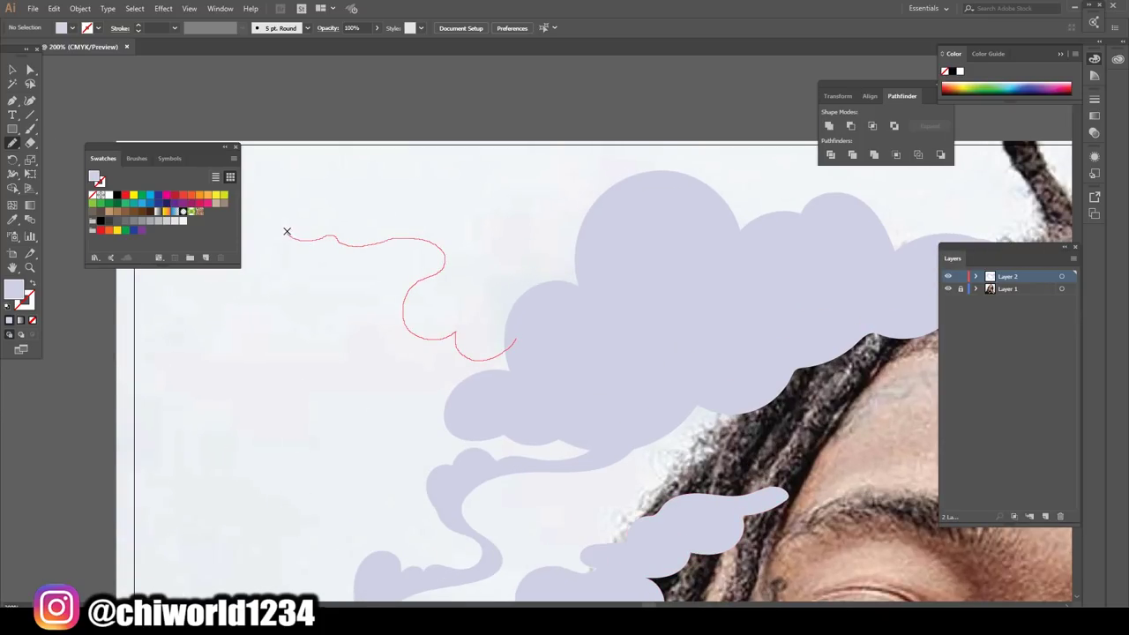
pyautogui.moveTo(309, 205)
pyautogui.mouseDown()
pyautogui.moveTo(352, 197)
pyautogui.moveTo(409, 214)
pyautogui.mouseUp()
pyautogui.moveTo(520, 203)
pyautogui.mouseDown()
pyautogui.moveTo(592, 182)
pyautogui.moveTo(635, 277)
pyautogui.mouseUp()
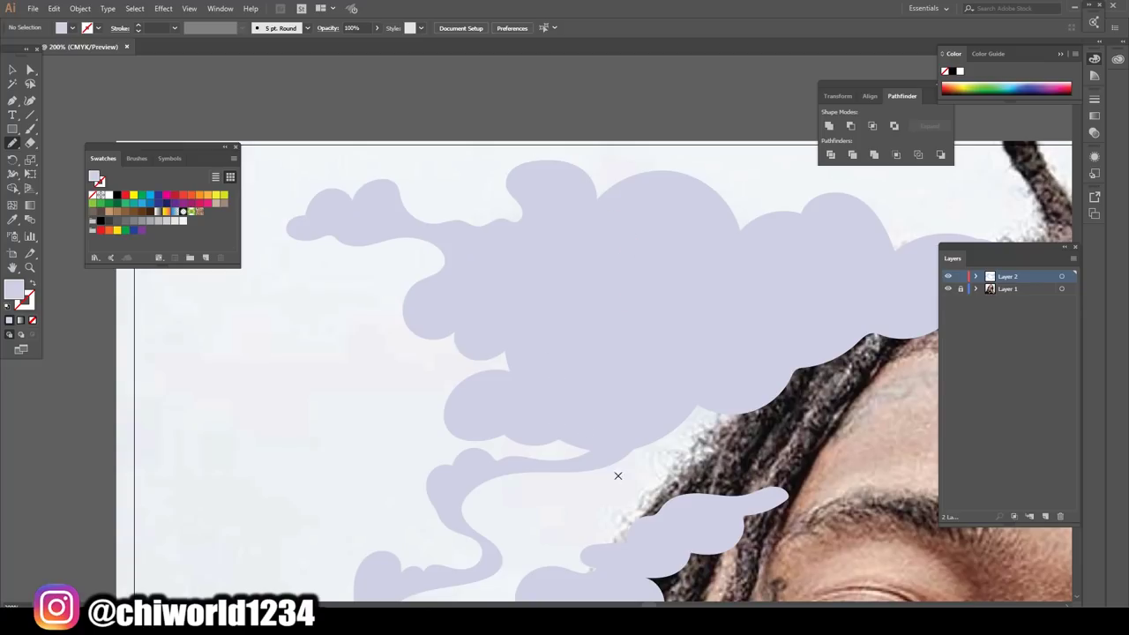
pyautogui.scroll(-3, 618, 473)
pyautogui.scroll(-3, 624, 461)
pyautogui.hscroll(1, 625, 461)
pyautogui.scroll(4, 630, 461)
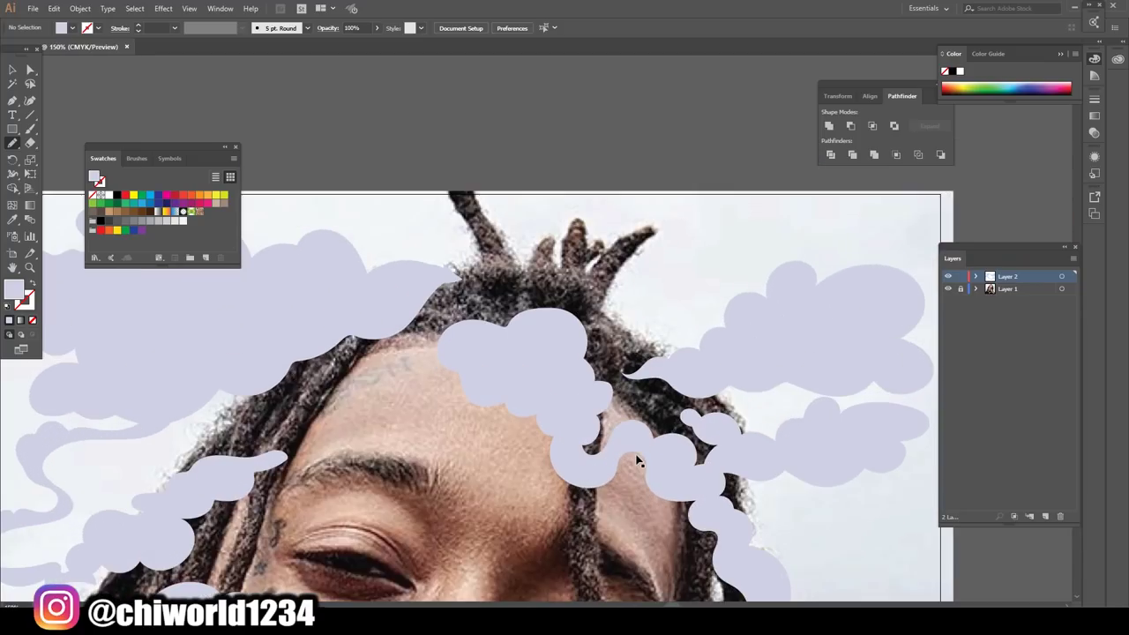
pyautogui.scroll(2, 636, 460)
pyautogui.scroll(-2, 636, 460)
# - Redraw the cloud edge more smoothly and merge it into the cloud
pyautogui.moveTo(402, 386)
pyautogui.mouseDown()
pyautogui.moveTo(454, 355)
pyautogui.moveTo(540, 369)
pyautogui.moveTo(566, 391)
pyautogui.moveTo(573, 338)
pyautogui.moveTo(517, 317)
pyautogui.mouseUp()
pyautogui.moveTo(426, 276); pyautogui.dragTo(402, 386)
pyautogui.scroll(-3, 389, 420)
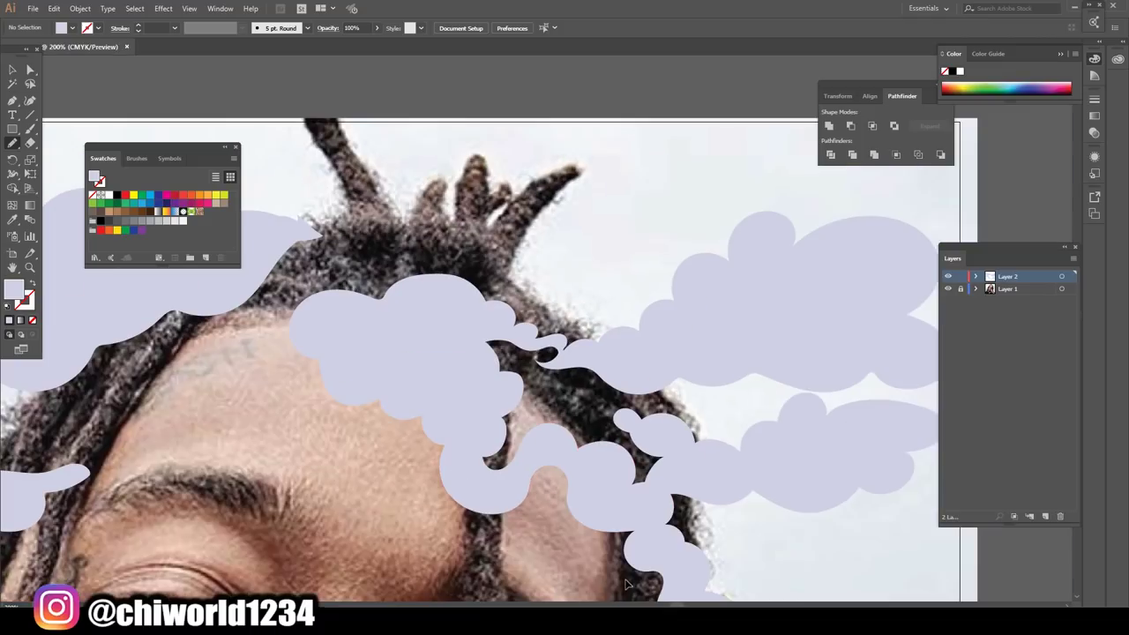
pyautogui.scroll(3, 486, 431)
pyautogui.scroll(2, 486, 431)
# - Fill the dark notch in the cloud edge and add another small lavender blob
pyautogui.moveTo(494, 413); pyautogui.dragTo(533, 377)
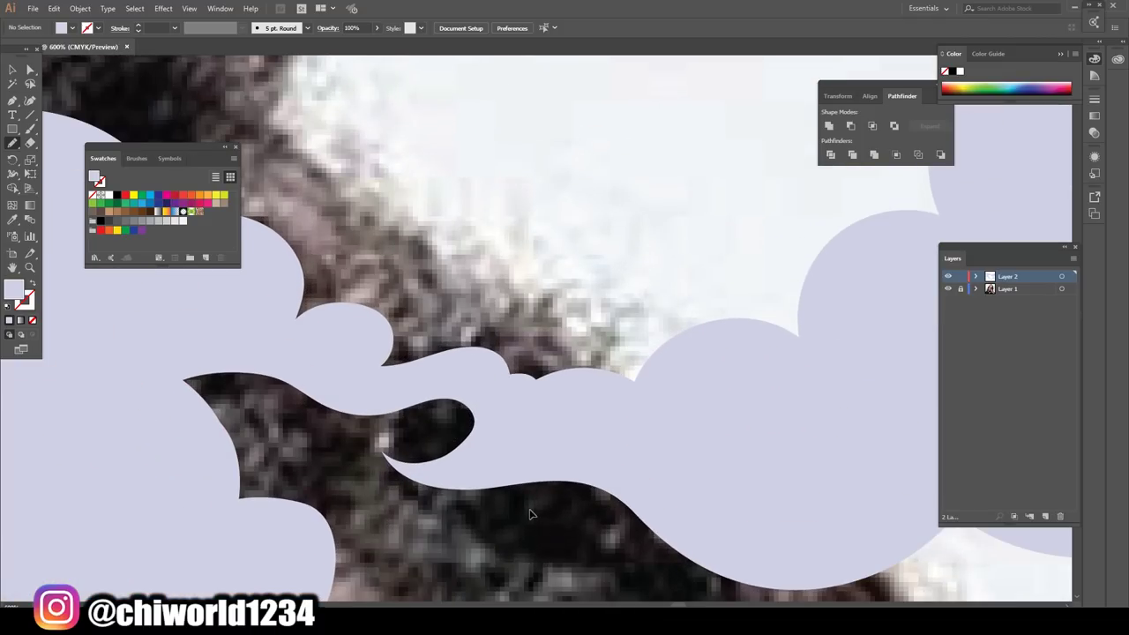
pyautogui.scroll(-3, 530, 513)
pyautogui.scroll(-2, 547, 516)
pyautogui.scroll(-1, 573, 511)
pyautogui.scroll(-1, 591, 510)
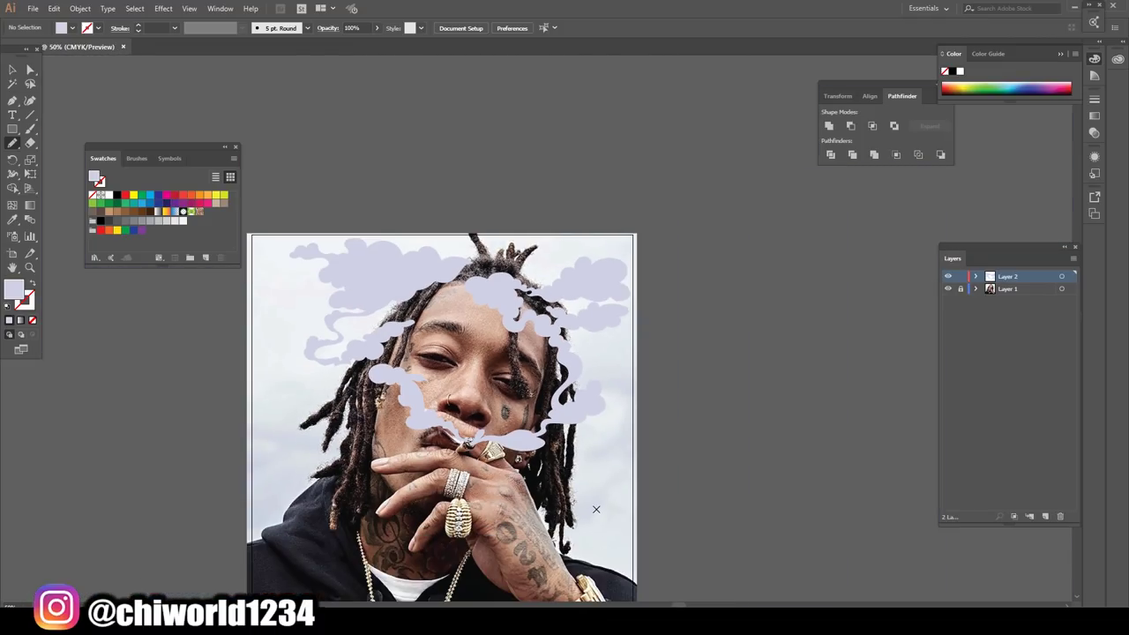
pyautogui.scroll(1, 596, 509)
pyautogui.scroll(2, 598, 512)
pyautogui.scroll(1, 600, 512)
pyautogui.scroll(1, 598, 508)
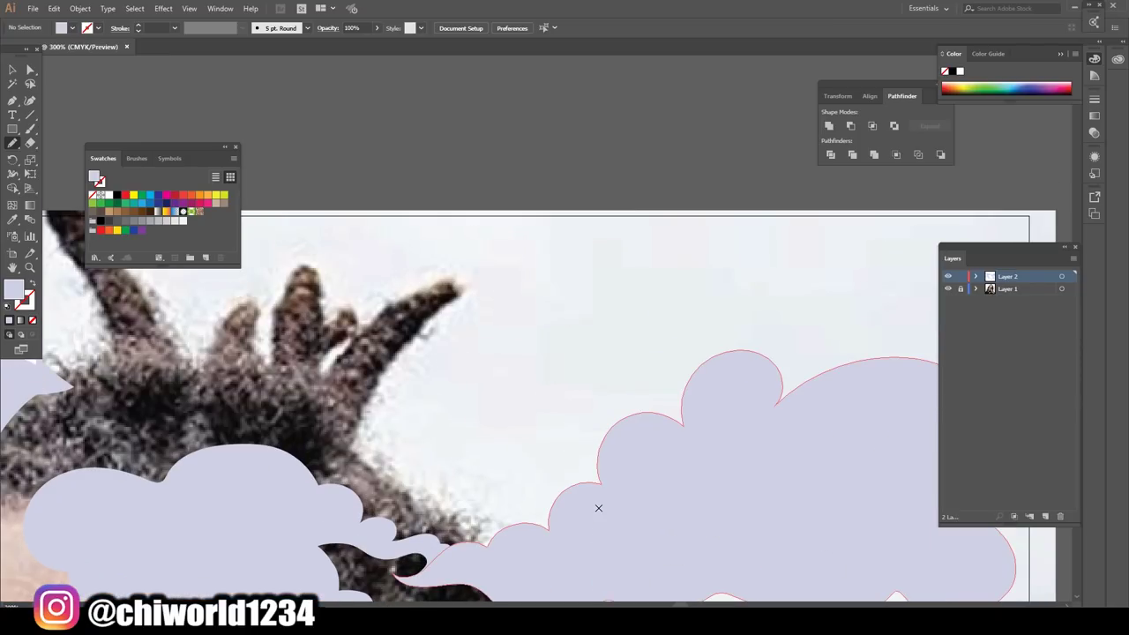
pyautogui.moveTo(358, 392)
pyautogui.mouseDown()
pyautogui.moveTo(409, 407)
pyautogui.moveTo(450, 349)
pyautogui.moveTo(354, 388)
pyautogui.moveTo(640, 403)
pyautogui.moveTo(721, 365)
pyautogui.moveTo(702, 310)
pyautogui.moveTo(623, 229)
pyautogui.moveTo(480, 309)
pyautogui.moveTo(432, 316)
pyautogui.moveTo(420, 369)
pyautogui.mouseUp()
pyautogui.scroll(-4, 608, 558)
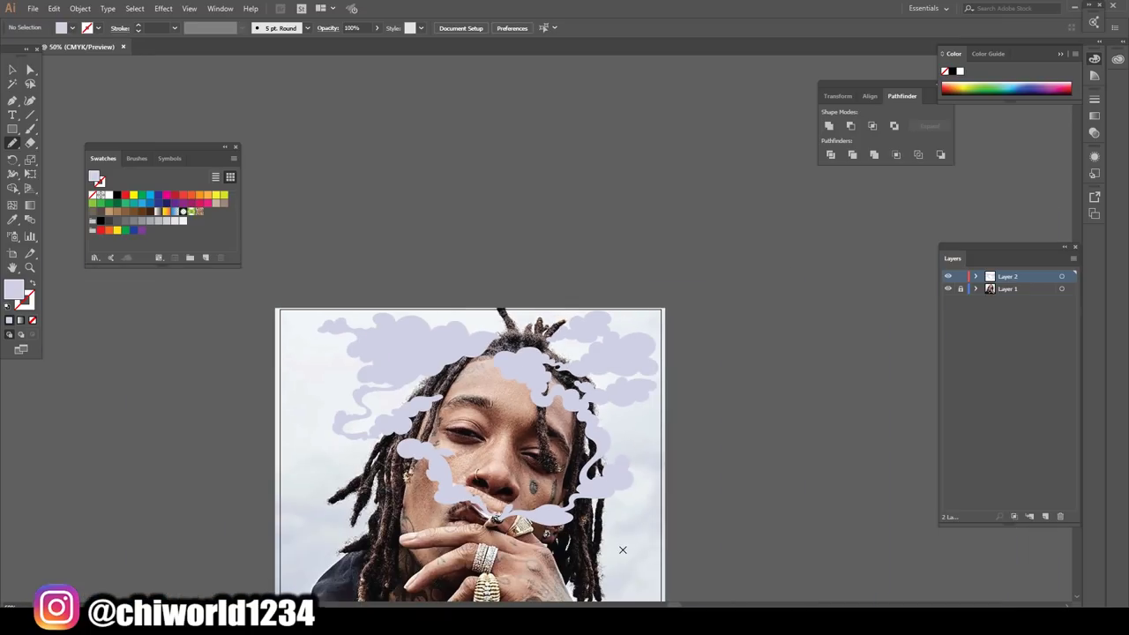
# - Add a third layer for the shading
pyautogui.scroll(1, 630, 560)
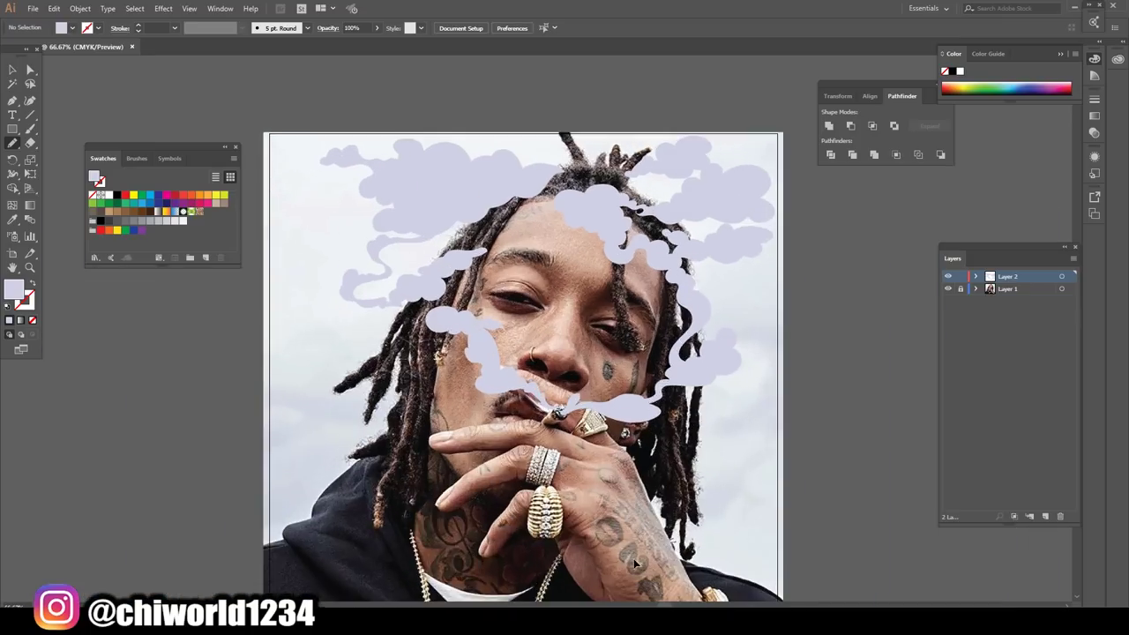
pyautogui.hscroll(1, 893, 387)
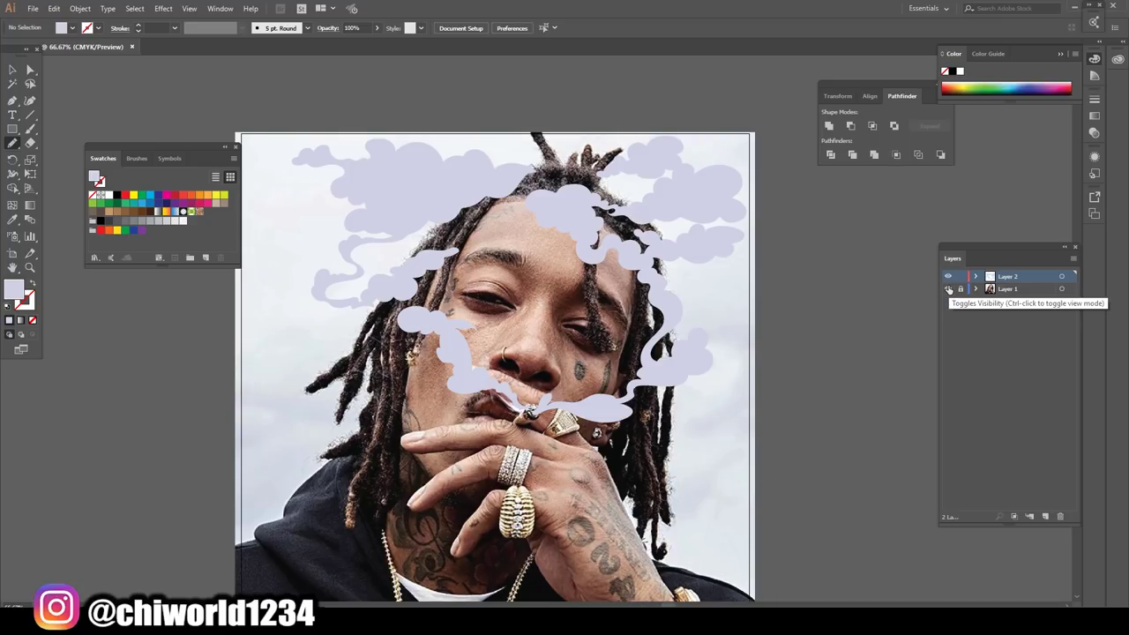
pyautogui.click(1045, 514)
pyautogui.scroll(1, 714, 388)
pyautogui.hotkey('ctrl', '+')
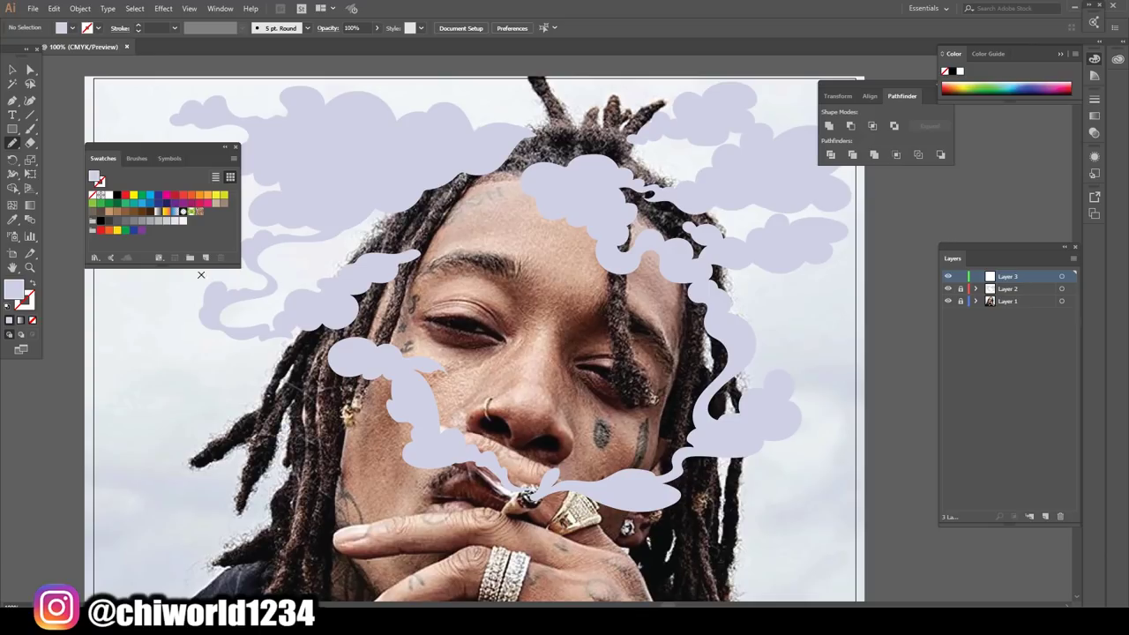
# - Set the fill to darker grey-lavender 9A9CAF and return to the Pencil tool
pyautogui.click(12, 218)
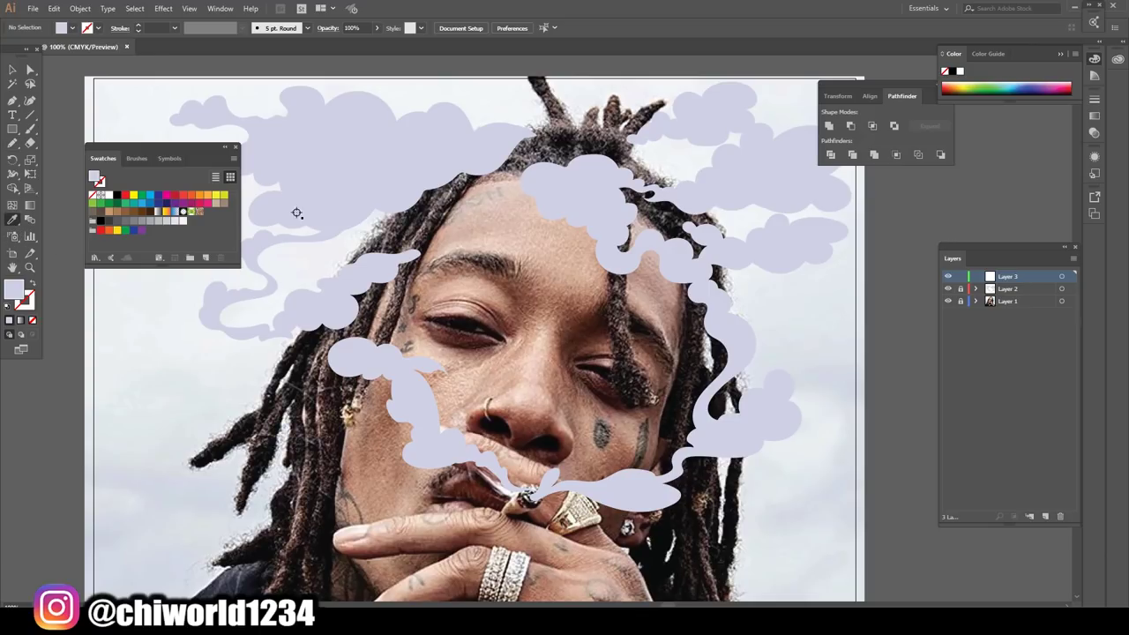
pyautogui.doubleClick(19, 291)
pyautogui.moveTo(39, 91); pyautogui.dragTo(31, 87)
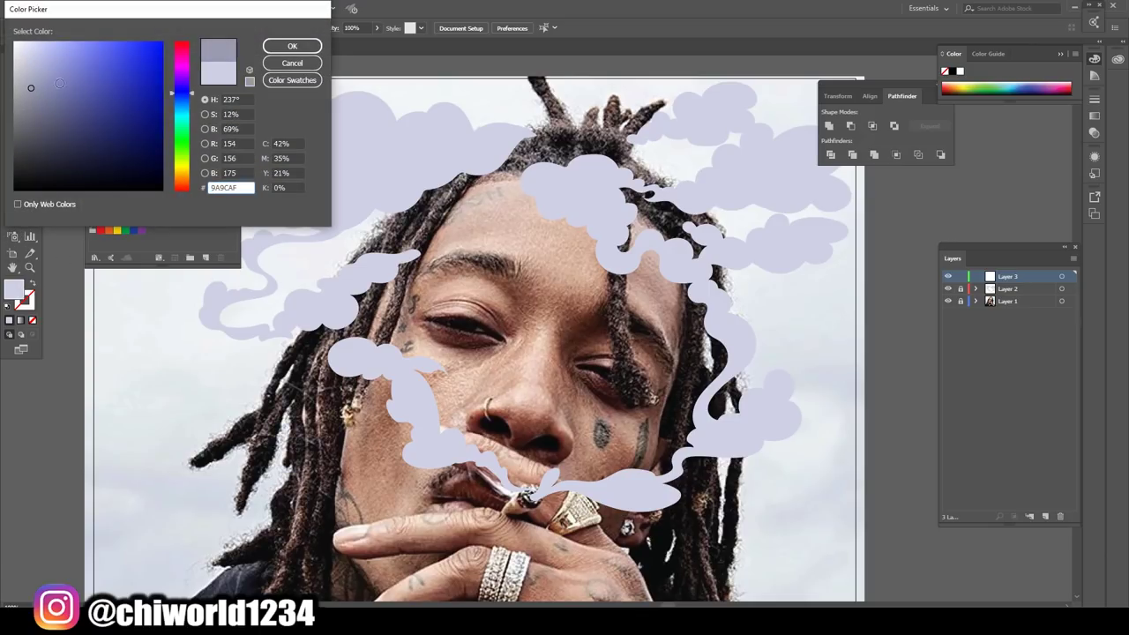
pyautogui.click(292, 45)
pyautogui.click(12, 143)
pyautogui.scroll(-1, 420, 446)
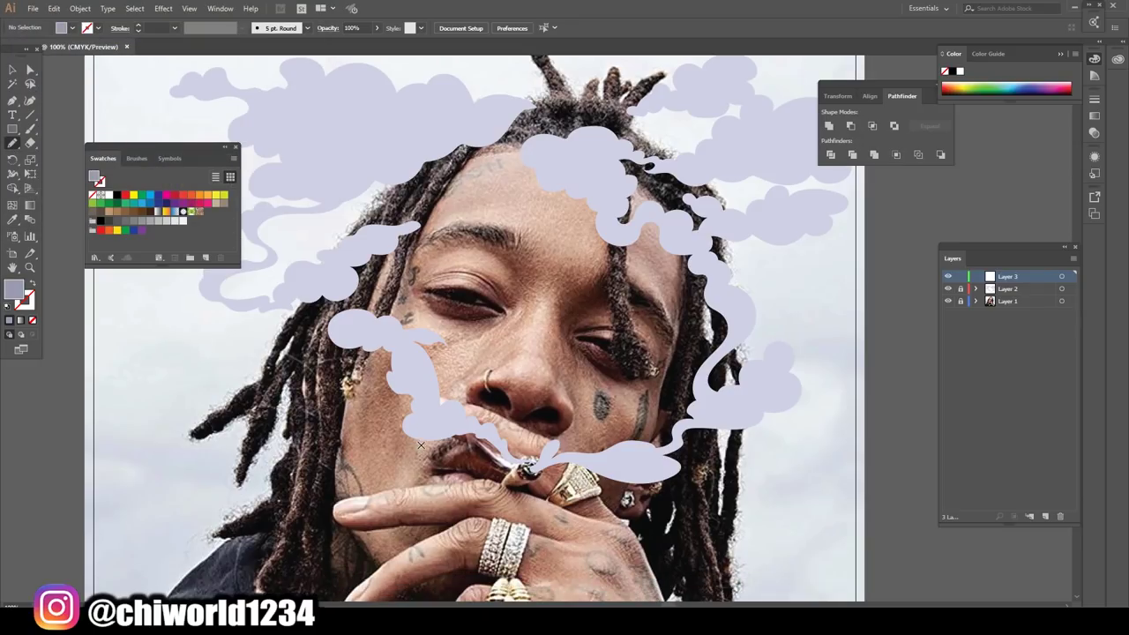
pyautogui.hotkey('ctrl', '+')
pyautogui.hotkey('ctrl', '+')
pyautogui.hotkey('ctrl', '+')
# - Trace a darker grey shadow along the lower edge of the forehead cloud
pyautogui.scroll(3, 421, 445)
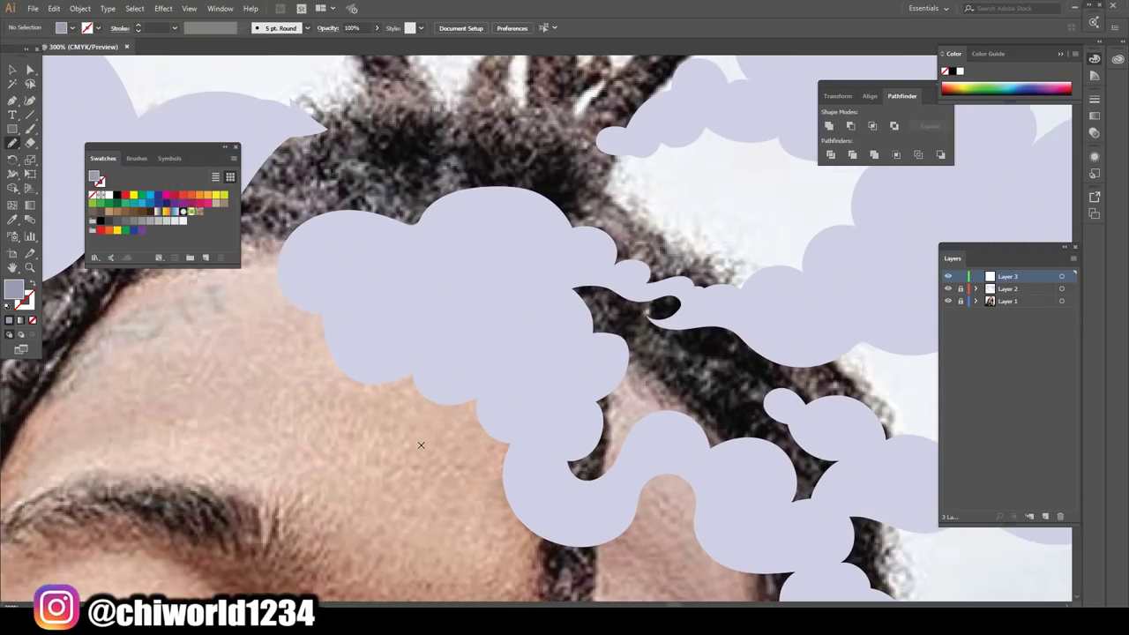
pyautogui.hotkey('ctrl', '+')
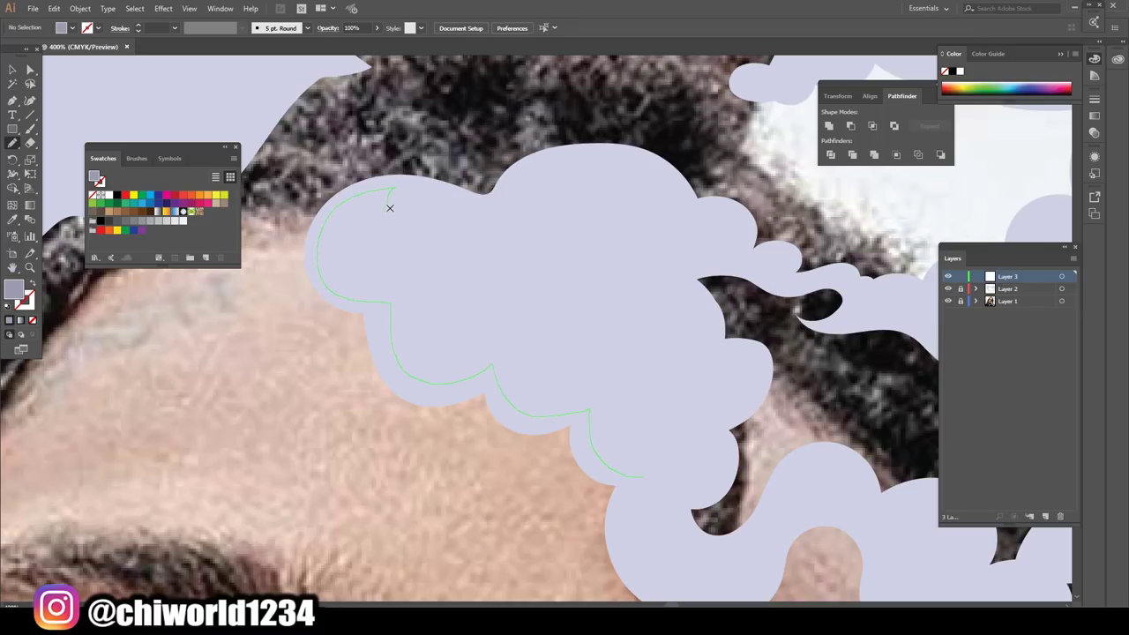
pyautogui.moveTo(464, 293); pyautogui.dragTo(495, 308)
pyautogui.moveTo(719, 476)
pyautogui.mouseDown()
pyautogui.moveTo(670, 499)
pyautogui.moveTo(628, 480)
pyautogui.mouseUp()
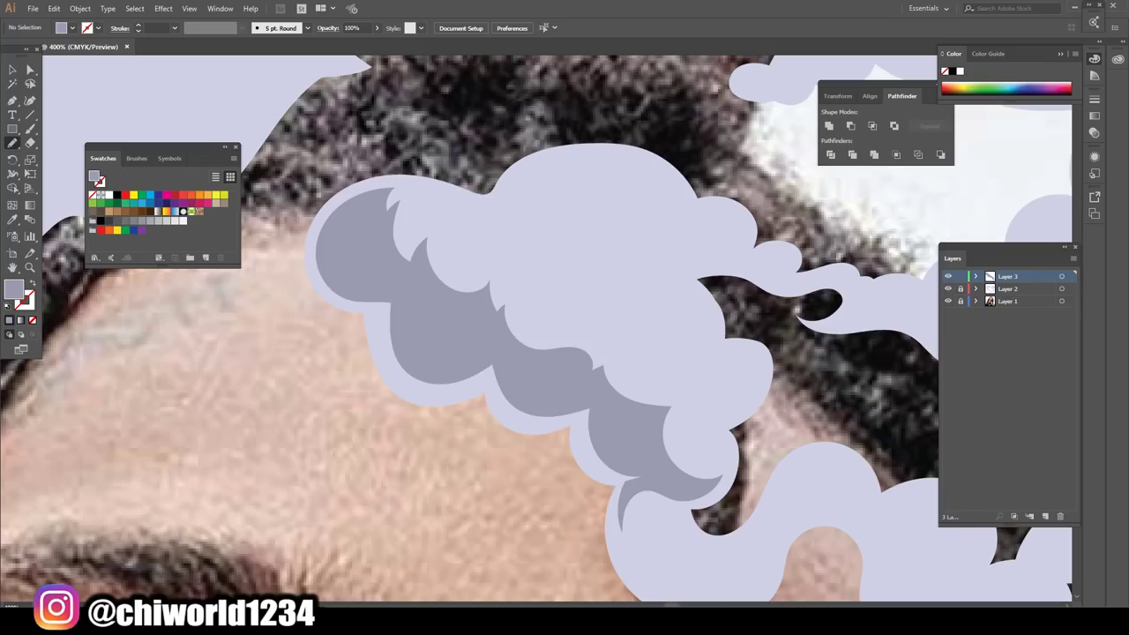
# - Draw a closed grey shadow along the upper-right cloud's bottom with a fur-edged inner chunk
pyautogui.hotkey('ctrl', '0')
pyautogui.hotkey('ctrl', '1')
pyautogui.hotkey('ctrl', '+')
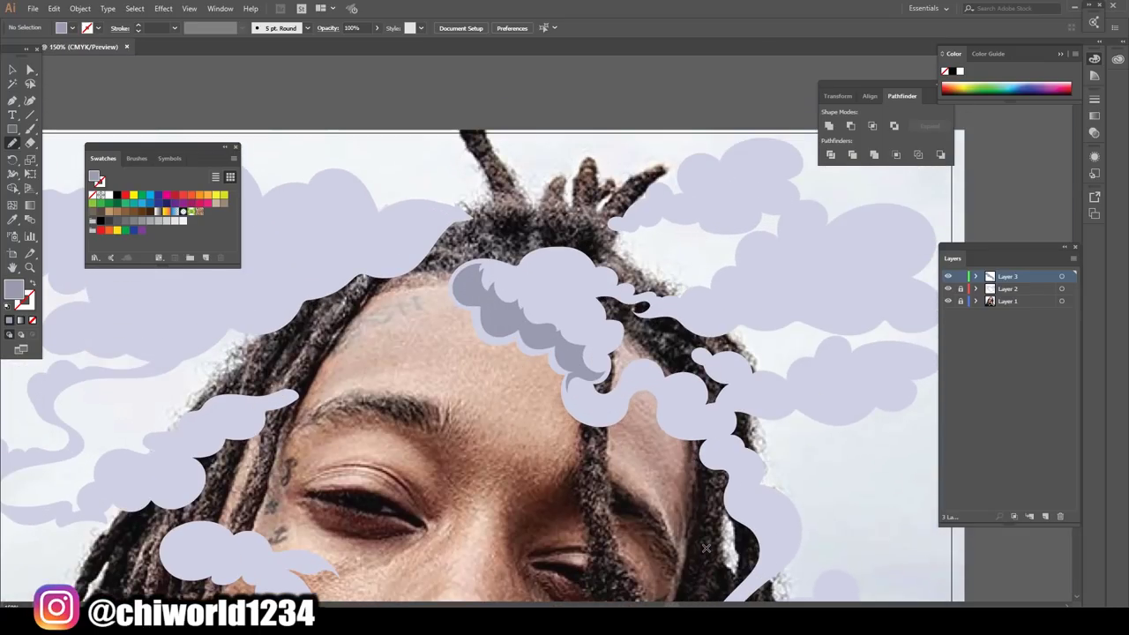
pyautogui.hotkey('ctrl', '+')
pyautogui.hotkey('ctrl', '+')
pyautogui.hotkey('ctrl', '+')
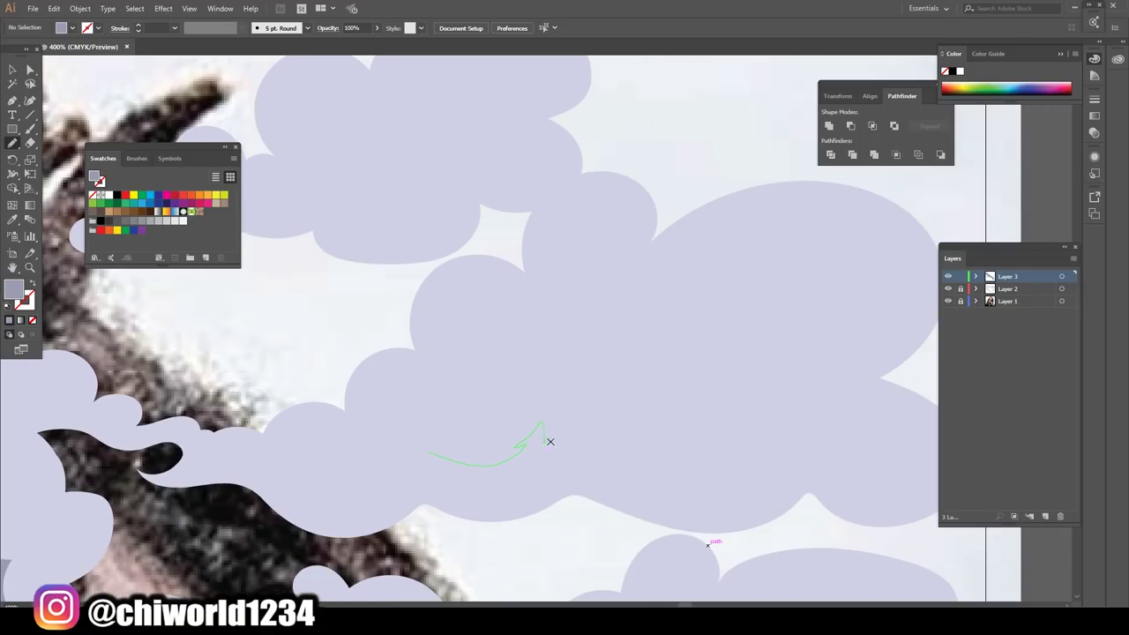
pyautogui.moveTo(549, 441)
pyautogui.mouseDown()
pyautogui.moveTo(567, 345)
pyautogui.moveTo(603, 359)
pyautogui.moveTo(630, 453)
pyautogui.moveTo(705, 471)
pyautogui.mouseUp()
pyautogui.moveTo(591, 473); pyautogui.dragTo(489, 506)
pyautogui.moveTo(423, 488); pyautogui.dragTo(422, 469)
pyautogui.scroll(-4, 670, 552)
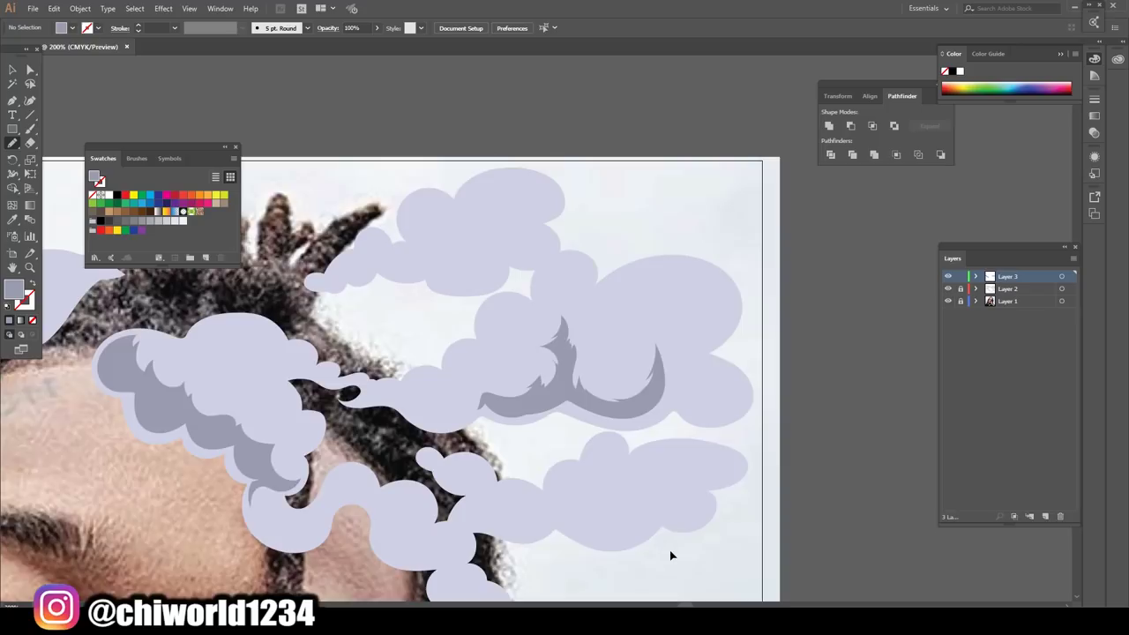
pyautogui.scroll(5, 671, 513)
pyautogui.moveTo(394, 379); pyautogui.dragTo(410, 431)
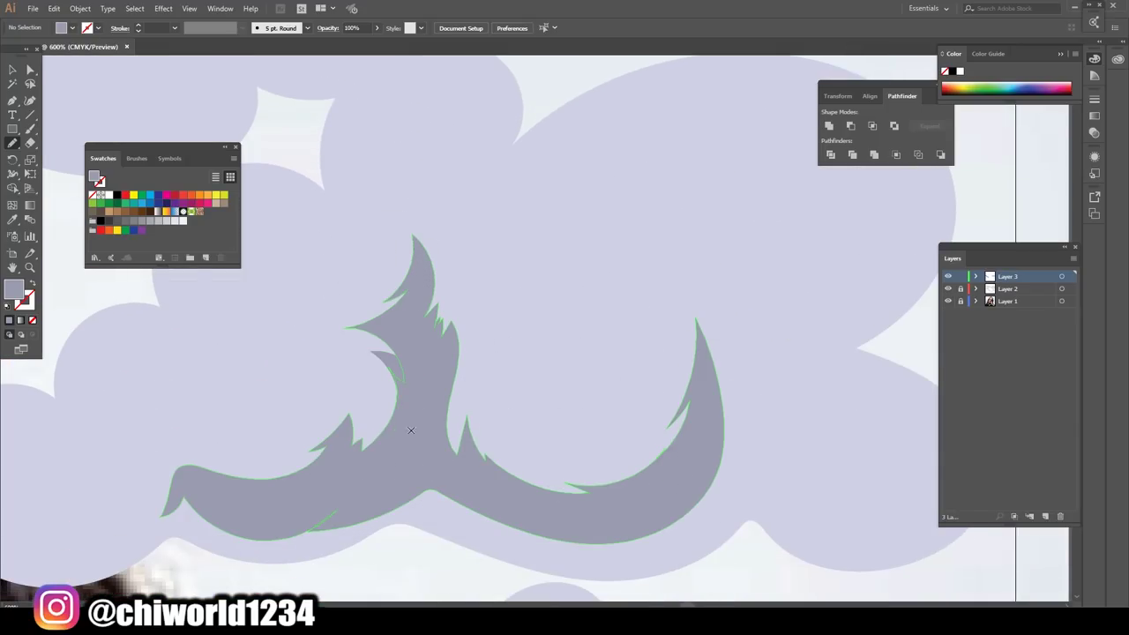
# - Shade around the upper-right cloud's right lobe and fur edge with a darker grey shape
pyautogui.hscroll(3, 603, 581)
pyautogui.hscroll(2, 605, 575)
pyautogui.moveTo(541, 434); pyautogui.dragTo(567, 401)
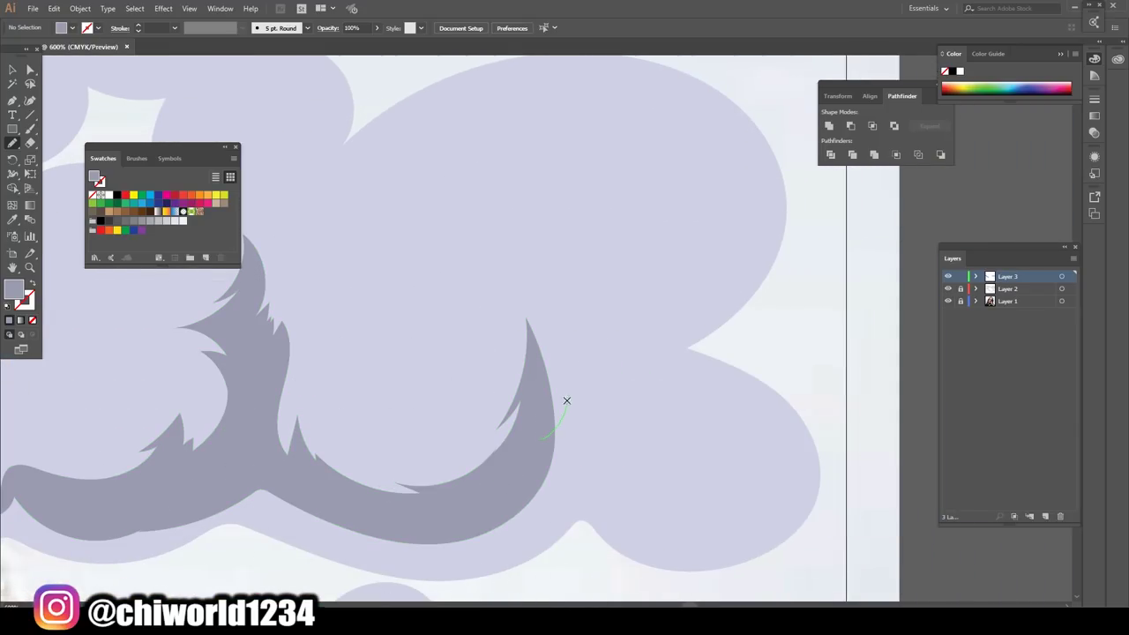
pyautogui.moveTo(745, 433)
pyautogui.mouseDown()
pyautogui.moveTo(761, 403)
pyautogui.moveTo(735, 529)
pyautogui.moveTo(599, 509)
pyautogui.moveTo(567, 479)
pyautogui.moveTo(491, 502)
pyautogui.mouseUp()
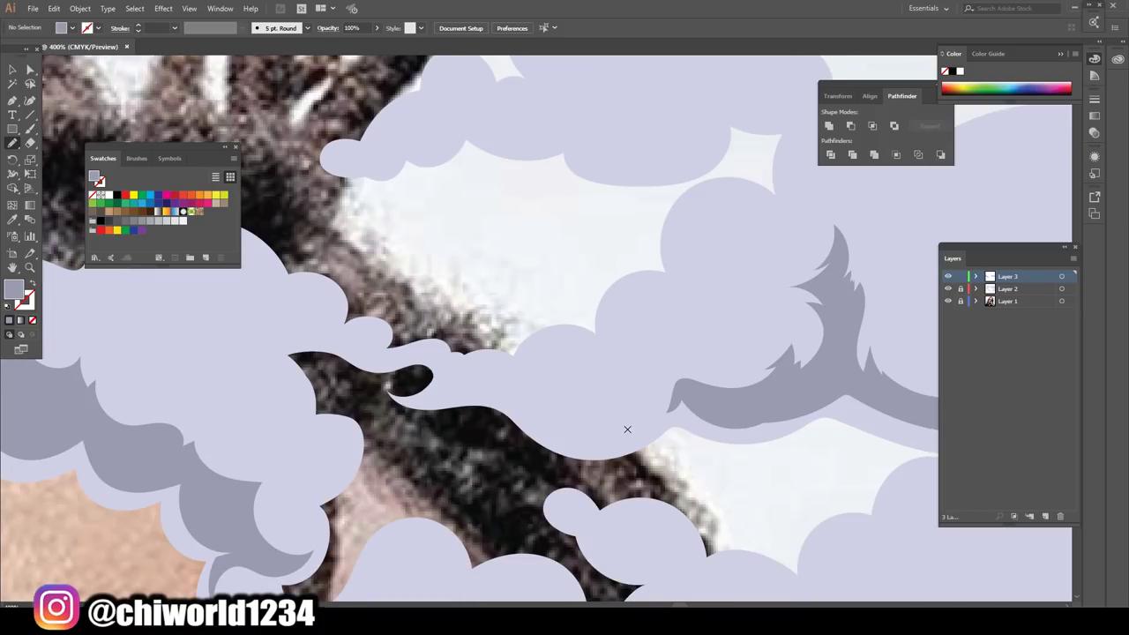
pyautogui.moveTo(629, 430); pyautogui.dragTo(575, 398)
pyautogui.moveTo(482, 386); pyautogui.dragTo(456, 400)
pyautogui.moveTo(545, 430); pyautogui.dragTo(631, 442)
pyautogui.moveTo(666, 405); pyautogui.dragTo(667, 403)
# - Draw a closed dark grey shadow under the lower right cloud plus a second strip
pyautogui.hotkey('ctrl', '1')
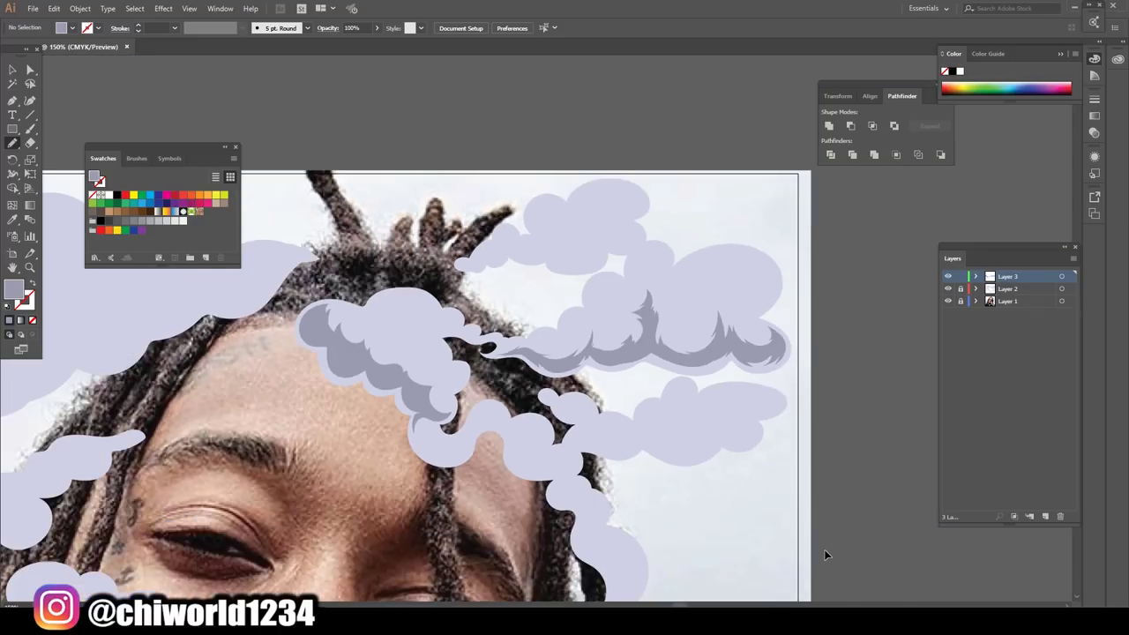
pyautogui.hotkey('ctrl', '+')
pyautogui.hotkey('ctrl', '+')
pyautogui.hotkey('ctrl', '+')
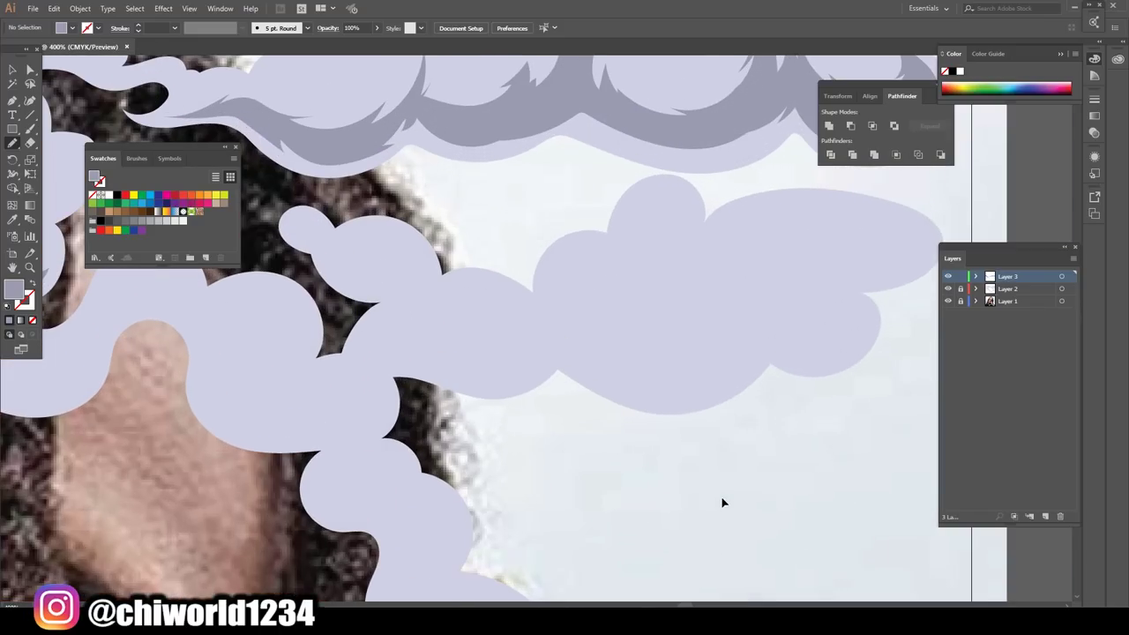
pyautogui.moveTo(366, 403)
pyautogui.mouseDown()
pyautogui.moveTo(387, 389)
pyautogui.moveTo(486, 398)
pyautogui.moveTo(367, 418)
pyautogui.mouseUp()
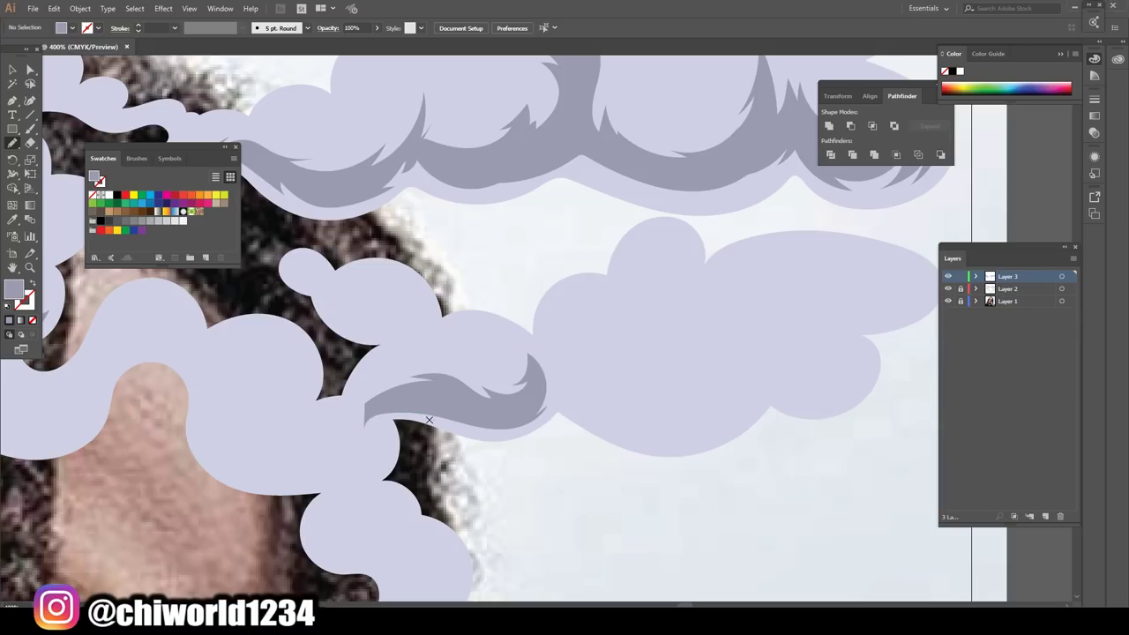
pyautogui.moveTo(604, 378); pyautogui.dragTo(632, 319)
pyautogui.moveTo(773, 354)
pyautogui.mouseDown()
pyautogui.moveTo(850, 345)
pyautogui.moveTo(845, 396)
pyautogui.mouseUp()
pyautogui.moveTo(601, 417); pyautogui.dragTo(551, 395)
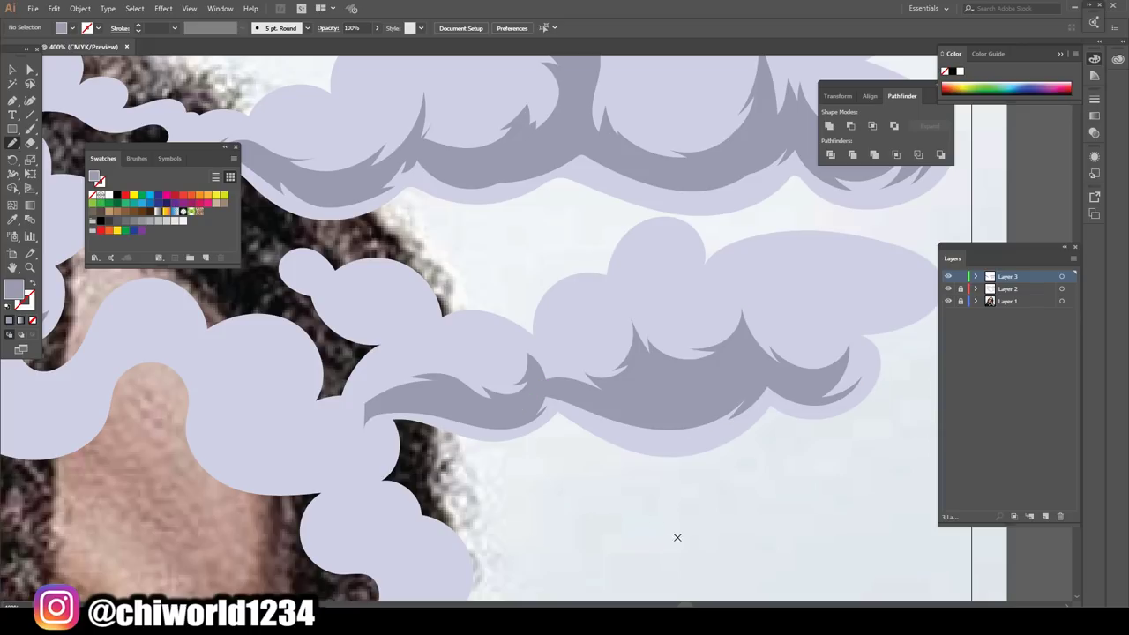
pyautogui.moveTo(695, 414)
pyautogui.mouseDown()
pyautogui.moveTo(672, 445)
pyautogui.moveTo(696, 414)
pyautogui.mouseUp()
# - Add a curling darker shadow shape along the smoke trail's right edge
pyautogui.scroll(-5, 758, 469)
pyautogui.scroll(3, 701, 455)
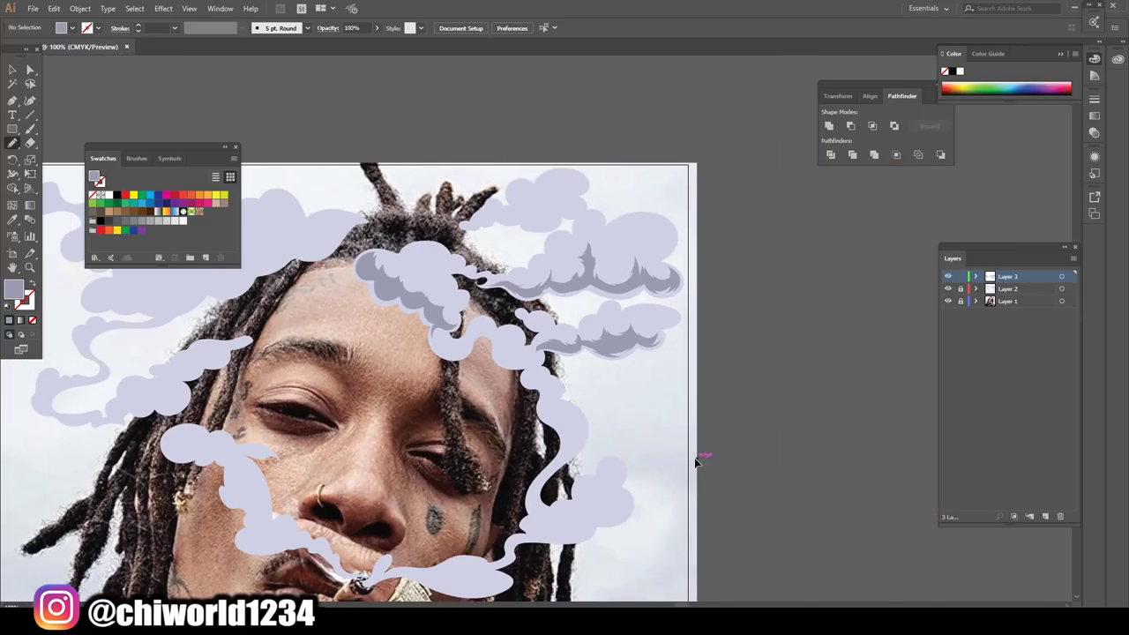
pyautogui.scroll(3, 694, 458)
pyautogui.scroll(-1, 694, 458)
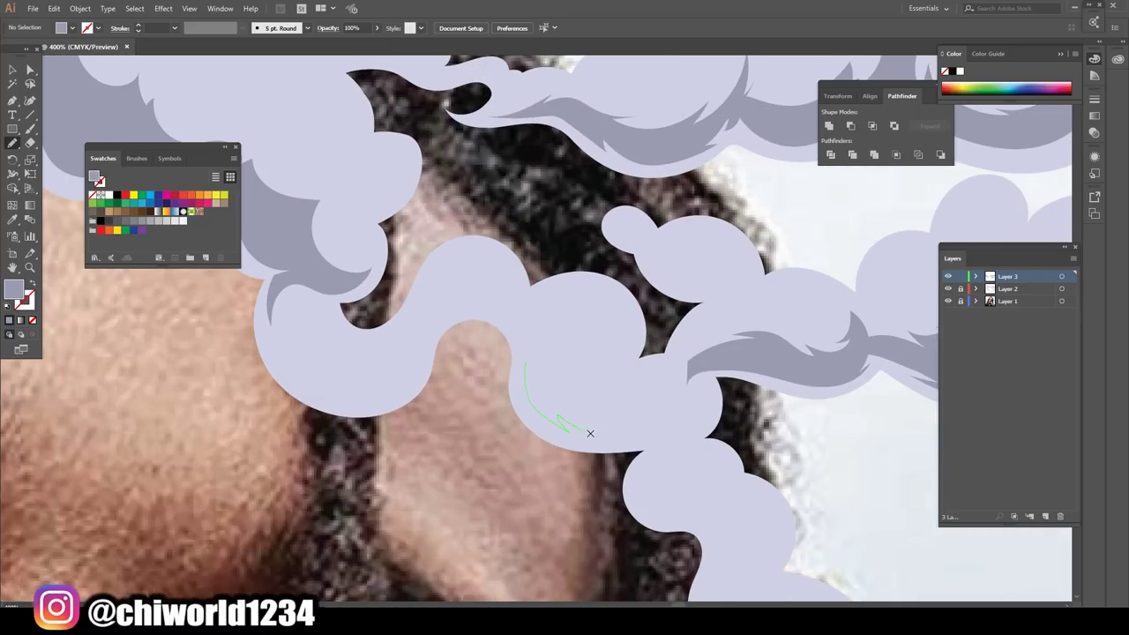
pyautogui.moveTo(689, 415)
pyautogui.mouseDown()
pyautogui.moveTo(690, 358)
pyautogui.moveTo(601, 342)
pyautogui.mouseUp()
pyautogui.moveTo(540, 322); pyautogui.dragTo(582, 291)
pyautogui.moveTo(526, 361); pyautogui.dragTo(527, 361)
# - Draw zigzag shading across the smoke trail down to its bottom and along the upper cloud edge
pyautogui.scroll(-4, 666, 555)
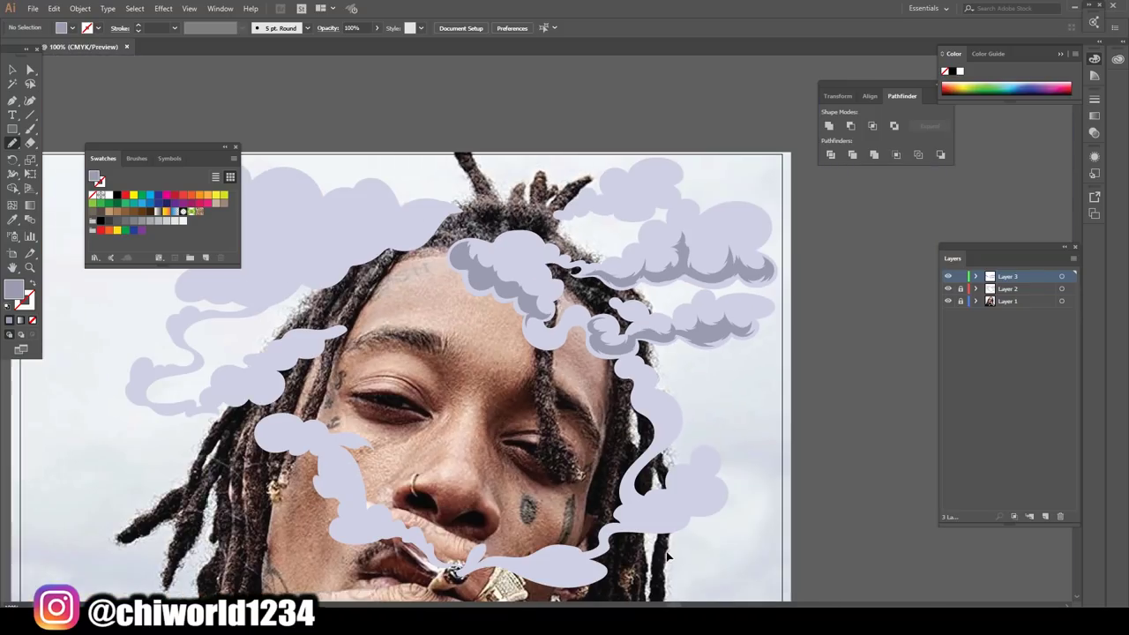
pyautogui.scroll(4, 666, 555)
pyautogui.scroll(2, 666, 555)
pyautogui.moveTo(689, 281); pyautogui.dragTo(623, 308)
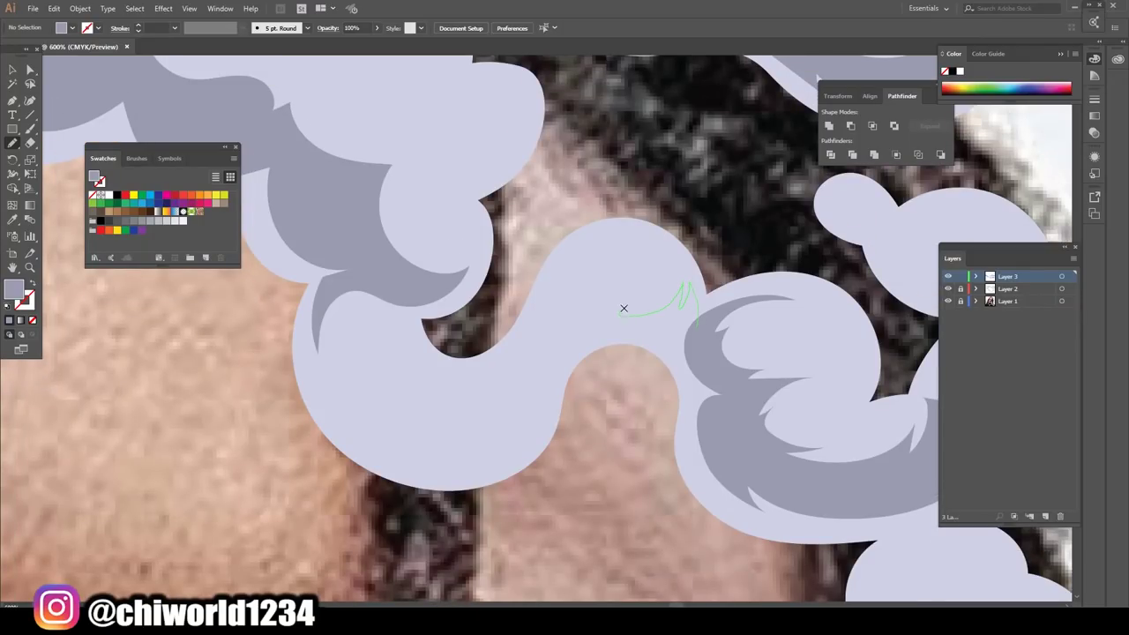
pyautogui.moveTo(531, 327); pyautogui.dragTo(534, 399)
pyautogui.moveTo(469, 442)
pyautogui.mouseDown()
pyautogui.moveTo(401, 418)
pyautogui.moveTo(397, 360)
pyautogui.mouseUp()
pyautogui.moveTo(564, 364)
pyautogui.mouseDown()
pyautogui.moveTo(664, 349)
pyautogui.moveTo(706, 368)
pyautogui.mouseUp()
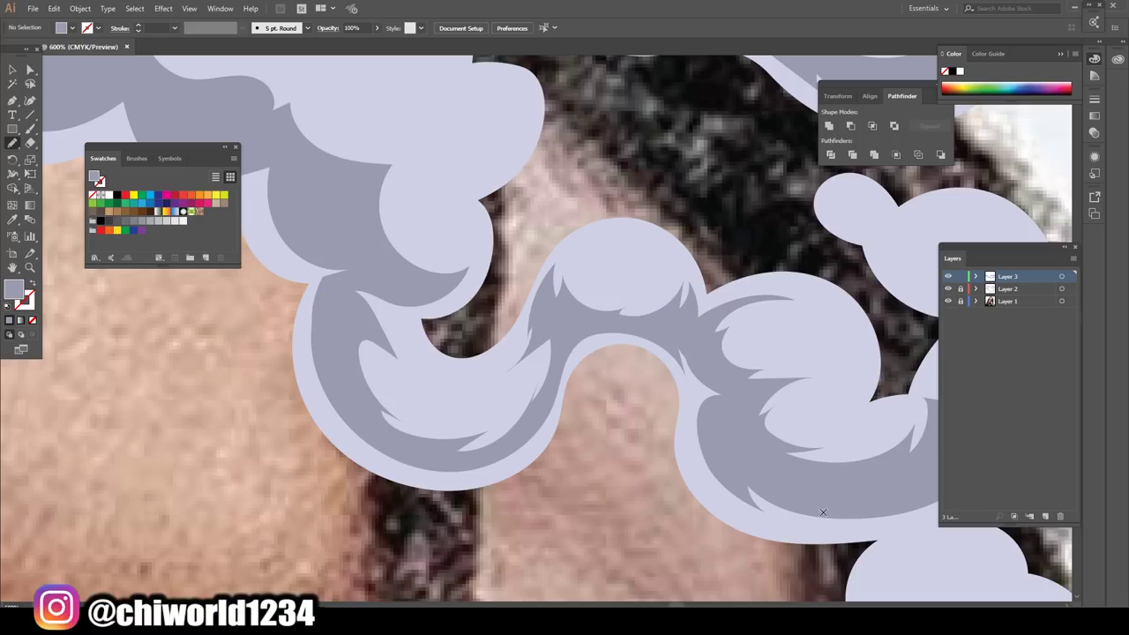
# - Shade the right cloud's crest and add a darker crescent on its upper right
pyautogui.scroll(-2, 806, 493)
pyautogui.scroll(-2, 805, 493)
pyautogui.scroll(1, 761, 475)
pyautogui.scroll(1, 761, 475)
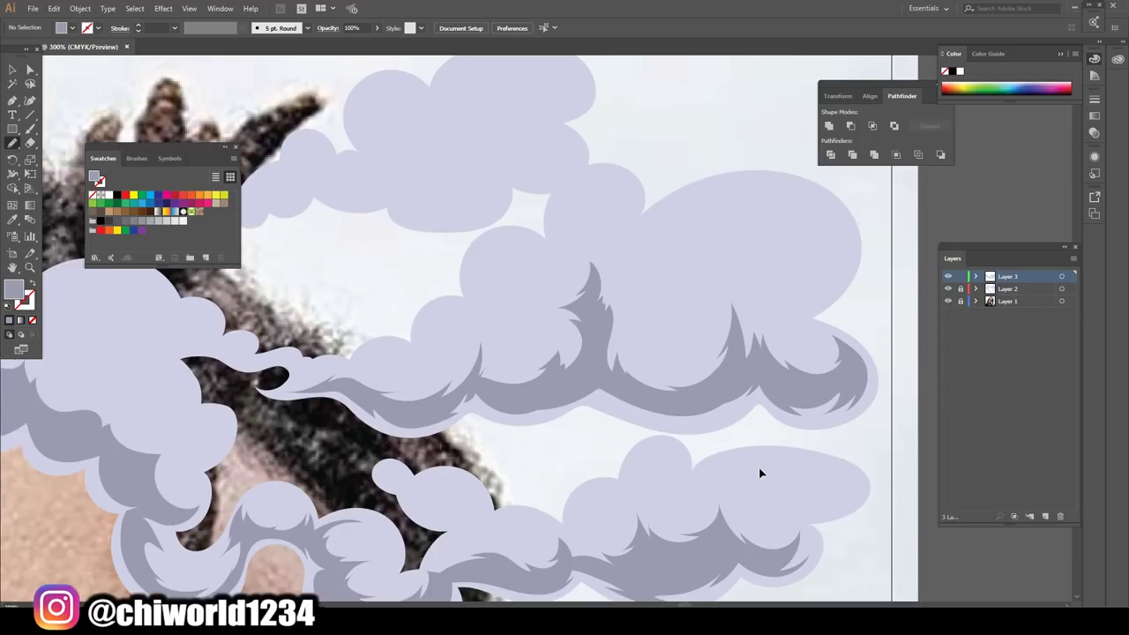
pyautogui.scroll(1, 758, 471)
pyautogui.scroll(1, 758, 466)
pyautogui.moveTo(801, 256)
pyautogui.mouseDown()
pyautogui.moveTo(725, 307)
pyautogui.moveTo(619, 285)
pyautogui.mouseUp()
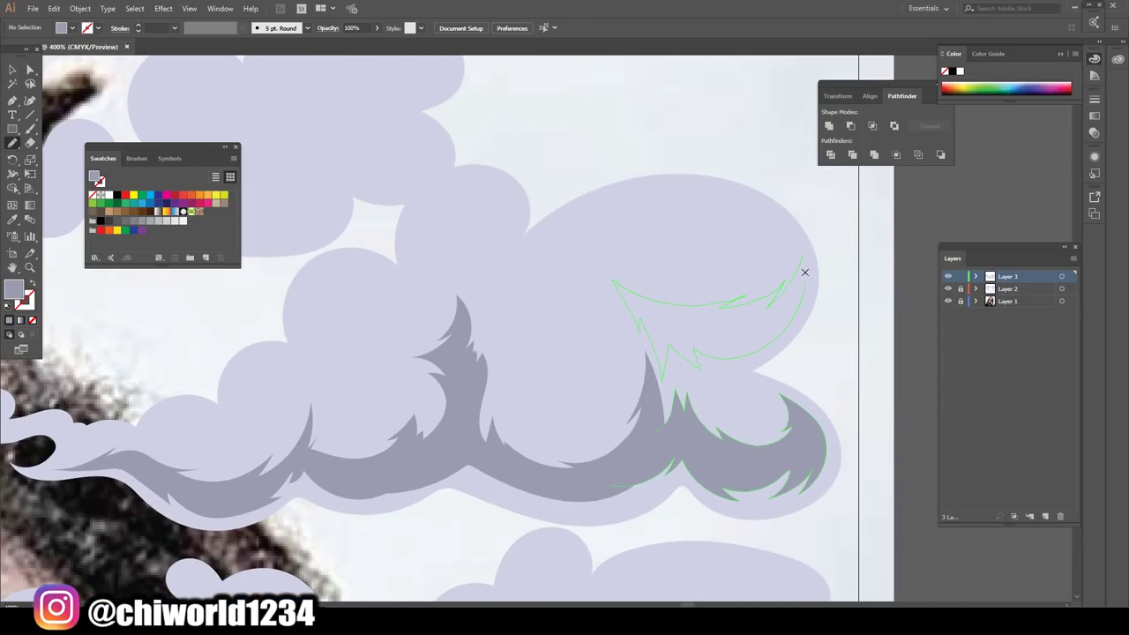
pyautogui.moveTo(639, 332); pyautogui.dragTo(799, 261)
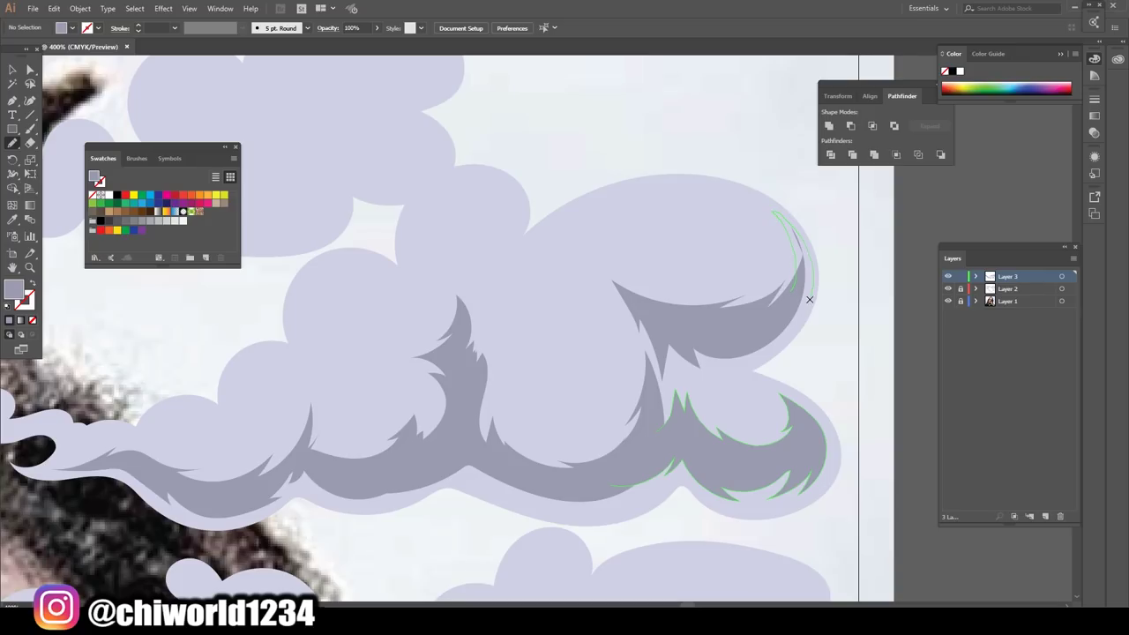
pyautogui.moveTo(772, 212); pyautogui.dragTo(798, 297)
pyautogui.scroll(-5, 749, 496)
# - Draw closed grey shadow shapes with a zigzag tip across the upper cloud's lower edge
pyautogui.scroll(2, 712, 495)
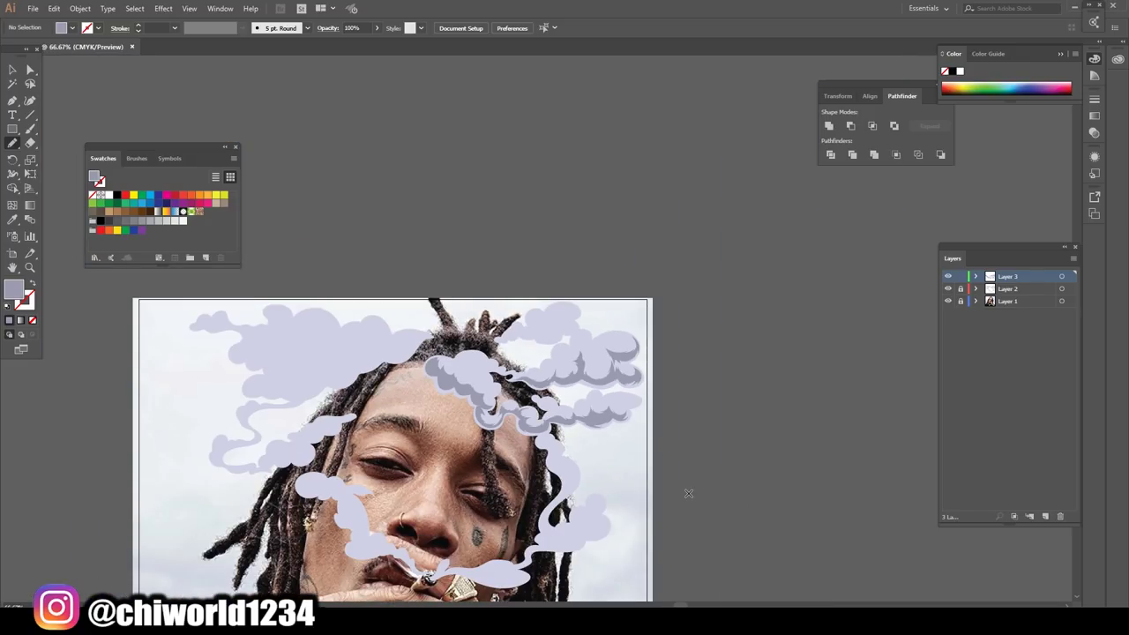
pyautogui.scroll(3, 697, 493)
pyautogui.scroll(3, 687, 492)
pyautogui.scroll(2, 647, 352)
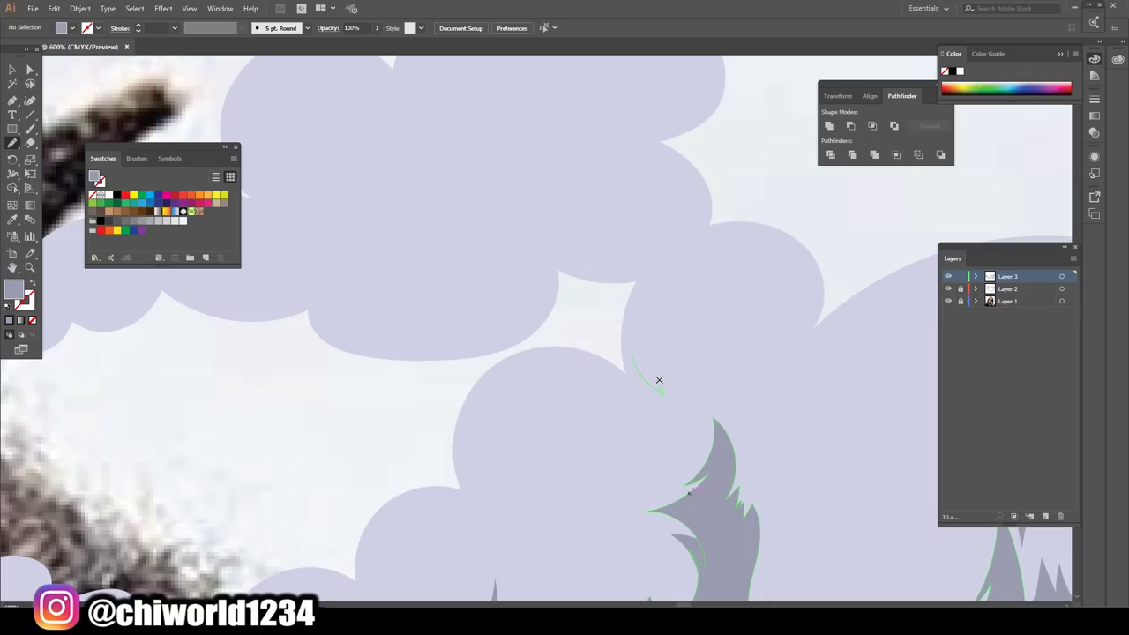
pyautogui.moveTo(659, 380); pyautogui.dragTo(739, 403)
pyautogui.moveTo(770, 349); pyautogui.dragTo(700, 329)
pyautogui.moveTo(656, 279); pyautogui.dragTo(638, 359)
pyautogui.scroll(2, 618, 318)
pyautogui.moveTo(565, 313); pyautogui.dragTo(546, 289)
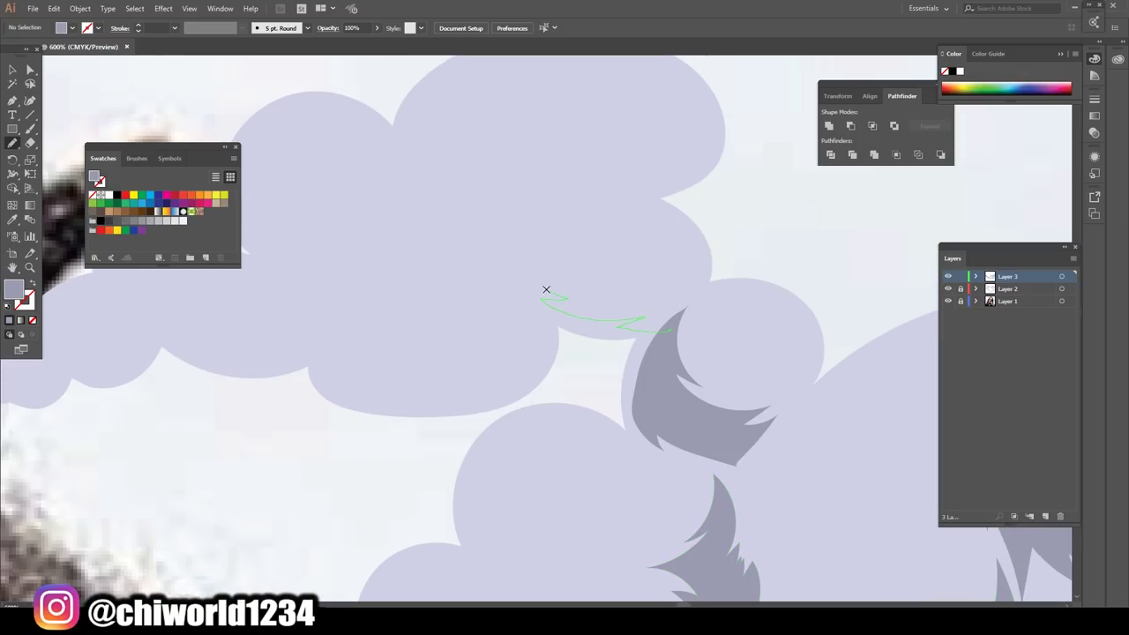
pyautogui.moveTo(625, 286); pyautogui.dragTo(693, 290)
# - Shade the underside and left tip of the top-left cloud above the hair, then zoom out
pyautogui.hotkey('ctrl', '-')
pyautogui.hotkey('ctrl', '-')
pyautogui.hotkey('ctrl', '-')
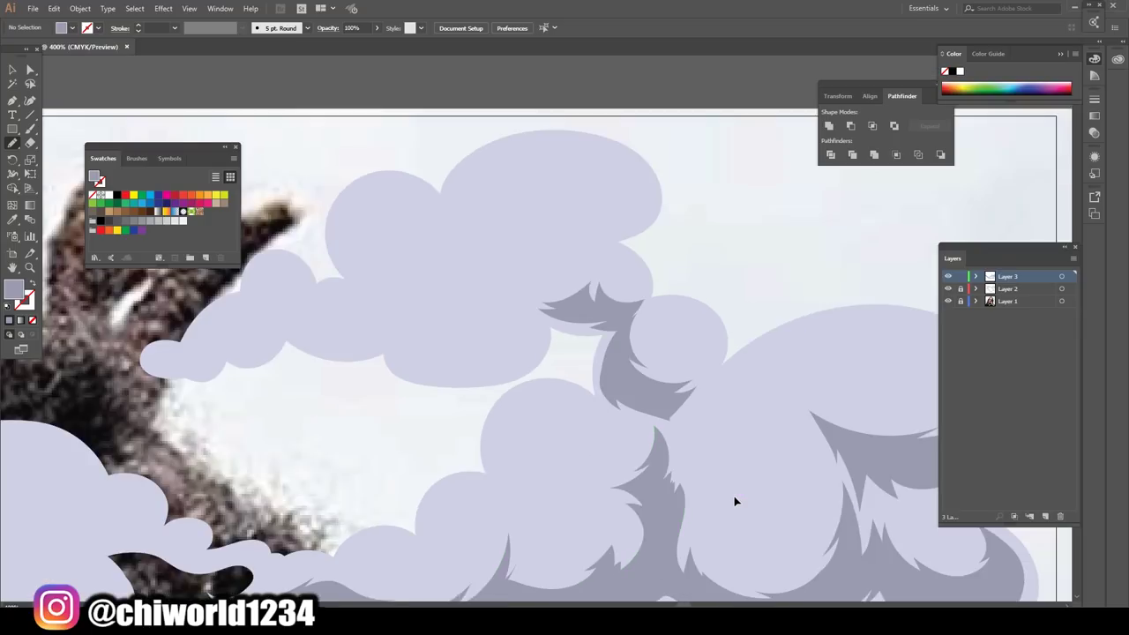
pyautogui.hotkey('ctrl', '-')
pyautogui.hotkey('ctrl', '-')
pyautogui.hotkey('ctrl', '+')
pyautogui.hotkey('ctrl', '+')
pyautogui.hotkey('ctrl', '+')
pyautogui.hotkey('ctrl', '+')
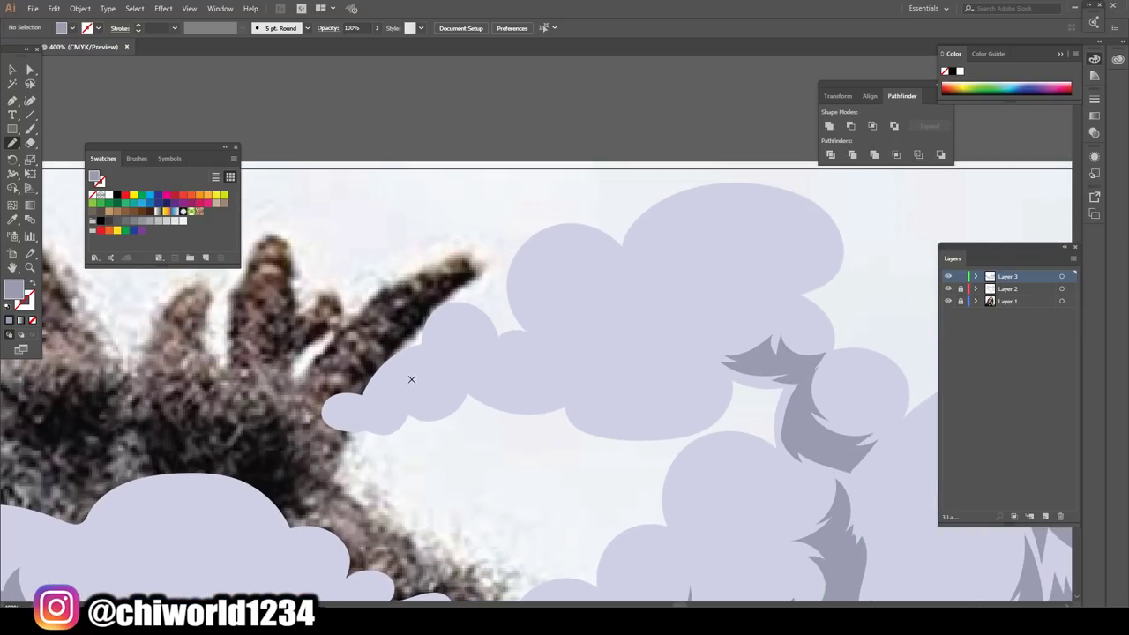
pyautogui.moveTo(341, 410); pyautogui.dragTo(407, 385)
pyautogui.moveTo(403, 405)
pyautogui.mouseDown()
pyautogui.moveTo(357, 420)
pyautogui.moveTo(344, 404)
pyautogui.moveTo(400, 418)
pyautogui.mouseUp()
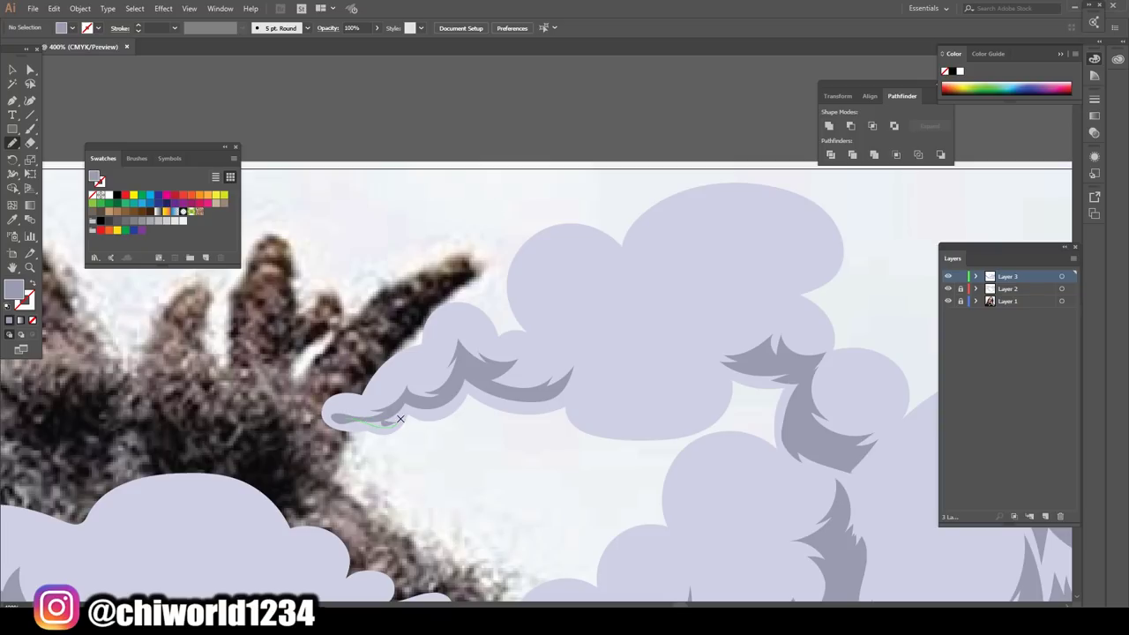
pyautogui.moveTo(328, 404); pyautogui.dragTo(353, 410)
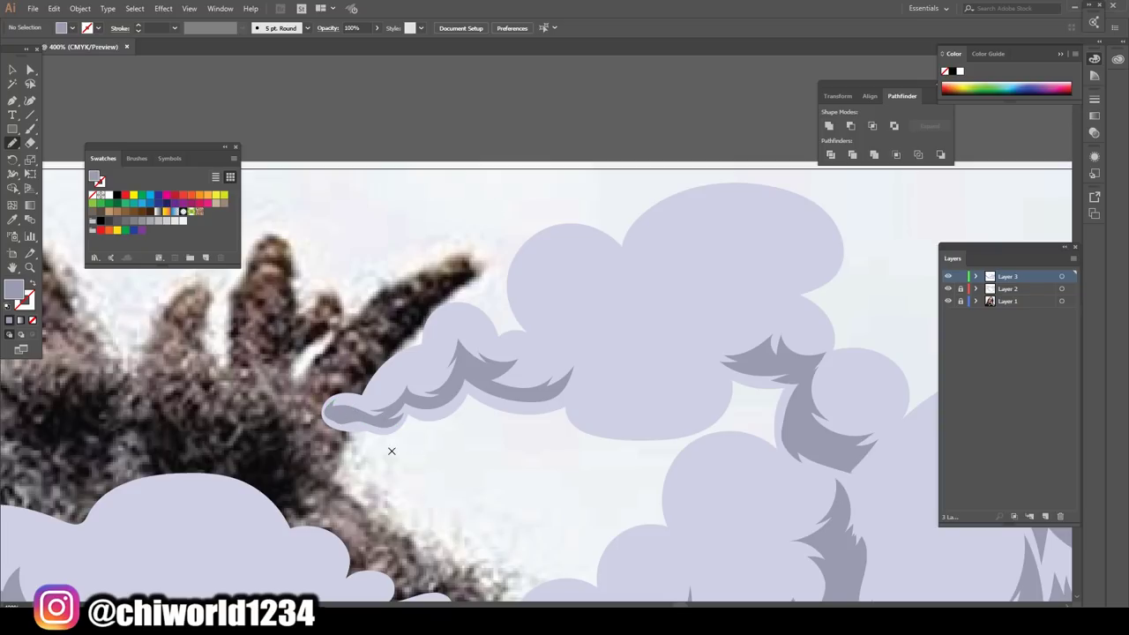
pyautogui.moveTo(567, 380)
pyautogui.mouseDown()
pyautogui.moveTo(673, 381)
pyautogui.moveTo(675, 416)
pyautogui.moveTo(580, 405)
pyautogui.moveTo(566, 393)
pyautogui.mouseUp()
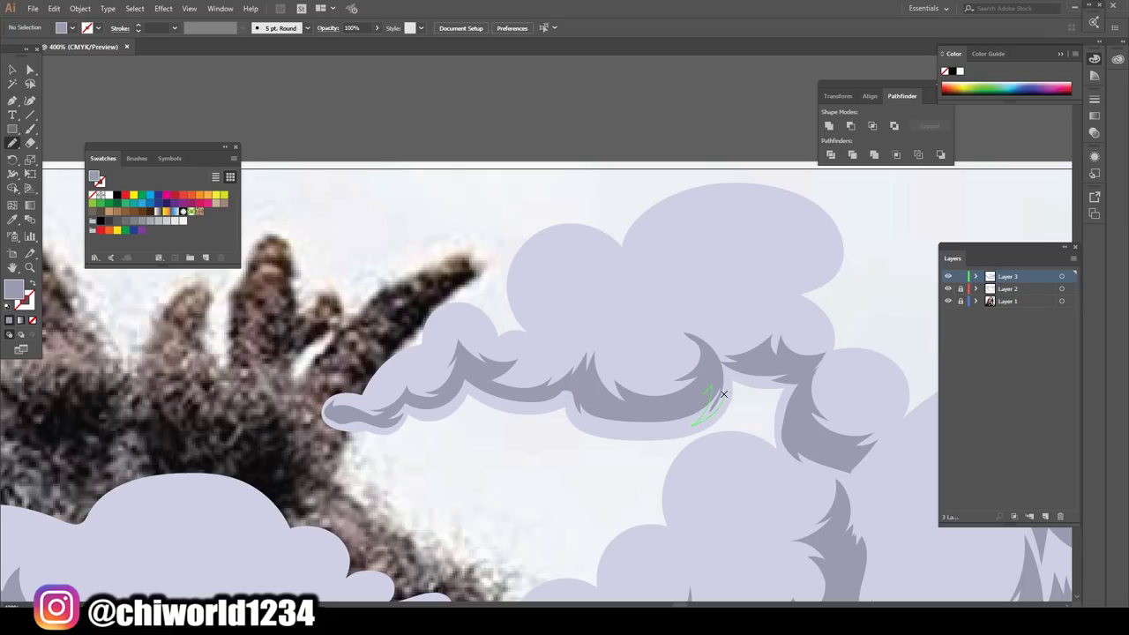
pyautogui.hotkey('ctrl', '-')
pyautogui.hotkey('ctrl', '-')
pyautogui.hotkey('ctrl', '-')
pyautogui.hotkey('ctrl', '-')
pyautogui.hotkey('ctrl', '-')
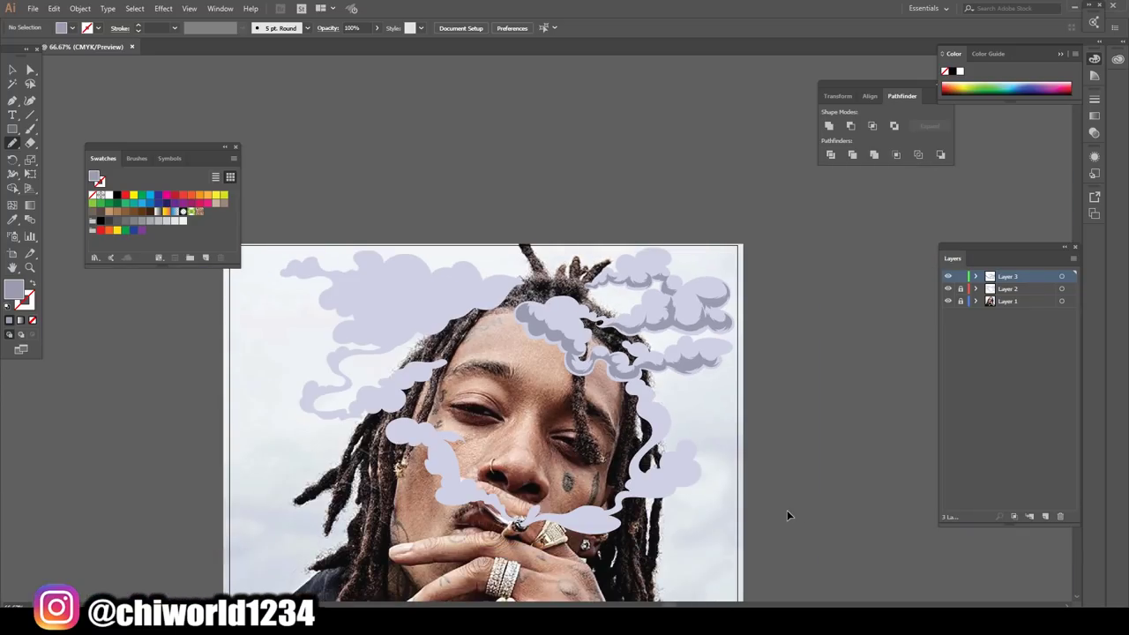
# - Trace a large dark shadow shape along the upper-left cloud's underside
pyautogui.hotkey('ctrl', '+')
pyautogui.hotkey('ctrl', '+')
pyautogui.hotkey('ctrl', '+')
pyautogui.scroll(2, 780, 512)
pyautogui.hscroll(-2, 780, 512)
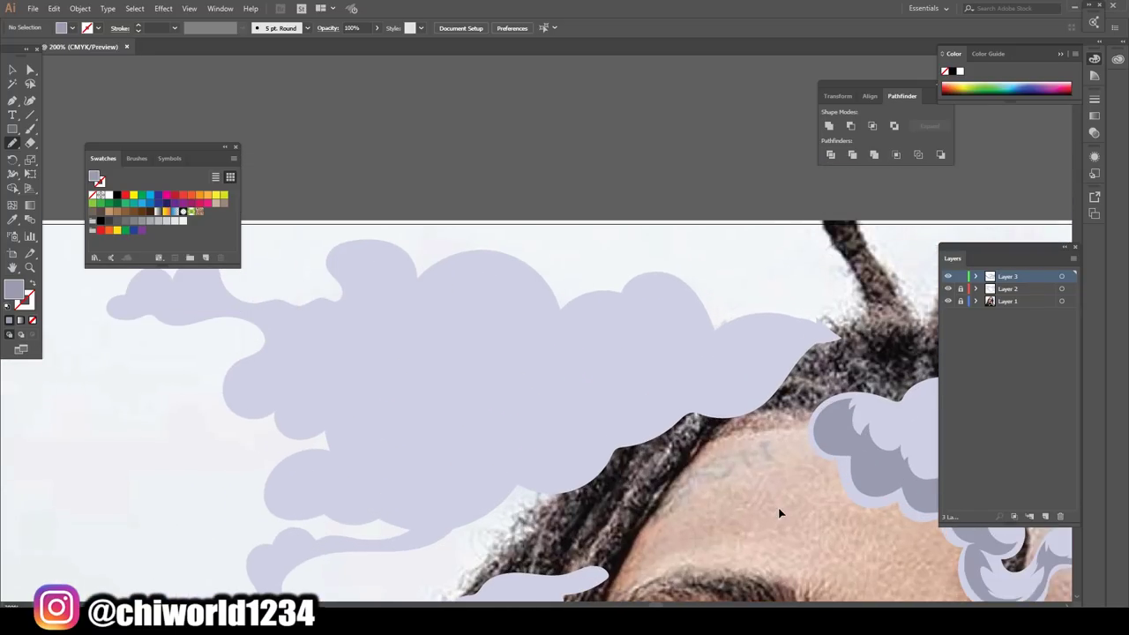
pyautogui.moveTo(846, 335)
pyautogui.mouseDown()
pyautogui.moveTo(629, 390)
pyautogui.moveTo(584, 370)
pyautogui.moveTo(577, 410)
pyautogui.mouseUp()
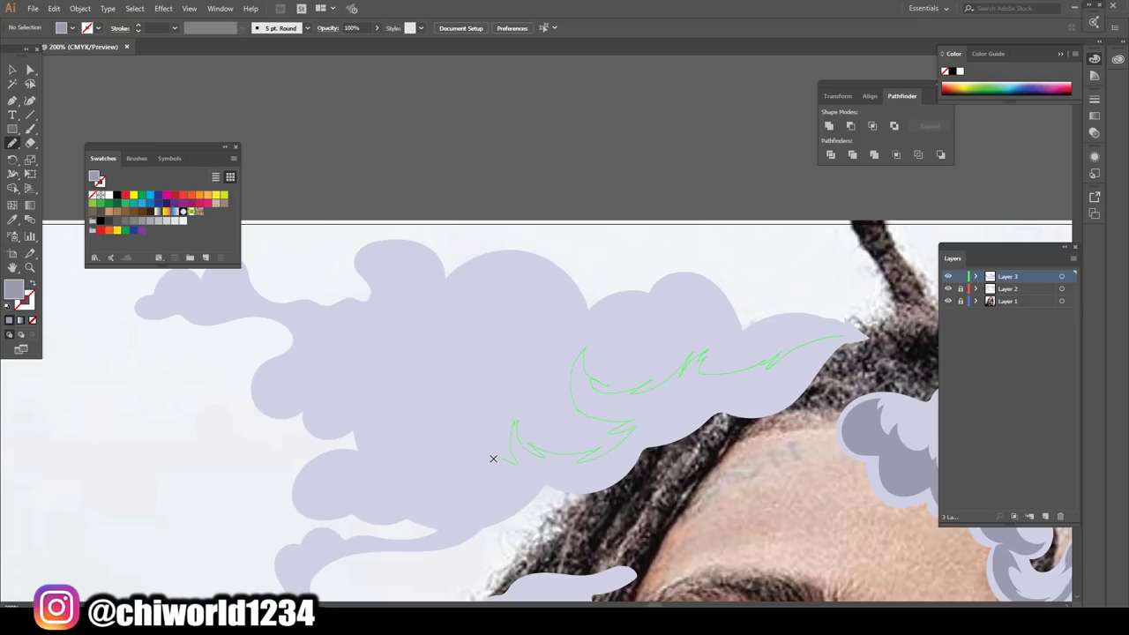
pyautogui.moveTo(492, 413)
pyautogui.mouseDown()
pyautogui.moveTo(441, 448)
pyautogui.moveTo(523, 480)
pyautogui.mouseUp()
pyautogui.moveTo(679, 428); pyautogui.dragTo(854, 339)
pyautogui.hotkey('ctrl', '-')
pyautogui.hotkey('ctrl', '+')
pyautogui.hotkey('ctrl', '+')
pyautogui.hotkey('ctrl', '+')
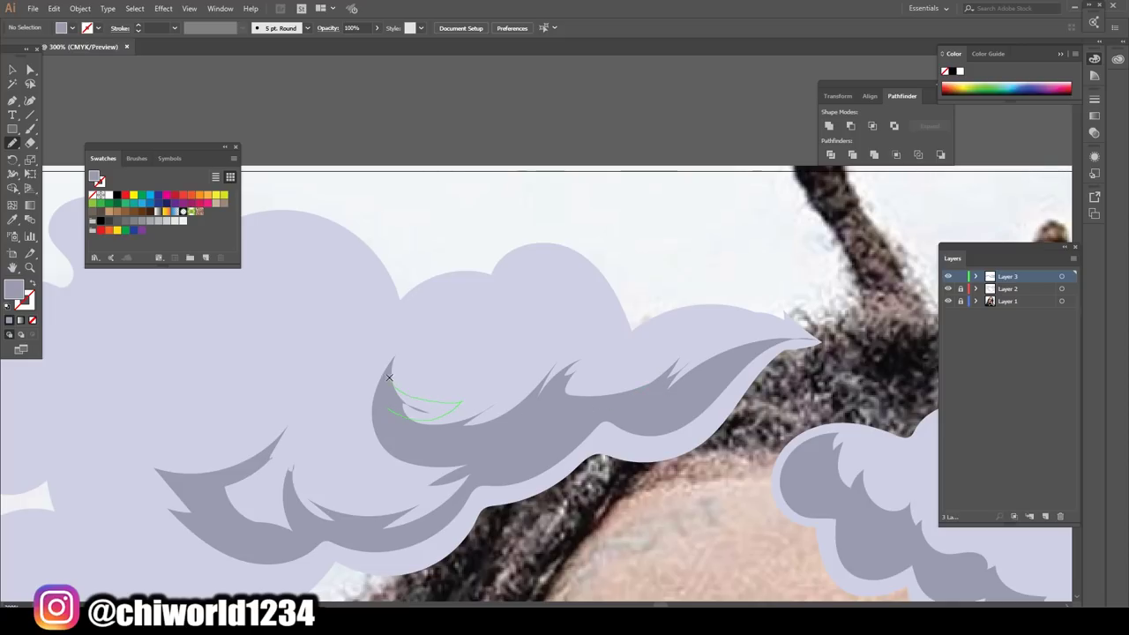
# - Fill the swoosh's upper-left tip and add a small shadow at the cloud's lower left
pyautogui.moveTo(477, 418); pyautogui.dragTo(463, 399)
pyautogui.moveTo(296, 476); pyautogui.dragTo(291, 450)
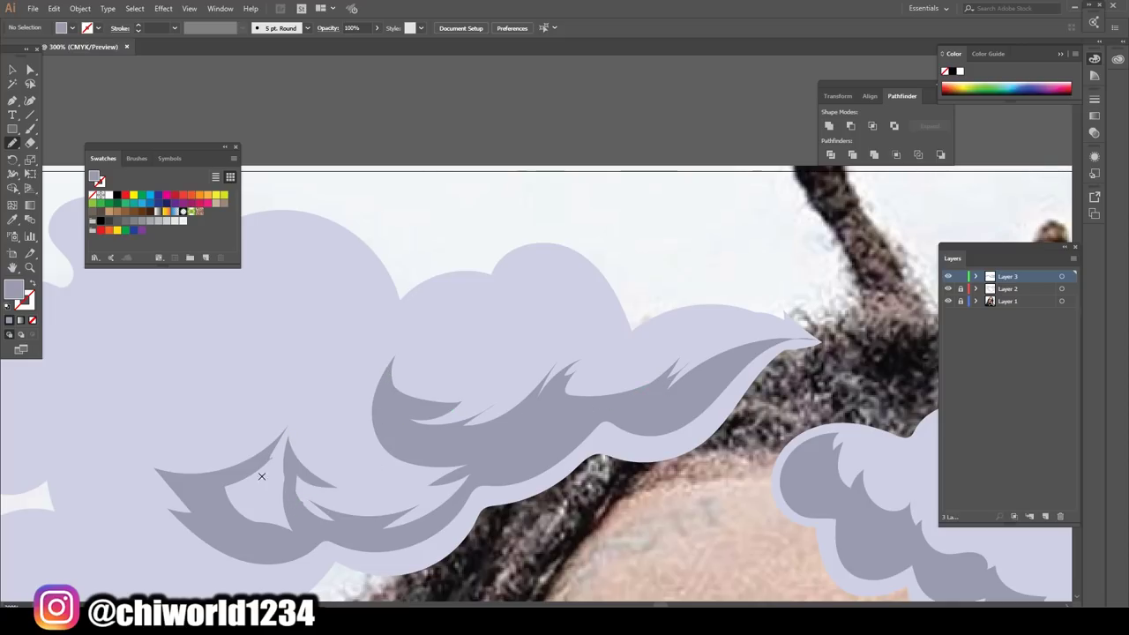
pyautogui.hotkey('ctrl', '-')
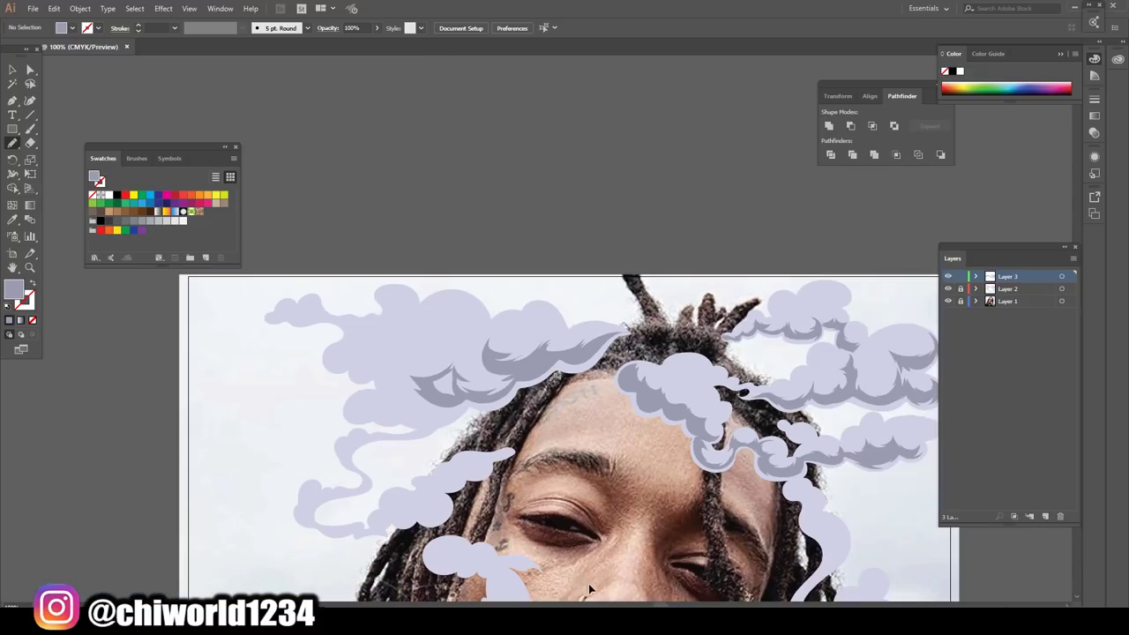
pyautogui.hotkey('ctrl', '+')
pyautogui.hotkey('ctrl', '+')
# - Extend the dark shadow up to the cloud's peak, filling the light pocket inside
pyautogui.moveTo(506, 404)
pyautogui.mouseDown()
pyautogui.moveTo(597, 442)
pyautogui.moveTo(588, 382)
pyautogui.moveTo(557, 387)
pyautogui.moveTo(572, 349)
pyautogui.mouseUp()
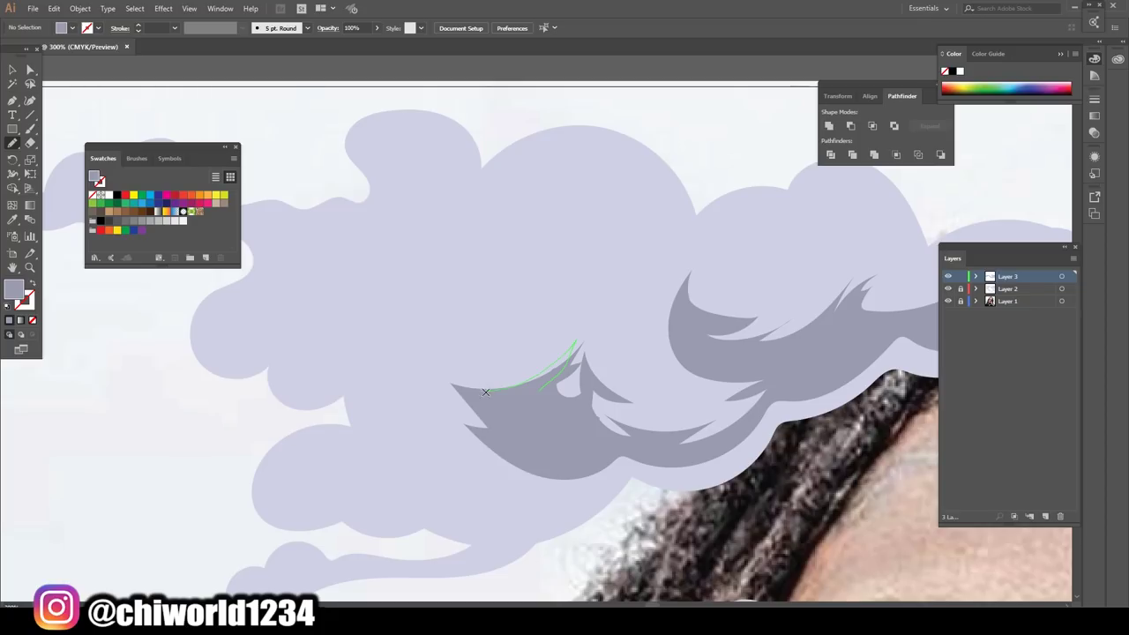
pyautogui.moveTo(485, 392); pyautogui.dragTo(487, 391)
pyautogui.moveTo(592, 384)
pyautogui.mouseDown()
pyautogui.moveTo(628, 434)
pyautogui.moveTo(593, 445)
pyautogui.mouseUp()
pyautogui.scroll(-3, 586, 448)
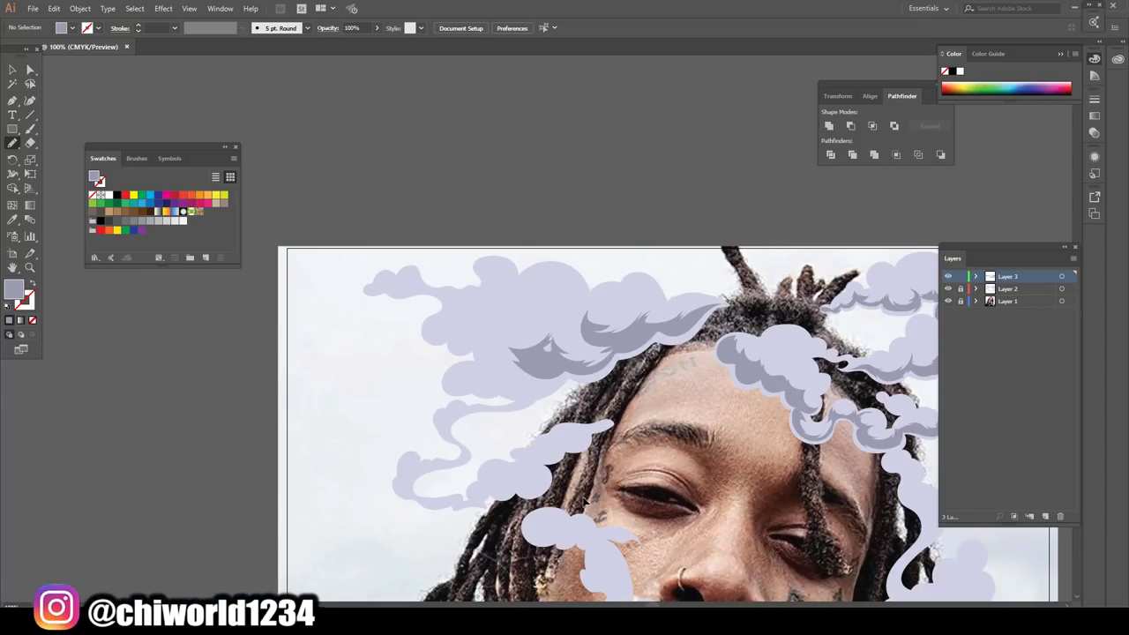
pyautogui.scroll(3, 575, 453)
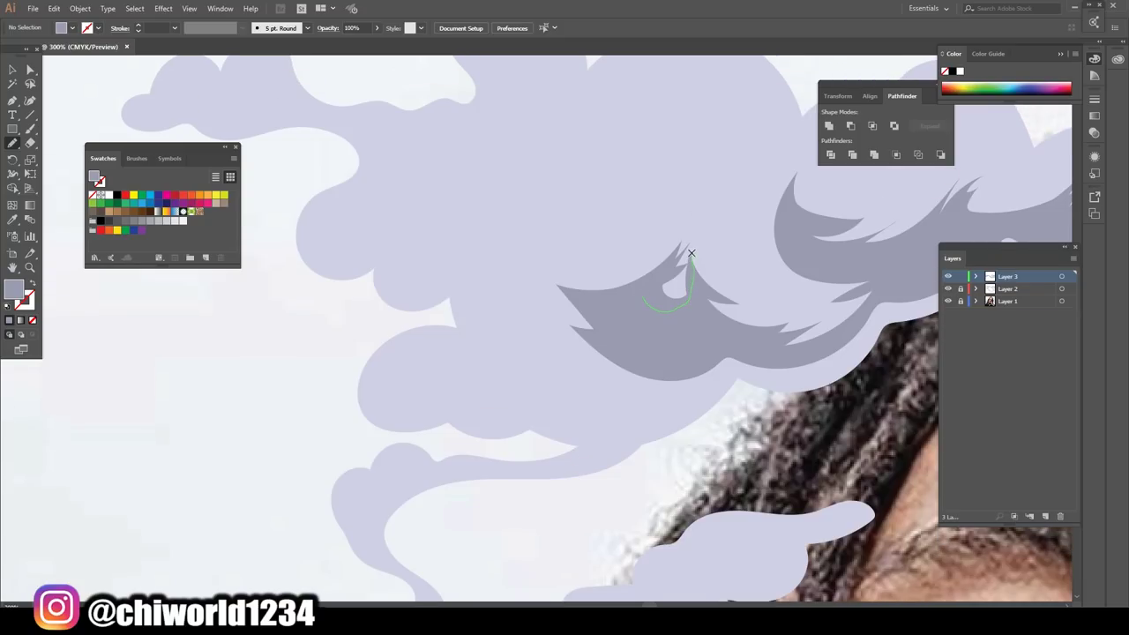
pyautogui.moveTo(691, 253)
pyautogui.mouseDown()
pyautogui.moveTo(644, 280)
pyautogui.moveTo(664, 277)
pyautogui.mouseUp()
pyautogui.moveTo(612, 429)
pyautogui.mouseDown()
pyautogui.moveTo(591, 410)
pyautogui.moveTo(492, 430)
pyautogui.mouseUp()
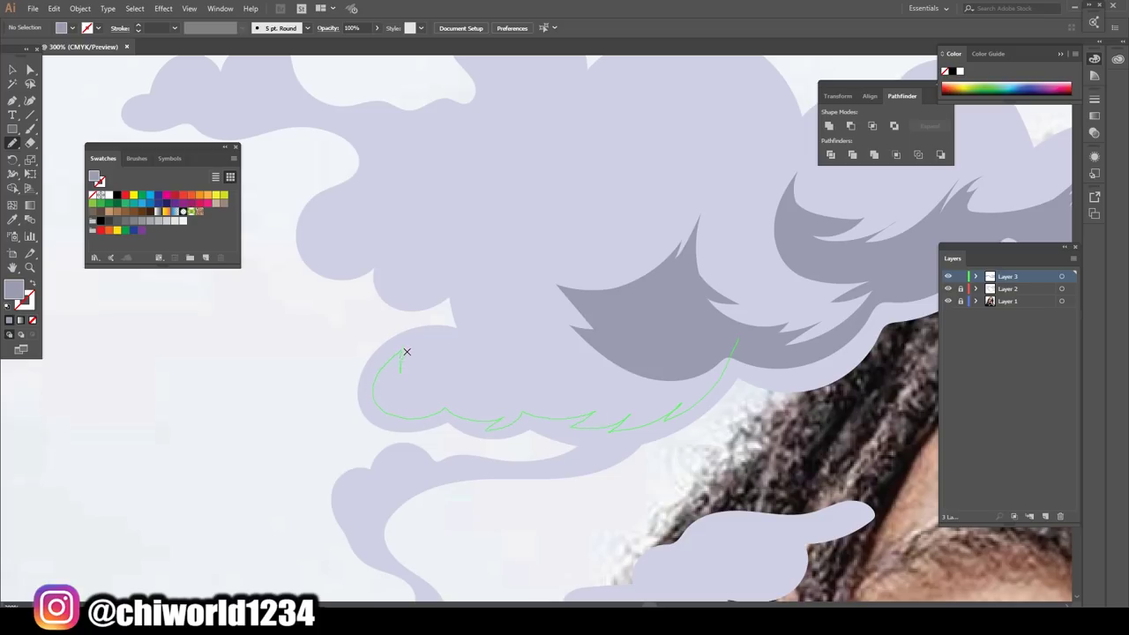
pyautogui.moveTo(407, 352); pyautogui.dragTo(476, 364)
pyautogui.moveTo(625, 324); pyautogui.dragTo(625, 327)
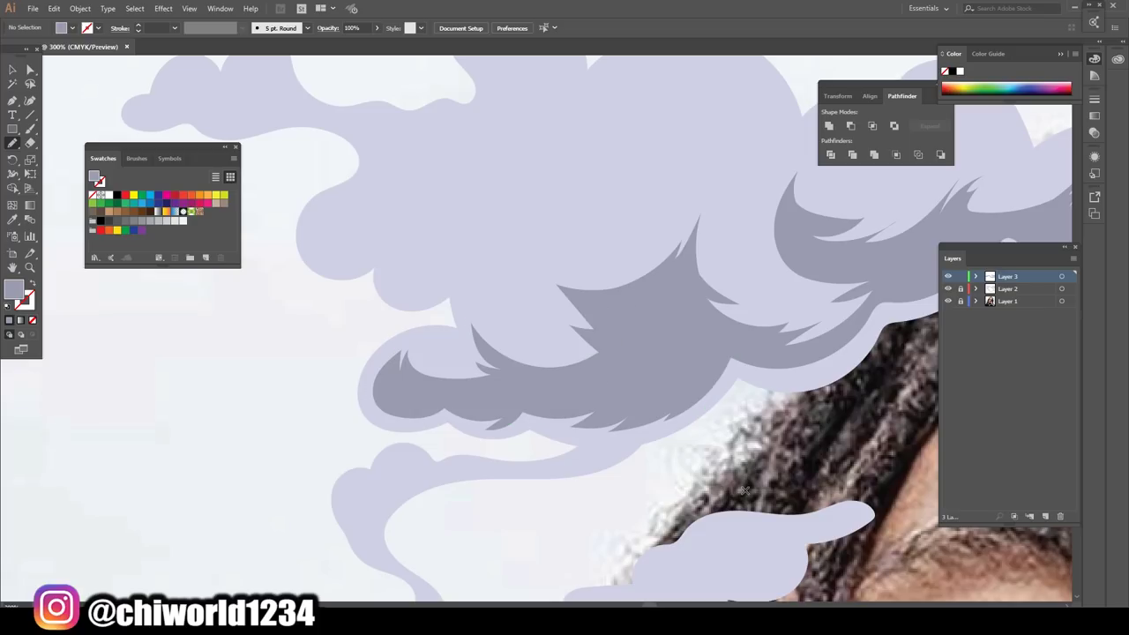
# - Add a zigzag shadow across the cloud's left lobe with a curved shadow near its bottom
pyautogui.scroll(-1, 720, 492)
pyautogui.scroll(-2, 719, 492)
pyautogui.scroll(-2, 720, 492)
pyautogui.scroll(1, 616, 365)
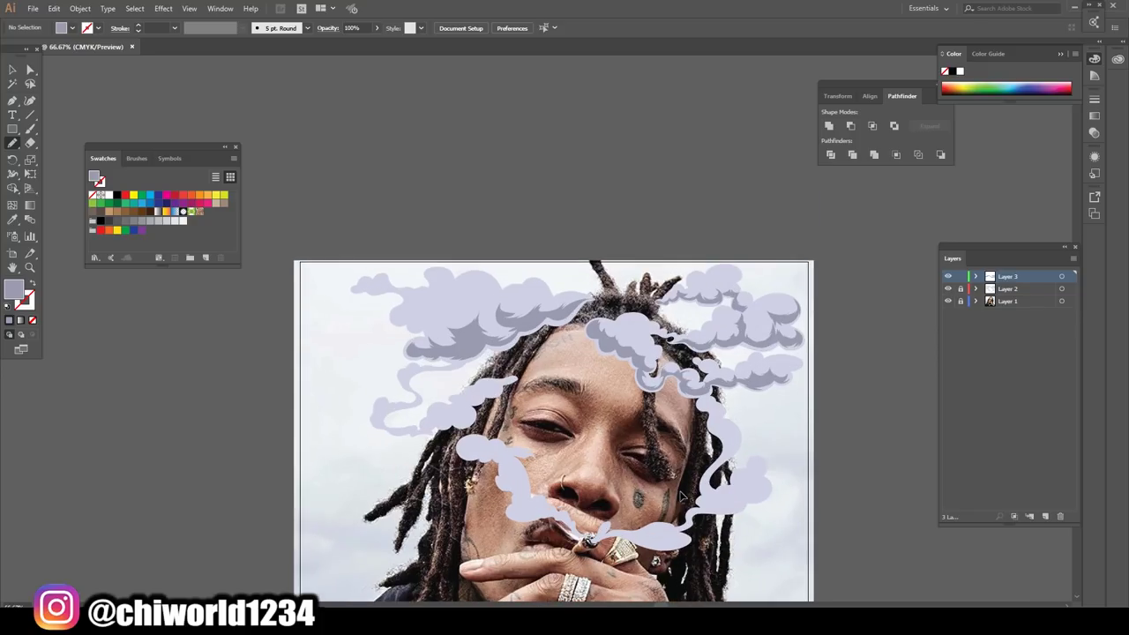
pyautogui.scroll(3, 616, 365)
pyautogui.scroll(1, 616, 365)
pyautogui.moveTo(617, 365)
pyautogui.mouseDown()
pyautogui.moveTo(516, 396)
pyautogui.moveTo(453, 335)
pyautogui.moveTo(428, 381)
pyautogui.mouseUp()
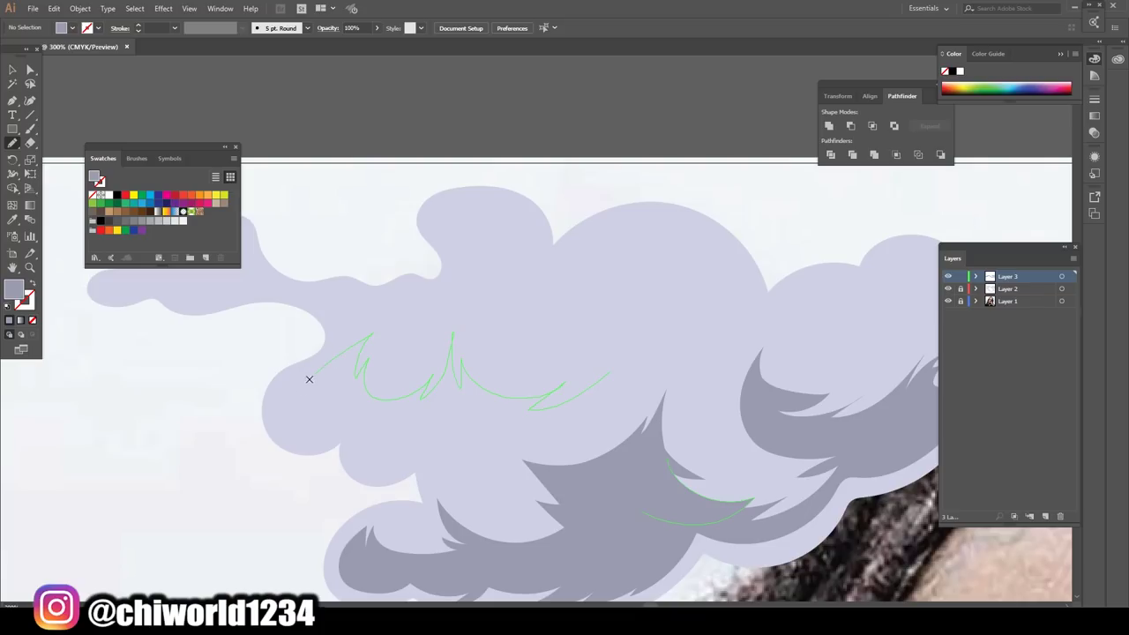
pyautogui.moveTo(333, 409)
pyautogui.mouseDown()
pyautogui.moveTo(386, 453)
pyautogui.moveTo(516, 438)
pyautogui.mouseUp()
pyautogui.moveTo(623, 378)
pyautogui.mouseDown()
pyautogui.moveTo(503, 366)
pyautogui.moveTo(559, 436)
pyautogui.mouseUp()
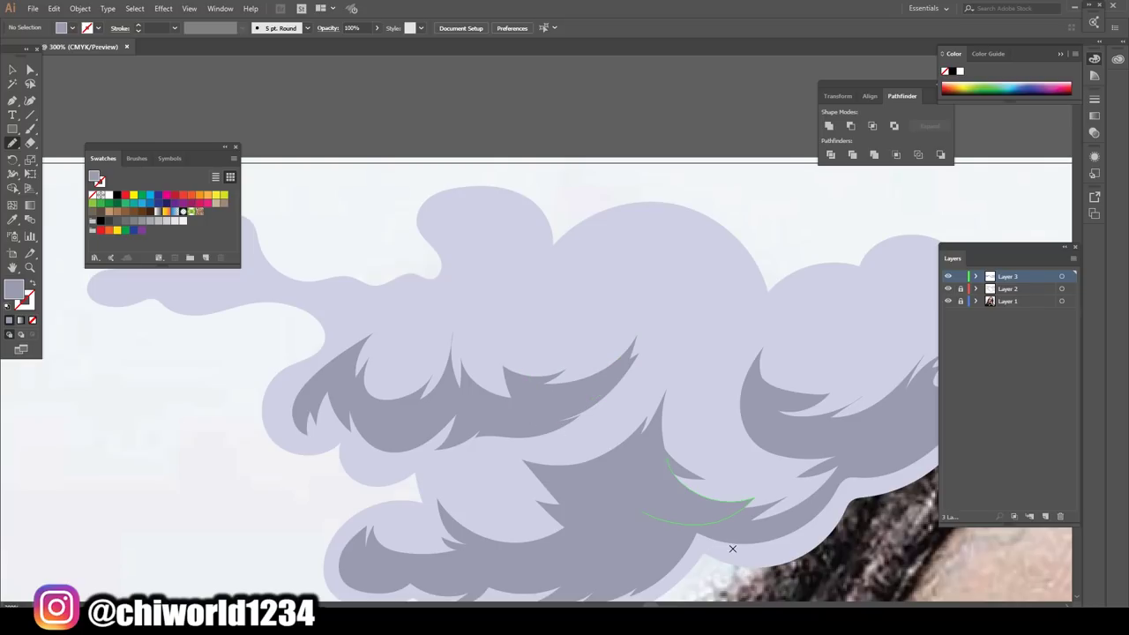
pyautogui.scroll(-3, 732, 549)
pyautogui.scroll(-3, 732, 549)
pyautogui.scroll(2, 724, 523)
# - Draw a closed grey-lavender shadow along the smoke cloud's lower-left edge
pyautogui.scroll(2, 719, 519)
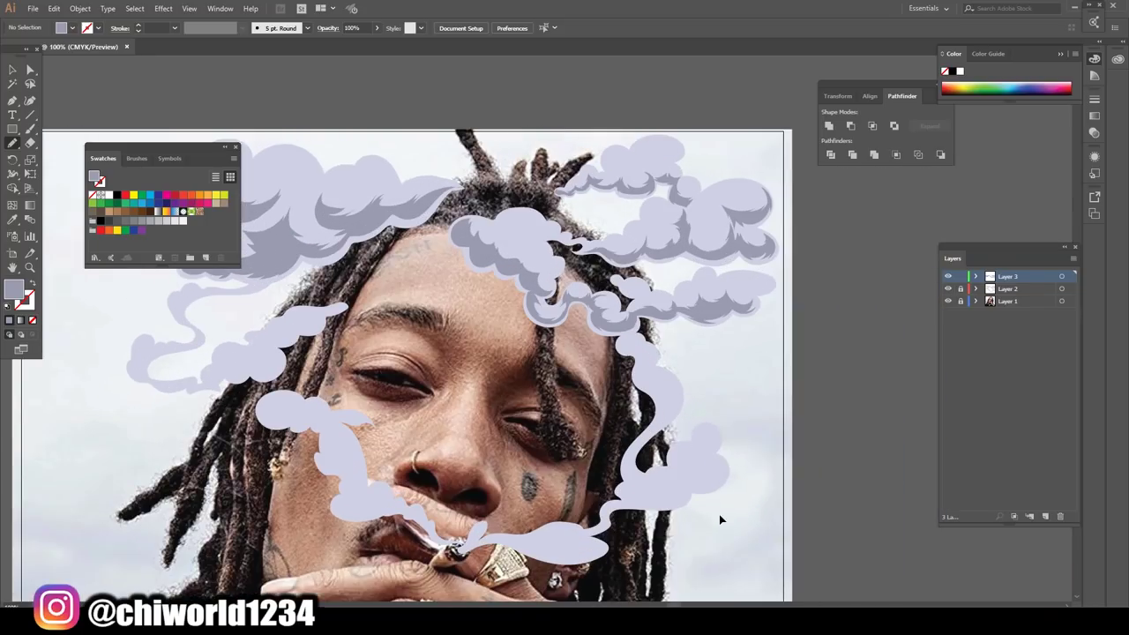
pyautogui.scroll(2, 720, 519)
pyautogui.scroll(3, 728, 494)
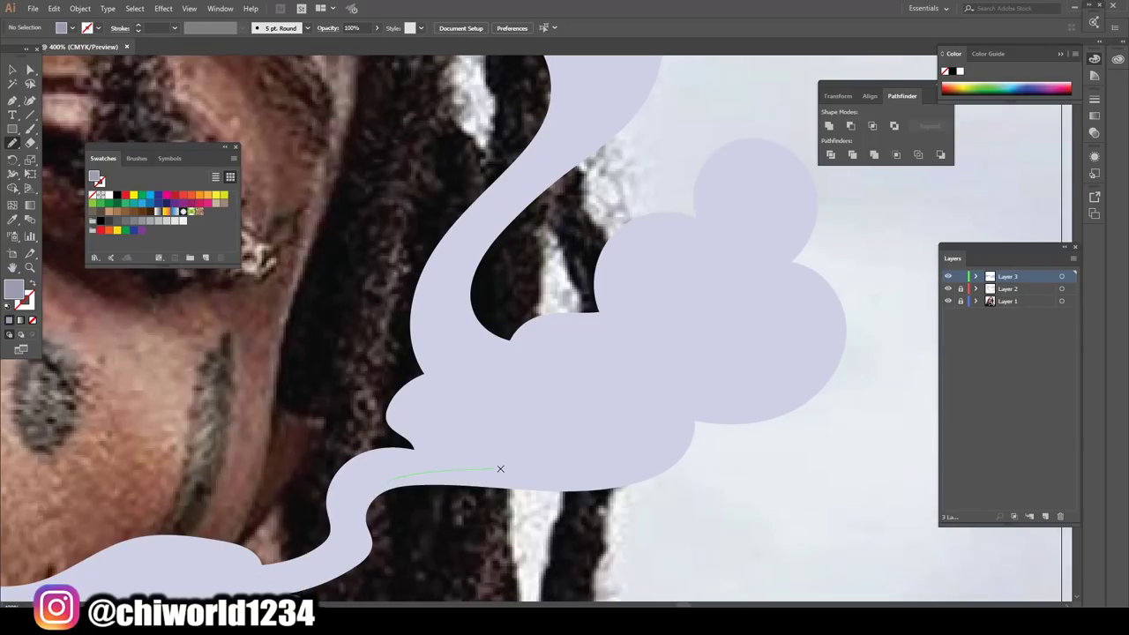
pyautogui.moveTo(637, 457); pyautogui.dragTo(823, 330)
pyautogui.moveTo(650, 358)
pyautogui.mouseDown()
pyautogui.moveTo(544, 449)
pyautogui.moveTo(378, 479)
pyautogui.moveTo(361, 510)
pyautogui.mouseUp()
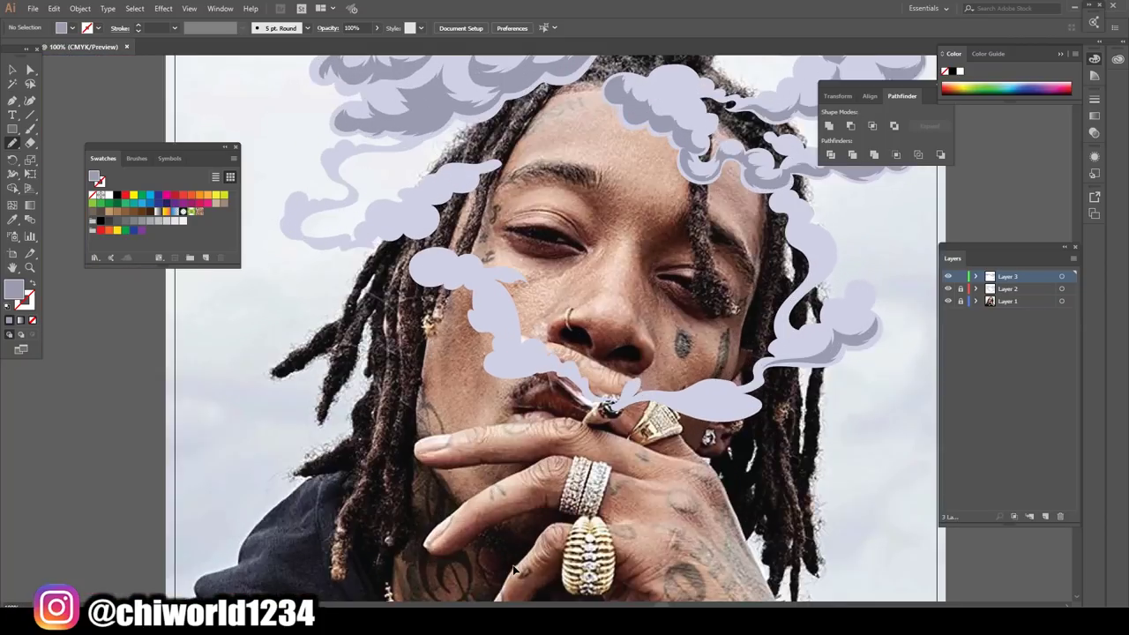
# - Shade the cheek cloud with a zigzag, curling grey shape and a pointed spike
pyautogui.scroll(2, 515, 564)
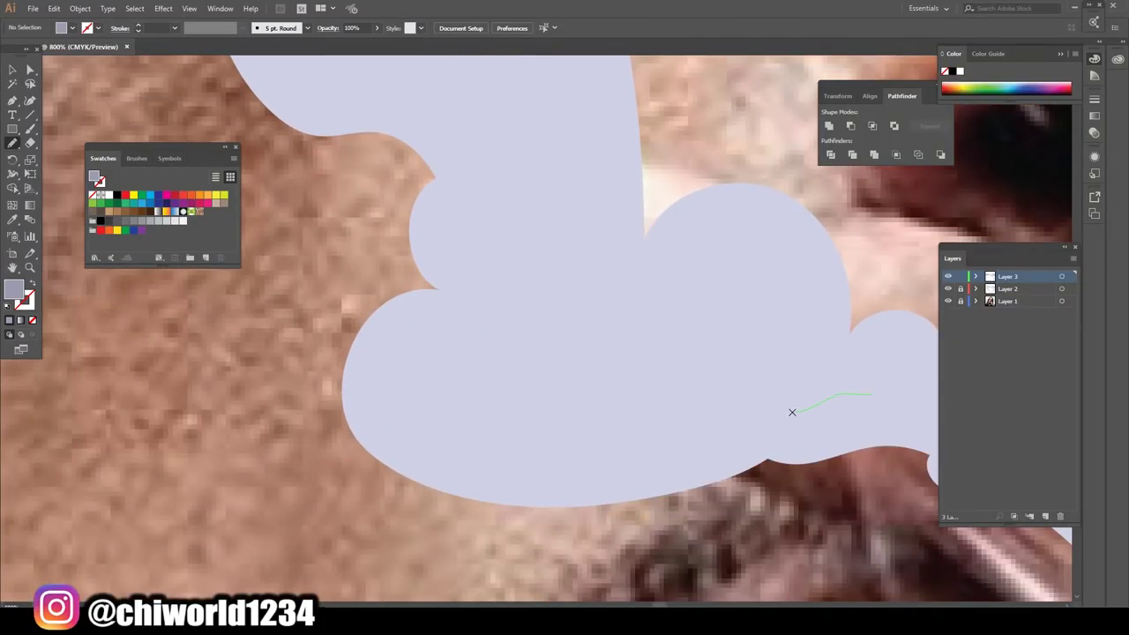
pyautogui.moveTo(792, 412)
pyautogui.mouseDown()
pyautogui.moveTo(675, 393)
pyautogui.moveTo(616, 354)
pyautogui.mouseUp()
pyautogui.moveTo(480, 341)
pyautogui.mouseDown()
pyautogui.moveTo(518, 296)
pyautogui.moveTo(424, 319)
pyautogui.mouseUp()
pyautogui.moveTo(459, 473); pyautogui.dragTo(534, 464)
pyautogui.moveTo(889, 401); pyautogui.dragTo(891, 404)
# - Add shading along the lower edge of the smoke trail rising from the joint
pyautogui.scroll(-6, 856, 447)
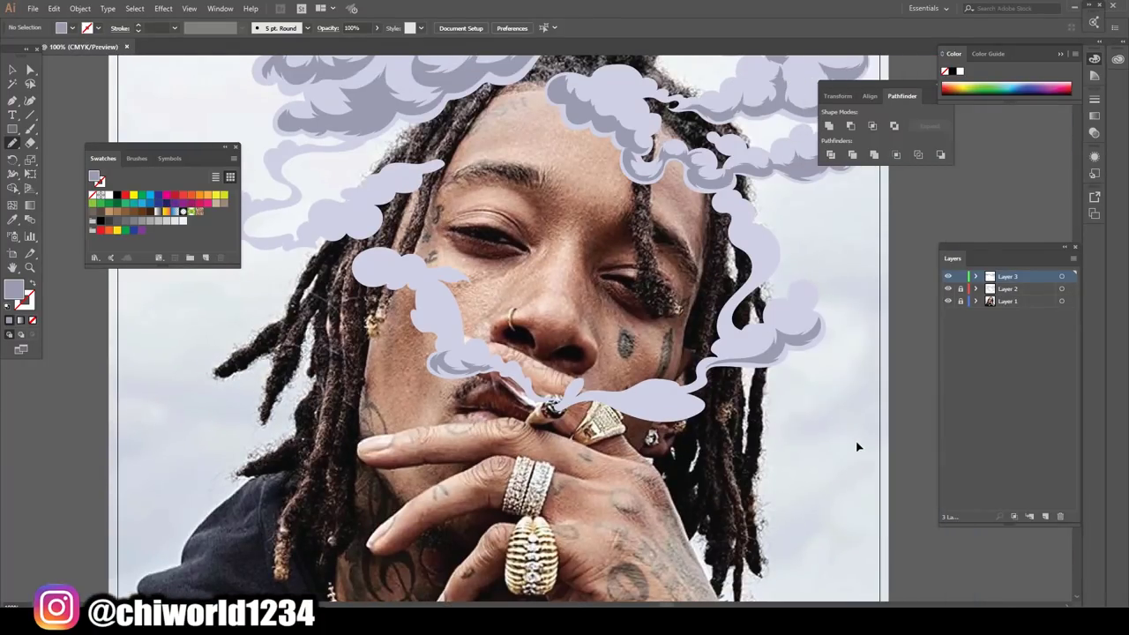
pyautogui.scroll(3, 856, 447)
pyautogui.scroll(3, 854, 433)
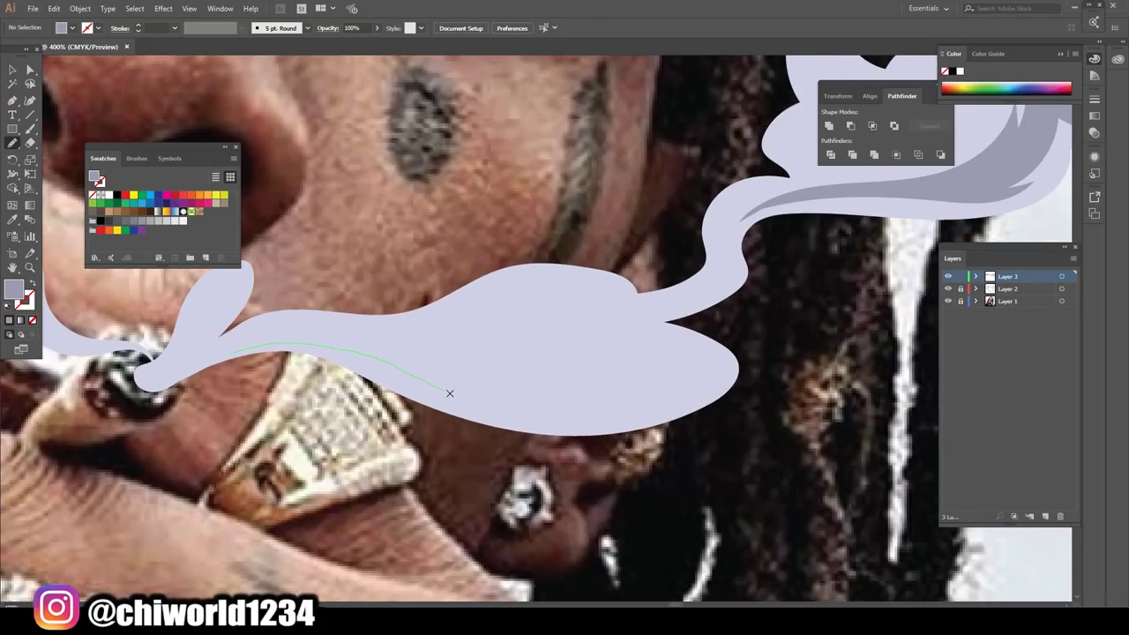
pyautogui.moveTo(449, 393)
pyautogui.mouseDown()
pyautogui.moveTo(668, 408)
pyautogui.moveTo(660, 338)
pyautogui.mouseUp()
pyautogui.scroll(-3, 300, 512)
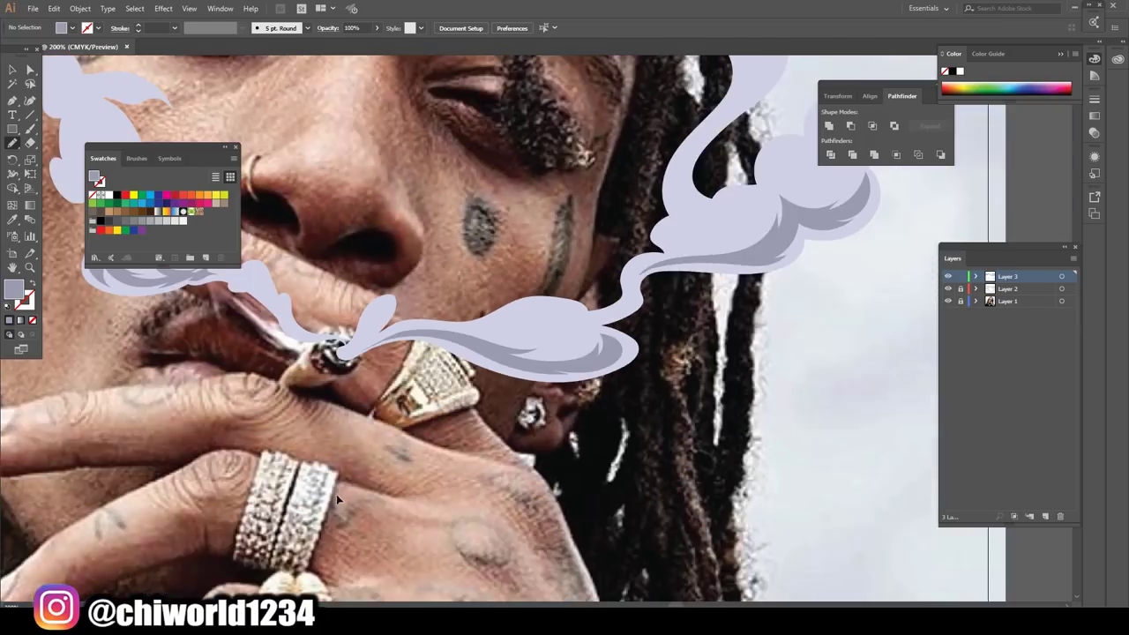
pyautogui.scroll(-2, 336, 494)
pyautogui.scroll(2, 397, 406)
# - Draw a curled shadow at the smoke's base and a leaf-shaped shadow up its left edge
pyautogui.scroll(2, 547, 414)
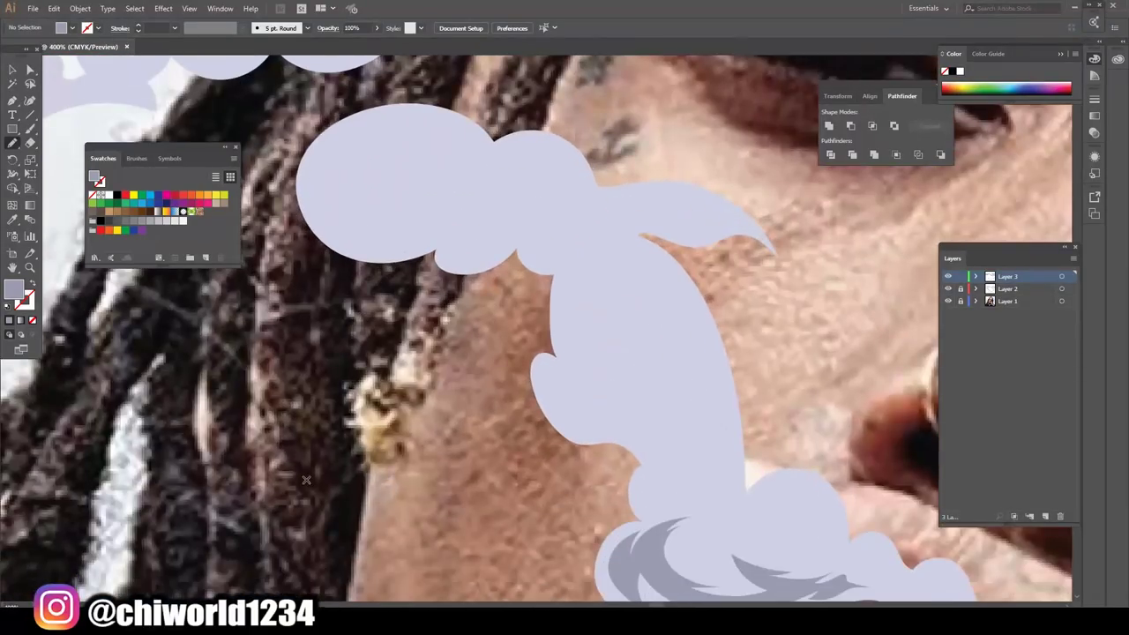
pyautogui.scroll(1, 719, 436)
pyautogui.moveTo(708, 410); pyautogui.dragTo(721, 427)
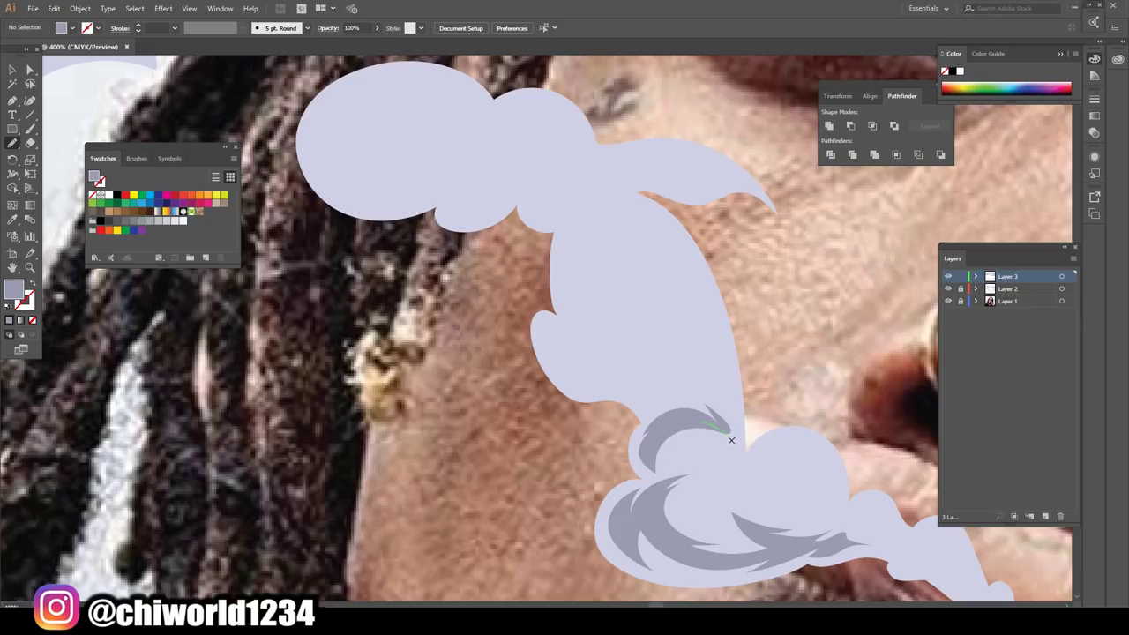
pyautogui.moveTo(656, 416); pyautogui.dragTo(611, 396)
pyautogui.moveTo(559, 349)
pyautogui.mouseDown()
pyautogui.moveTo(575, 316)
pyautogui.moveTo(571, 276)
pyautogui.moveTo(591, 275)
pyautogui.mouseUp()
pyautogui.moveTo(623, 329); pyautogui.dragTo(643, 350)
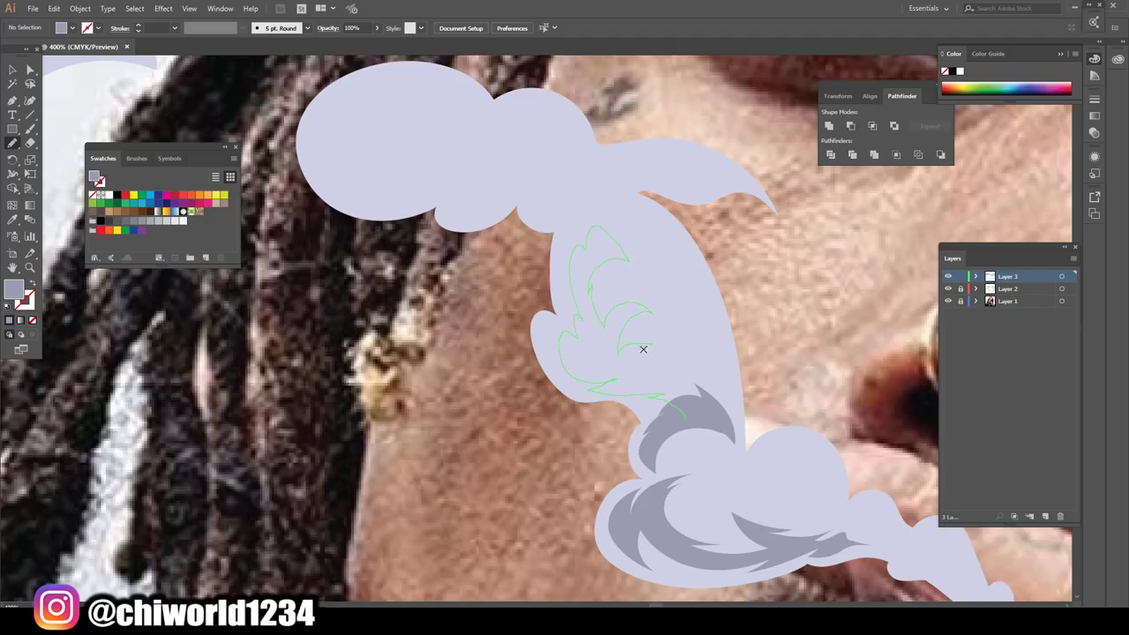
pyautogui.moveTo(697, 412); pyautogui.dragTo(697, 412)
# - Add darker shading shapes inside the upper cloud's lobes, then zoom to 100%
pyautogui.scroll(-5, 697, 412)
pyautogui.scroll(5, 730, 509)
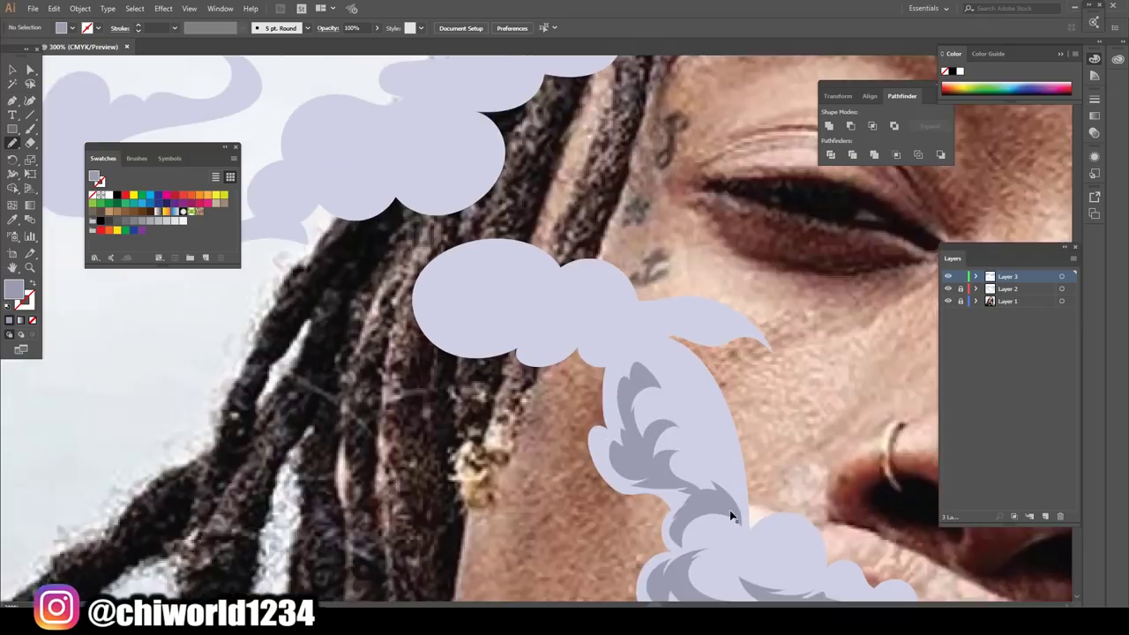
pyautogui.scroll(3, 732, 511)
pyautogui.moveTo(450, 362)
pyautogui.mouseDown()
pyautogui.moveTo(556, 330)
pyautogui.moveTo(608, 274)
pyautogui.mouseUp()
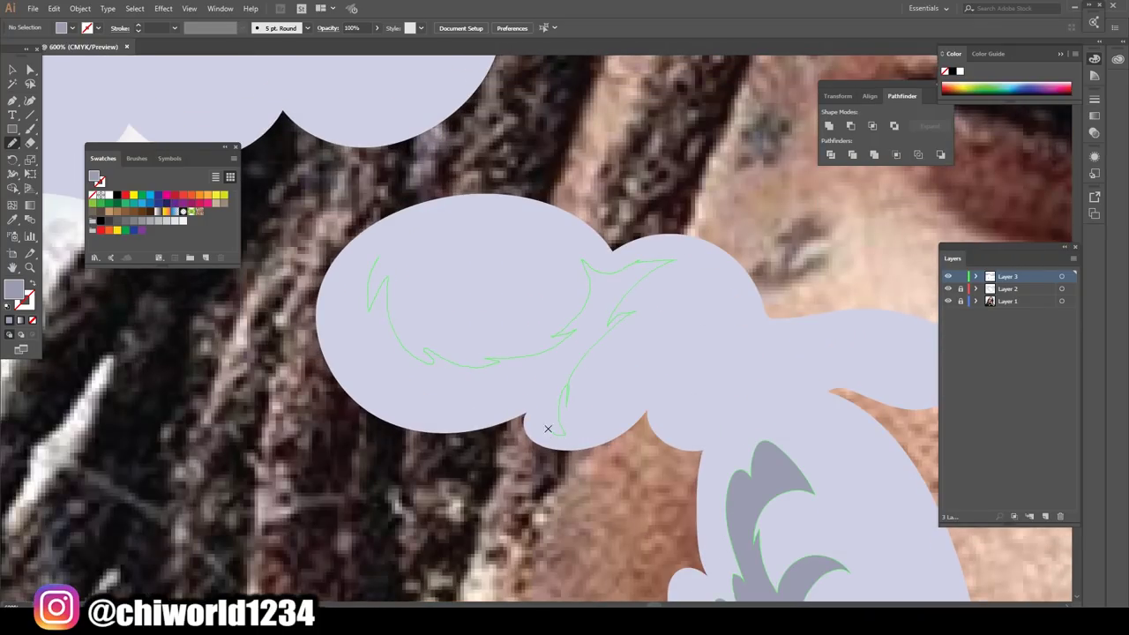
pyautogui.moveTo(548, 428); pyautogui.dragTo(508, 410)
pyautogui.moveTo(337, 292); pyautogui.dragTo(338, 292)
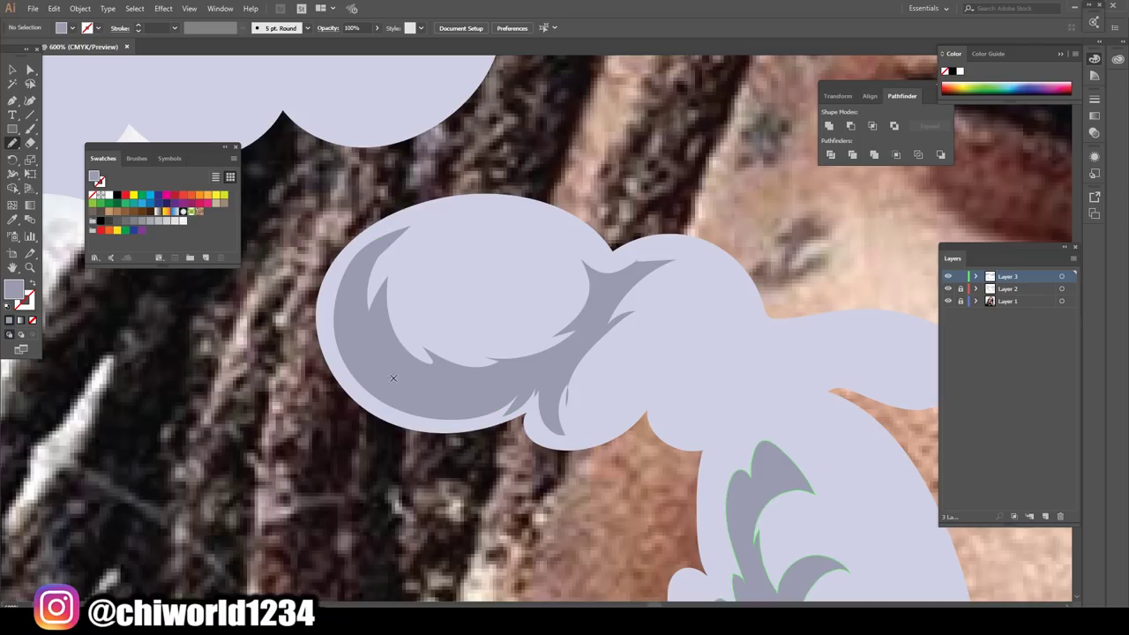
pyautogui.moveTo(580, 344); pyautogui.dragTo(684, 397)
pyautogui.moveTo(717, 433); pyautogui.dragTo(578, 362)
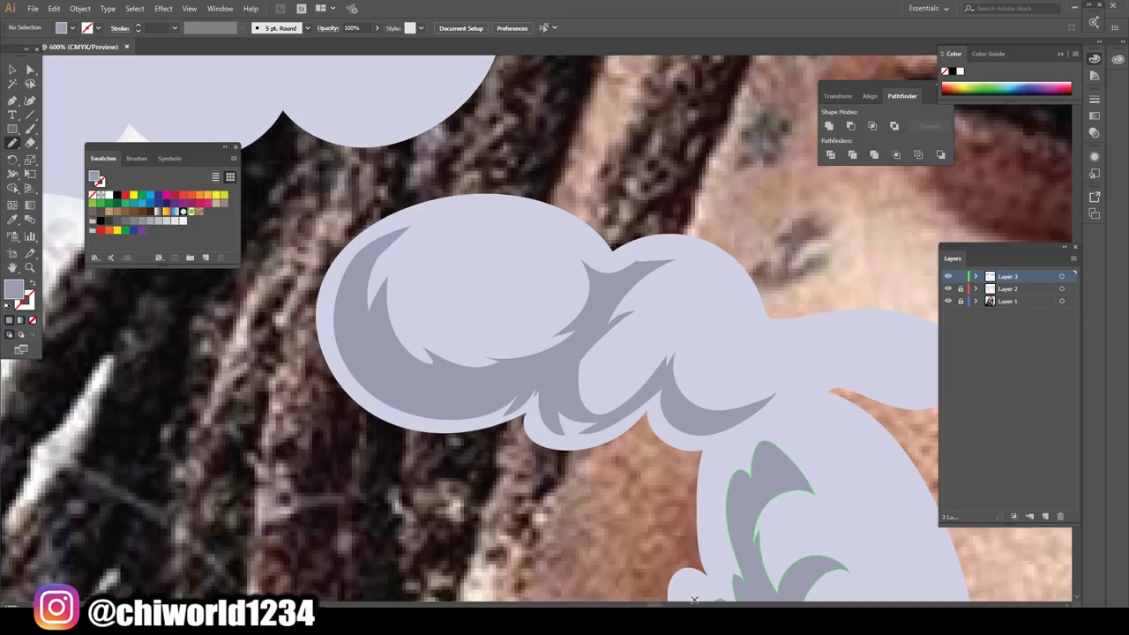
pyautogui.hotkey('ctrl', '1')
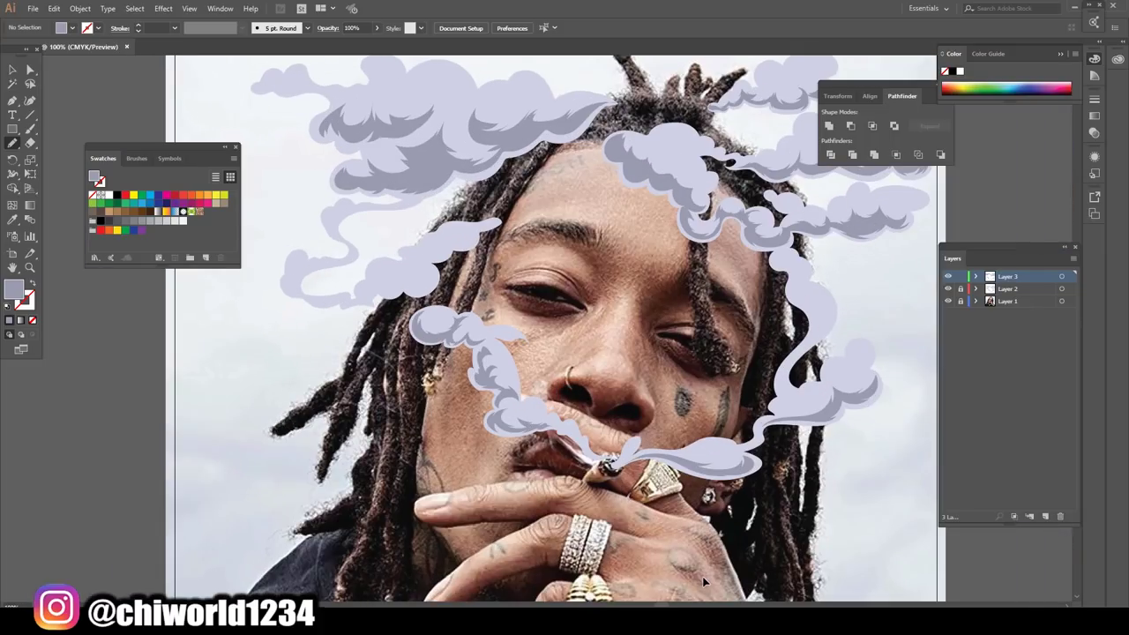
# - Draw a closed darker grey-lavender shading shape inside the upper-left cloud
pyautogui.scroll(5, 456, 402)
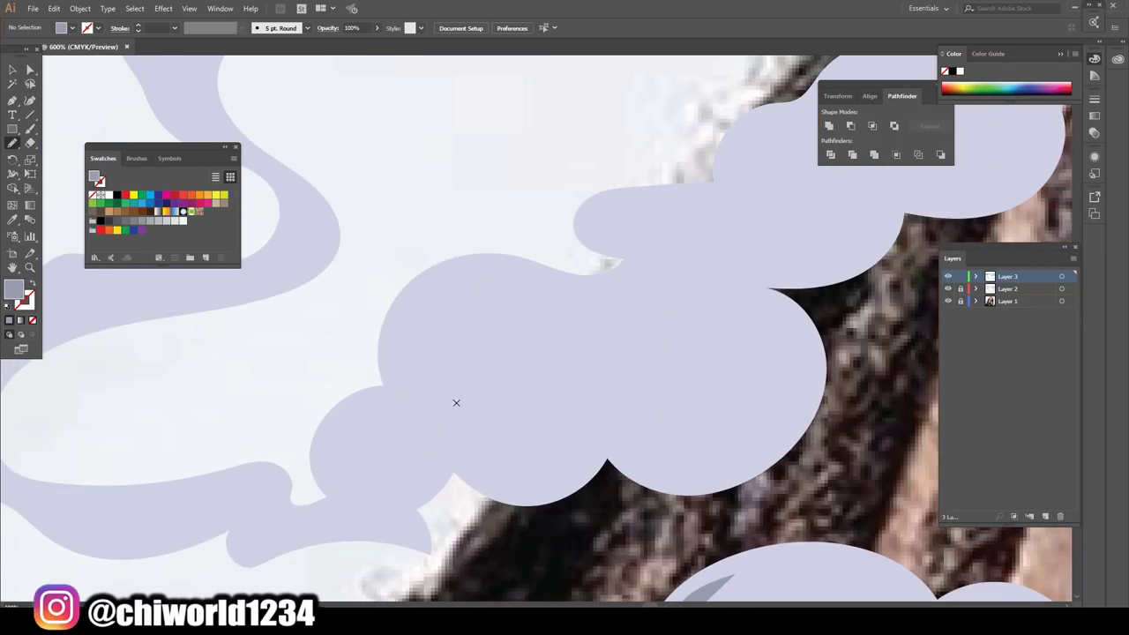
pyautogui.moveTo(457, 430); pyautogui.dragTo(531, 416)
pyautogui.moveTo(463, 281); pyautogui.dragTo(801, 356)
pyautogui.moveTo(467, 464); pyautogui.dragTo(444, 425)
# - Add darker shading shapes along the cloud's top and right edge
pyautogui.scroll(-3, 425, 432)
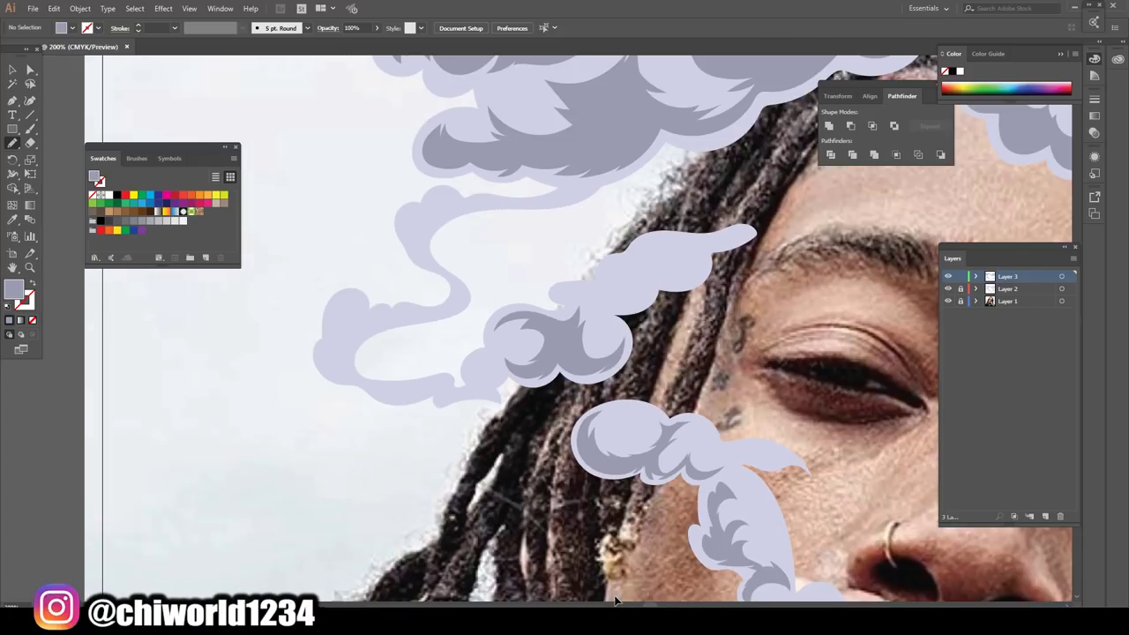
pyautogui.scroll(3, 611, 595)
pyautogui.scroll(2, 611, 595)
pyautogui.moveTo(660, 371)
pyautogui.mouseDown()
pyautogui.moveTo(579, 327)
pyautogui.moveTo(473, 322)
pyautogui.mouseUp()
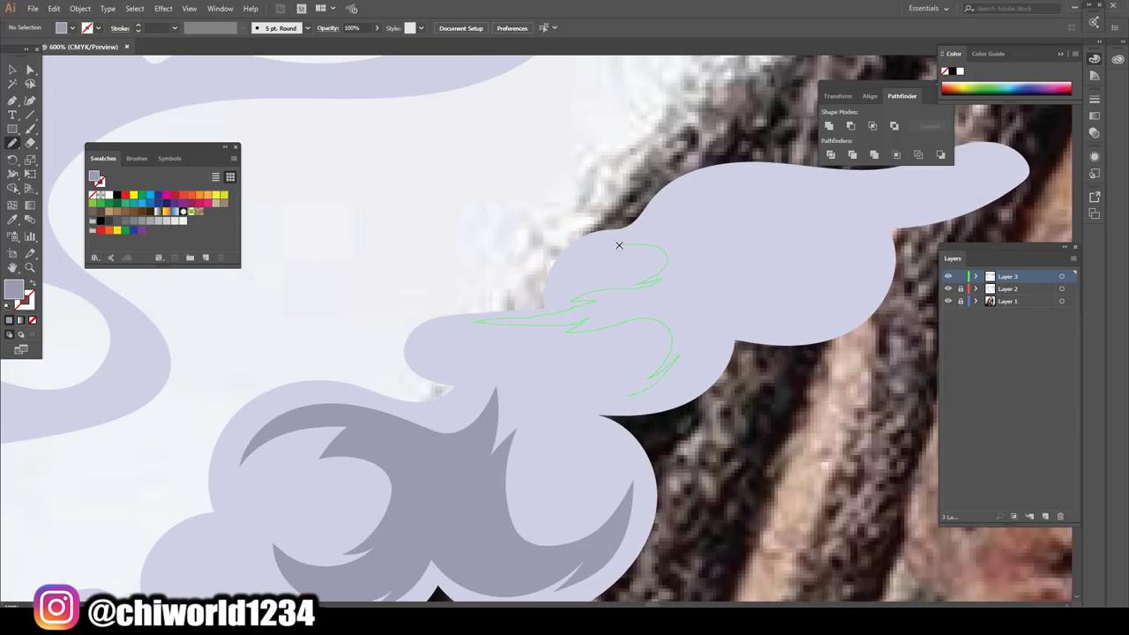
pyautogui.moveTo(729, 247); pyautogui.dragTo(794, 243)
pyautogui.moveTo(883, 276); pyautogui.dragTo(776, 326)
pyautogui.moveTo(601, 401); pyautogui.dragTo(609, 406)
# - Add a long curving darker shading shape inside the cloud wisp
pyautogui.hotkey('ctrl', '-')
pyautogui.hotkey('ctrl', '-')
pyautogui.hotkey('ctrl', '-')
pyautogui.hotkey('ctrl', '-')
pyautogui.hotkey('ctrl', '-')
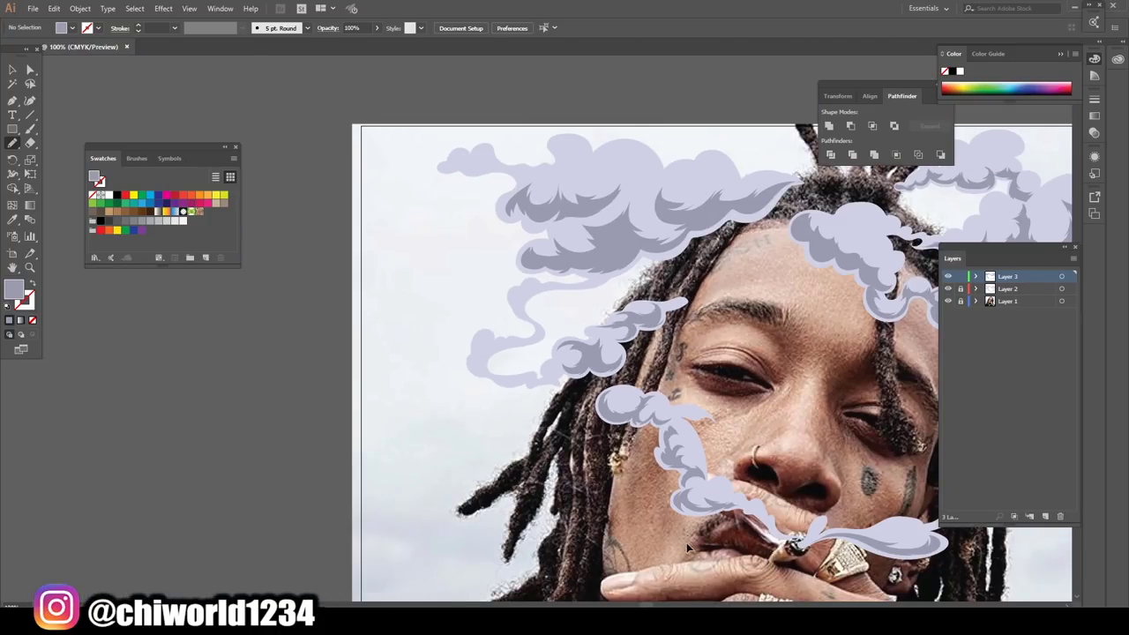
pyautogui.hotkey('ctrl', '+')
pyautogui.hotkey('ctrl', '+')
pyautogui.hotkey('ctrl', '+')
pyautogui.hotkey('ctrl', '+')
pyautogui.hotkey('ctrl', '+')
pyautogui.hotkey('ctrl', '+')
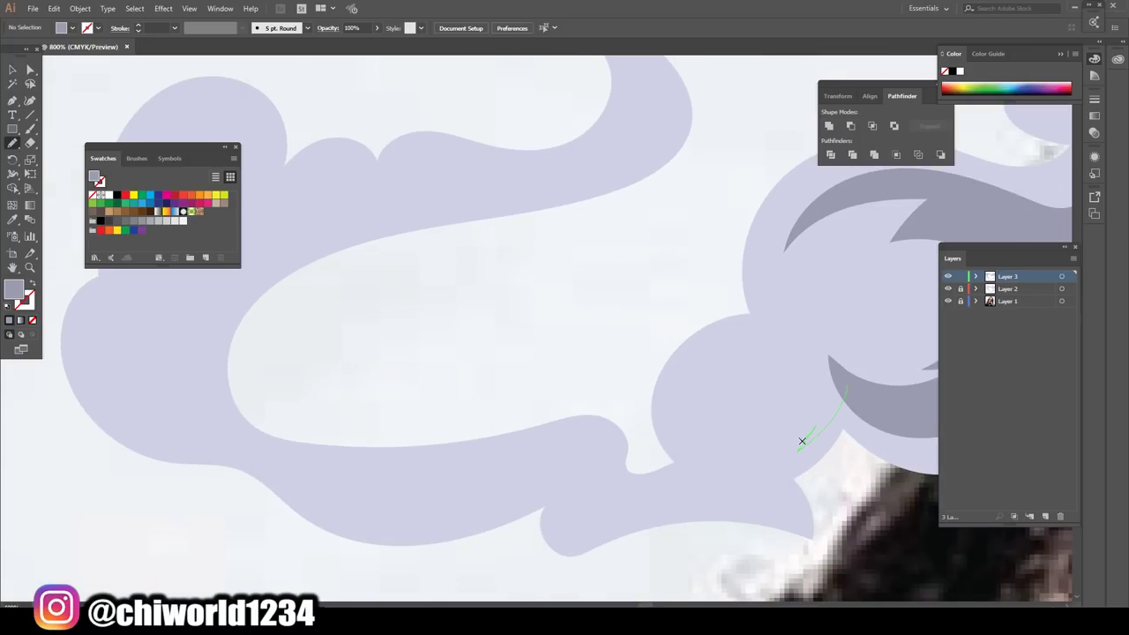
pyautogui.moveTo(802, 441)
pyautogui.mouseDown()
pyautogui.moveTo(805, 348)
pyautogui.moveTo(836, 380)
pyautogui.mouseUp()
pyautogui.hotkey('ctrl', '-')
pyautogui.hotkey('ctrl', '-')
pyautogui.hotkey('ctrl', '-')
pyautogui.hotkey('ctrl', '-')
pyautogui.hotkey('ctrl', '-')
pyautogui.hotkey('ctrl', '-')
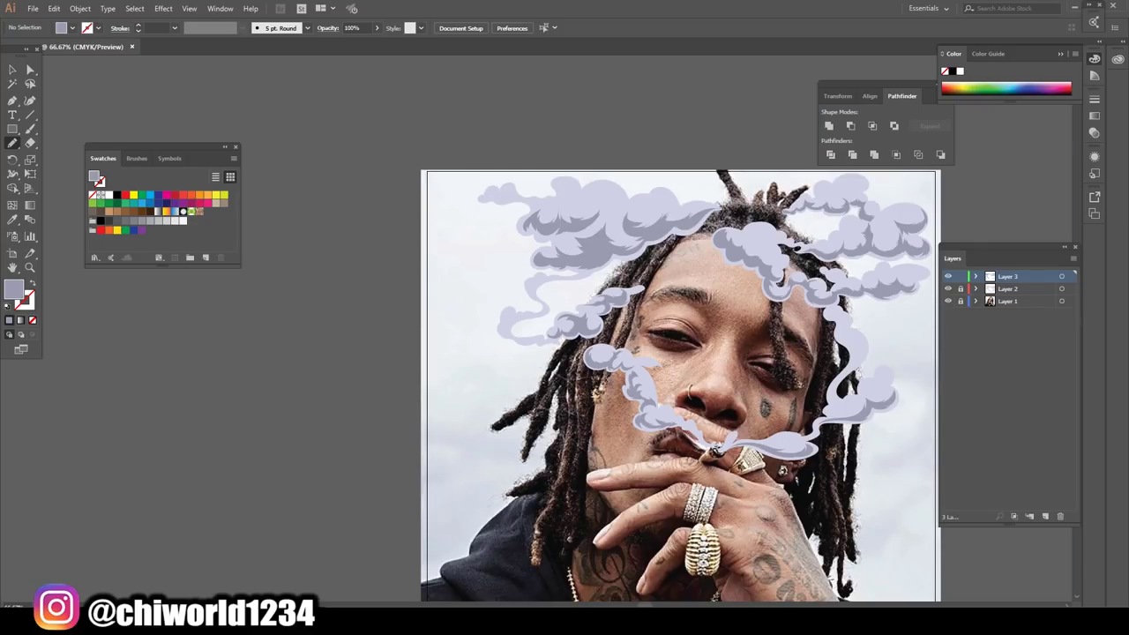
# - Shade the smoke cloud beside the face with a closed darker grey shape
pyautogui.hscroll(3, 732, 580)
pyautogui.hotkey('ctrl', '+')
pyautogui.hotkey('ctrl', '+')
pyautogui.hotkey('ctrl', '+')
pyautogui.hotkey('ctrl', '+')
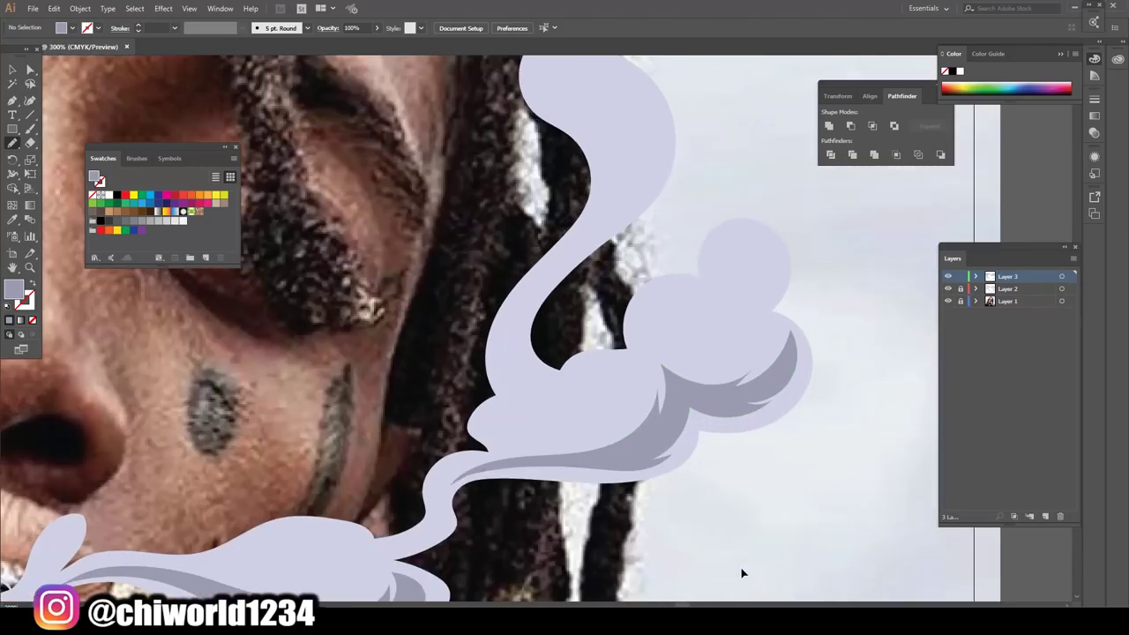
pyautogui.hotkey('ctrl', '+')
pyautogui.hotkey('ctrl', '+')
pyautogui.moveTo(787, 225)
pyautogui.mouseDown()
pyautogui.moveTo(768, 156)
pyautogui.moveTo(689, 244)
pyautogui.mouseUp()
pyautogui.moveTo(732, 286); pyautogui.dragTo(731, 285)
# - Add darker shading running up the smoke column into the cloud
pyautogui.scroll(-5, 783, 476)
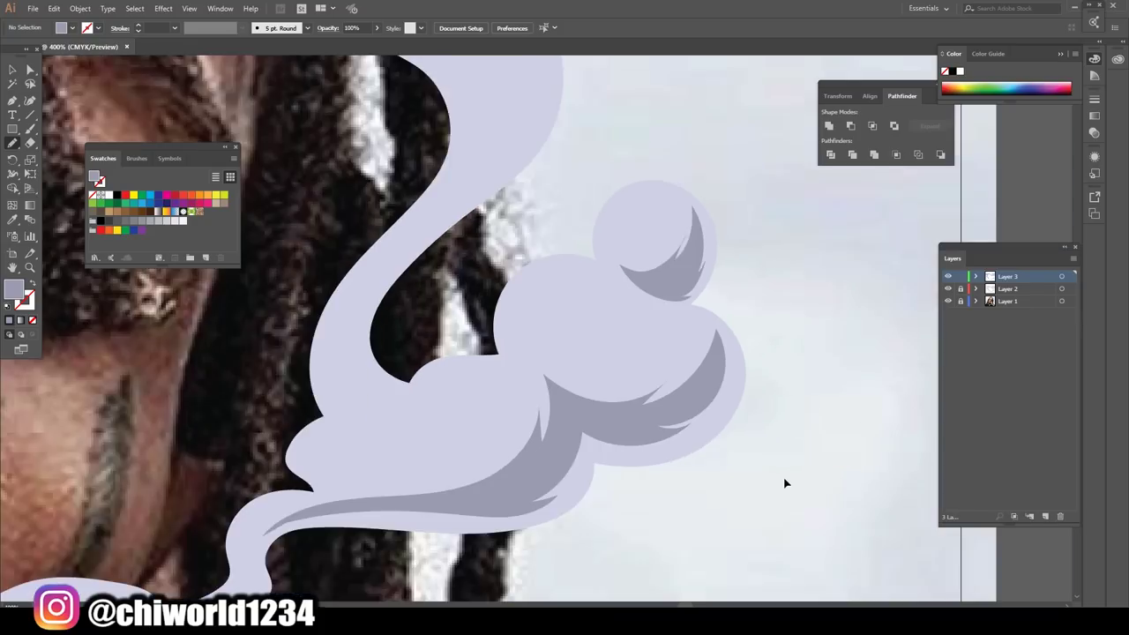
pyautogui.scroll(3, 692, 471)
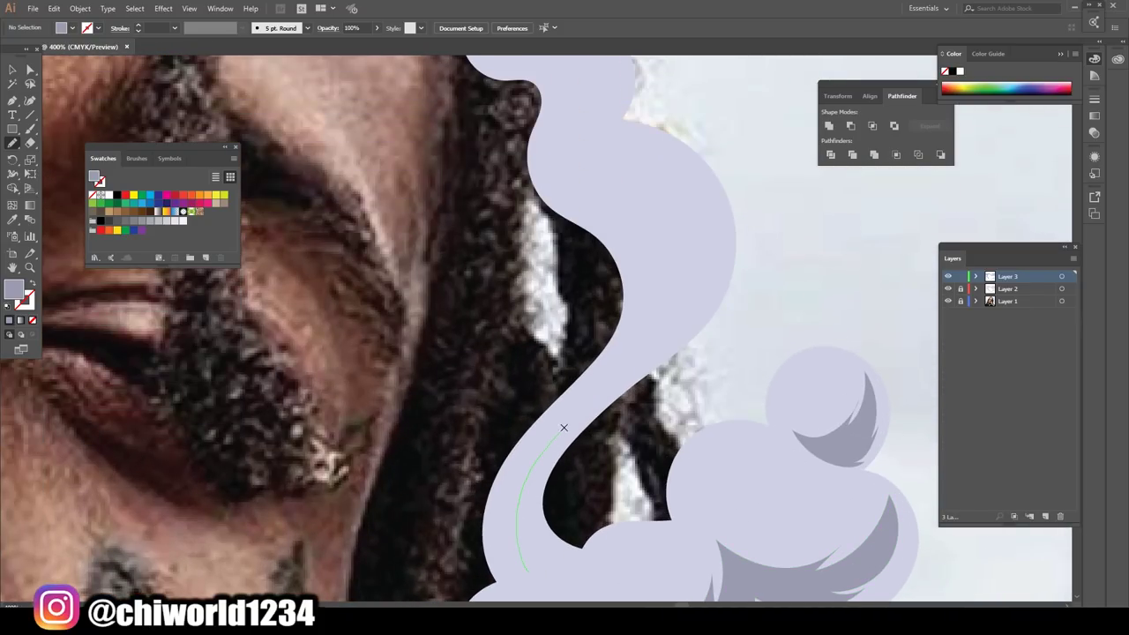
pyautogui.moveTo(672, 309); pyautogui.dragTo(690, 240)
pyautogui.moveTo(618, 230); pyautogui.dragTo(559, 174)
pyautogui.moveTo(539, 580); pyautogui.dragTo(539, 582)
pyautogui.hotkey('ctrl', '-')
pyautogui.hotkey('ctrl', '-')
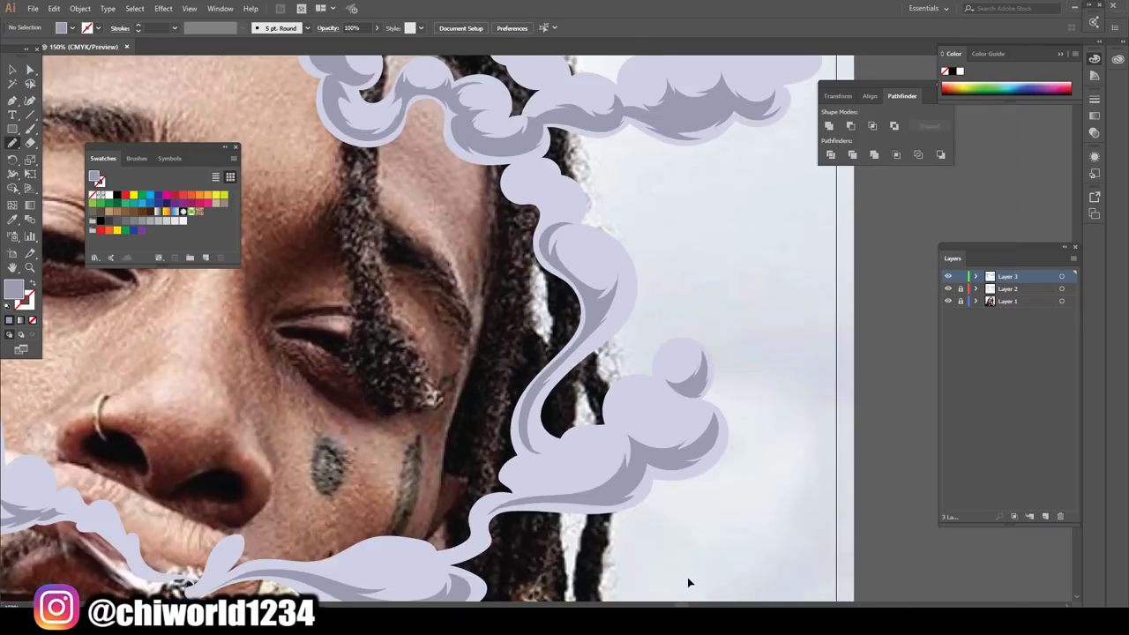
pyautogui.hotkey('ctrl', '-')
pyautogui.hotkey('ctrl', '-')
pyautogui.hotkey('ctrl', '-')
# - Shade the cloud lobes by the hair, including the left lobe
pyautogui.hotkey('ctrl', '+')
pyautogui.hotkey('ctrl', '+')
pyautogui.hotkey('ctrl', '+')
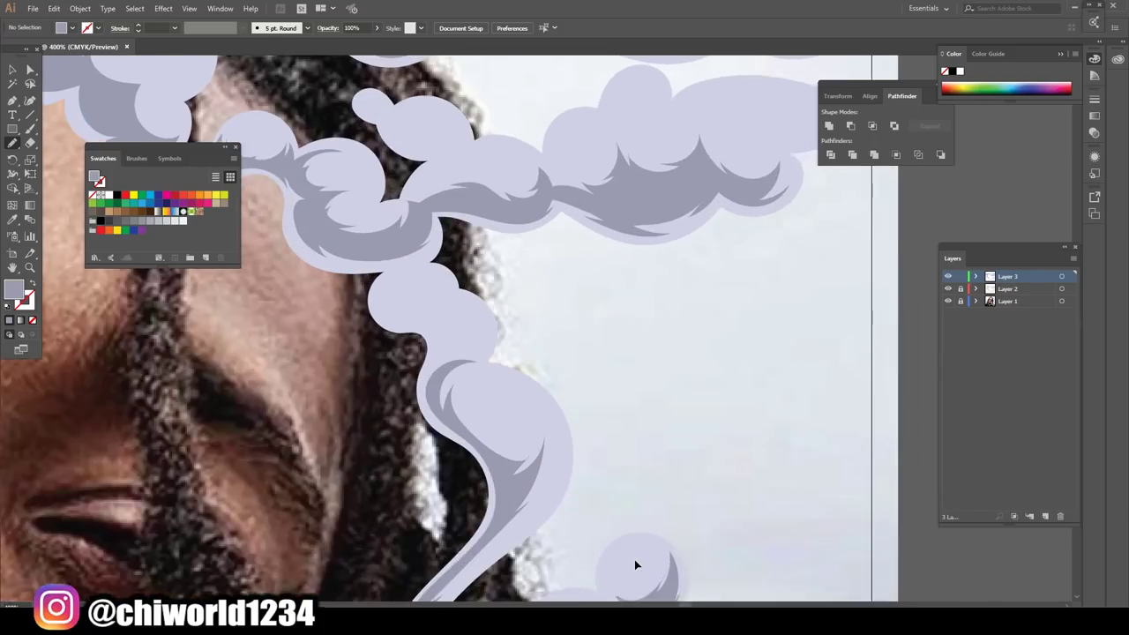
pyautogui.hotkey('ctrl', '+')
pyautogui.hotkey('ctrl', '+')
pyautogui.hotkey('ctrl', '+')
pyautogui.hotkey('ctrl', '+')
pyautogui.moveTo(500, 419)
pyautogui.mouseDown()
pyautogui.moveTo(597, 315)
pyautogui.moveTo(434, 342)
pyautogui.mouseUp()
pyautogui.moveTo(484, 470); pyautogui.dragTo(538, 456)
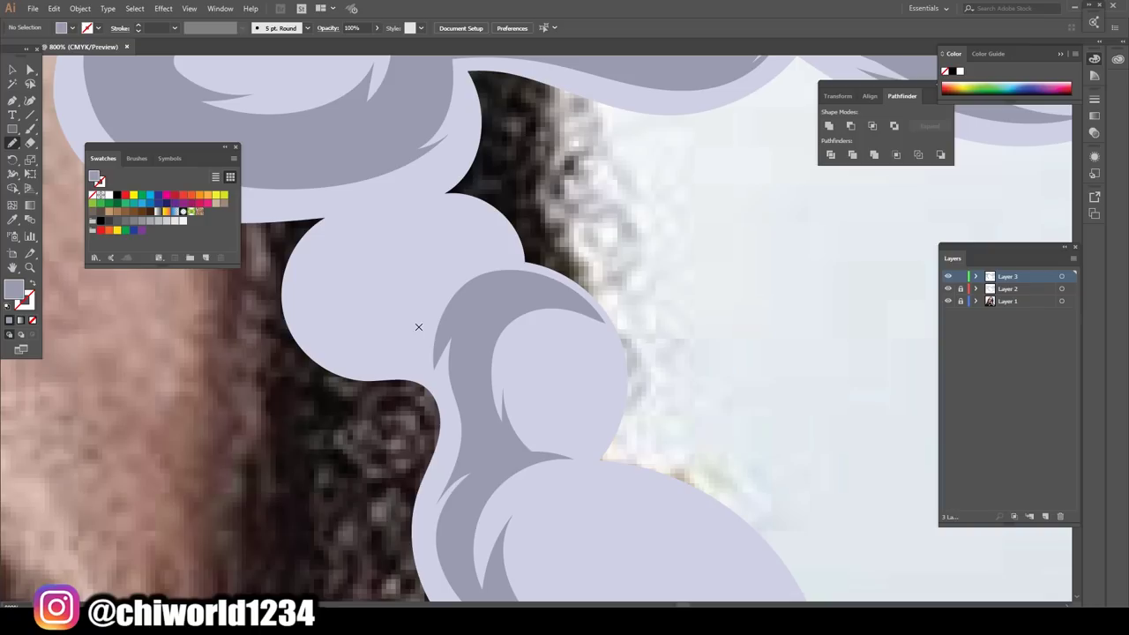
pyautogui.moveTo(363, 292); pyautogui.dragTo(348, 222)
pyautogui.moveTo(411, 369)
pyautogui.mouseDown()
pyautogui.moveTo(484, 300)
pyautogui.moveTo(339, 303)
pyautogui.mouseUp()
# - Add another darker shading shape inside the upper-right cloud
pyautogui.scroll(-3, 571, 481)
pyautogui.scroll(-4, 571, 480)
pyautogui.scroll(-2, 571, 480)
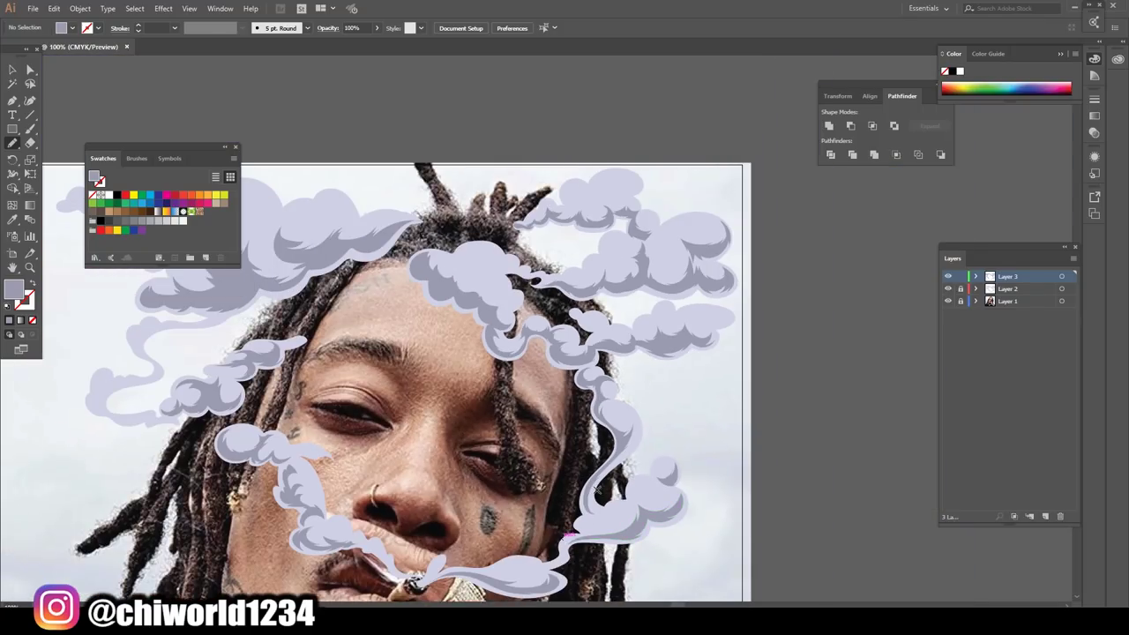
pyautogui.scroll(2, 648, 490)
pyautogui.scroll(3, 648, 488)
pyautogui.scroll(1, 648, 487)
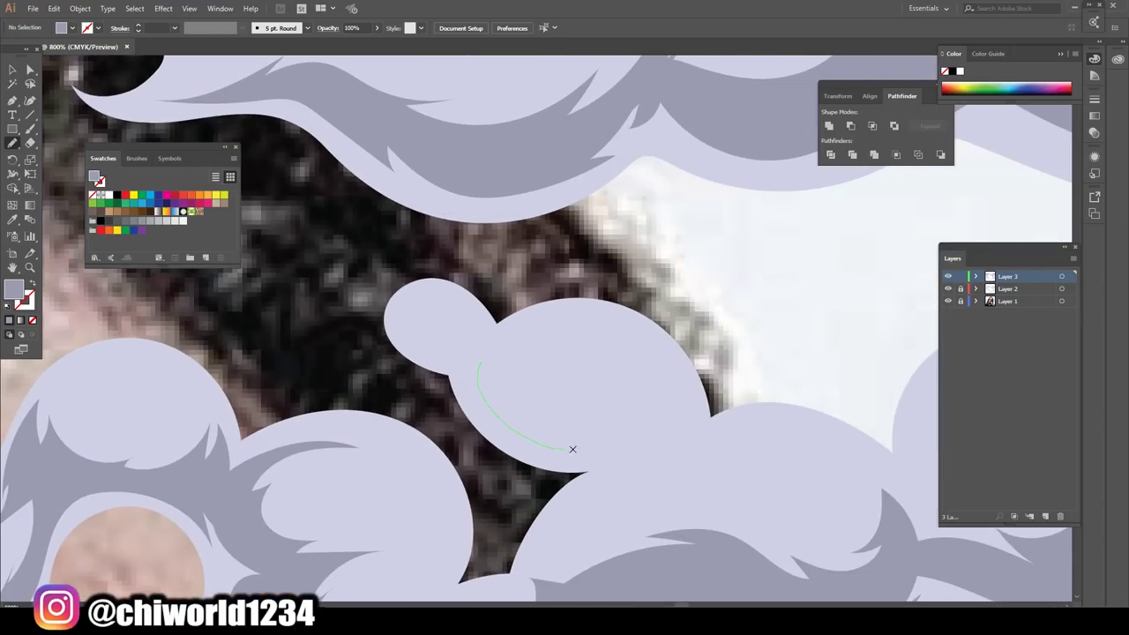
pyautogui.moveTo(471, 356)
pyautogui.mouseDown()
pyautogui.moveTo(408, 342)
pyautogui.moveTo(480, 331)
pyautogui.mouseUp()
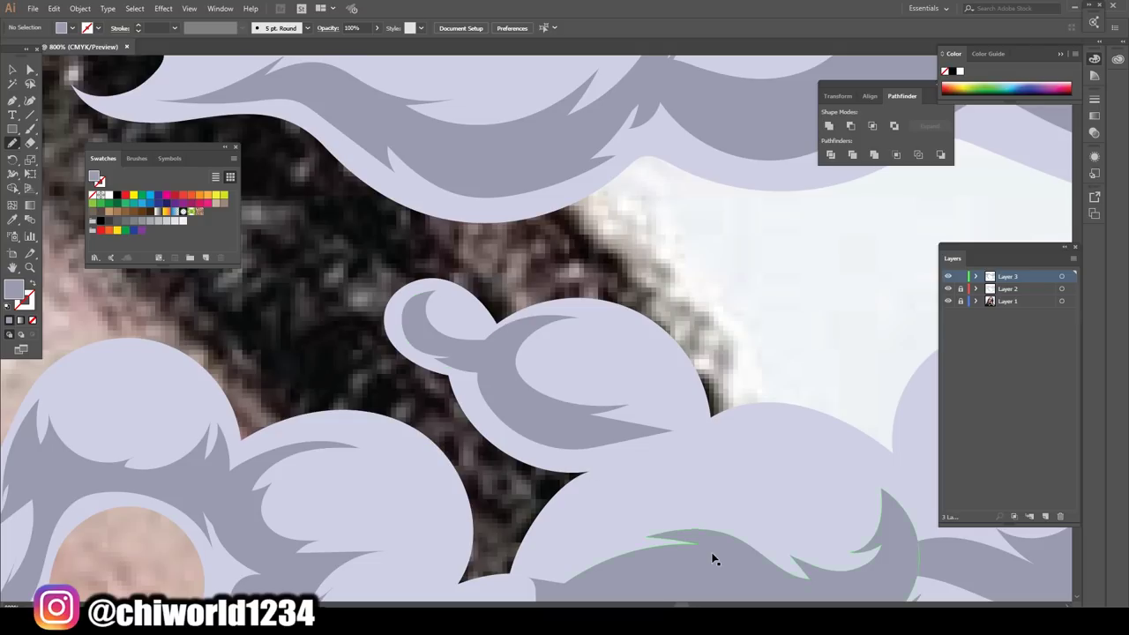
# - Draw a crescent of dark grey shading along the upper lobe's arc
pyautogui.scroll(-5, 713, 556)
pyautogui.scroll(2, 709, 547)
pyautogui.scroll(2, 703, 541)
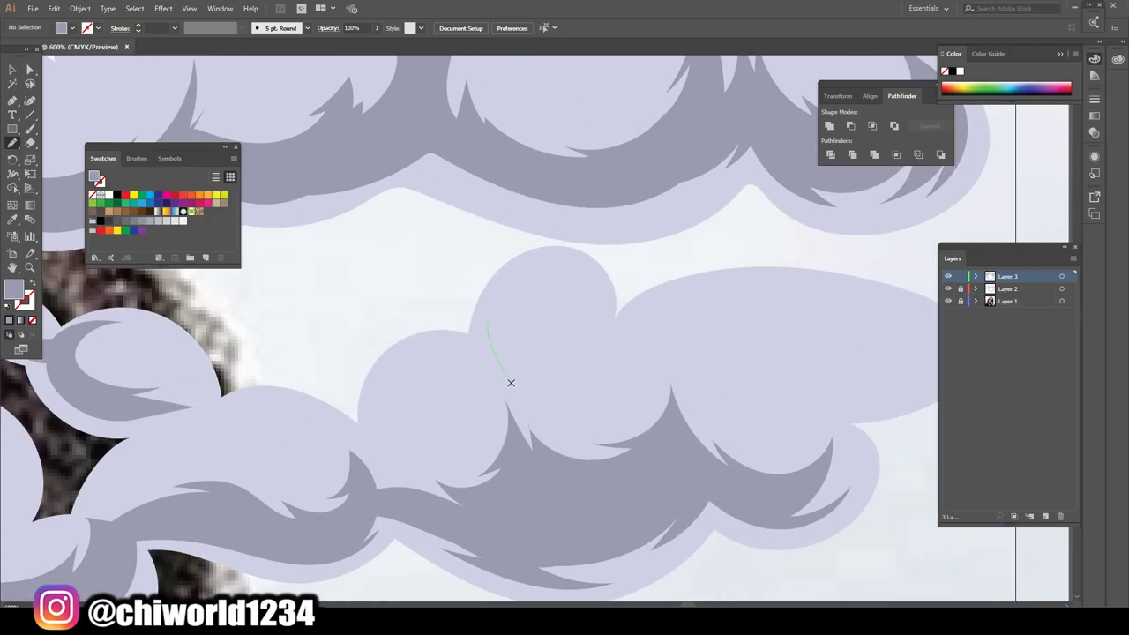
pyautogui.moveTo(511, 383); pyautogui.dragTo(481, 324)
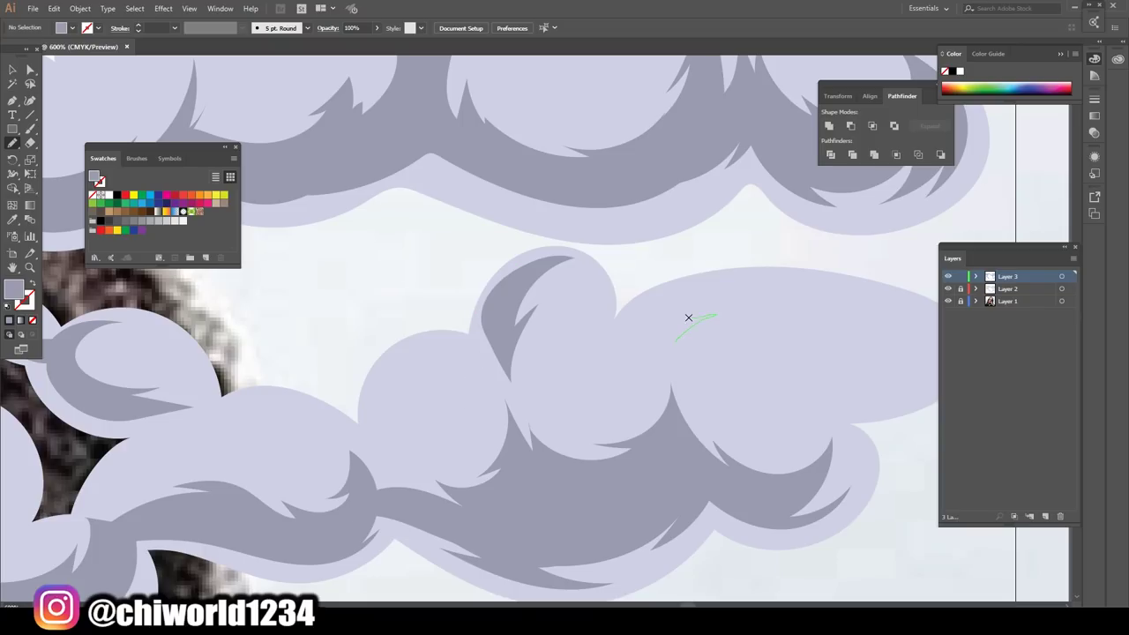
pyautogui.moveTo(909, 318); pyautogui.dragTo(665, 294)
pyautogui.moveTo(655, 334); pyautogui.dragTo(635, 326)
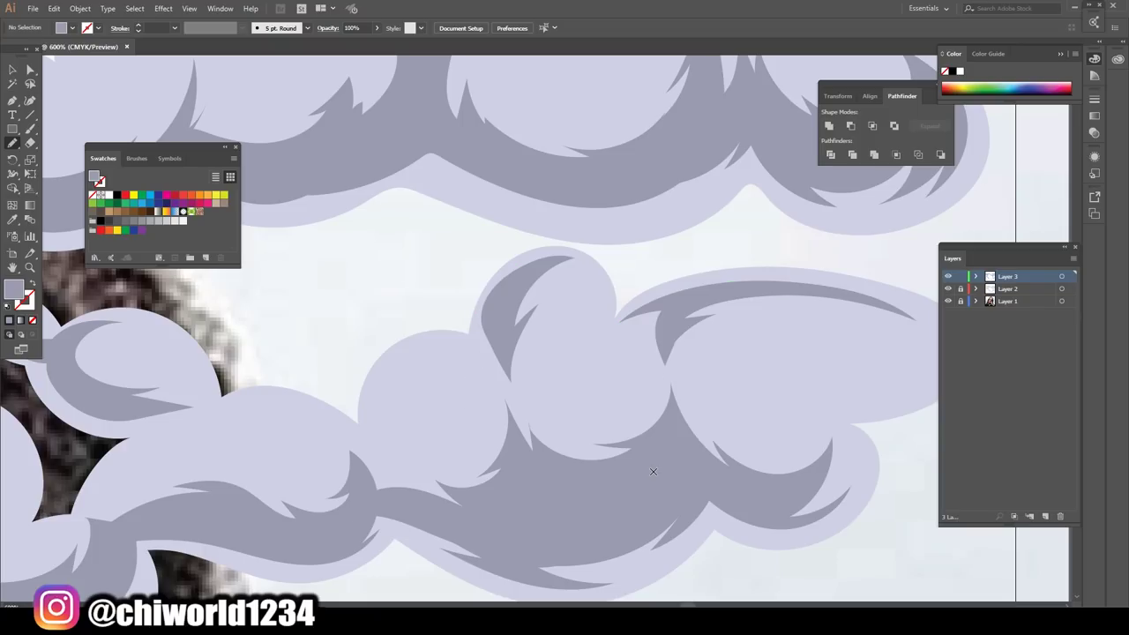
pyautogui.scroll(-4, 773, 516)
pyautogui.scroll(-3, 689, 510)
# - Draw a filled grey-lavender shadow shape in the cigarette smoke
pyautogui.scroll(1, 685, 511)
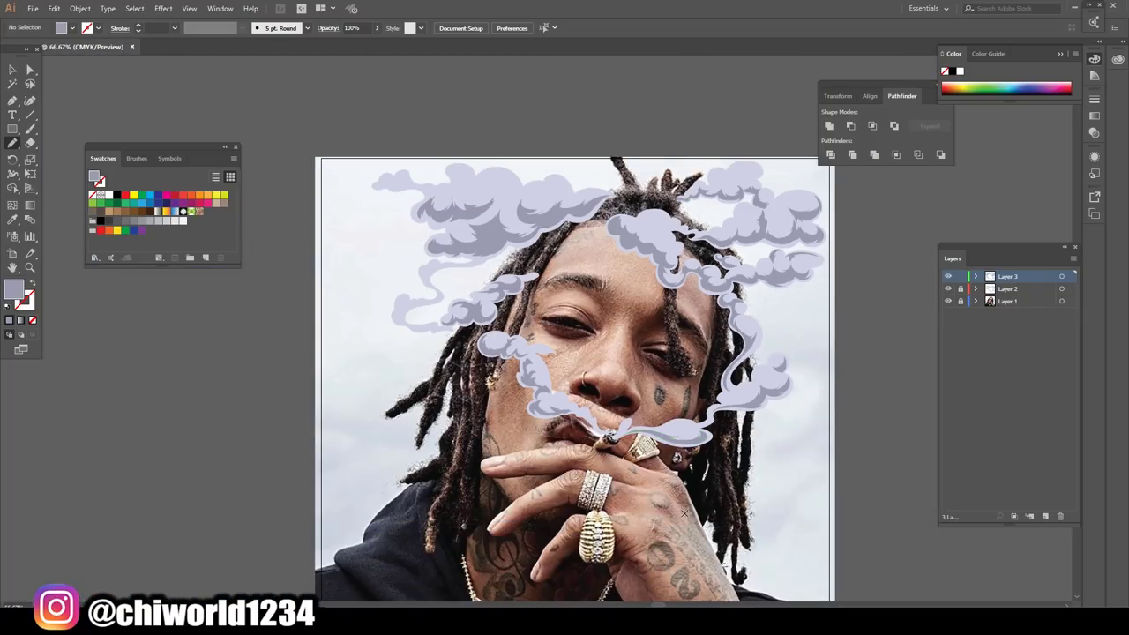
pyautogui.scroll(2, 686, 509)
pyautogui.scroll(2, 694, 503)
pyautogui.scroll(2, 693, 509)
pyautogui.scroll(1, 695, 504)
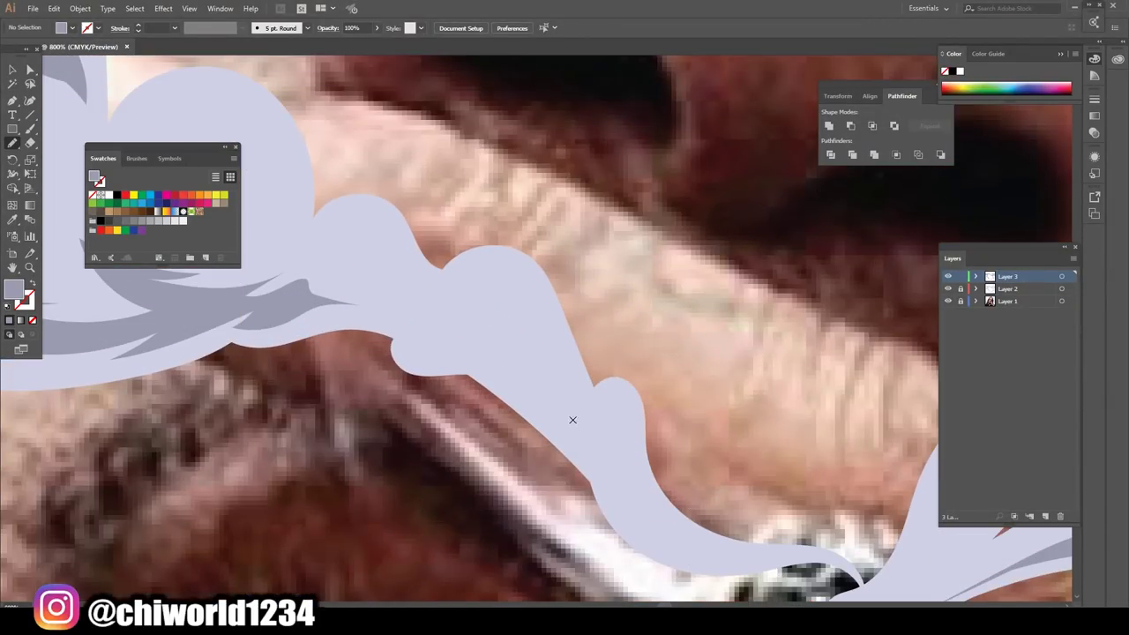
pyautogui.moveTo(593, 420); pyautogui.dragTo(590, 442)
pyautogui.moveTo(547, 375); pyautogui.dragTo(453, 350)
pyautogui.moveTo(444, 309); pyautogui.dragTo(463, 367)
pyautogui.moveTo(597, 484); pyautogui.dragTo(597, 484)
# - Add a shadow shape inside the left cloud curl
pyautogui.scroll(-2, 582, 503)
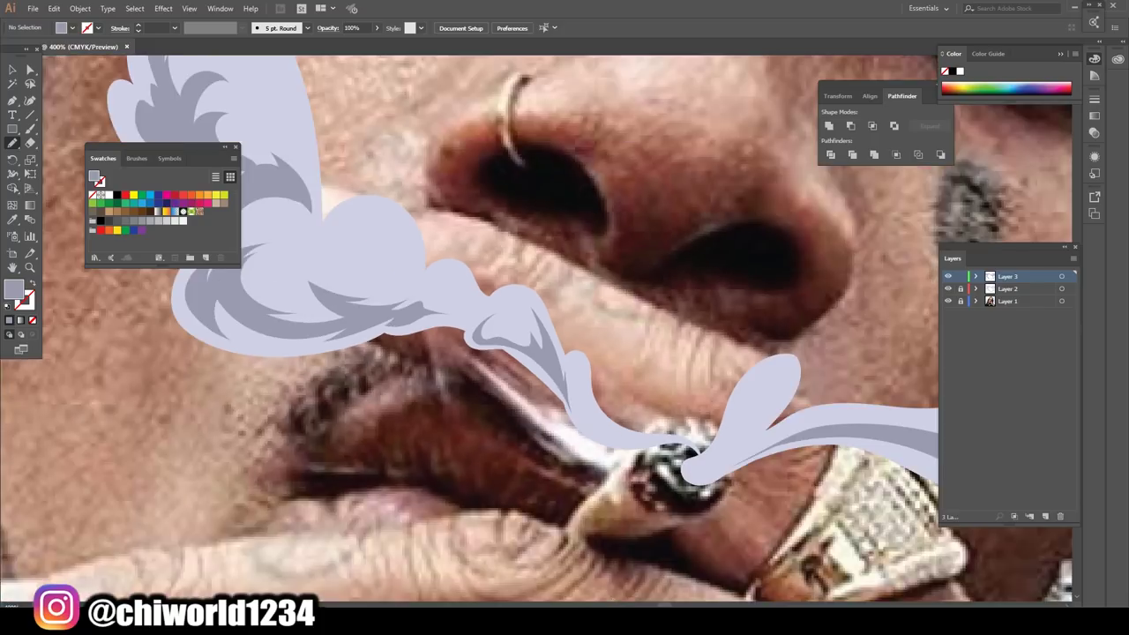
pyautogui.scroll(-2, 573, 512)
pyautogui.scroll(-1, 567, 523)
pyautogui.scroll(1, 567, 524)
pyautogui.scroll(2, 564, 525)
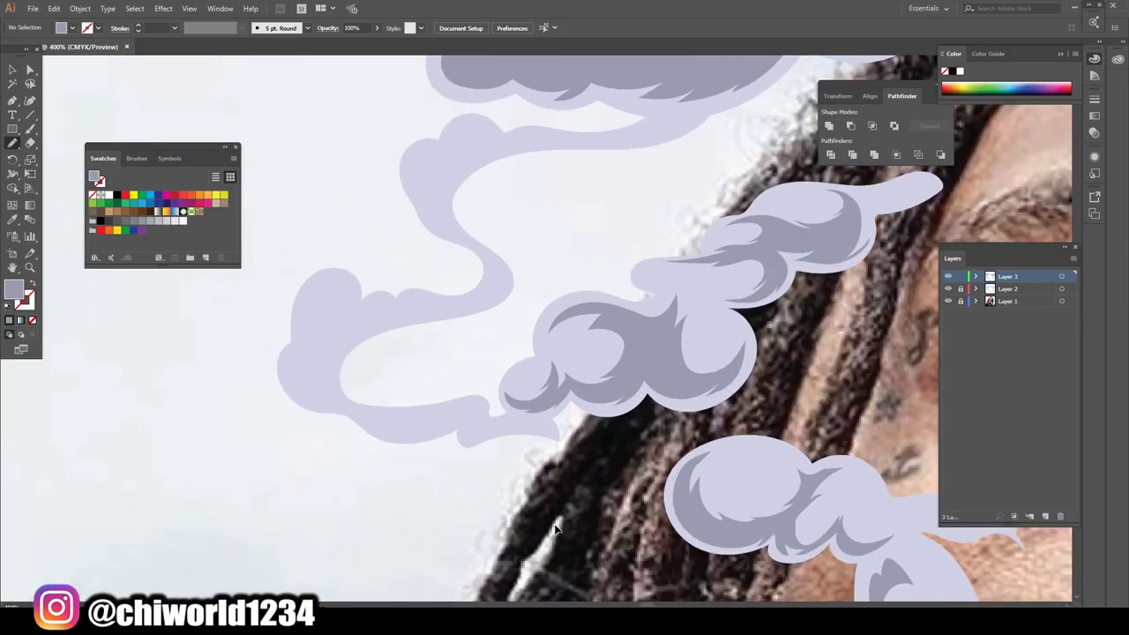
pyautogui.scroll(1, 560, 526)
pyautogui.scroll(1, 557, 526)
pyautogui.scroll(-2, 556, 526)
pyautogui.moveTo(432, 494); pyautogui.dragTo(351, 476)
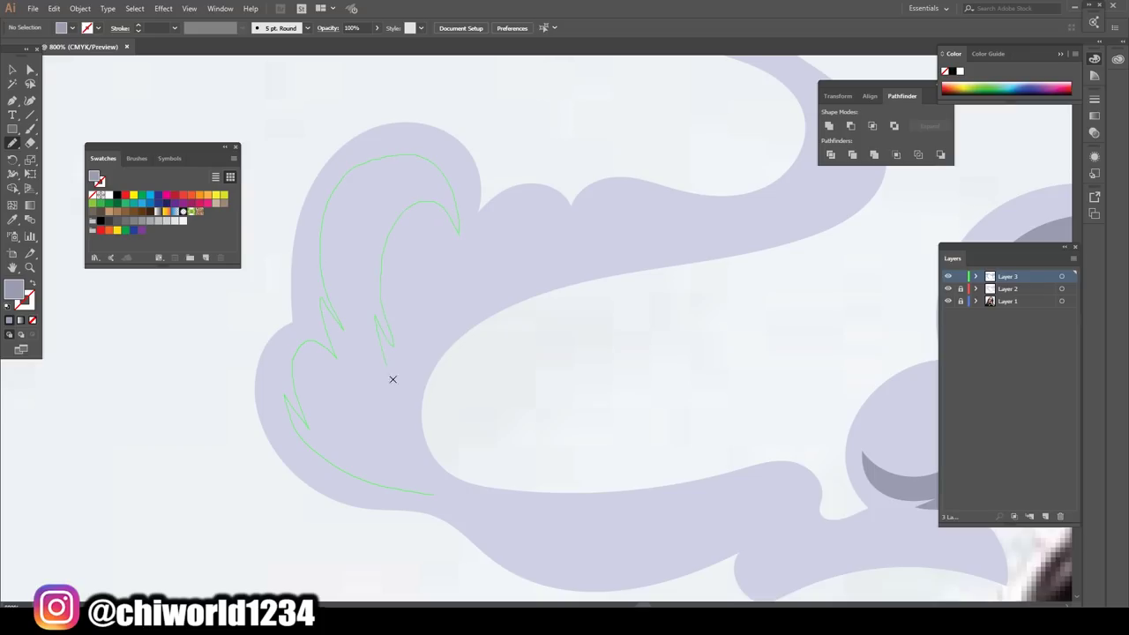
pyautogui.moveTo(402, 404); pyautogui.dragTo(340, 428)
# - Shade along the cloud's lower edge and inside the smoke swirl
pyautogui.scroll(-2, 529, 547)
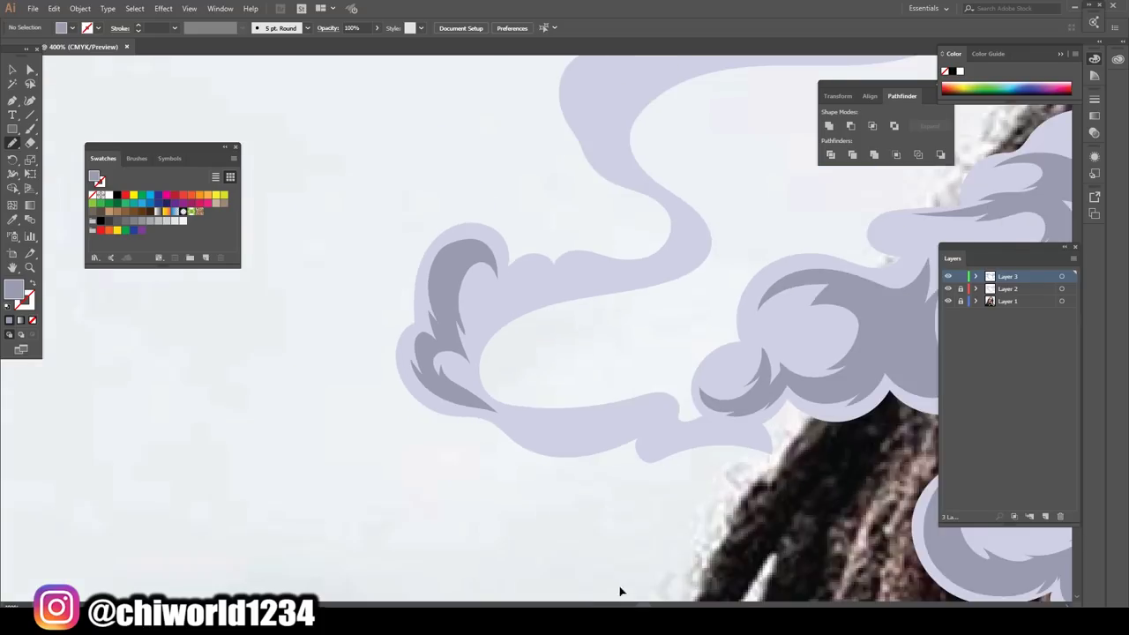
pyautogui.scroll(-2, 617, 582)
pyautogui.scroll(2, 633, 565)
pyautogui.scroll(1, 633, 565)
pyautogui.moveTo(441, 361); pyautogui.dragTo(607, 301)
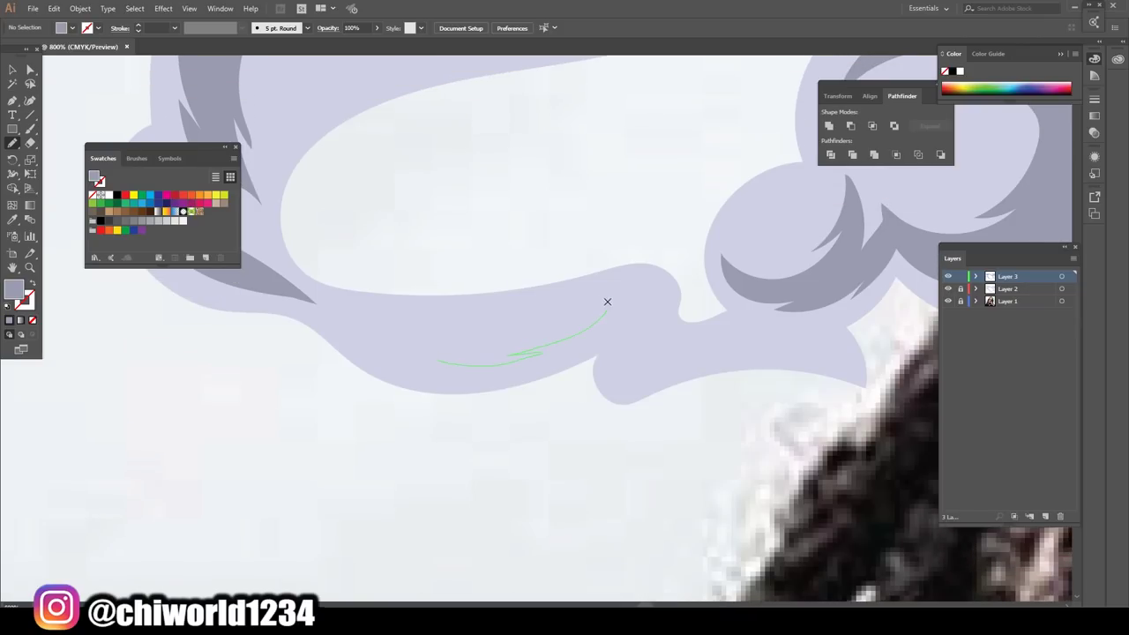
pyautogui.moveTo(635, 339); pyautogui.dragTo(545, 367)
pyautogui.moveTo(433, 374); pyautogui.dragTo(336, 317)
pyautogui.scroll(-5, 424, 481)
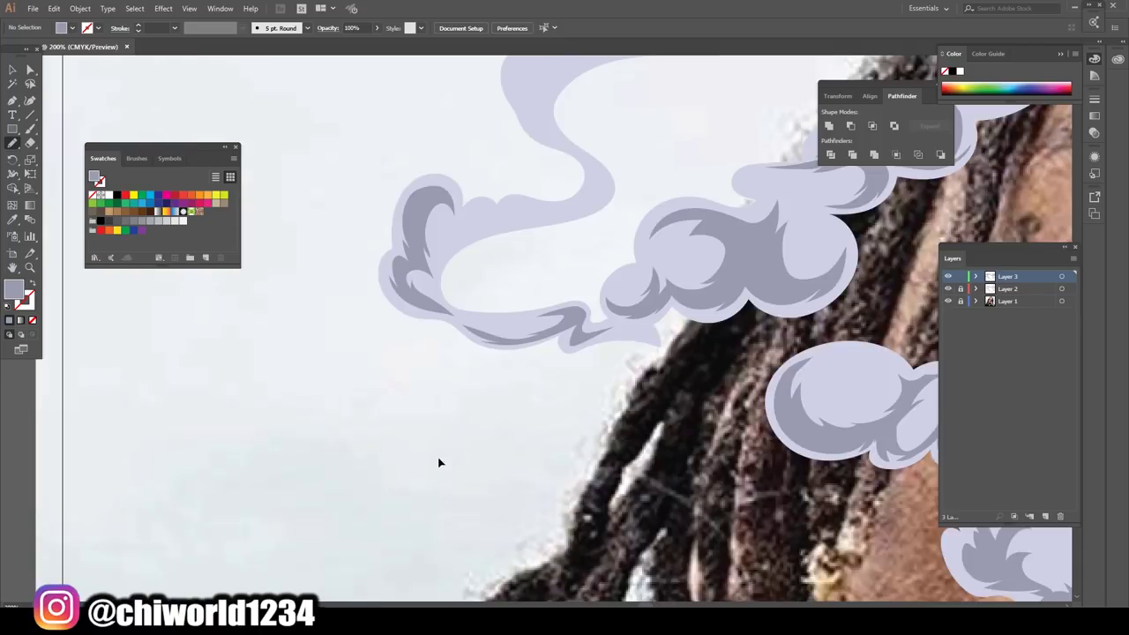
pyautogui.scroll(4, 457, 426)
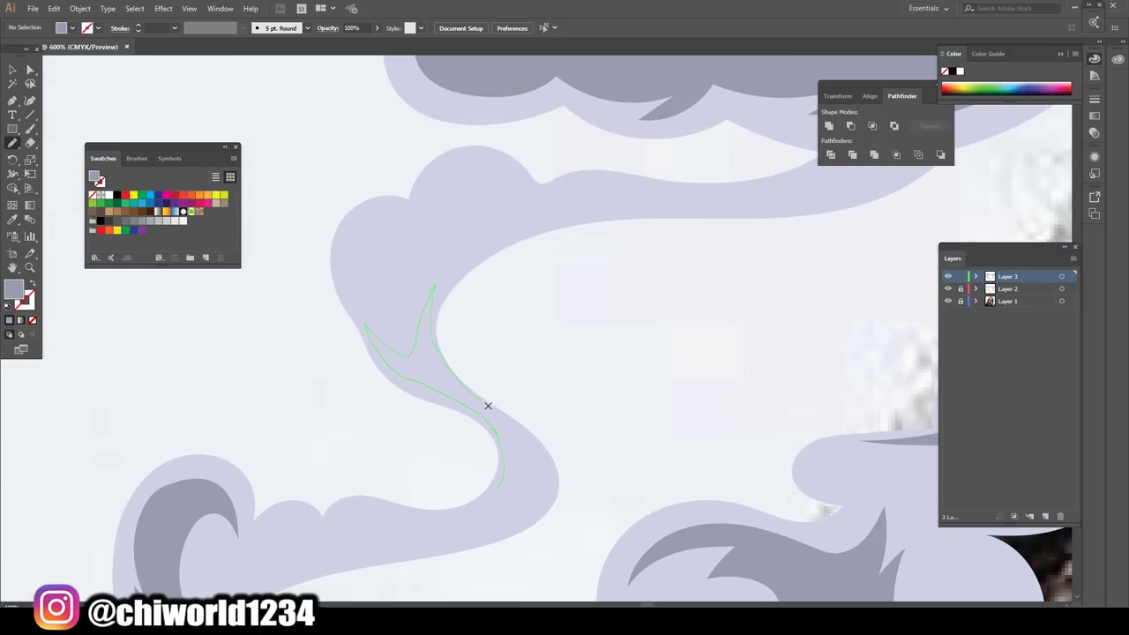
pyautogui.moveTo(508, 524); pyautogui.dragTo(453, 511)
# - Add shadow shapes in the smoke curl and the left cloud lobe
pyautogui.scroll(-4, 612, 539)
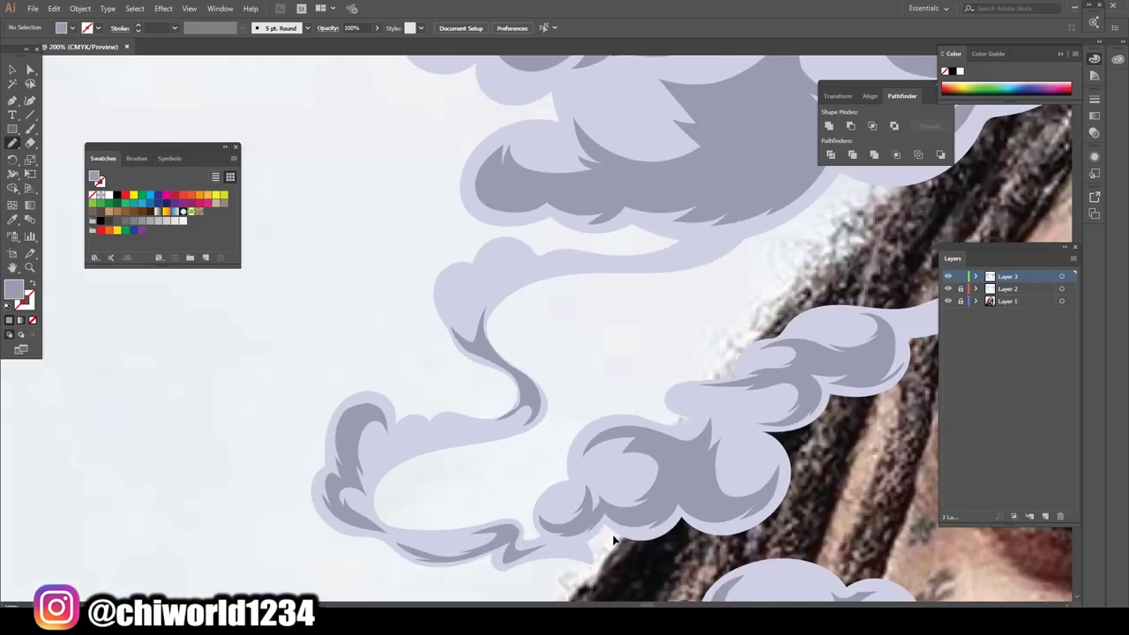
pyautogui.scroll(-3, 615, 540)
pyautogui.scroll(-1, 615, 540)
pyautogui.scroll(4, 587, 542)
pyautogui.scroll(2, 587, 542)
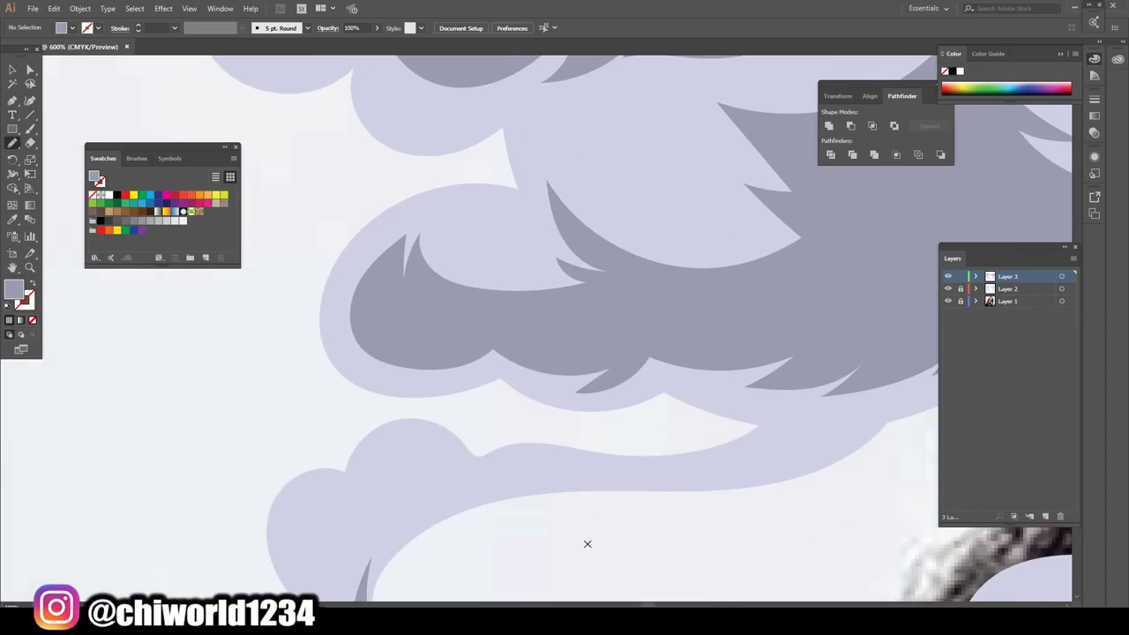
pyautogui.moveTo(457, 405); pyautogui.dragTo(394, 357)
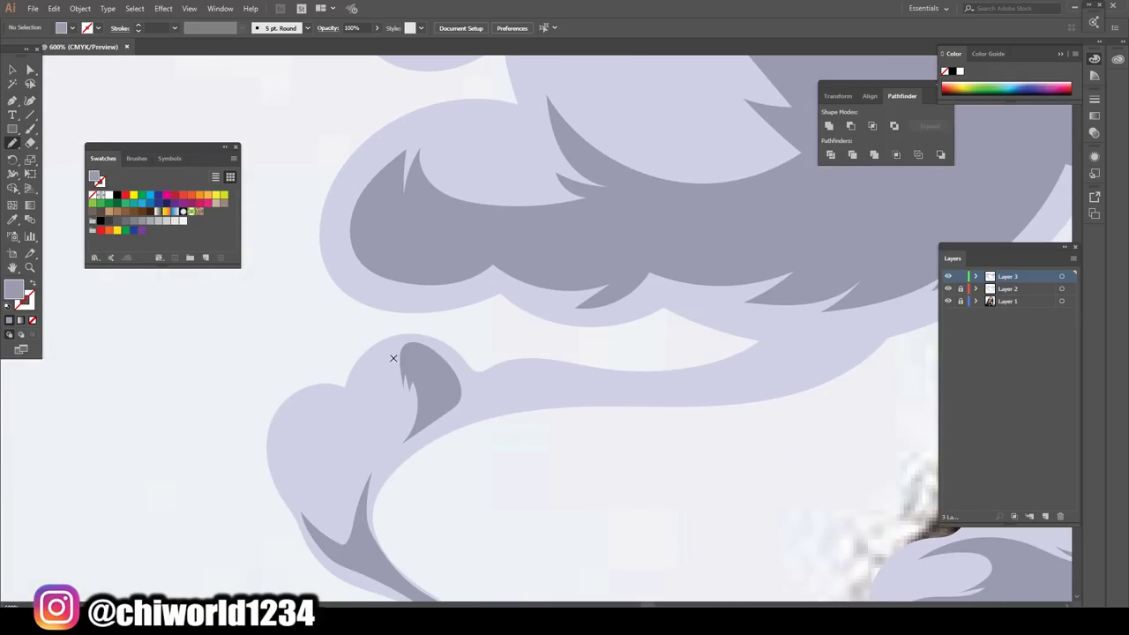
pyautogui.moveTo(336, 466); pyautogui.dragTo(289, 426)
pyautogui.moveTo(362, 468); pyautogui.dragTo(359, 465)
# - Trace a closed shadow along the smoke tail and zoom out to check
pyautogui.moveTo(712, 385)
pyautogui.mouseDown()
pyautogui.moveTo(768, 347)
pyautogui.moveTo(548, 376)
pyautogui.mouseUp()
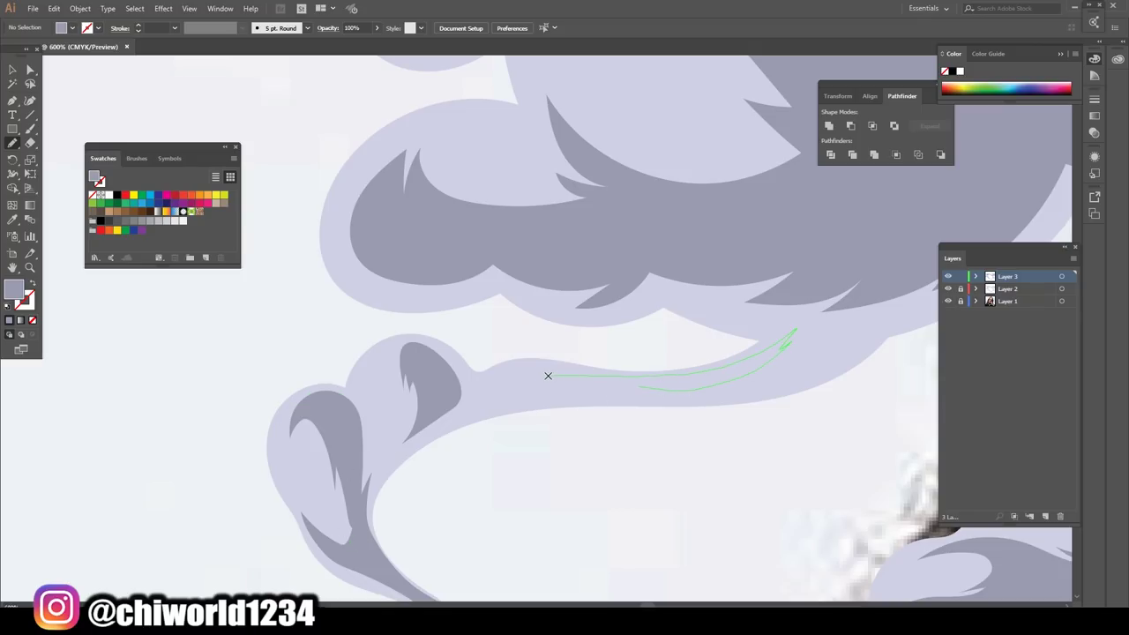
pyautogui.moveTo(668, 390); pyautogui.dragTo(696, 388)
pyautogui.hotkey('ctrl', '-')
pyautogui.hotkey('ctrl', '-')
pyautogui.hotkey('ctrl', '-')
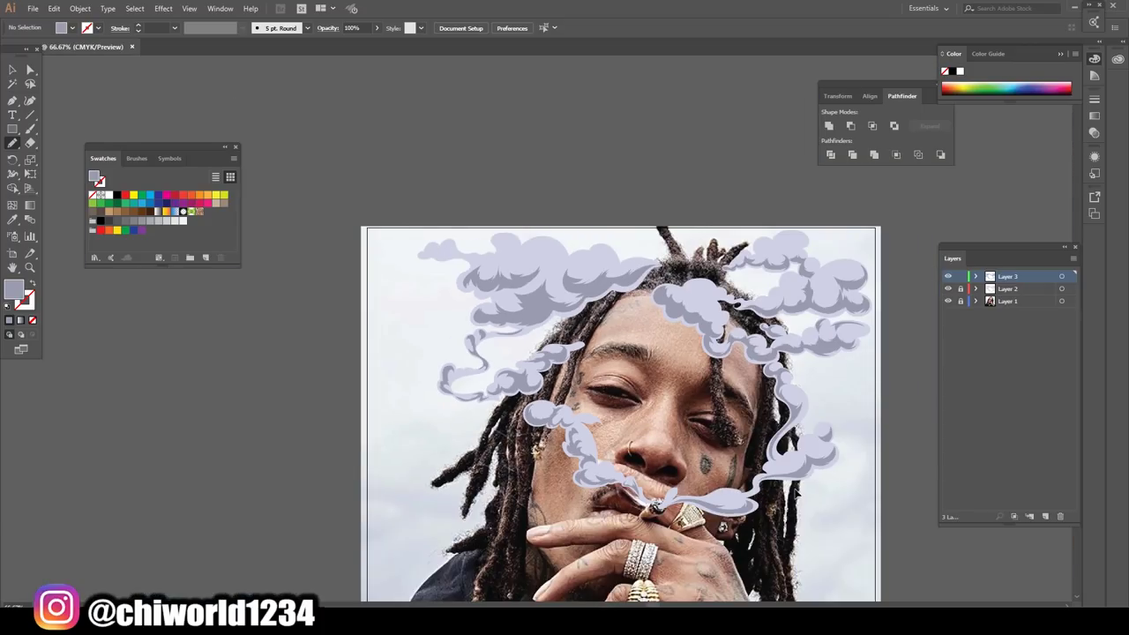
# - Draw a grey shadow crescent on the smoke tail beside the rings
pyautogui.scroll(2, 796, 487)
pyautogui.scroll(2, 805, 478)
pyautogui.scroll(1, 806, 478)
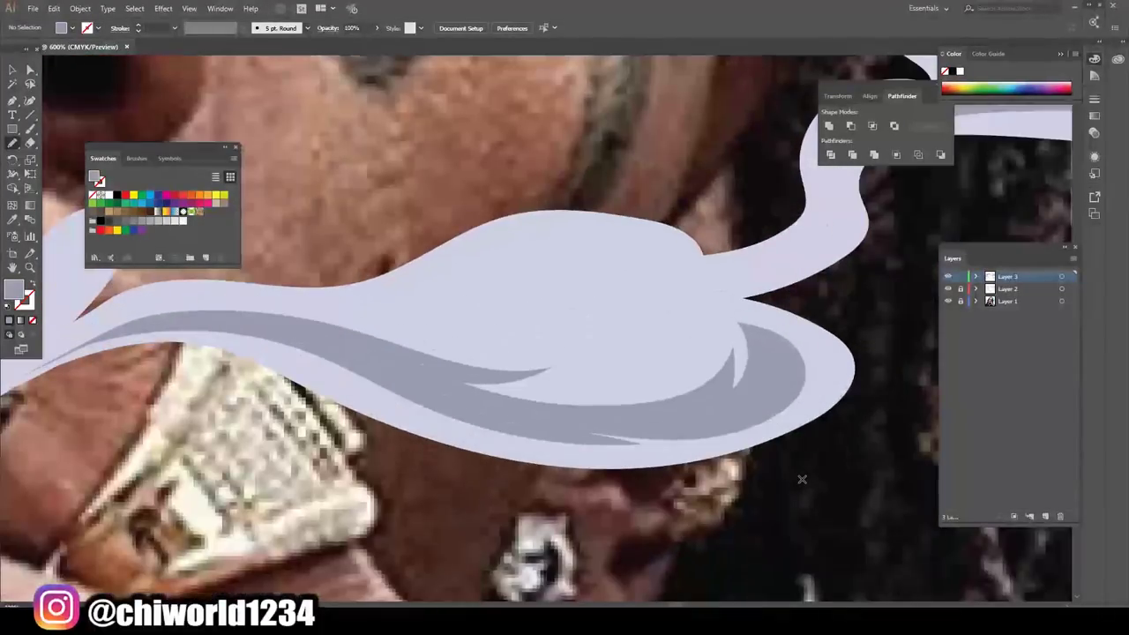
pyautogui.scroll(1, 665, 337)
pyautogui.moveTo(541, 400); pyautogui.dragTo(685, 297)
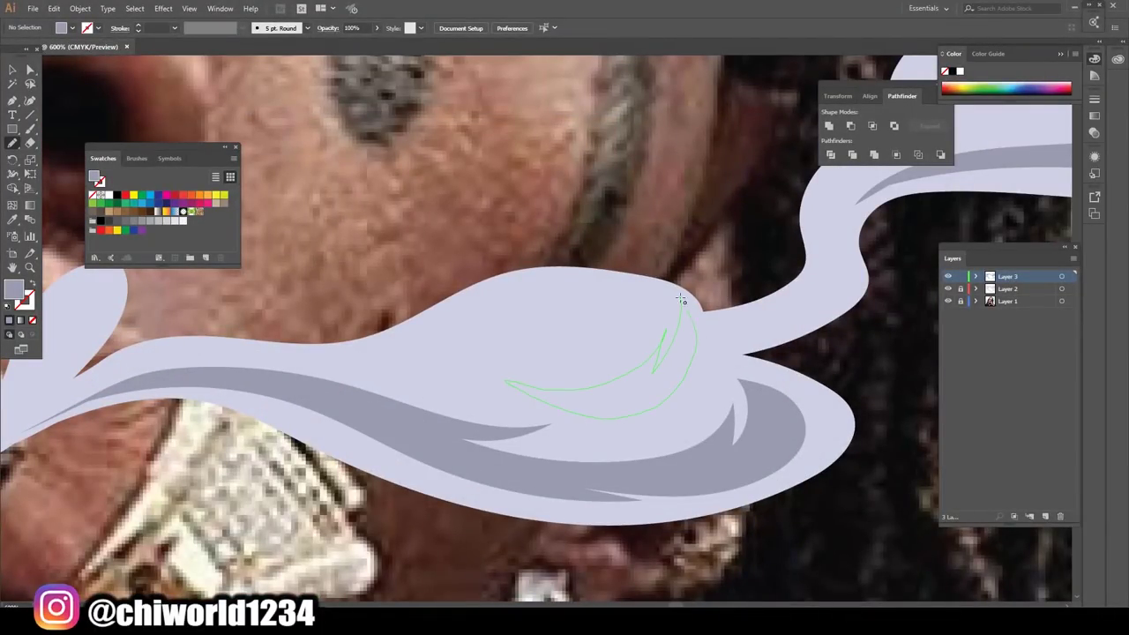
pyautogui.moveTo(679, 412); pyautogui.dragTo(678, 413)
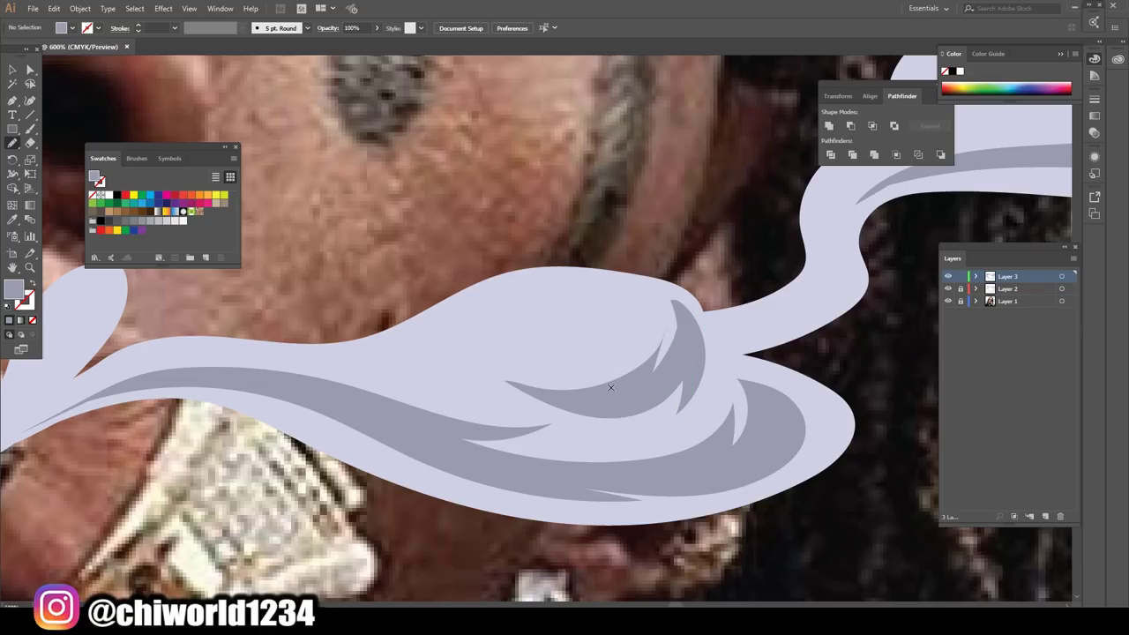
pyautogui.moveTo(663, 306); pyautogui.dragTo(665, 307)
# - Trace a closed shadow over the smoke puff above the cigarette
pyautogui.scroll(-2, 597, 428)
pyautogui.scroll(-2, 597, 428)
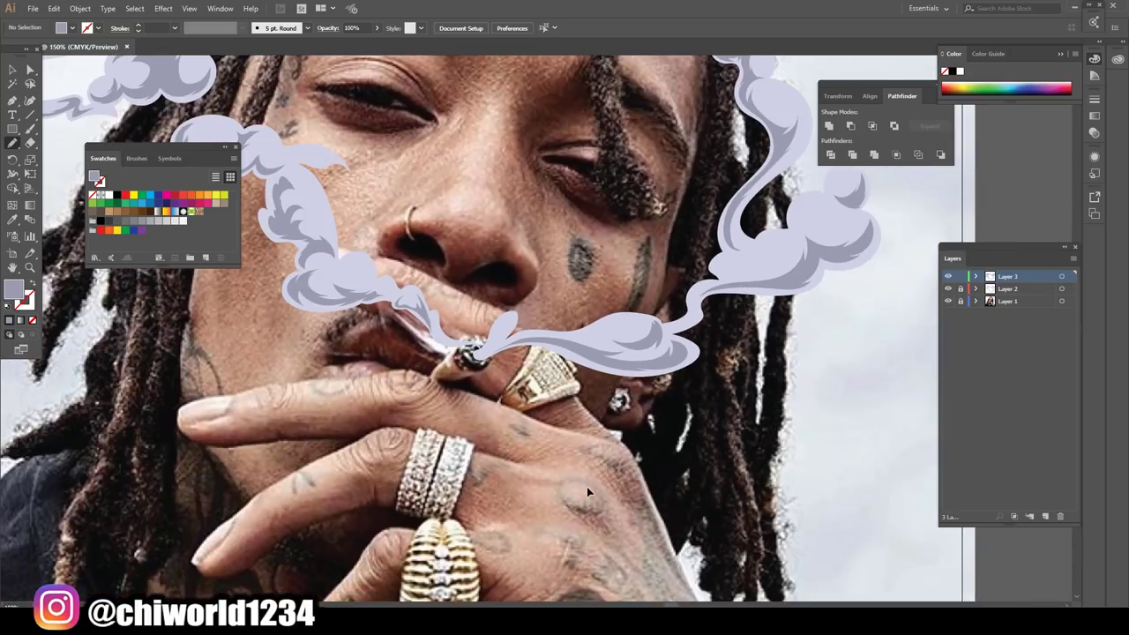
pyautogui.scroll(4, 586, 486)
pyautogui.scroll(2, 577, 487)
pyautogui.moveTo(551, 329); pyautogui.dragTo(591, 354)
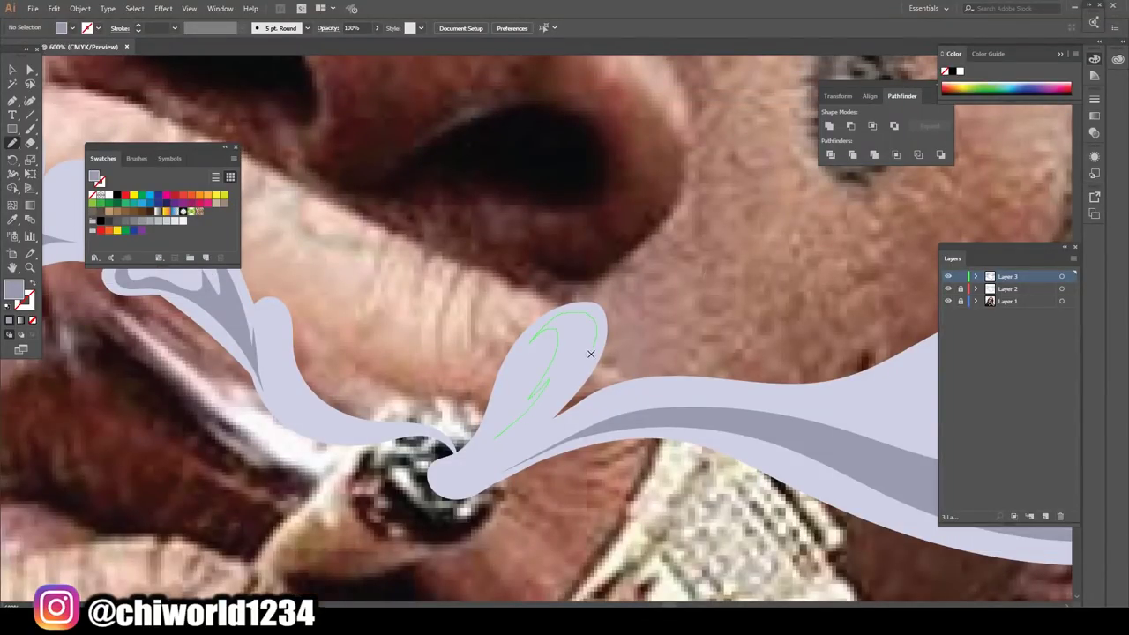
pyautogui.moveTo(458, 473); pyautogui.dragTo(458, 473)
# - Add a jagged dark grey shadow inside the cloud by the cheek
pyautogui.scroll(-2, 582, 580)
pyautogui.scroll(-3, 582, 580)
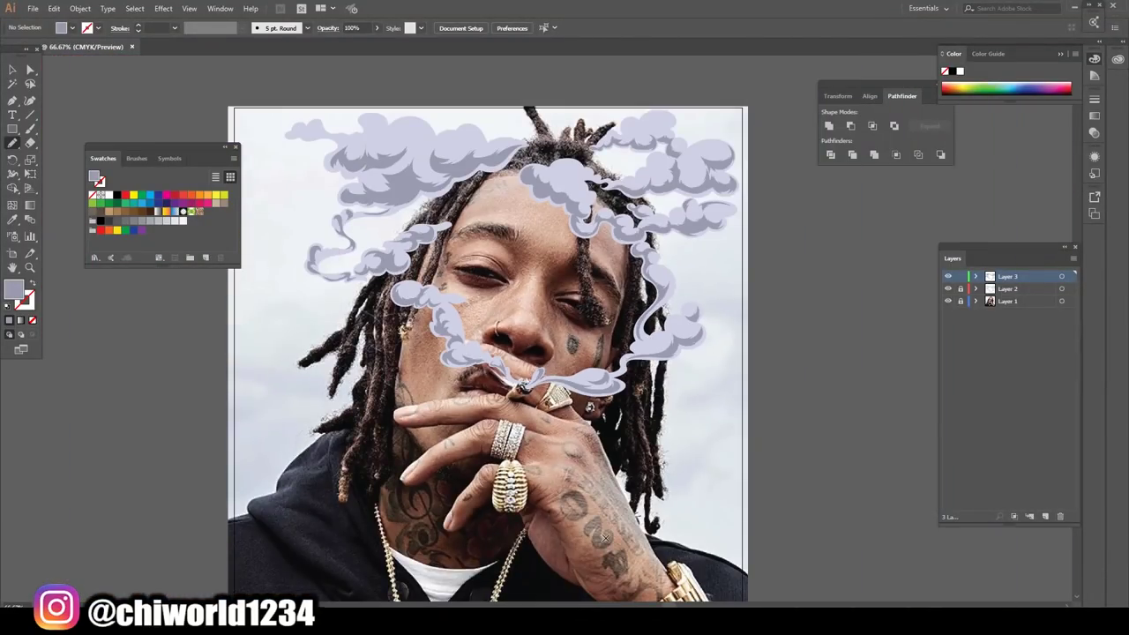
pyautogui.scroll(-1, 615, 532)
pyautogui.scroll(4, 615, 533)
pyautogui.scroll(1, 609, 529)
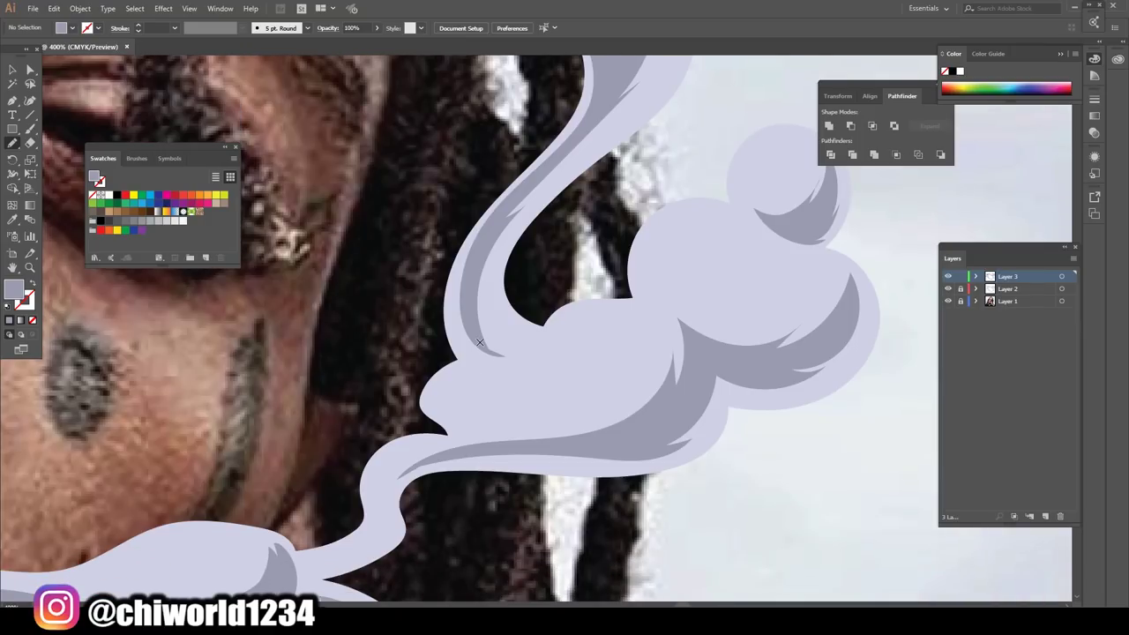
pyautogui.moveTo(480, 342); pyautogui.dragTo(442, 408)
pyautogui.moveTo(548, 390); pyautogui.dragTo(530, 357)
pyautogui.moveTo(487, 325)
pyautogui.mouseDown()
pyautogui.moveTo(474, 296)
pyautogui.moveTo(492, 352)
pyautogui.mouseUp()
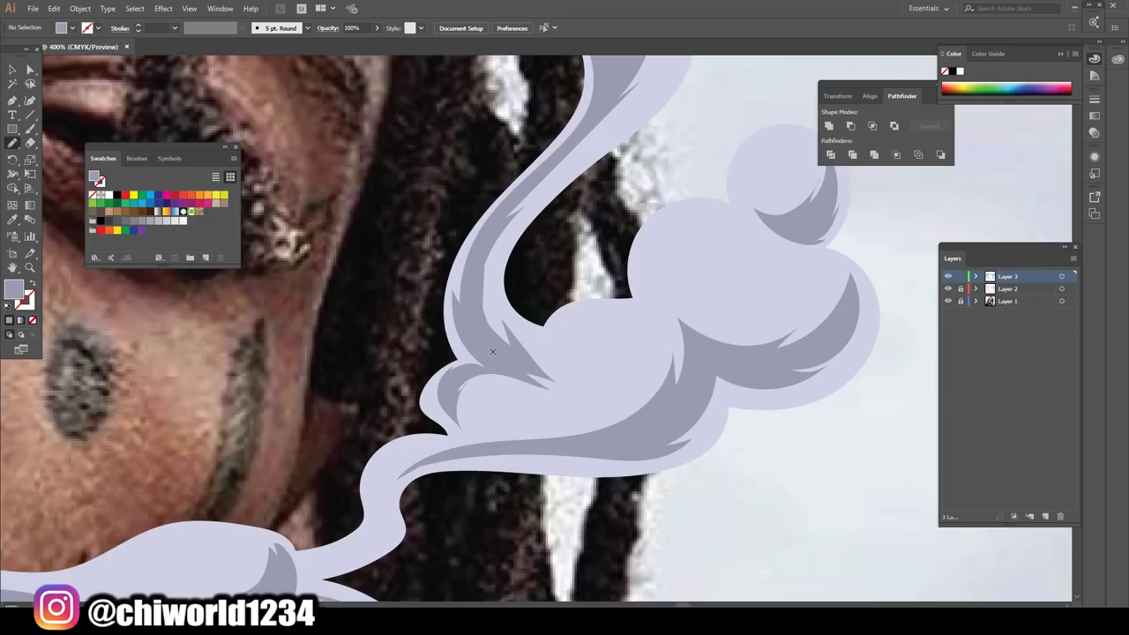
# - Add shadow crescents inside the smoke puff and the cloud over the hair
pyautogui.moveTo(684, 279); pyautogui.dragTo(713, 211)
pyautogui.moveTo(657, 252); pyautogui.dragTo(729, 321)
pyautogui.scroll(-3, 691, 352)
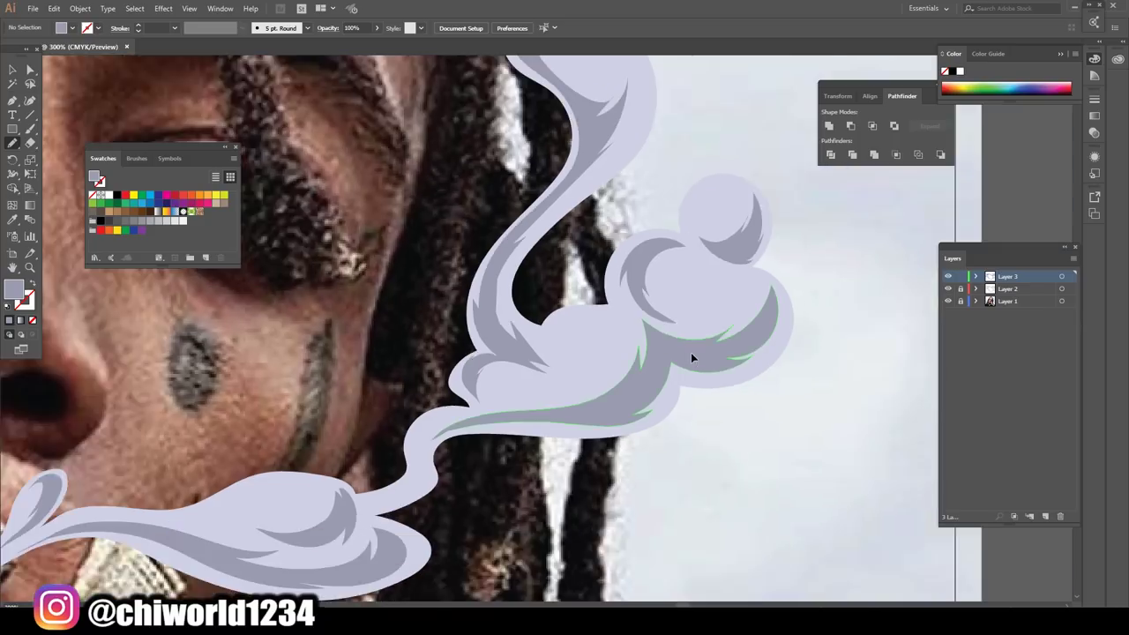
pyautogui.scroll(-2, 690, 353)
pyautogui.scroll(1, 706, 317)
pyautogui.scroll(1, 724, 288)
pyautogui.scroll(1, 725, 288)
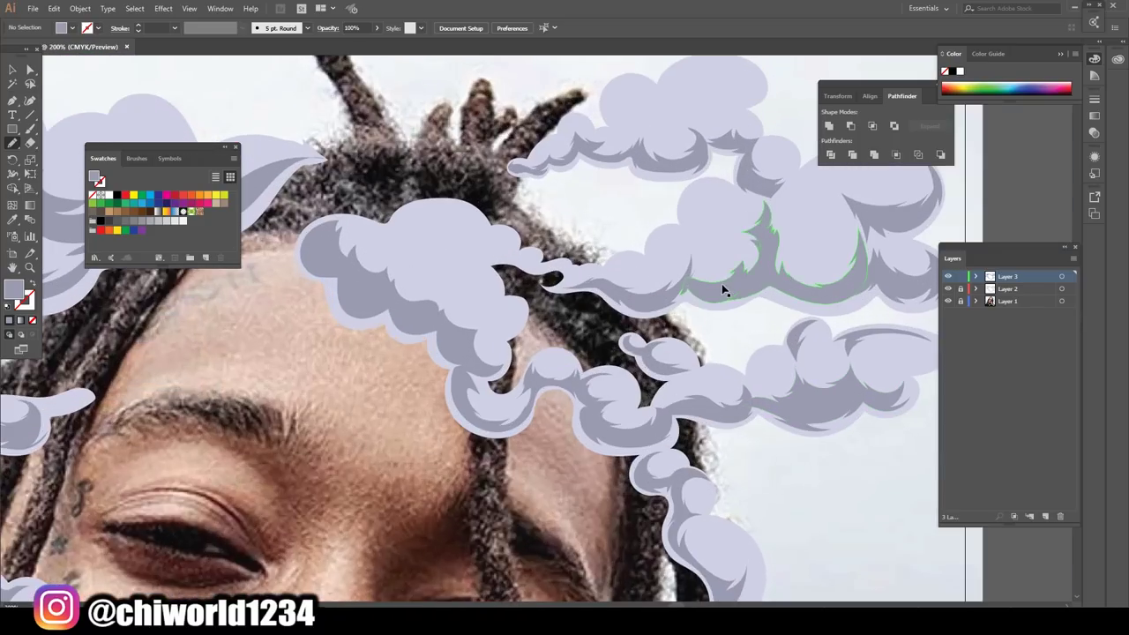
pyautogui.scroll(2, 723, 285)
pyautogui.scroll(1, 720, 284)
pyautogui.moveTo(630, 388); pyautogui.dragTo(588, 311)
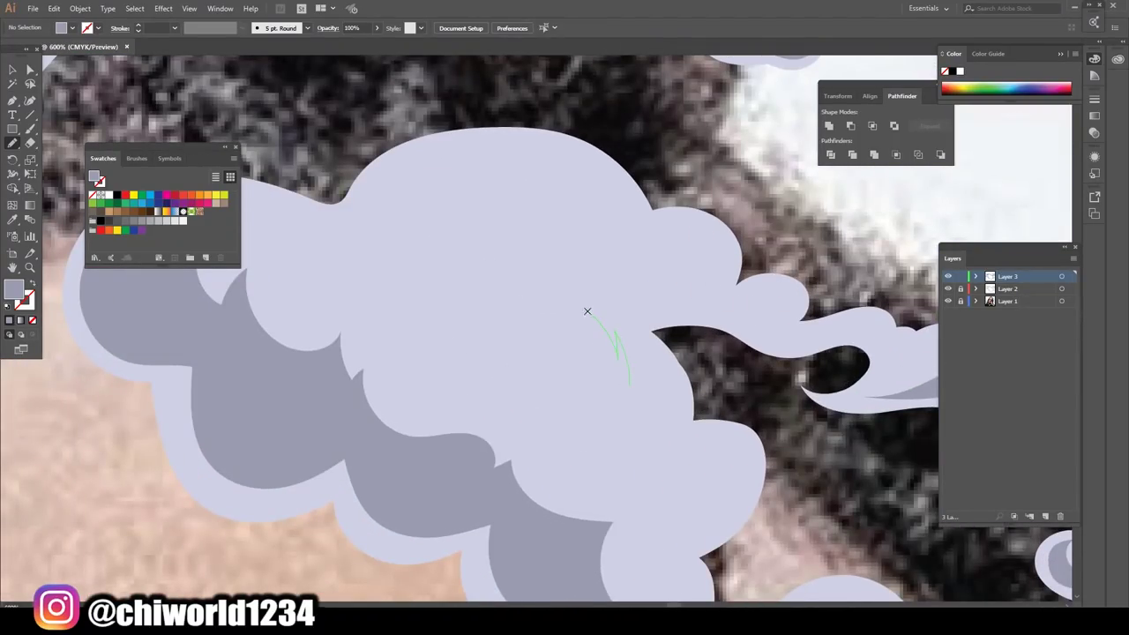
pyautogui.moveTo(646, 353)
pyautogui.mouseDown()
pyautogui.moveTo(640, 407)
pyautogui.moveTo(603, 341)
pyautogui.mouseUp()
# - Draw a small shadow flick inside the next cloud
pyautogui.hotkey('ctrl', '0')
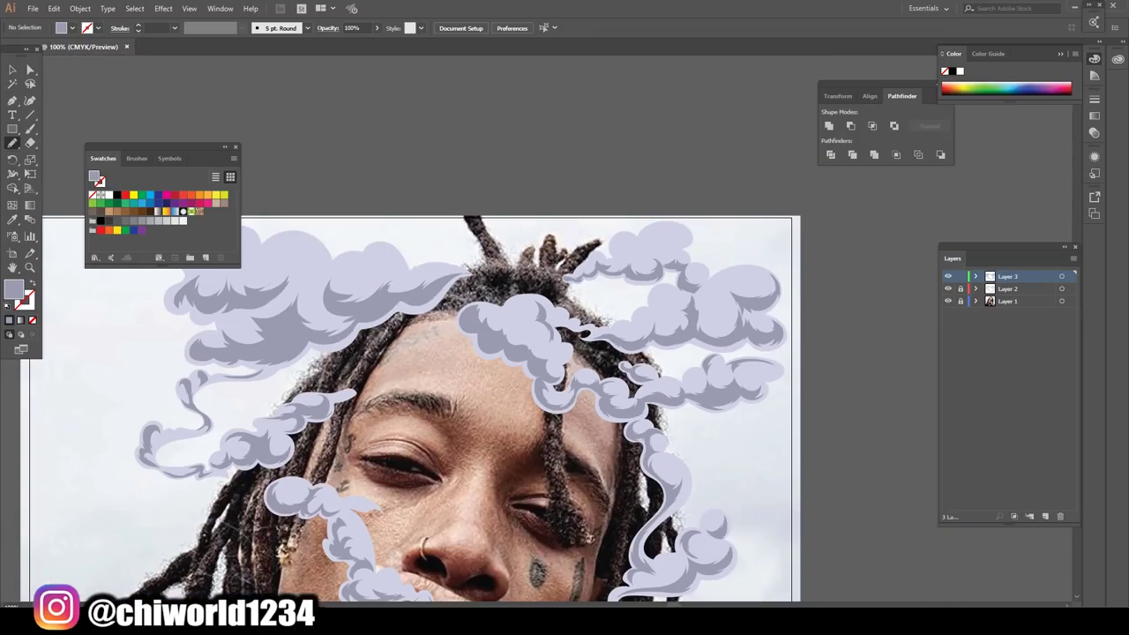
pyautogui.scroll(2, 792, 553)
pyautogui.scroll(4, 772, 540)
pyautogui.scroll(2, 772, 540)
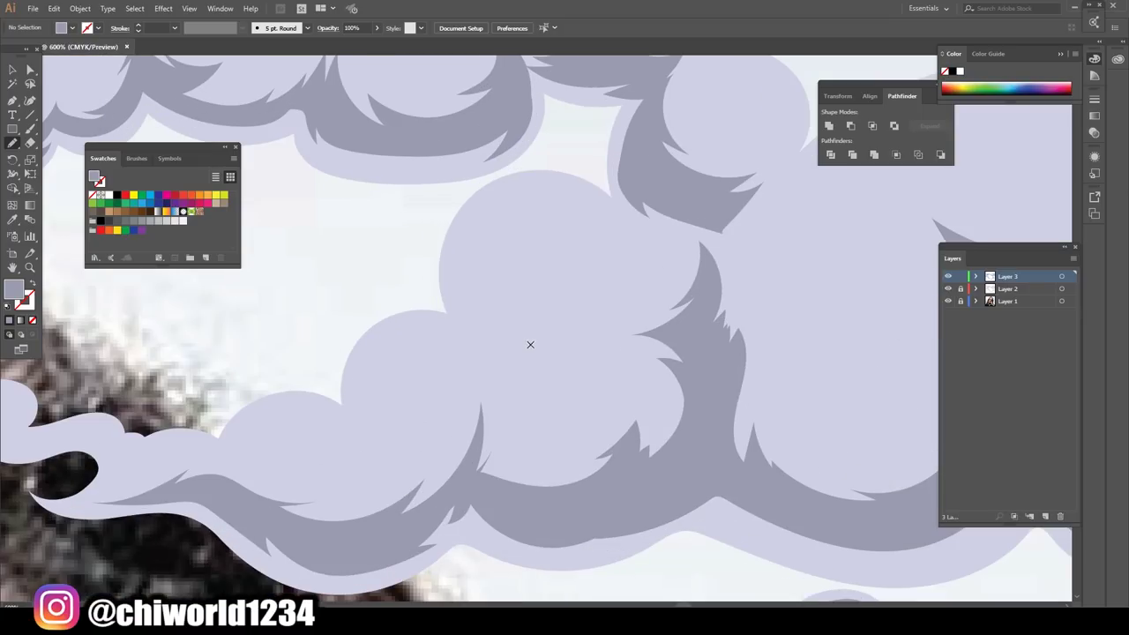
pyautogui.moveTo(519, 321)
pyautogui.mouseDown()
pyautogui.moveTo(475, 310)
pyautogui.moveTo(562, 373)
pyautogui.mouseUp()
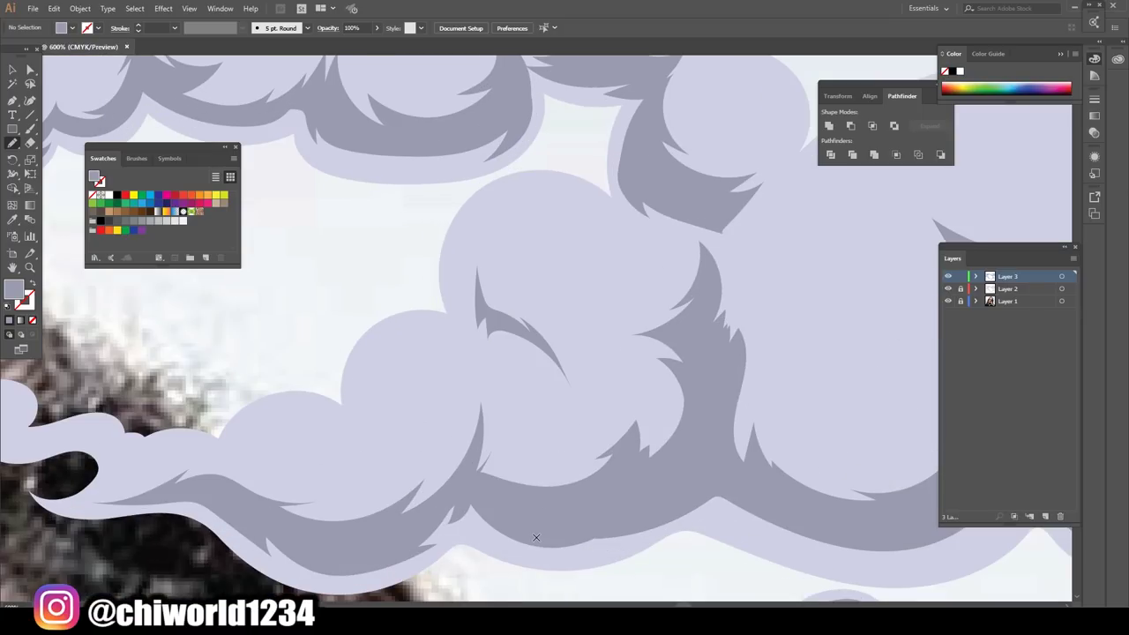
# - Shade another cloud with shadow strokes and a grey crescent near its top
pyautogui.hotkey('ctrl', '0')
pyautogui.scroll(2, 608, 534)
pyautogui.scroll(2, 616, 530)
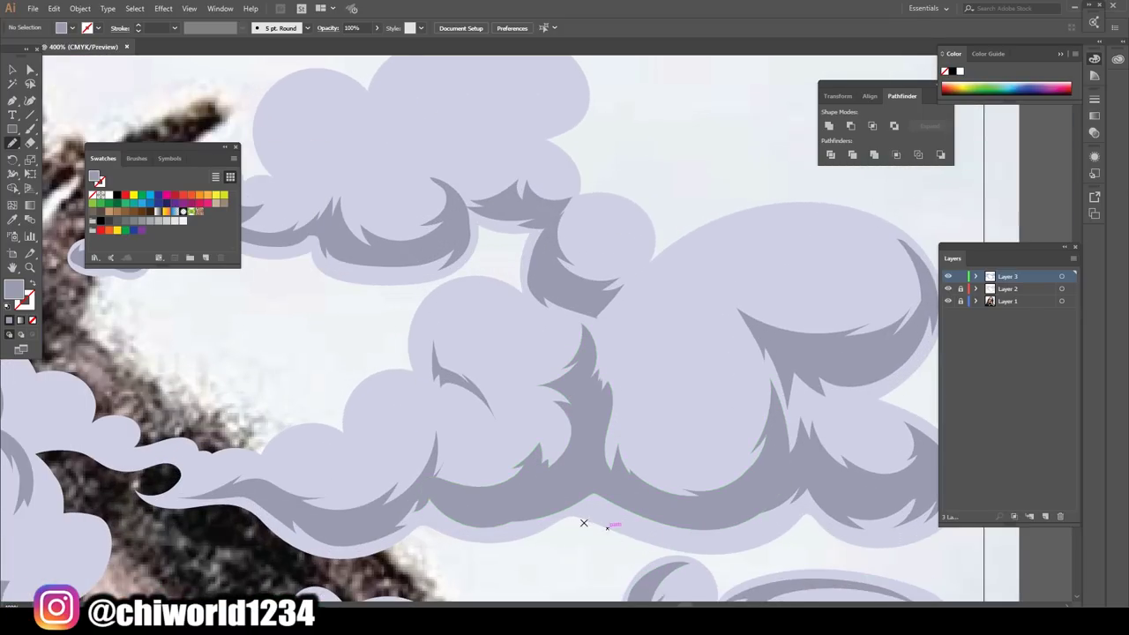
pyautogui.scroll(2, 582, 524)
pyautogui.moveTo(491, 295)
pyautogui.mouseDown()
pyautogui.moveTo(434, 259)
pyautogui.moveTo(474, 305)
pyautogui.mouseUp()
pyautogui.moveTo(480, 207)
pyautogui.mouseDown()
pyautogui.moveTo(607, 176)
pyautogui.moveTo(480, 196)
pyautogui.moveTo(468, 208)
pyautogui.mouseUp()
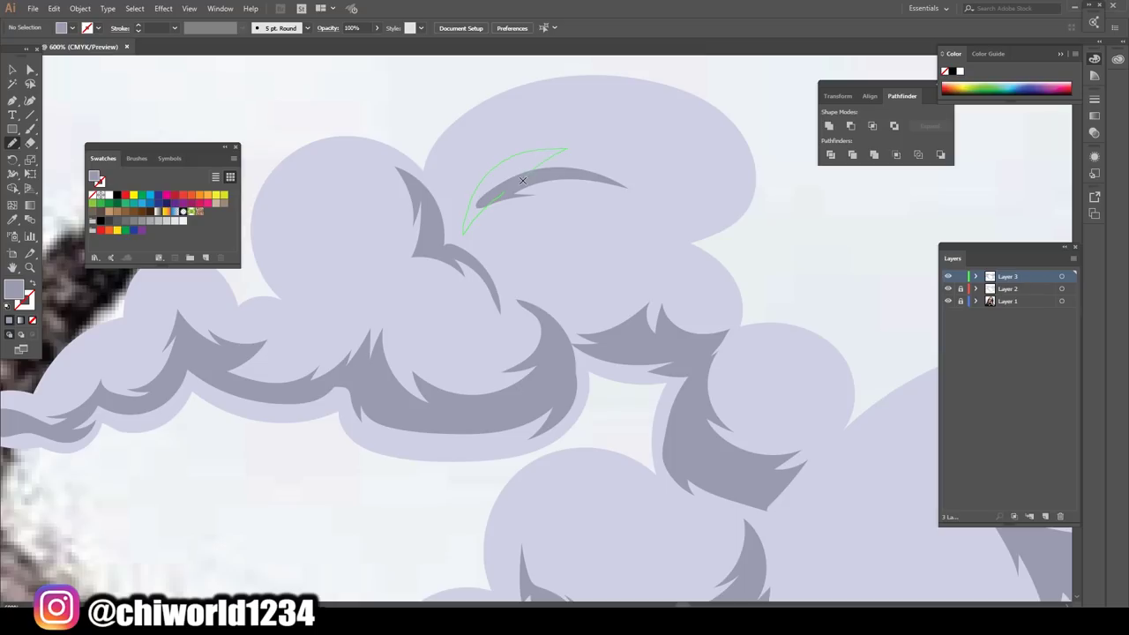
pyautogui.moveTo(522, 181); pyautogui.dragTo(510, 192)
# - Draw a thin grey crescent shadow on the cloud
pyautogui.scroll(-4, 706, 432)
pyautogui.scroll(-3, 679, 435)
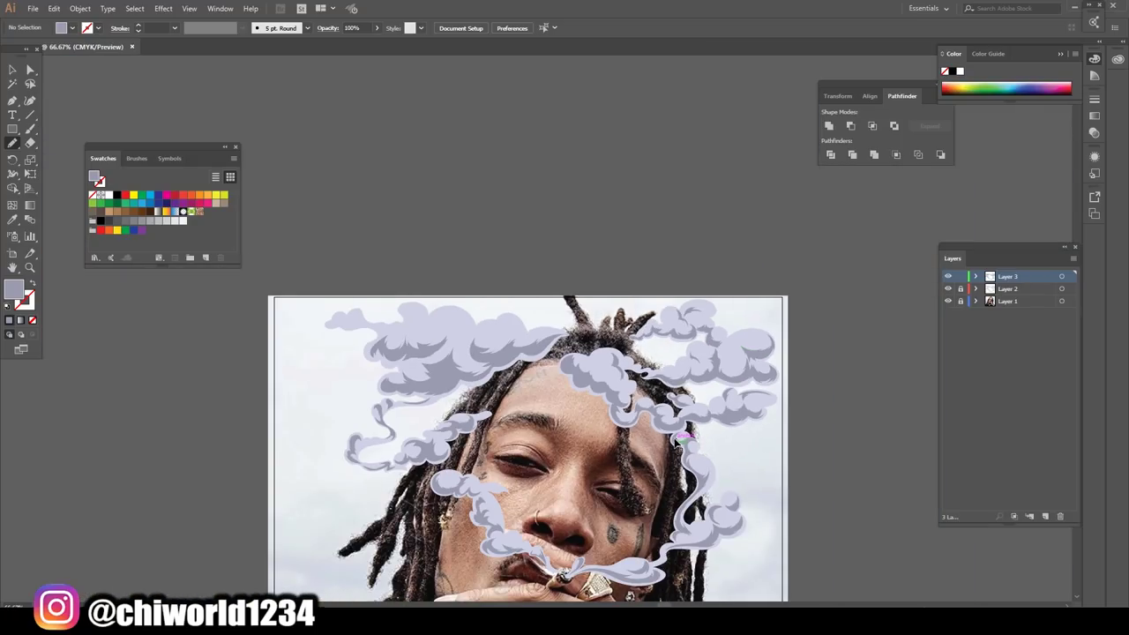
pyautogui.scroll(4, 674, 438)
pyautogui.scroll(1, 674, 437)
pyautogui.moveTo(388, 363); pyautogui.dragTo(511, 318)
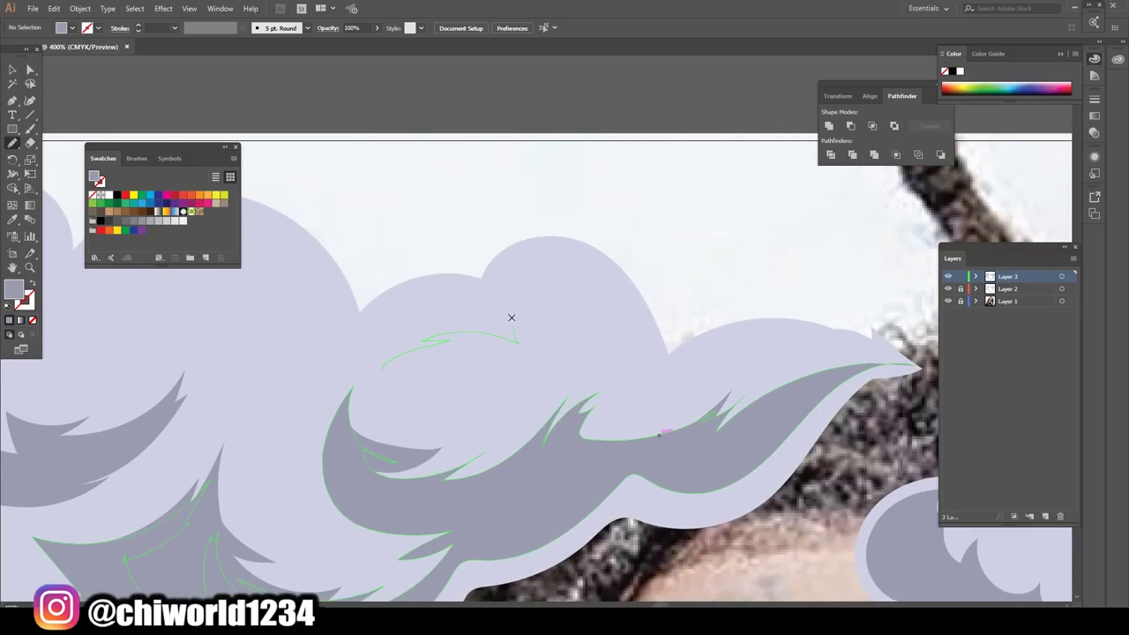
pyautogui.moveTo(421, 324); pyautogui.dragTo(363, 381)
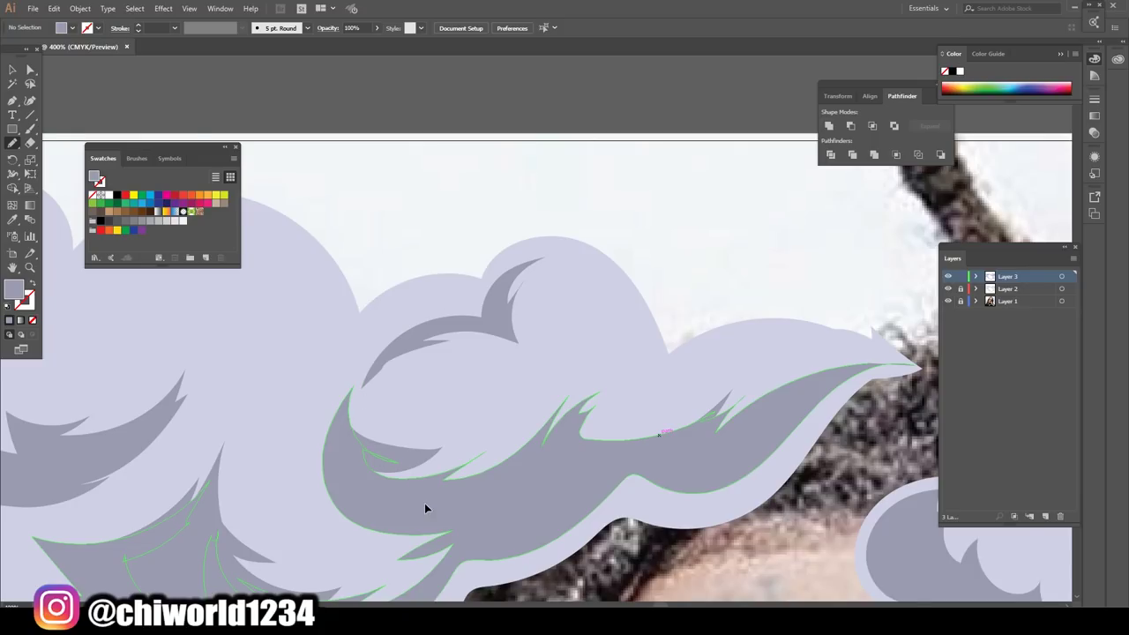
# - Add short shadow crescents to the upper lobes of the top-left cloud
pyautogui.scroll(-5, 424, 508)
pyautogui.scroll(4, 409, 474)
pyautogui.scroll(1, 408, 474)
pyautogui.moveTo(418, 344)
pyautogui.mouseDown()
pyautogui.moveTo(417, 295)
pyautogui.moveTo(412, 363)
pyautogui.mouseUp()
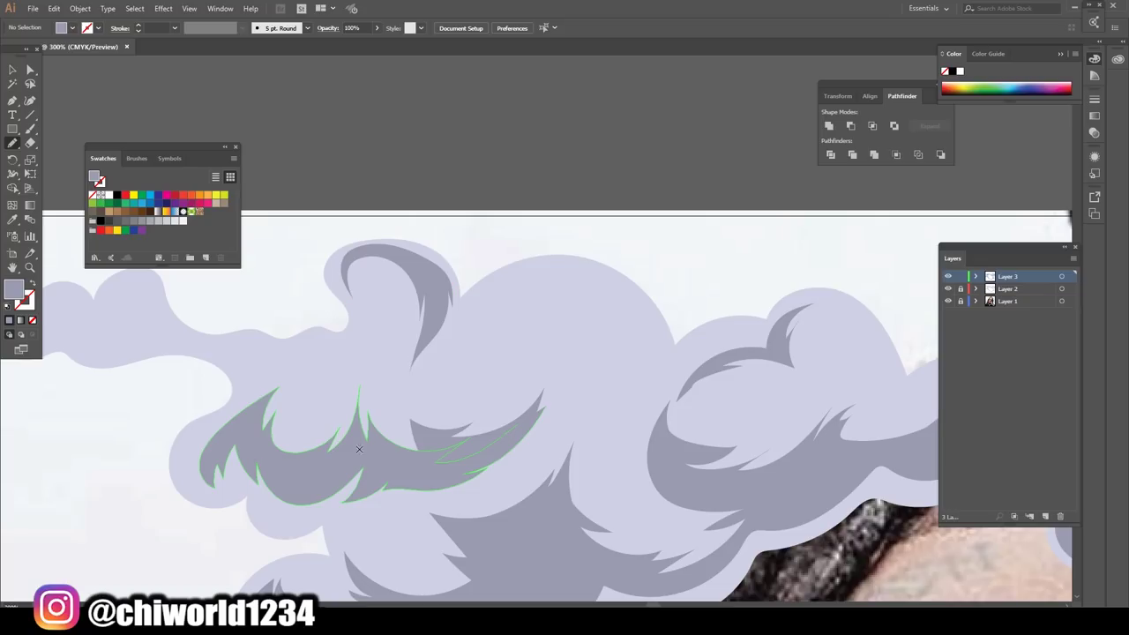
pyautogui.scroll(-5, 518, 596)
pyautogui.scroll(3, 518, 596)
pyautogui.scroll(2, 518, 596)
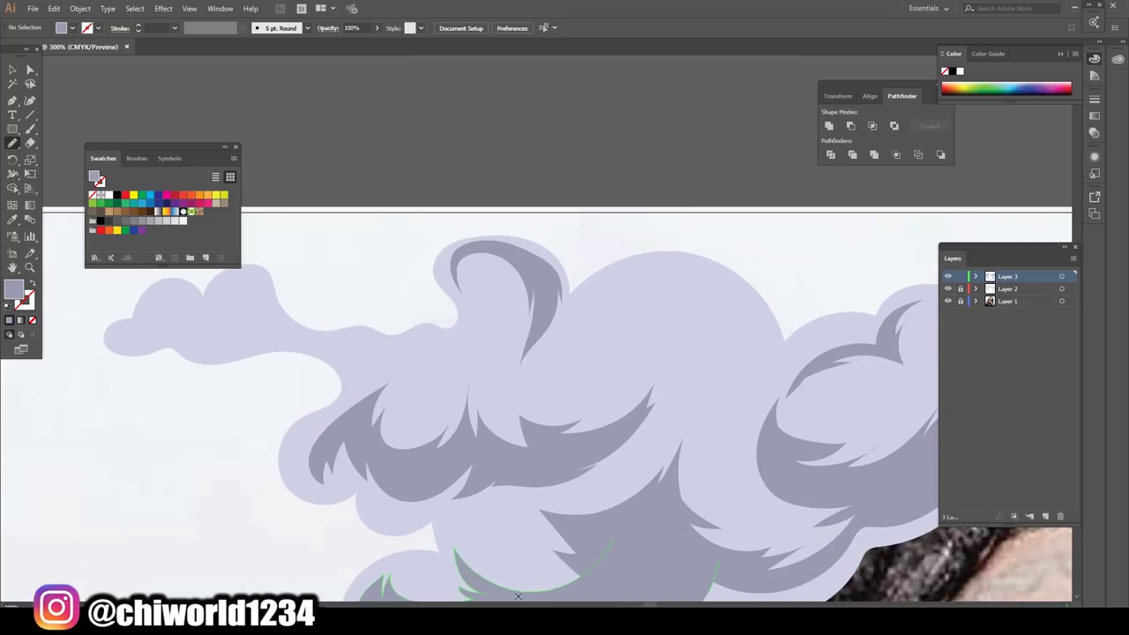
pyautogui.moveTo(701, 399)
pyautogui.mouseDown()
pyautogui.moveTo(680, 285)
pyautogui.moveTo(750, 338)
pyautogui.moveTo(701, 407)
pyautogui.mouseUp()
# - Draw closed shading curls inside the cloud, including one near its left end
pyautogui.scroll(-2, 851, 331)
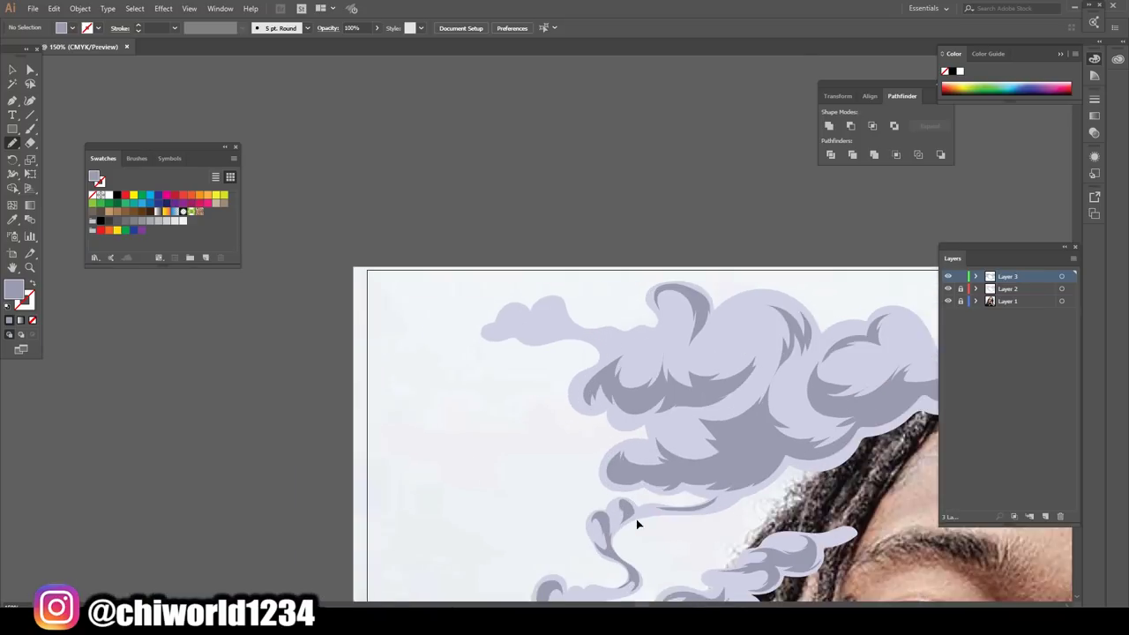
pyautogui.scroll(3, 638, 524)
pyautogui.moveTo(666, 357)
pyautogui.mouseDown()
pyautogui.moveTo(573, 305)
pyautogui.moveTo(469, 352)
pyautogui.moveTo(512, 370)
pyautogui.mouseUp()
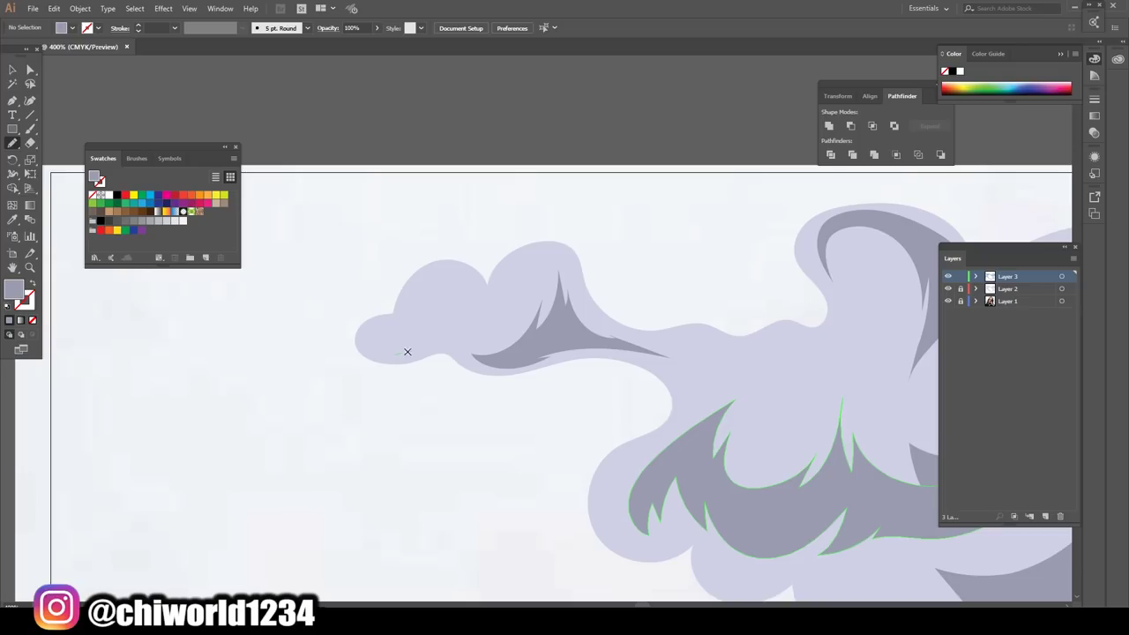
pyautogui.moveTo(407, 352)
pyautogui.mouseDown()
pyautogui.moveTo(461, 329)
pyautogui.moveTo(467, 267)
pyautogui.moveTo(425, 315)
pyautogui.mouseUp()
pyautogui.moveTo(377, 354)
pyautogui.mouseDown()
pyautogui.moveTo(421, 356)
pyautogui.moveTo(451, 334)
pyautogui.mouseUp()
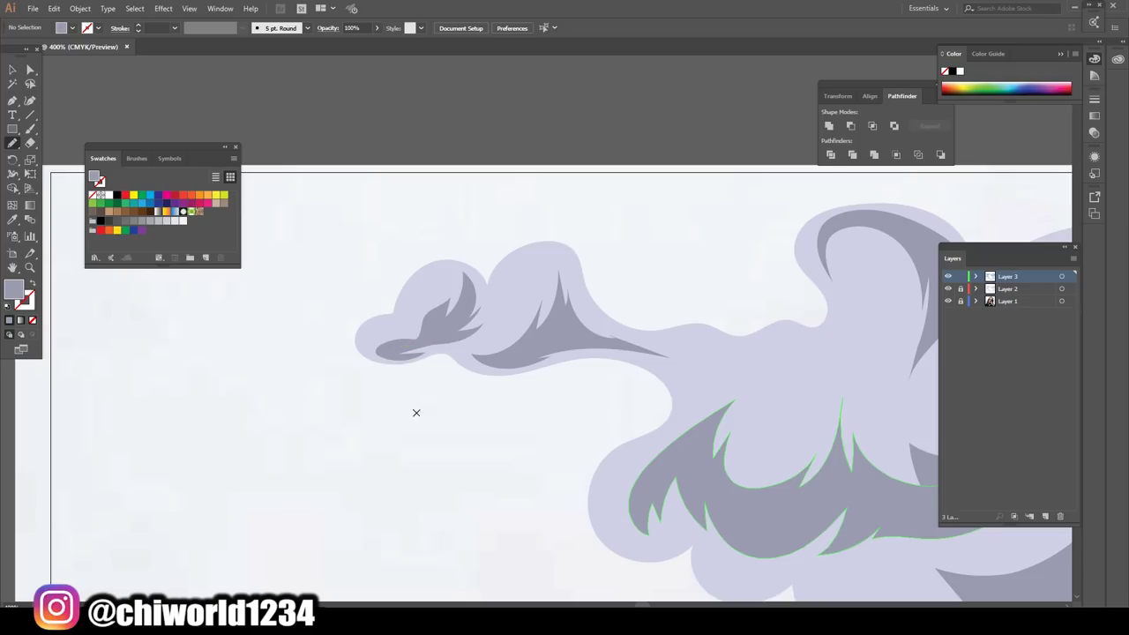
# - Add a dark shading spike and a looping curl with a small spike below it
pyautogui.scroll(-2, 591, 591)
pyautogui.scroll(4, 600, 577)
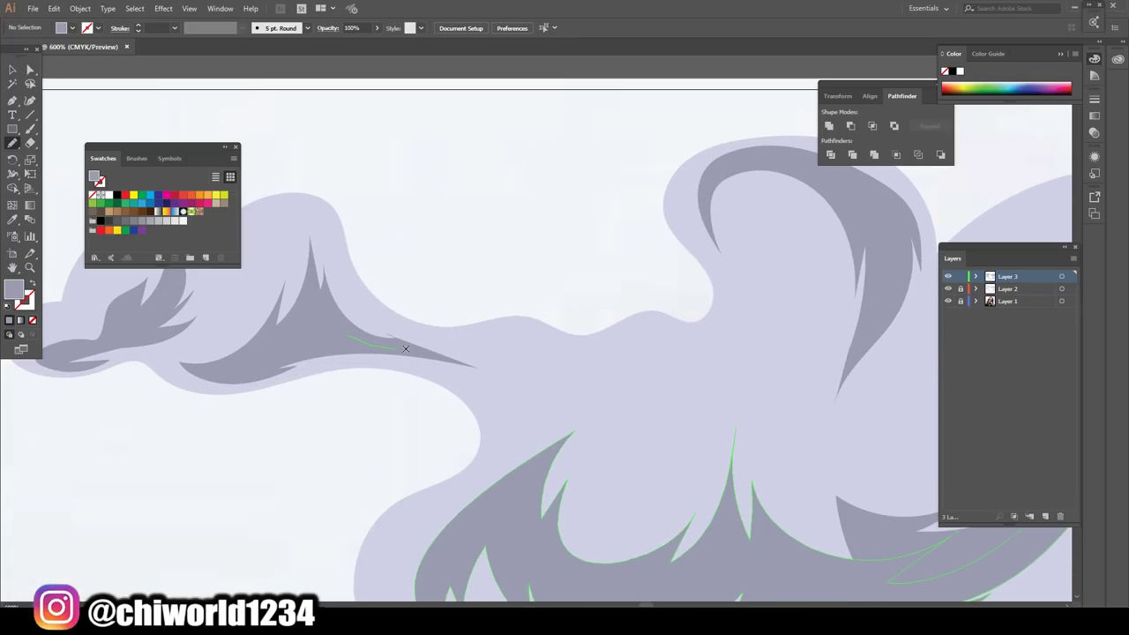
pyautogui.moveTo(367, 332); pyautogui.dragTo(361, 337)
pyautogui.moveTo(551, 376)
pyautogui.mouseDown()
pyautogui.moveTo(612, 385)
pyautogui.moveTo(642, 325)
pyautogui.moveTo(520, 325)
pyautogui.mouseUp()
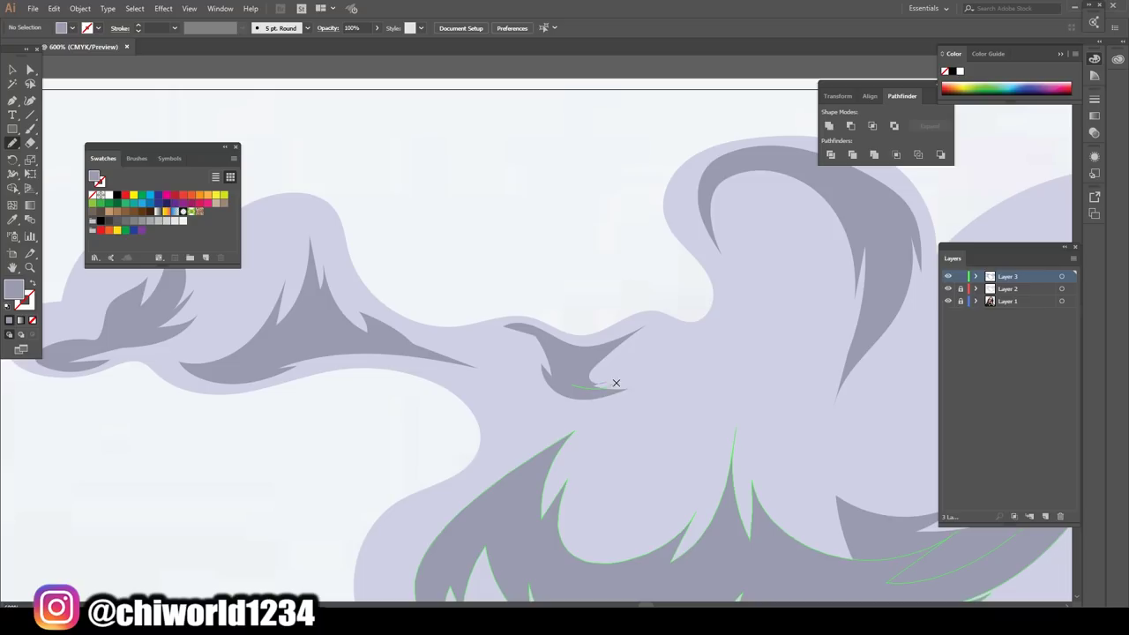
pyautogui.moveTo(615, 383)
pyautogui.mouseDown()
pyautogui.moveTo(499, 334)
pyautogui.moveTo(552, 334)
pyautogui.mouseUp()
# - Draw a shading stroke inside the cloud over the forehead
pyautogui.scroll(-3, 790, 471)
pyautogui.scroll(-2, 790, 476)
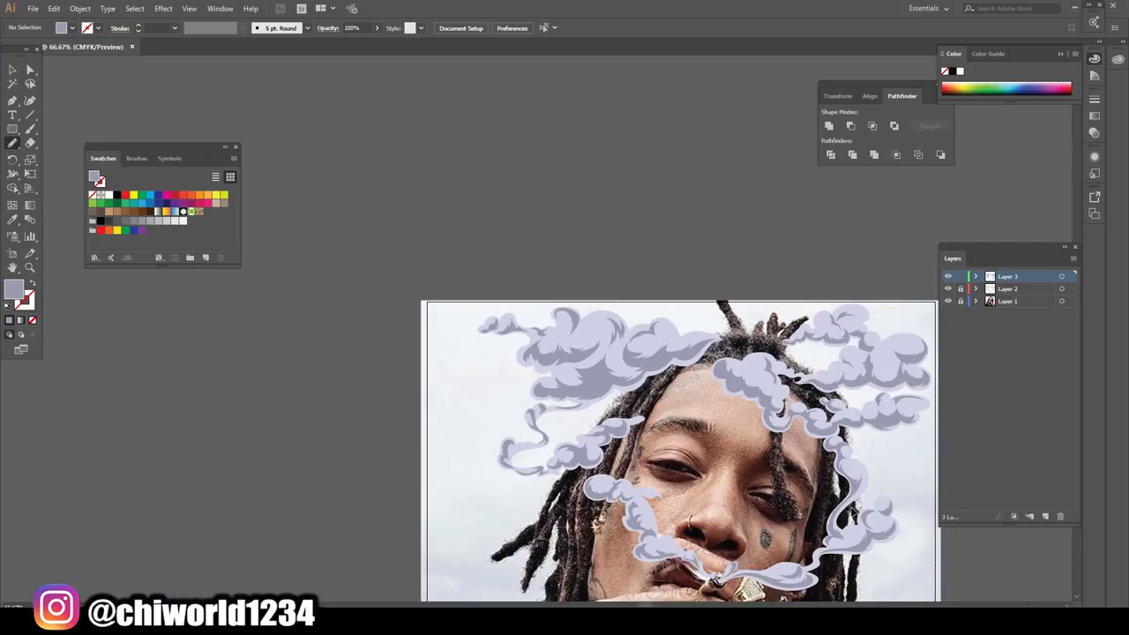
pyautogui.scroll(-1, 793, 486)
pyautogui.scroll(1, 793, 487)
pyautogui.scroll(2, 794, 485)
pyautogui.scroll(2, 783, 481)
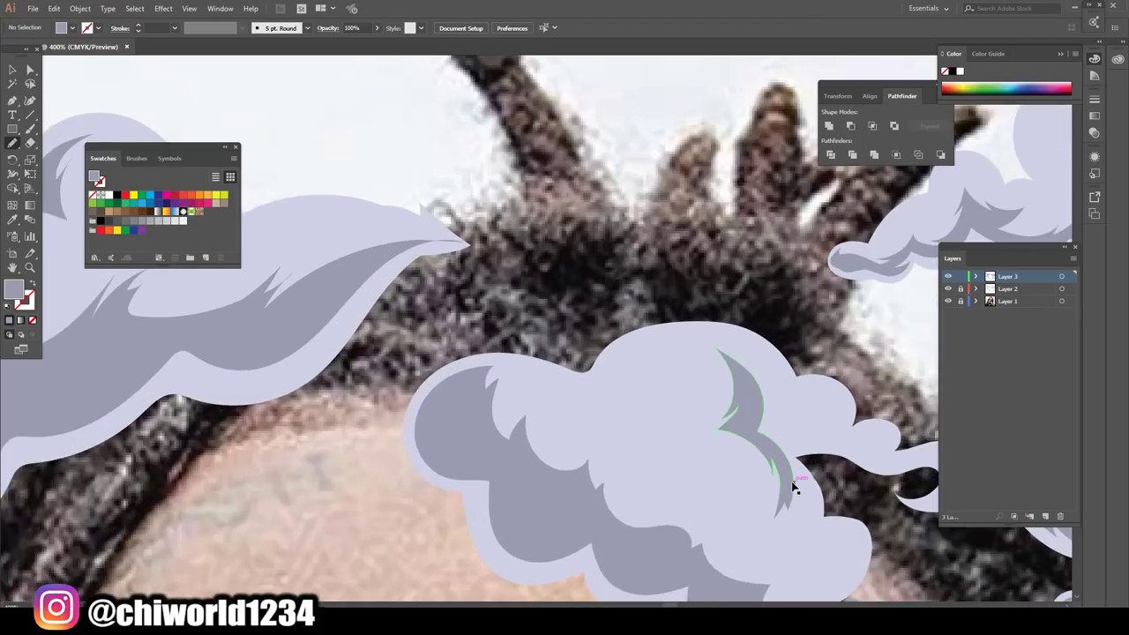
pyautogui.scroll(2, 781, 478)
pyautogui.moveTo(522, 442); pyautogui.dragTo(542, 354)
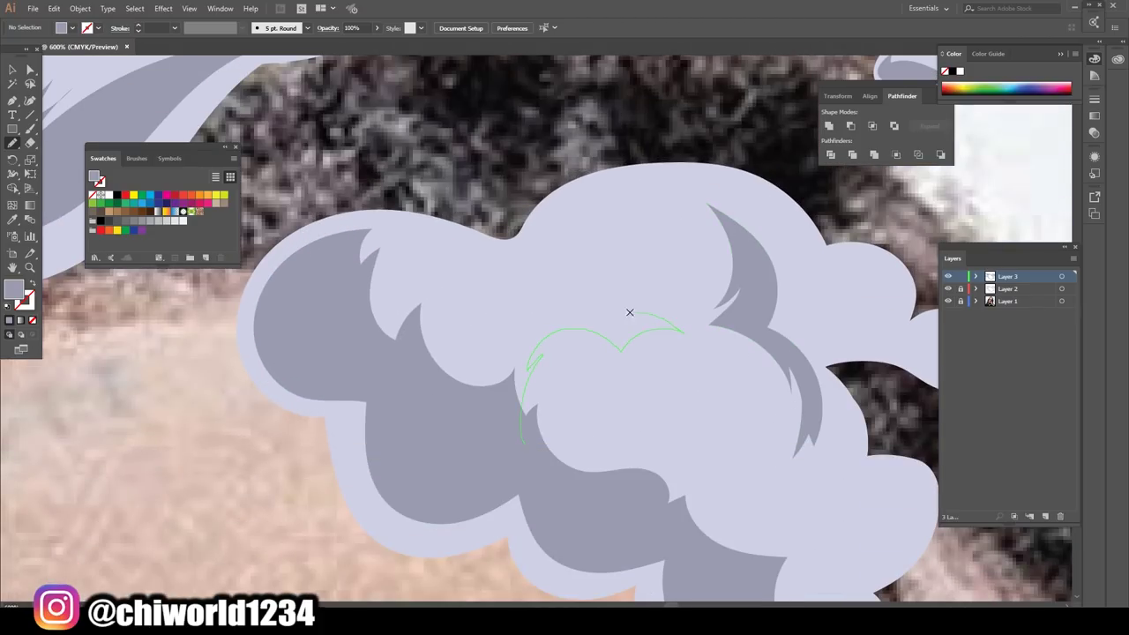
pyautogui.moveTo(469, 358); pyautogui.dragTo(470, 359)
# - Add a shading spike in the large cloud
pyautogui.scroll(-3, 719, 587)
pyautogui.scroll(-2, 719, 587)
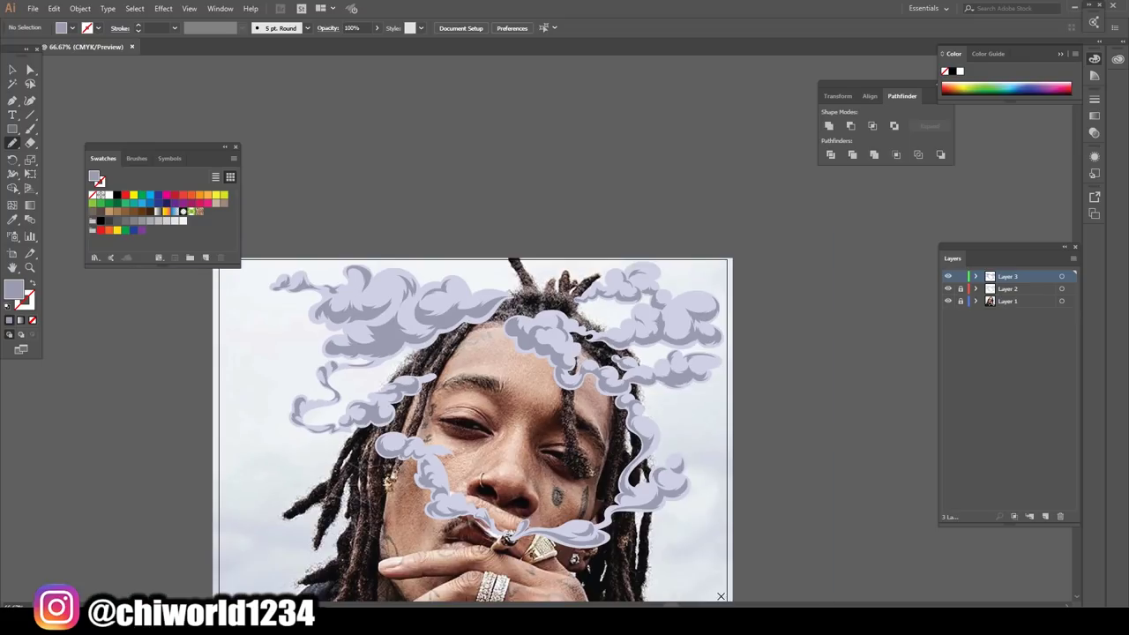
pyautogui.scroll(-1, 718, 587)
pyautogui.scroll(3, 710, 575)
pyautogui.scroll(2, 715, 503)
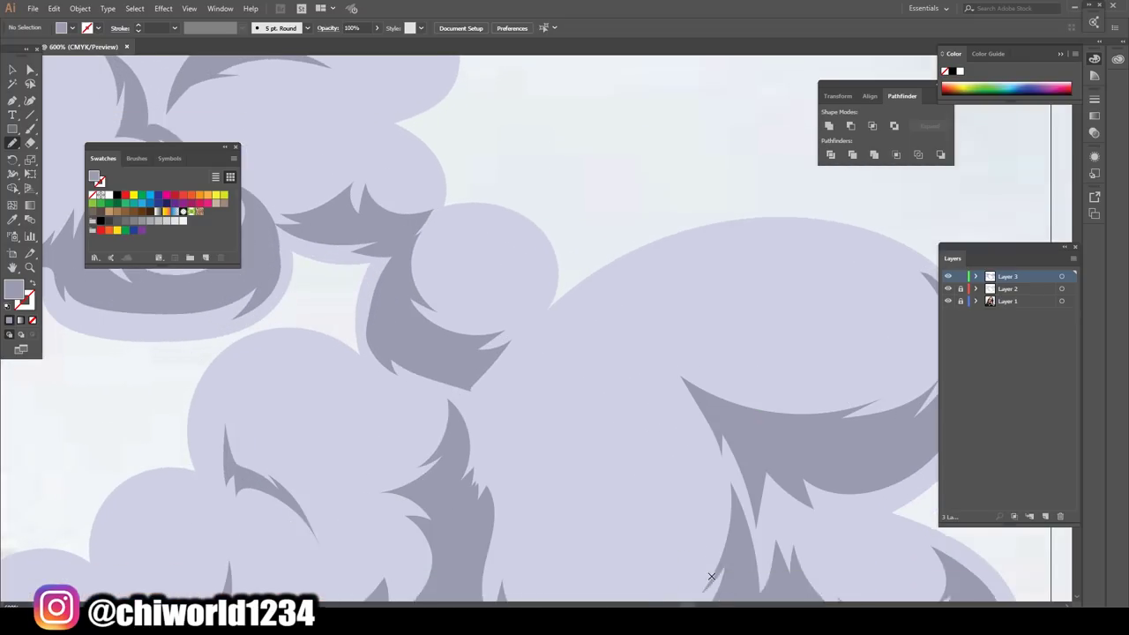
pyautogui.scroll(1, 719, 439)
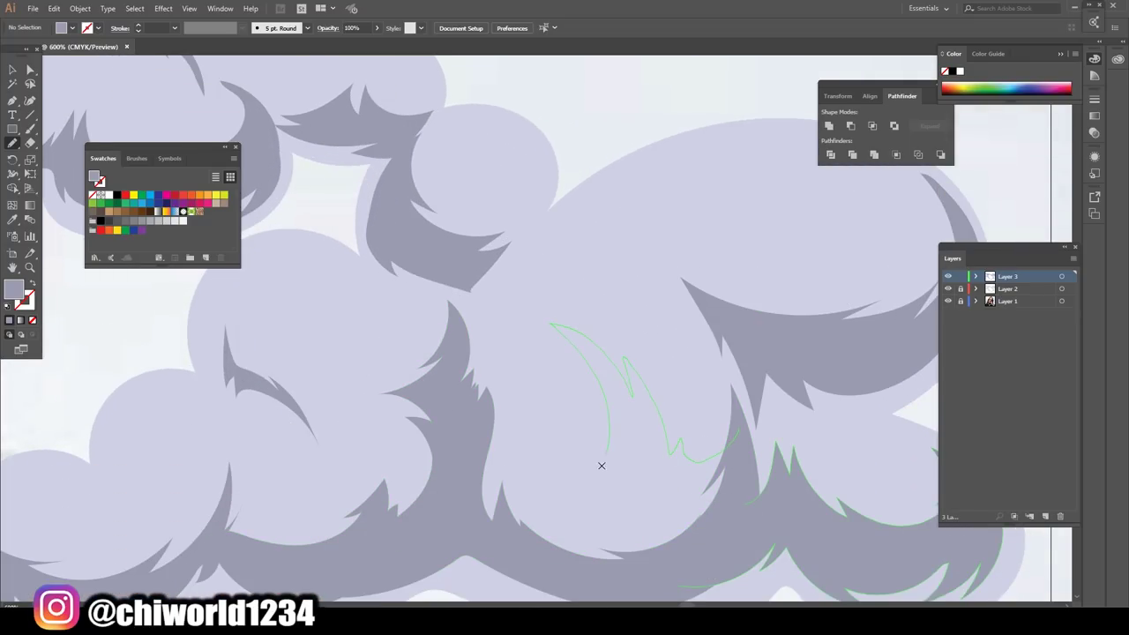
pyautogui.moveTo(601, 575); pyautogui.dragTo(604, 575)
# - Add a dark shading tuft to the cloud
pyautogui.scroll(-3, 918, 505)
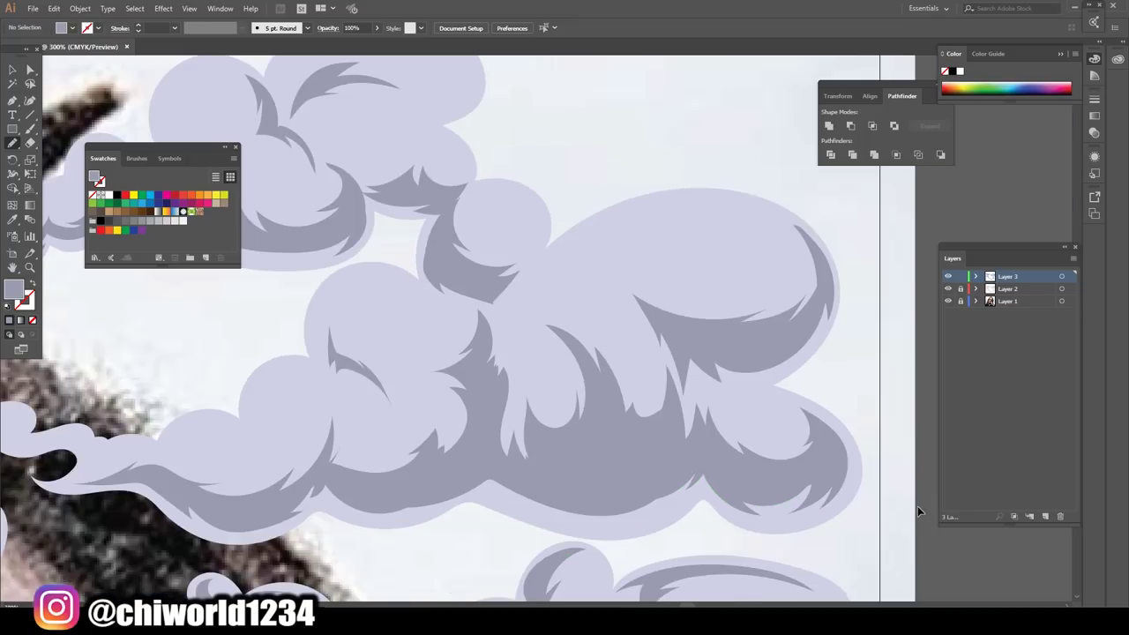
pyautogui.scroll(-2, 899, 503)
pyautogui.scroll(-1, 841, 515)
pyautogui.scroll(3, 840, 509)
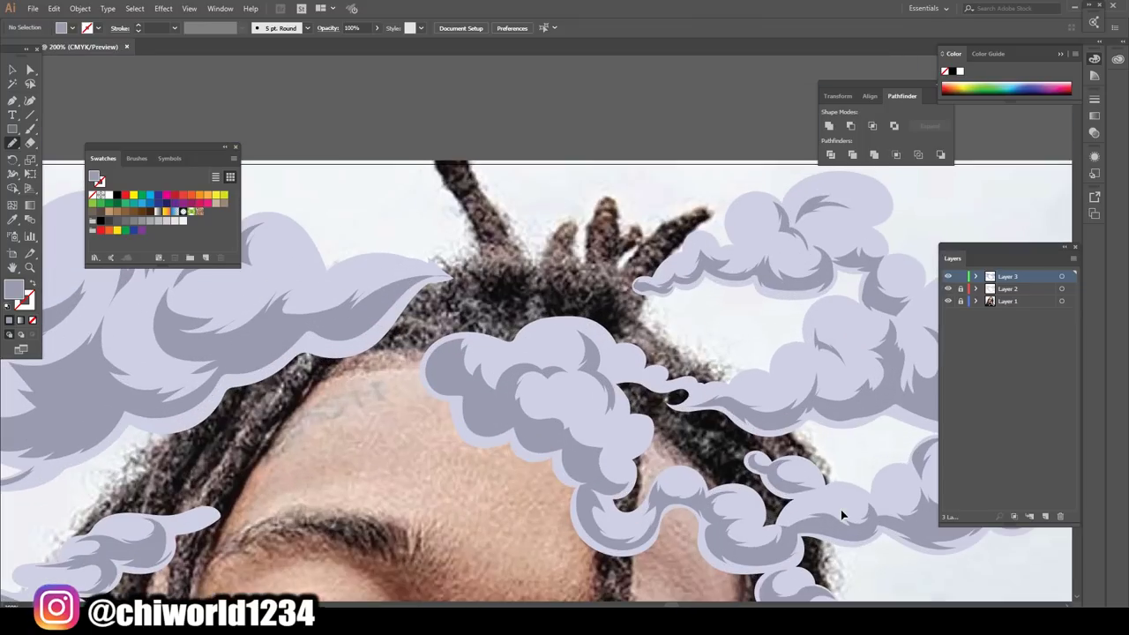
pyautogui.scroll(3, 840, 509)
pyautogui.scroll(2, 839, 509)
pyautogui.scroll(2, 840, 509)
pyautogui.scroll(1, 836, 514)
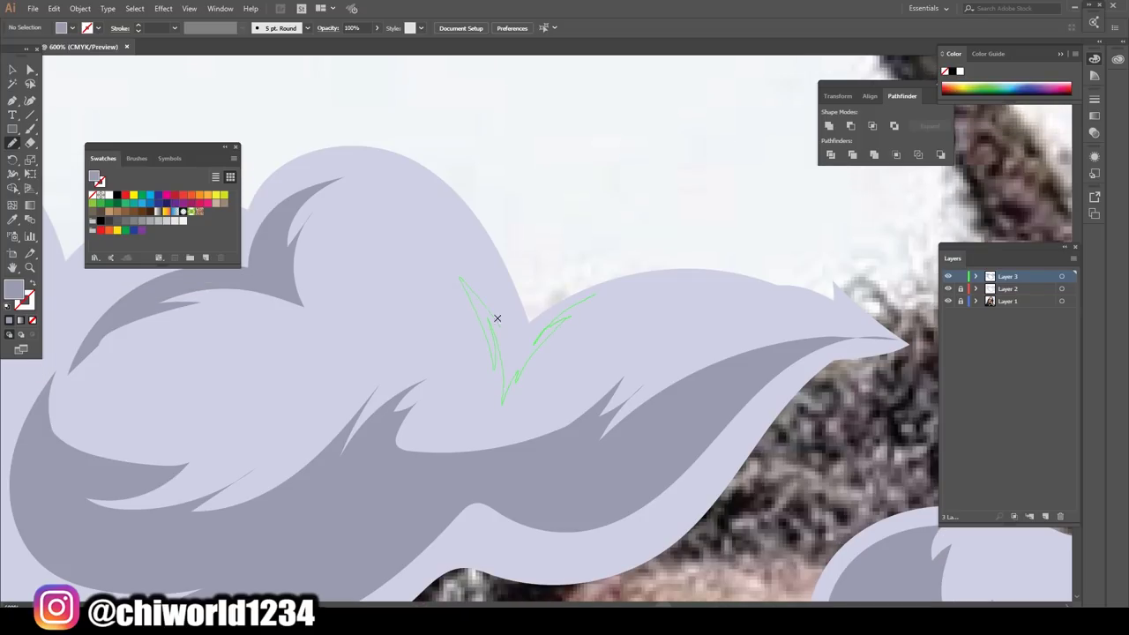
pyautogui.moveTo(534, 324); pyautogui.dragTo(654, 285)
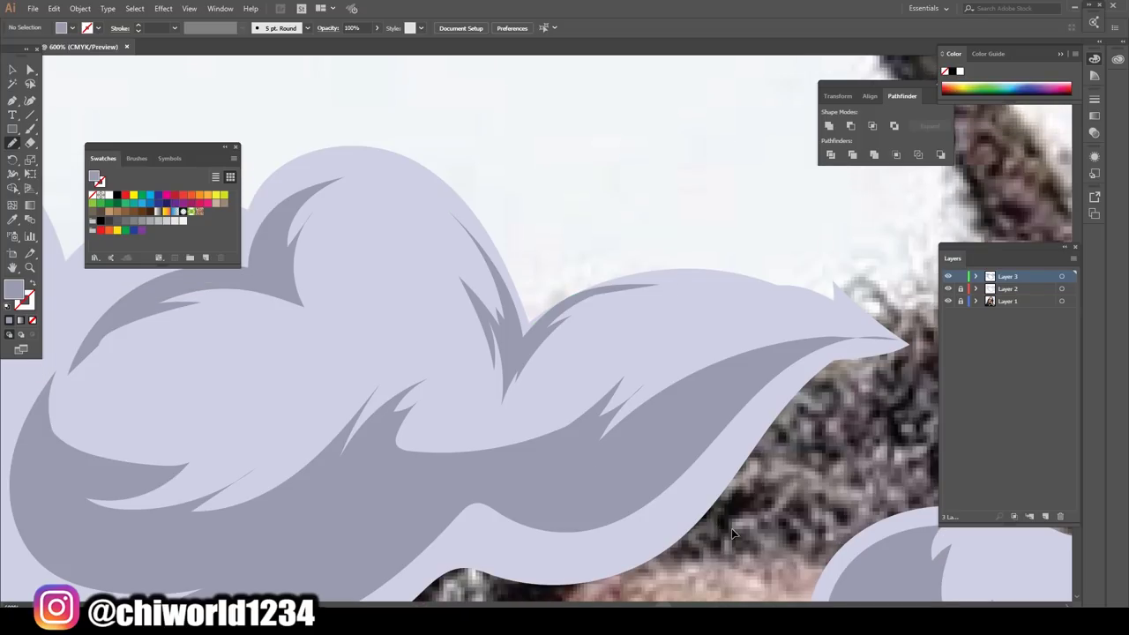
# - Draw a final dark shading curl inside the cloud and zoom back out
pyautogui.scroll(-5, 731, 528)
pyautogui.scroll(-1, 734, 530)
pyautogui.scroll(1, 732, 526)
pyautogui.scroll(3, 729, 522)
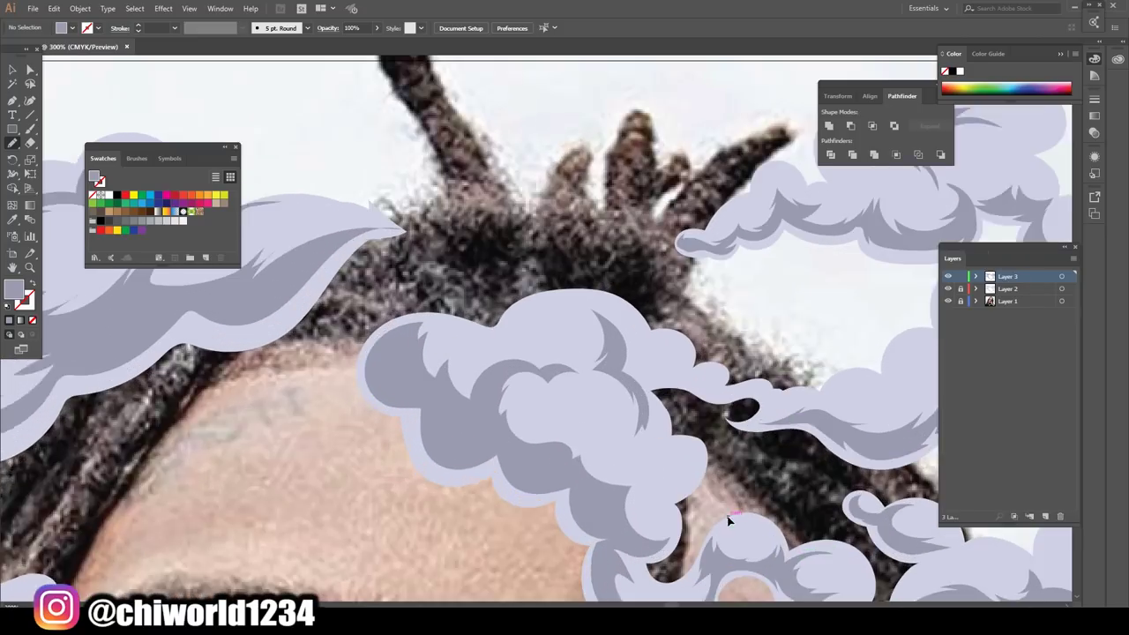
pyautogui.scroll(2, 728, 520)
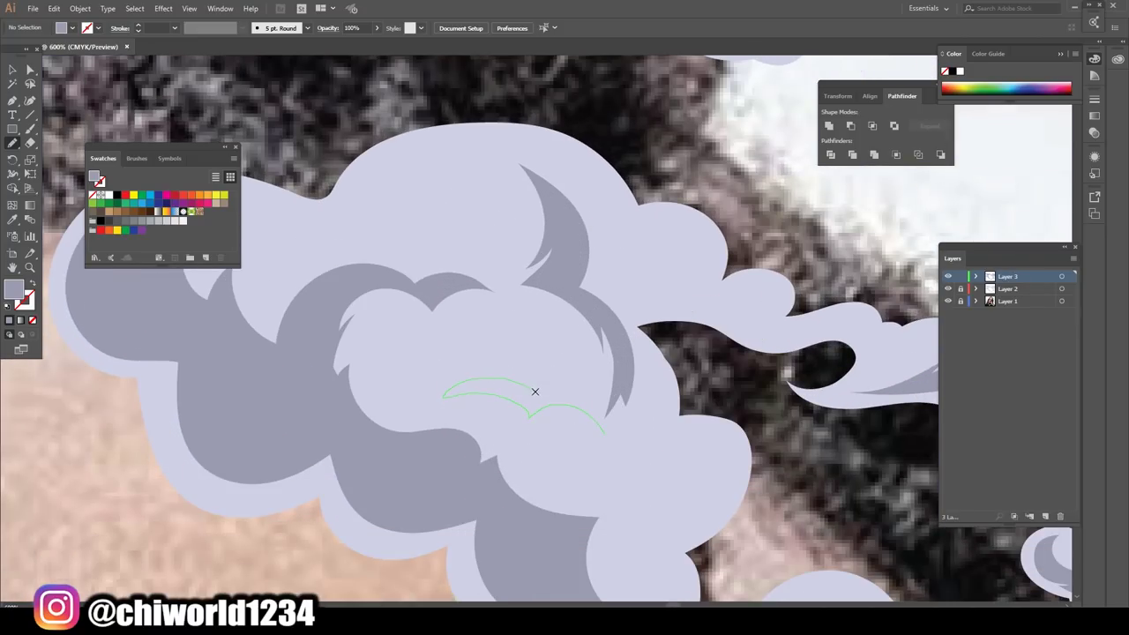
pyautogui.moveTo(620, 457); pyautogui.dragTo(610, 432)
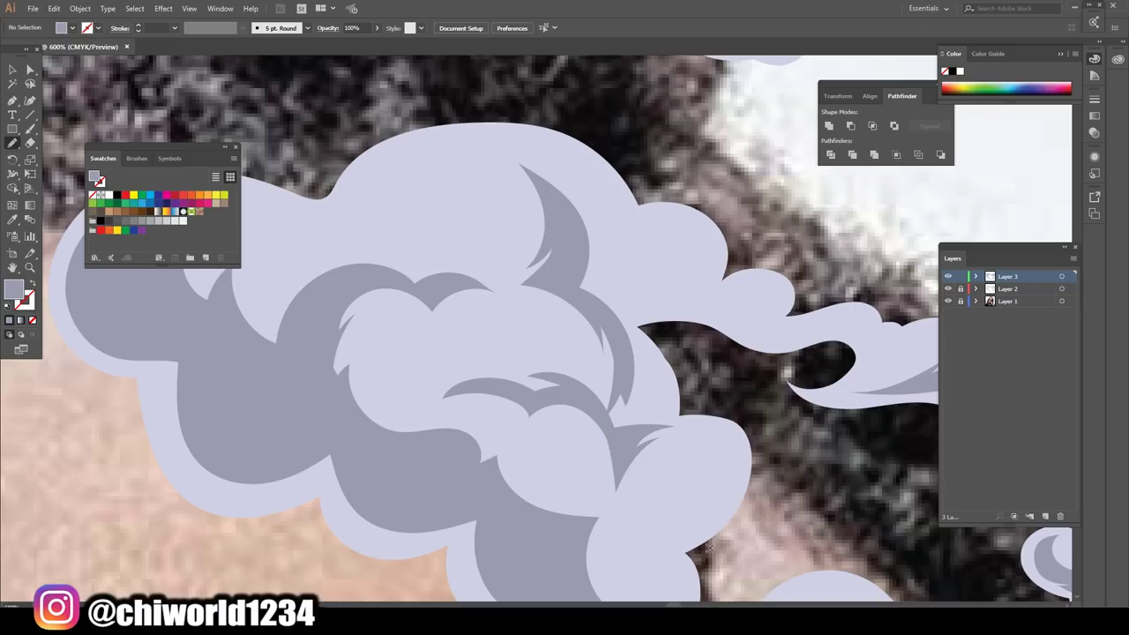
pyautogui.scroll(-4, 702, 526)
pyautogui.scroll(-2, 702, 526)
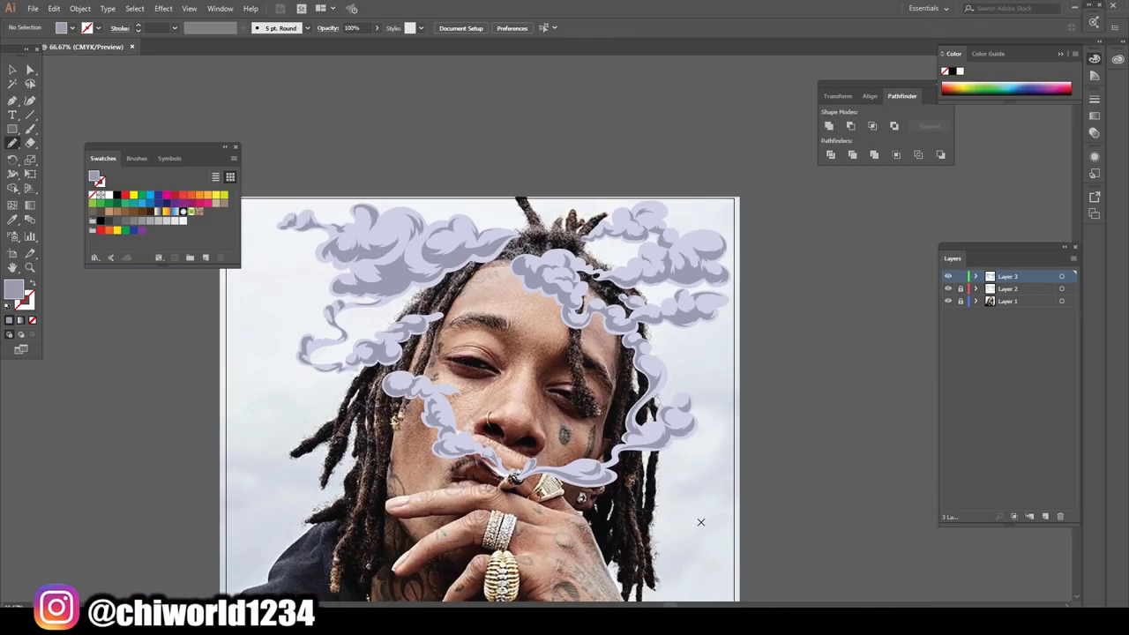
pyautogui.scroll(-1, 669, 521)
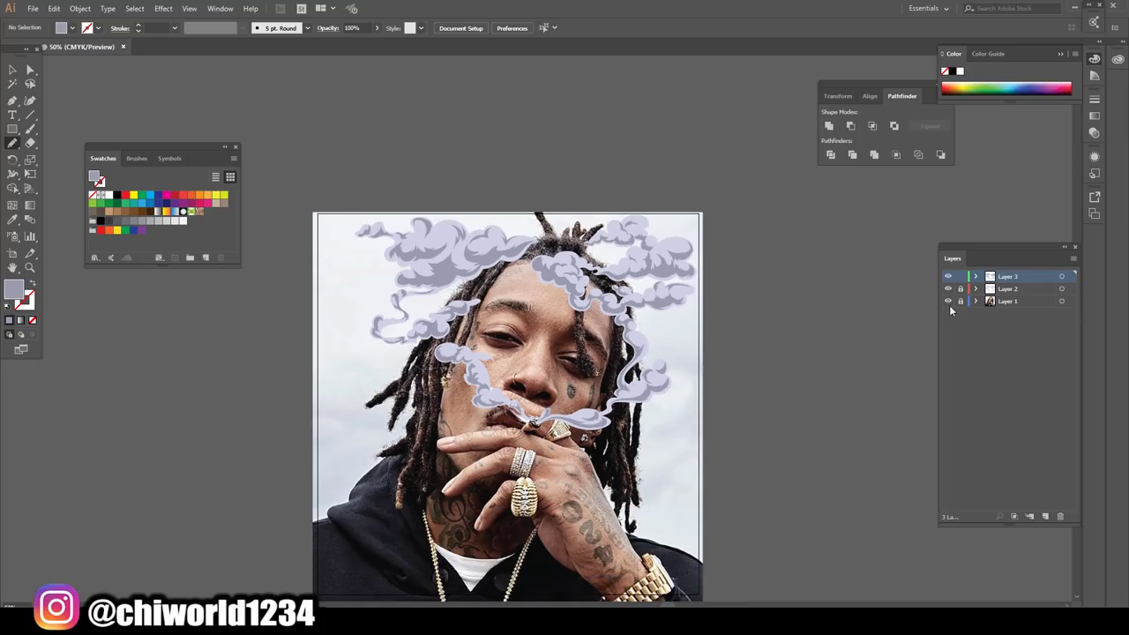
# - Lock Layer 3 and add a new Layer 4 on top for outlines
pyautogui.click(962, 277)
pyautogui.click(1045, 516)
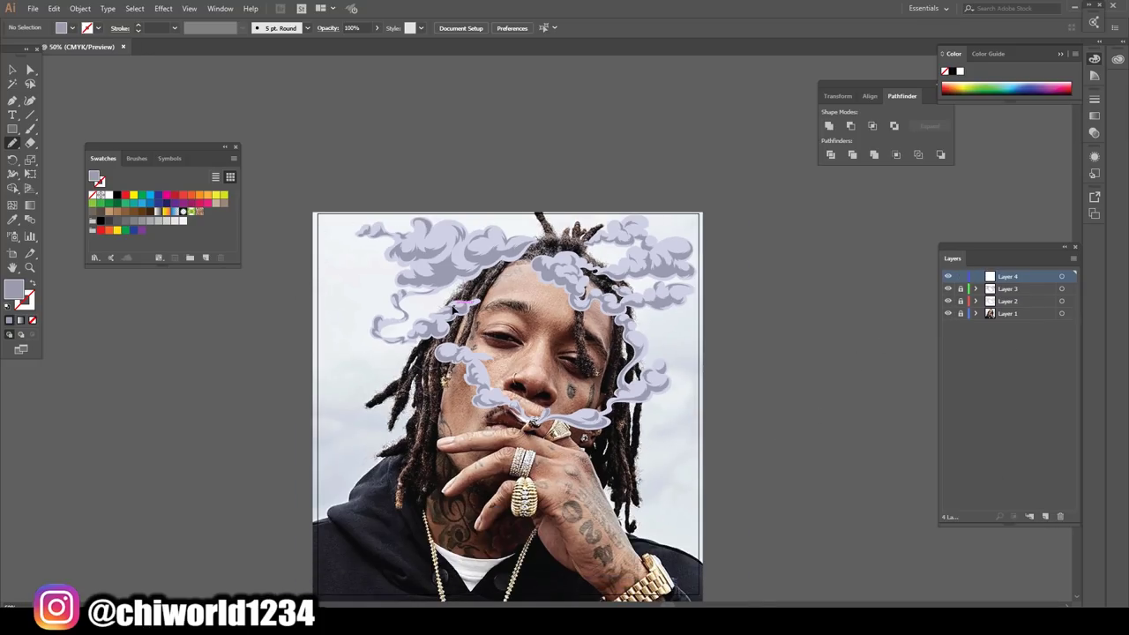
pyautogui.scroll(1, 454, 307)
# - Set the fill colour to dark slate 373944
pyautogui.doubleClick(11, 290)
pyautogui.moveTo(30, 88); pyautogui.dragTo(46, 130)
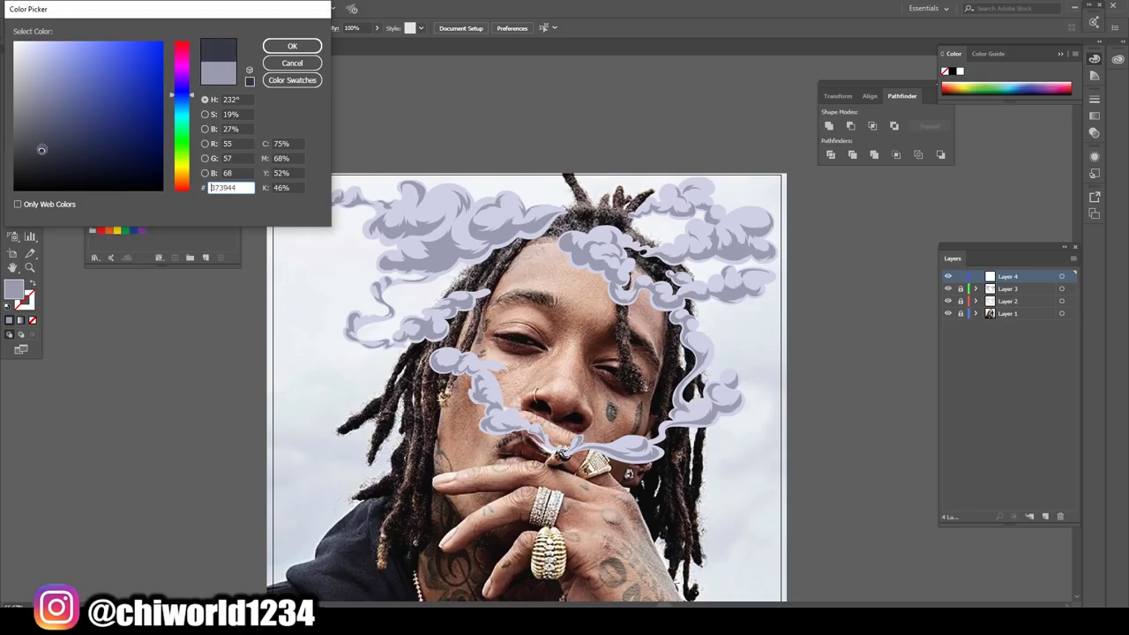
pyautogui.click(292, 46)
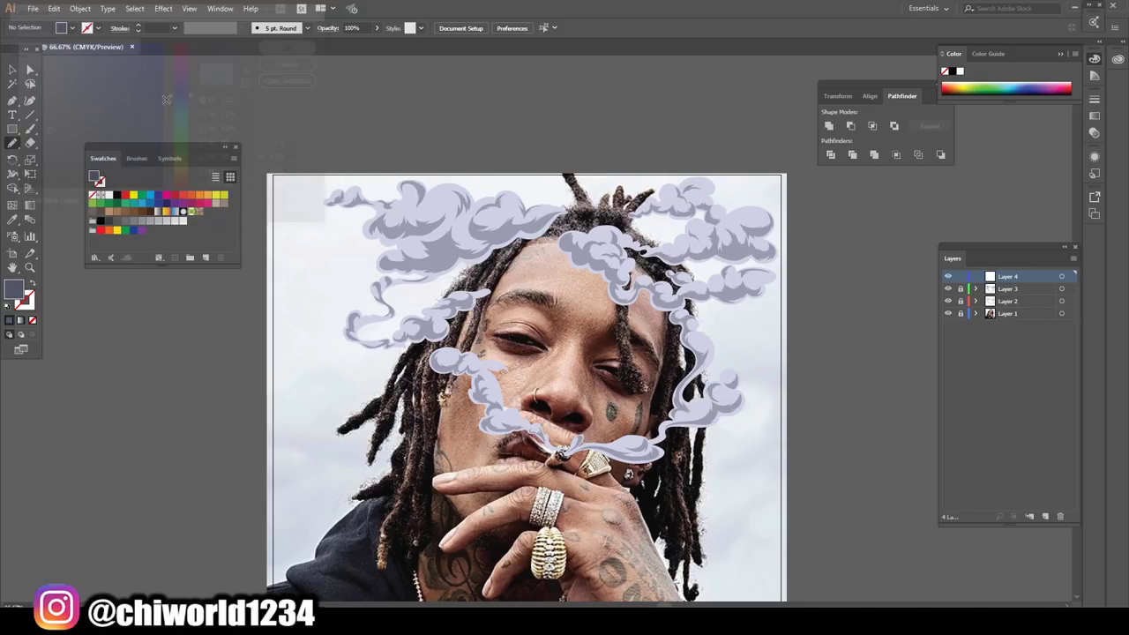
pyautogui.scroll(2, 446, 331)
pyautogui.scroll(1, 446, 331)
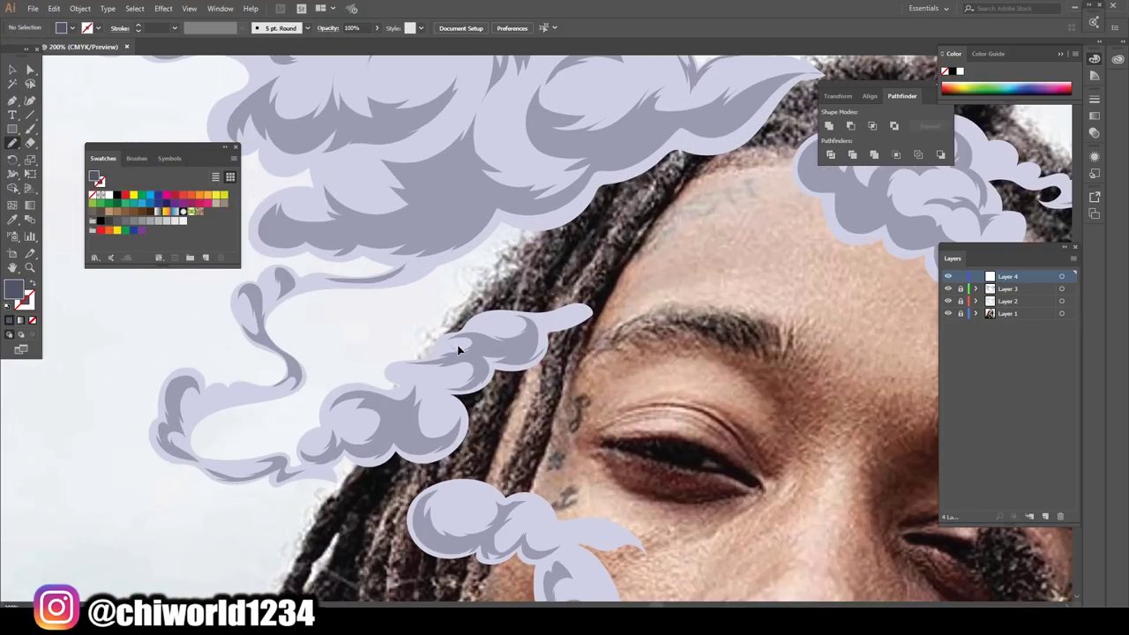
pyautogui.scroll(1, 456, 350)
pyautogui.scroll(1, 456, 350)
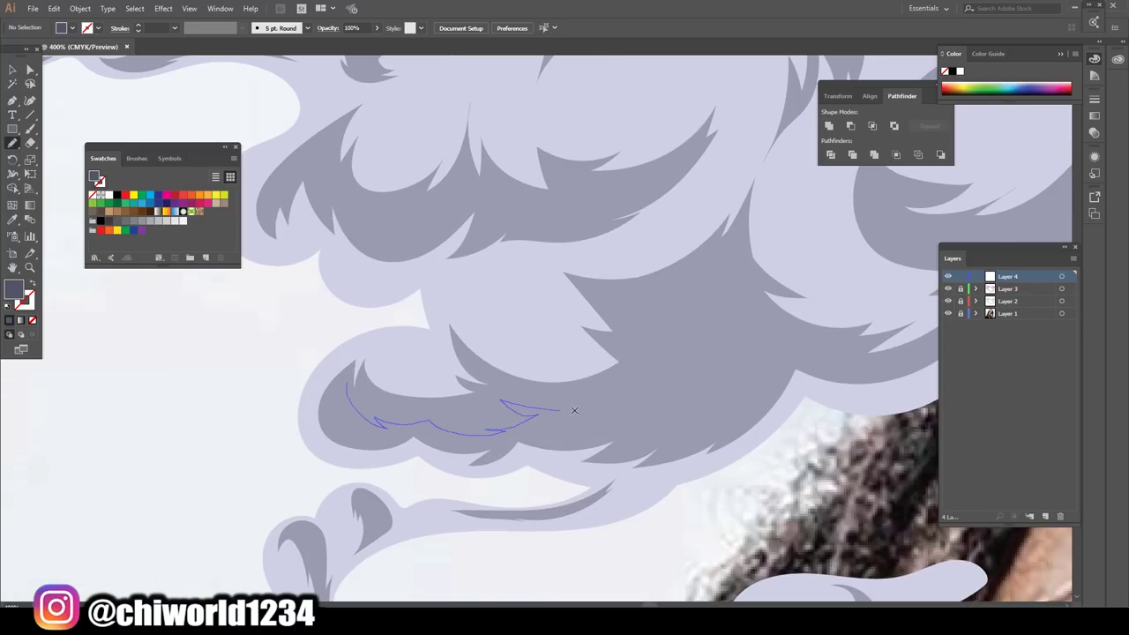
# - Finish a spiky navy shadow along a cloud's bottom and add a small shadow spike at its left tip
pyautogui.moveTo(574, 410); pyautogui.dragTo(622, 450)
pyautogui.moveTo(584, 423); pyautogui.dragTo(524, 436)
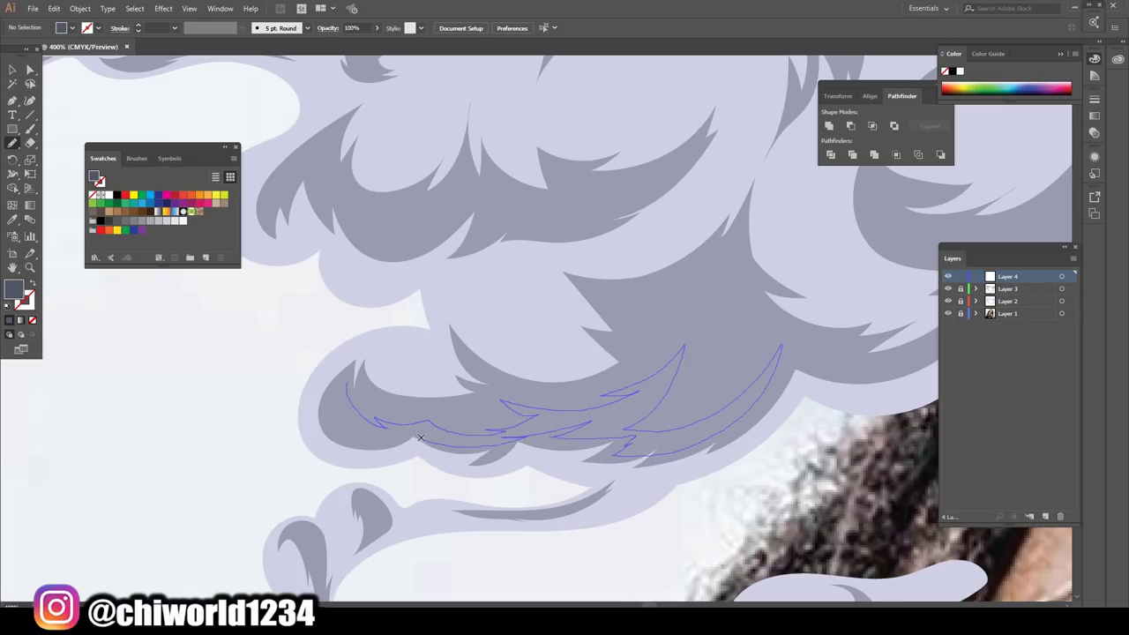
pyautogui.moveTo(339, 386); pyautogui.dragTo(336, 389)
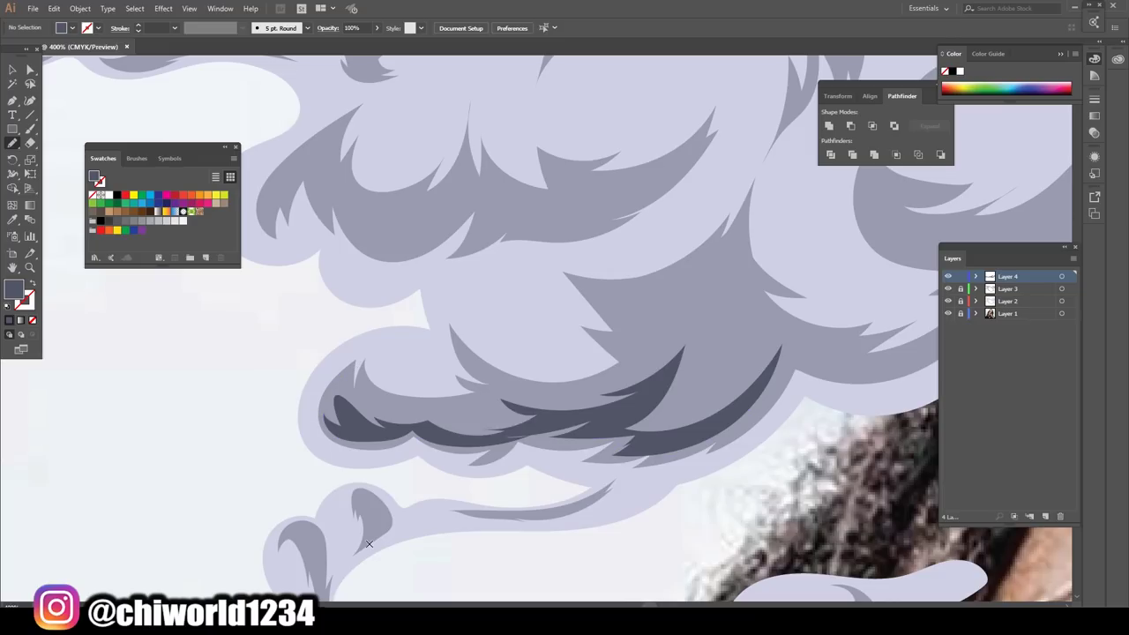
pyautogui.hotkey('ctrl', '0')
pyautogui.scroll(5, 440, 447)
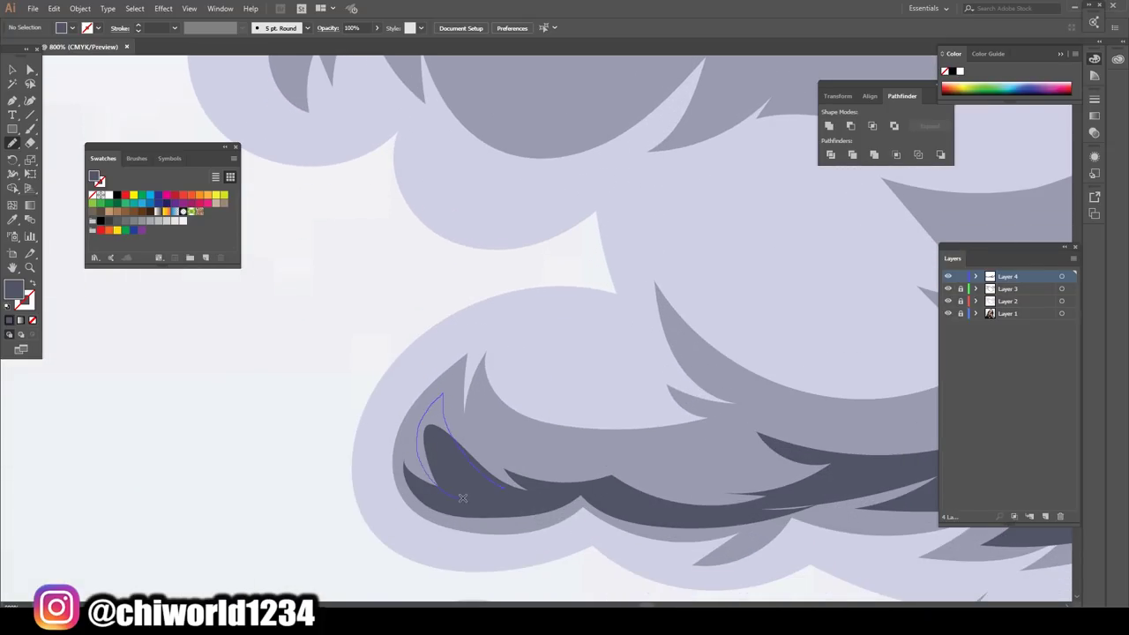
pyautogui.moveTo(463, 498); pyautogui.dragTo(465, 500)
pyautogui.moveTo(438, 433); pyautogui.dragTo(438, 434)
# - Draw a closed dark navy shadow shape along the cloud's lower edge and underside
pyautogui.scroll(-5, 479, 550)
pyautogui.scroll(-5, 485, 537)
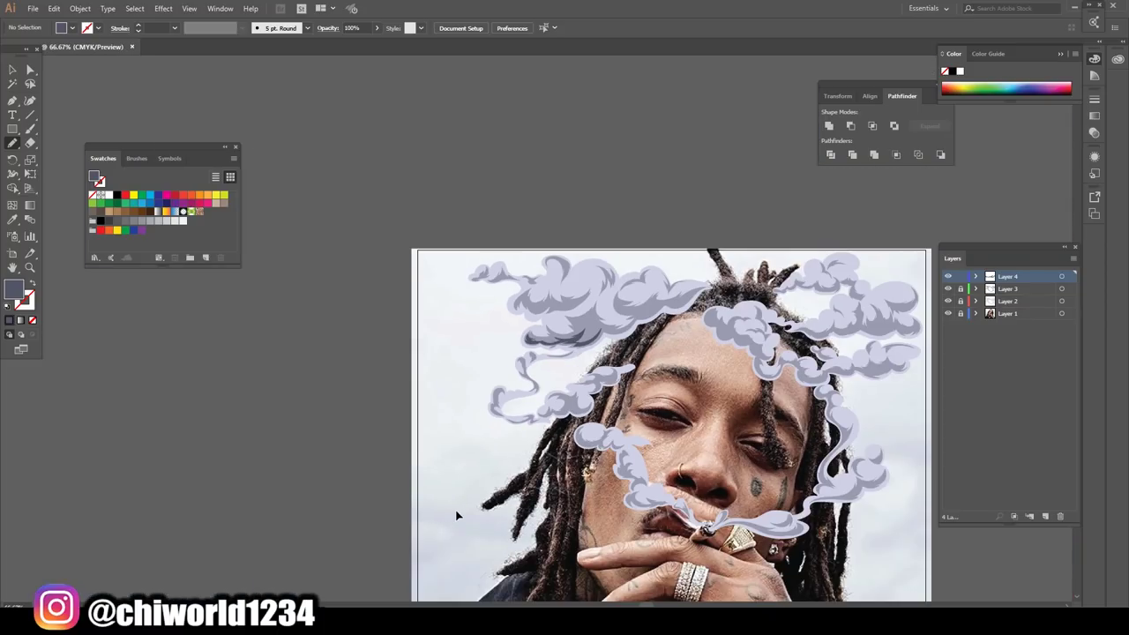
pyautogui.scroll(1, 456, 515)
pyautogui.scroll(2, 458, 511)
pyautogui.scroll(2, 461, 507)
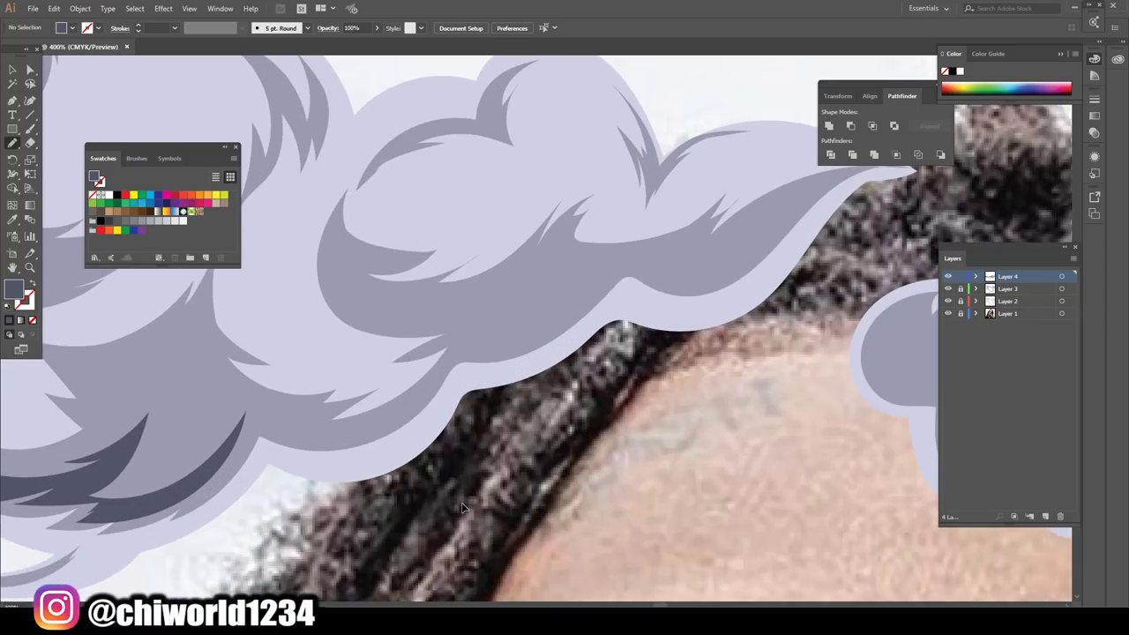
pyautogui.scroll(1, 461, 501)
pyautogui.moveTo(275, 463)
pyautogui.mouseDown()
pyautogui.moveTo(502, 397)
pyautogui.moveTo(518, 317)
pyautogui.mouseUp()
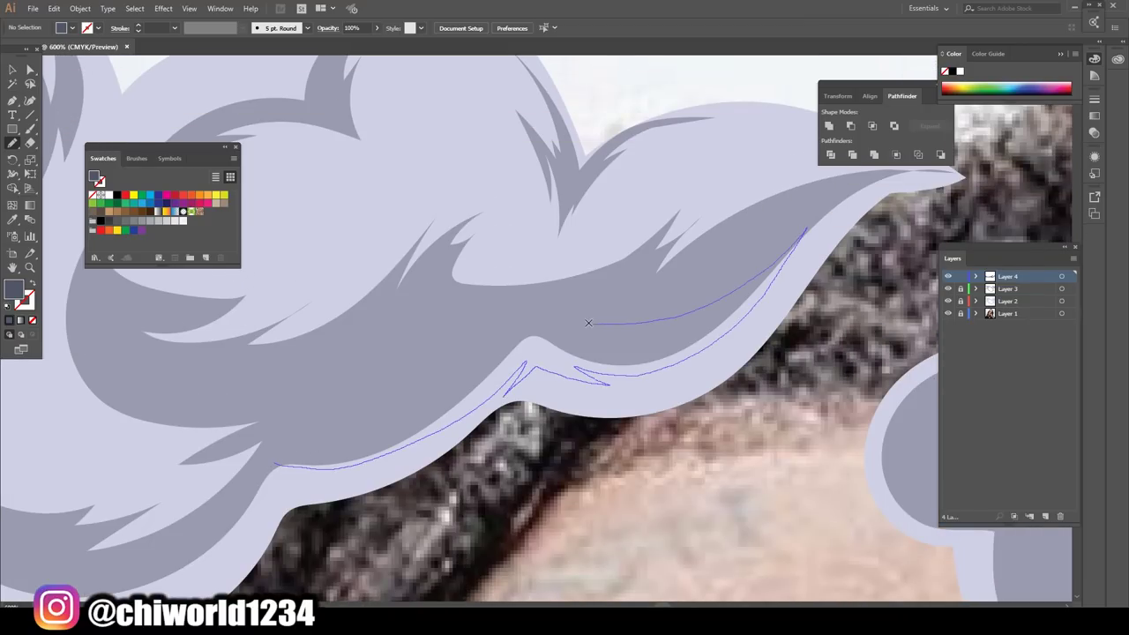
pyautogui.moveTo(497, 343); pyautogui.dragTo(411, 417)
pyautogui.moveTo(333, 453); pyautogui.dragTo(363, 440)
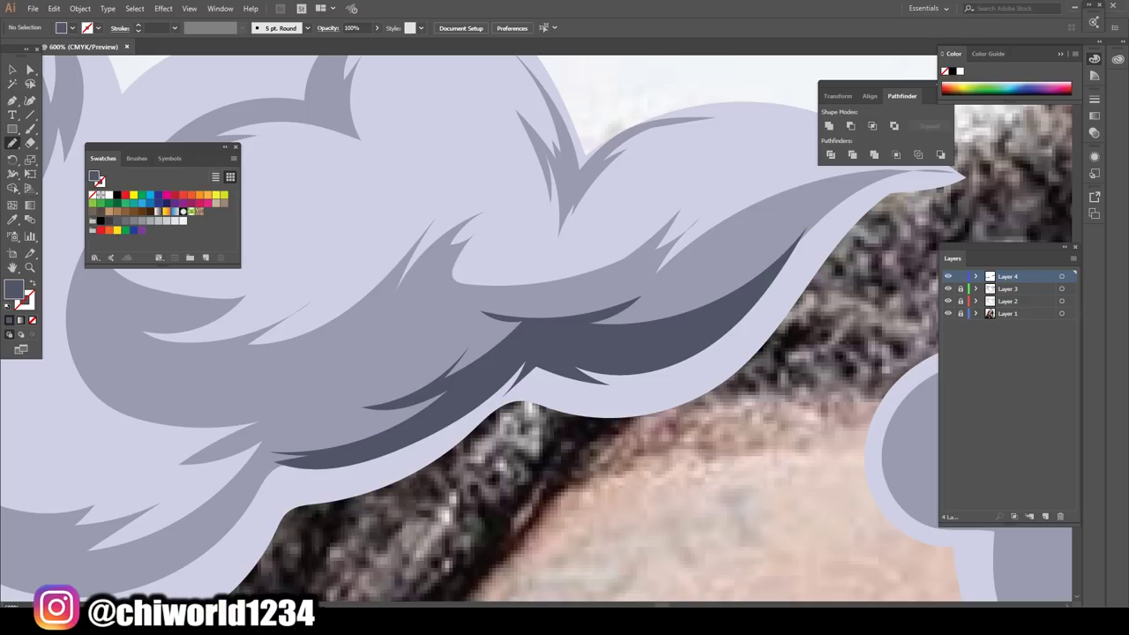
# - Draw a dark shadow down the left edge and along the bottom of the forehead cloud
pyautogui.hotkey('ctrl', '-')
pyautogui.hotkey('ctrl', '-')
pyautogui.hotkey('ctrl', '-')
pyautogui.hotkey('ctrl', '-')
pyautogui.hotkey('ctrl', '-')
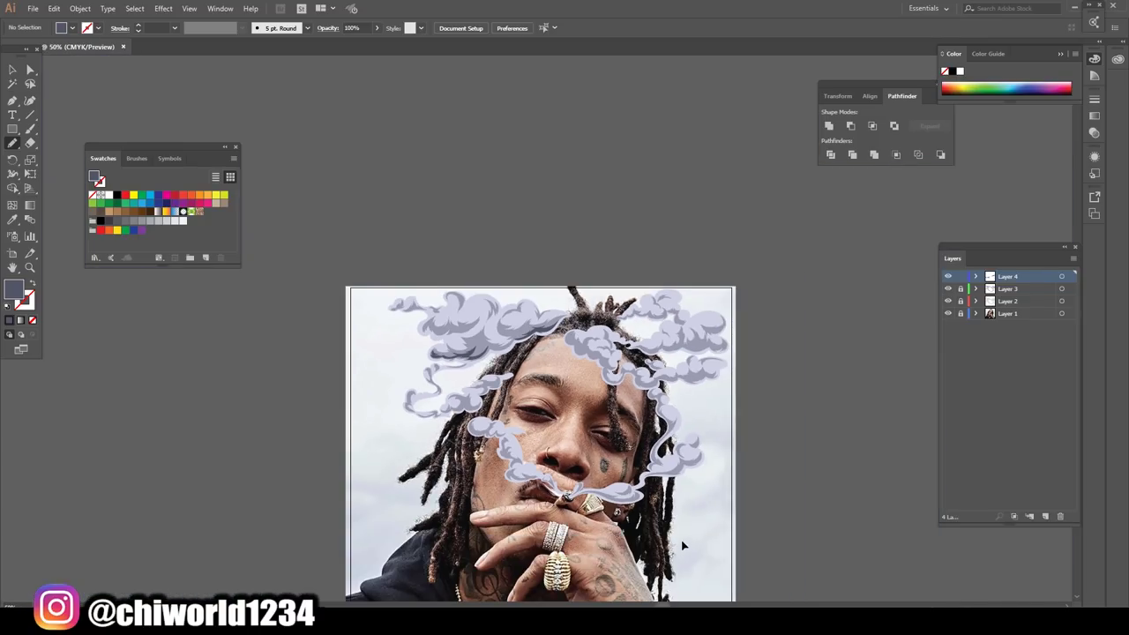
pyautogui.scroll(5, 676, 565)
pyautogui.hotkey('ctrl', '+')
pyautogui.hotkey('ctrl', '+')
pyautogui.hotkey('ctrl', '+')
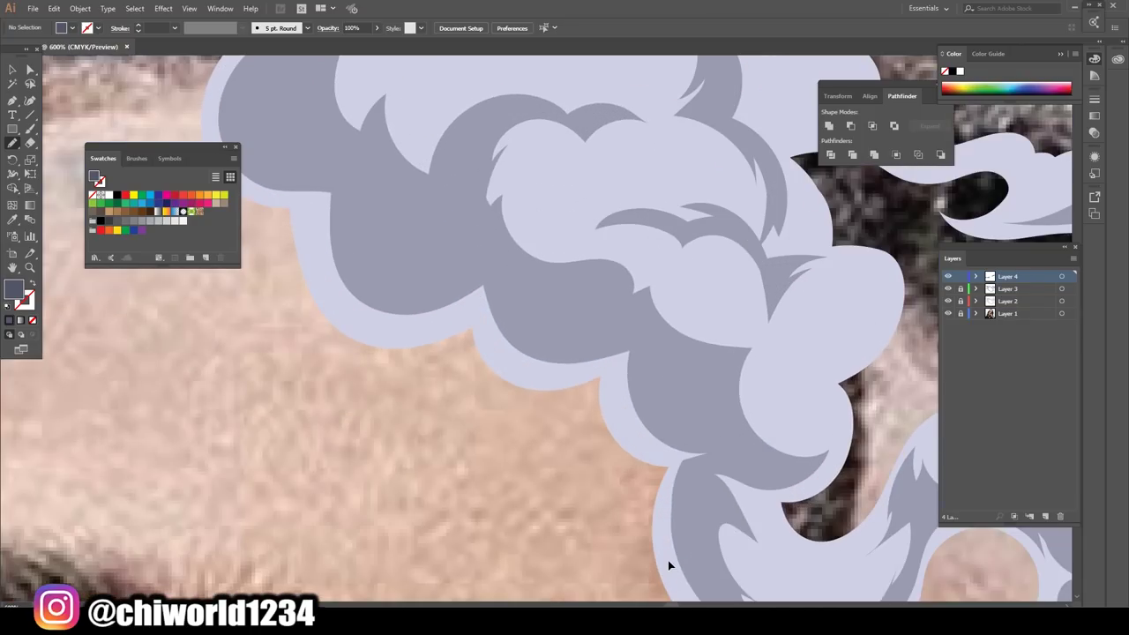
pyautogui.scroll(2, 253, 288)
pyautogui.moveTo(224, 270); pyautogui.dragTo(406, 456)
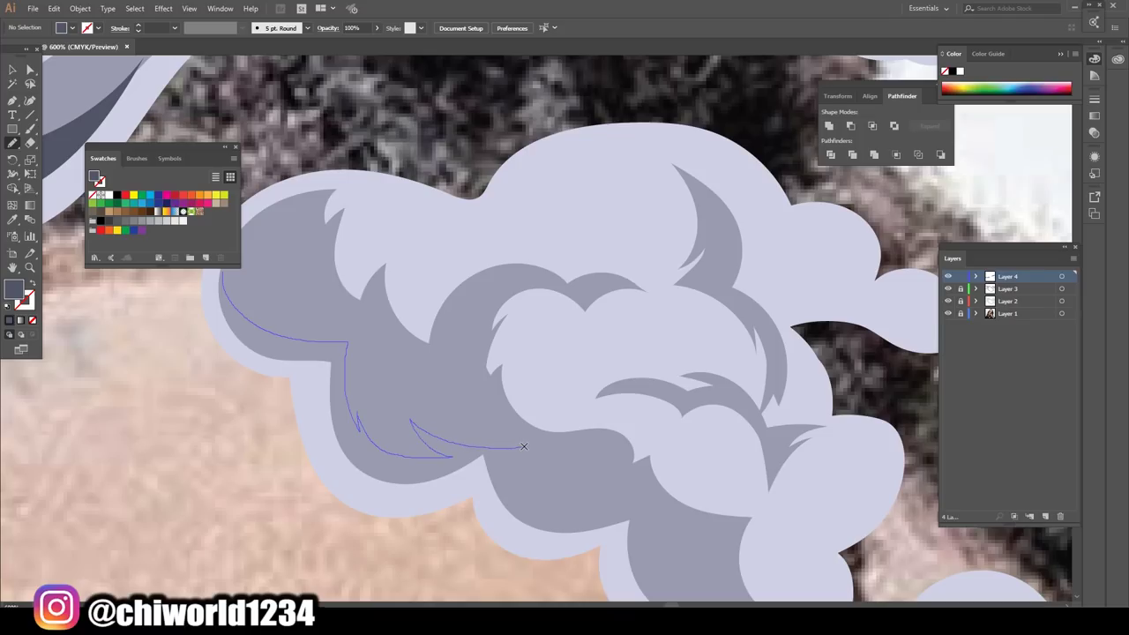
pyautogui.moveTo(507, 479); pyautogui.dragTo(481, 500)
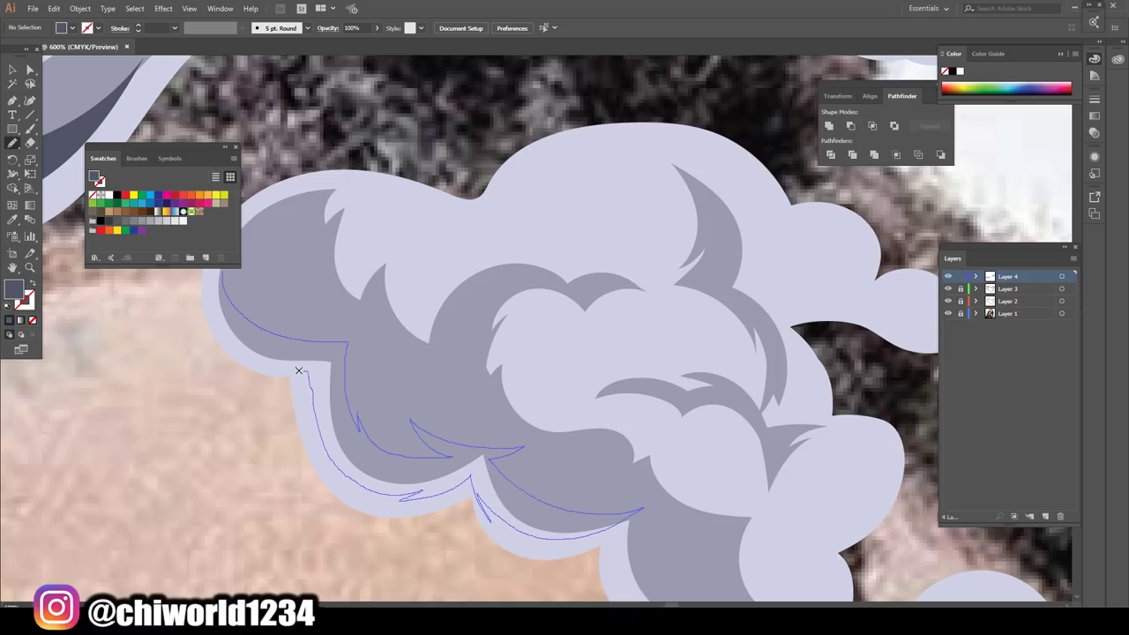
pyautogui.moveTo(212, 321); pyautogui.dragTo(210, 293)
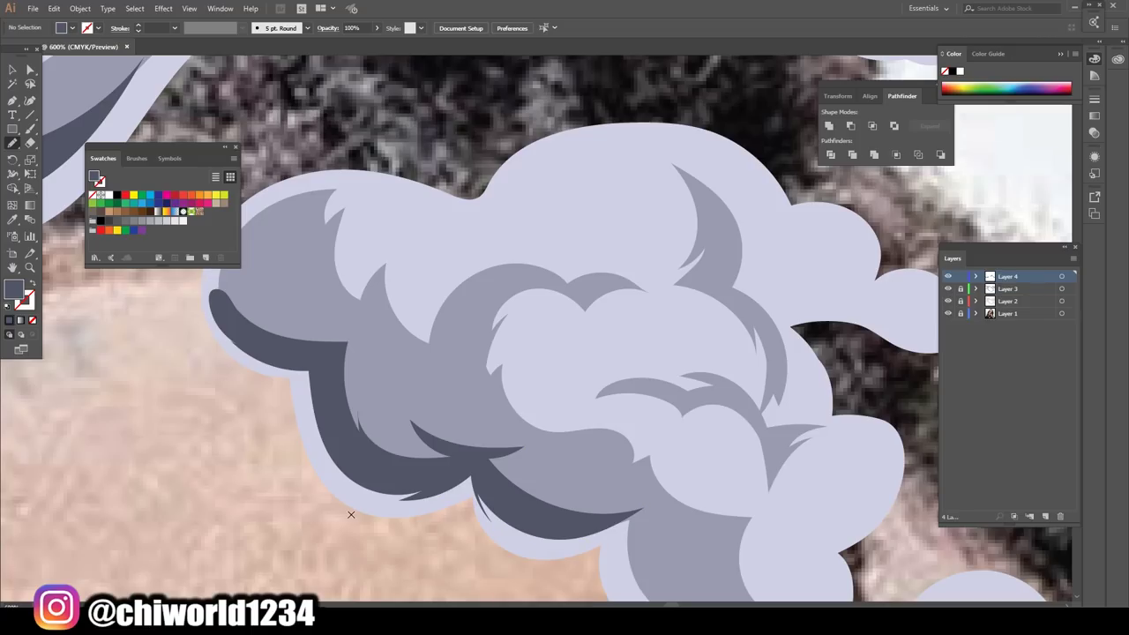
# - Add a filled navy shadow along the cloud's lower-left curve
pyautogui.scroll(-5, 350, 514)
pyautogui.scroll(6, 354, 528)
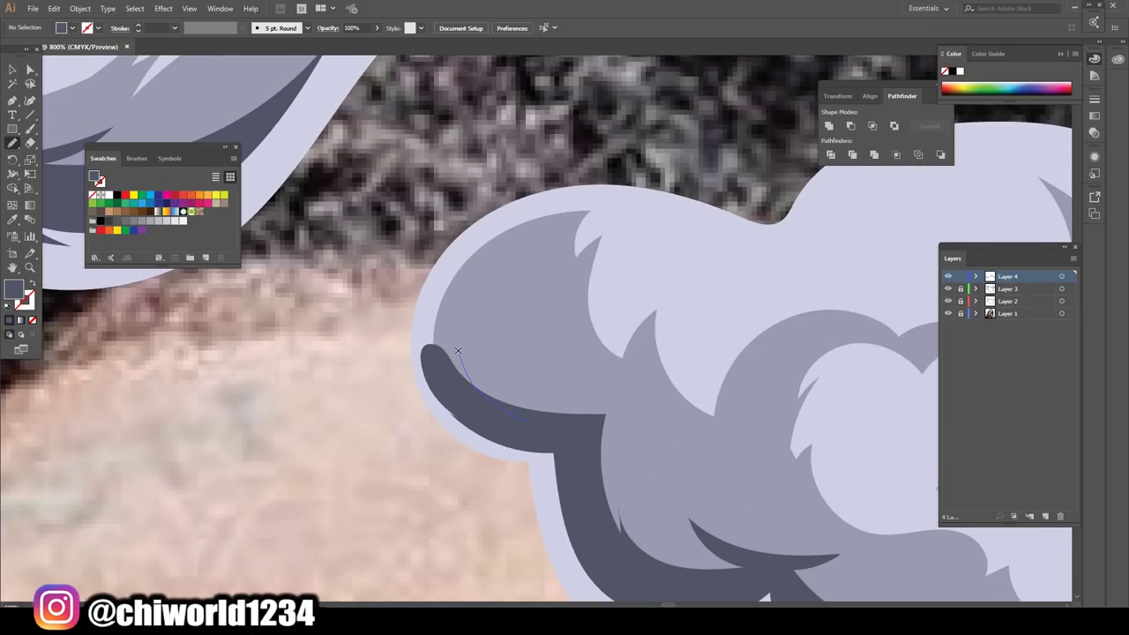
pyautogui.moveTo(457, 351); pyautogui.dragTo(430, 302)
pyautogui.moveTo(435, 394); pyautogui.dragTo(437, 396)
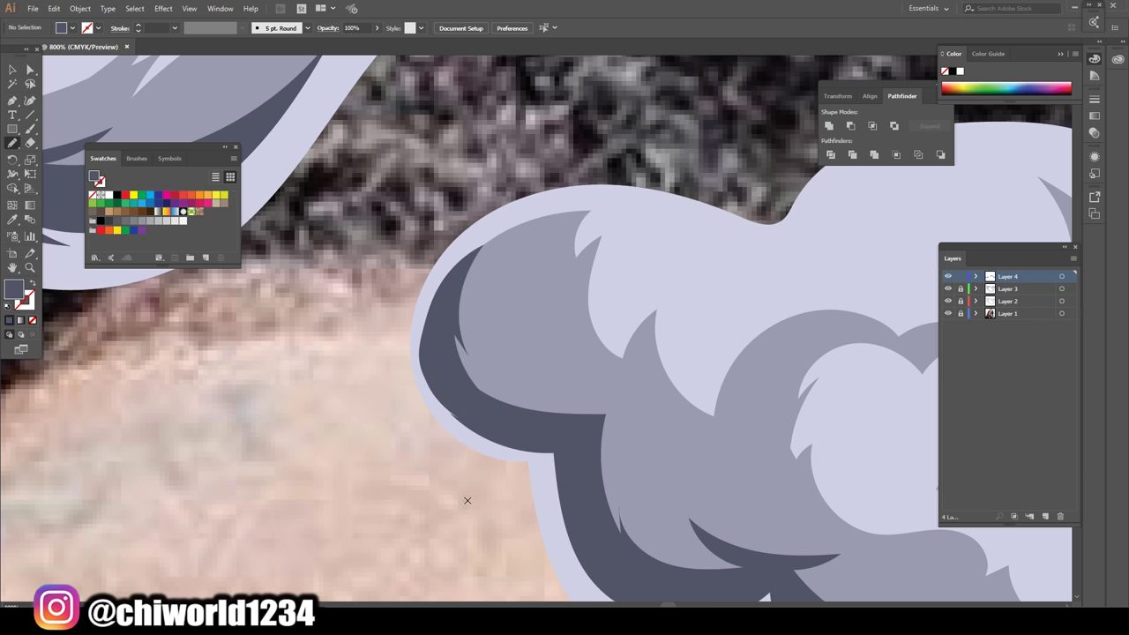
pyautogui.scroll(-3, 461, 502)
pyautogui.scroll(-3, 487, 516)
pyautogui.scroll(-2, 488, 516)
# - Draw a closed dark navy shadow under the smoke near the mouth
pyautogui.scroll(1, 593, 505)
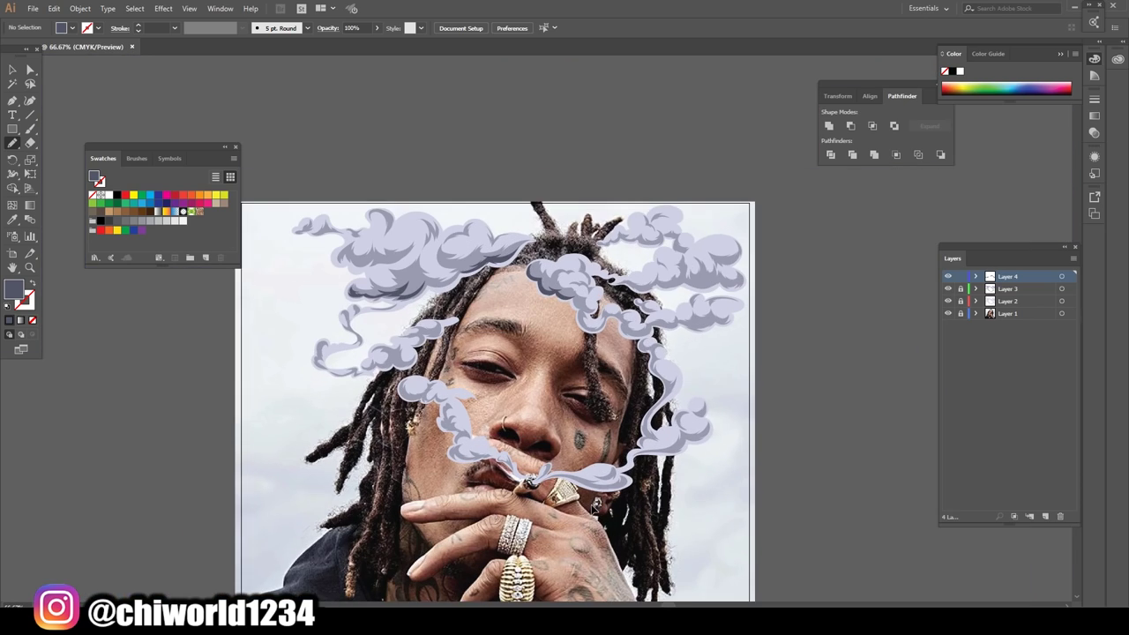
pyautogui.scroll(1, 593, 505)
pyautogui.scroll(2, 592, 506)
pyautogui.scroll(1, 592, 505)
pyautogui.scroll(1, 592, 505)
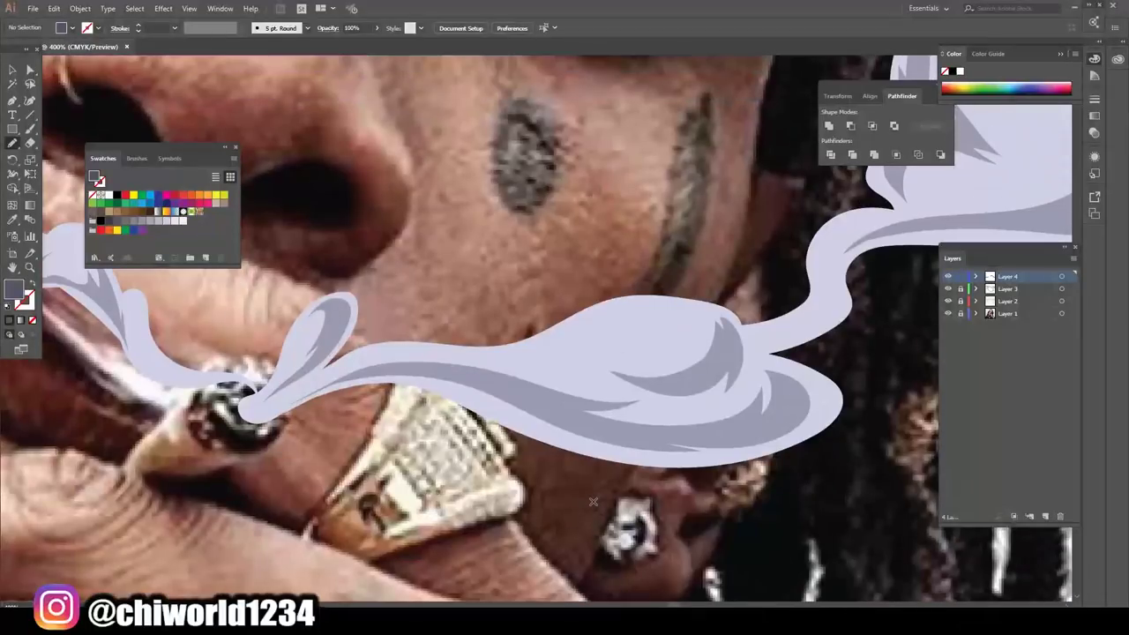
pyautogui.moveTo(399, 372); pyautogui.dragTo(562, 412)
pyautogui.moveTo(679, 442)
pyautogui.mouseDown()
pyautogui.moveTo(800, 401)
pyautogui.moveTo(437, 381)
pyautogui.mouseUp()
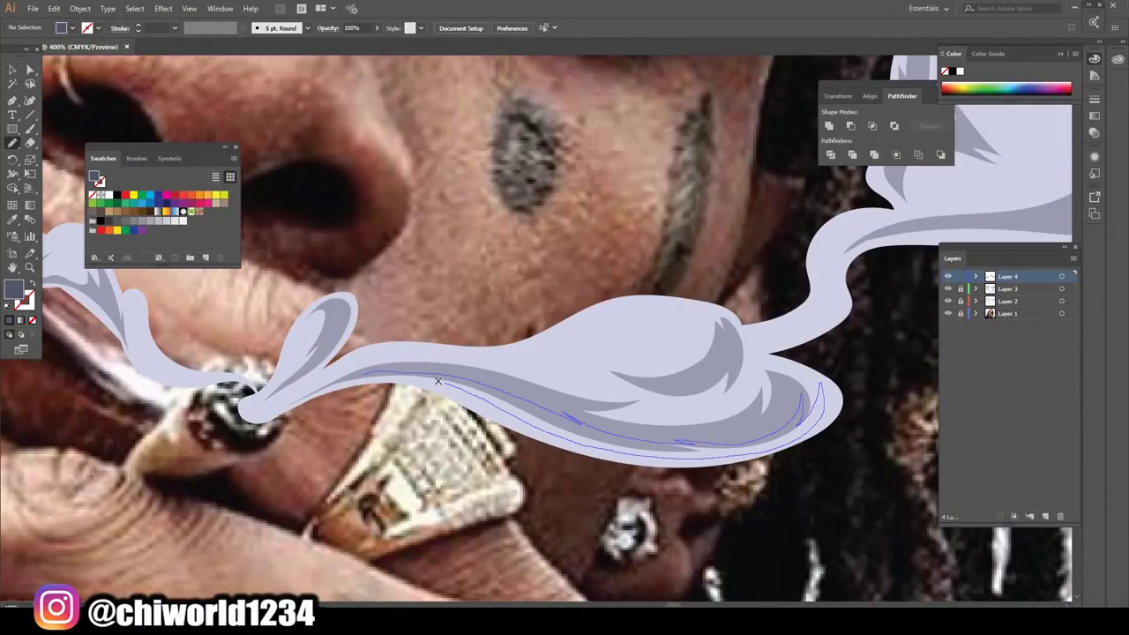
pyautogui.moveTo(357, 380); pyautogui.dragTo(338, 386)
# - Add a dark shadow shape beneath the smoke curl
pyautogui.scroll(-5, 403, 429)
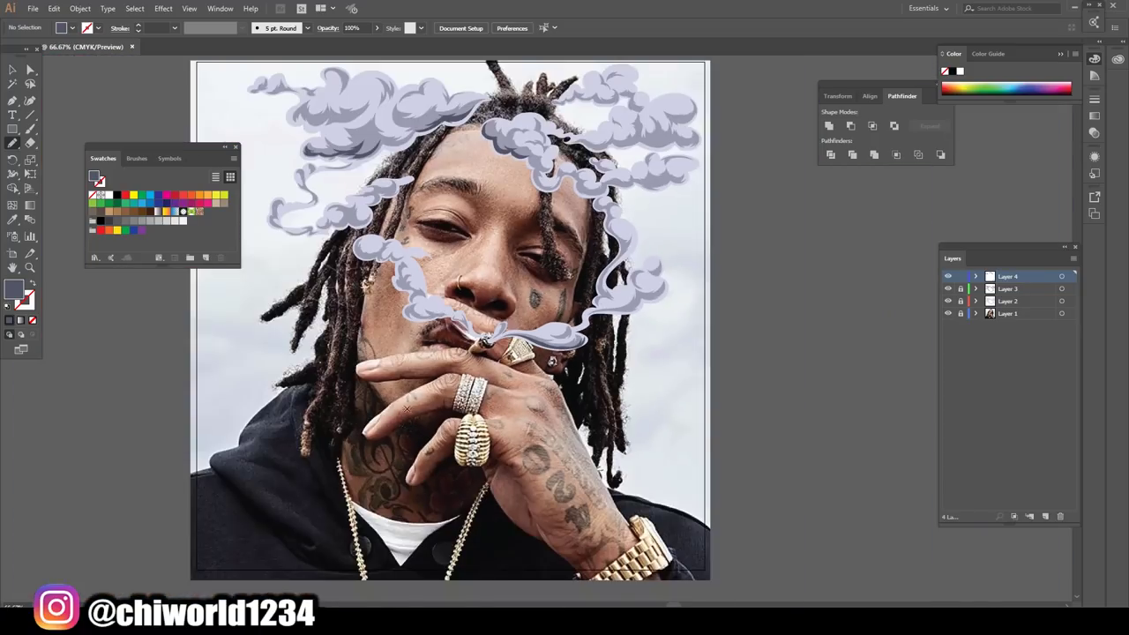
pyautogui.scroll(3, 416, 396)
pyautogui.scroll(3, 416, 396)
pyautogui.scroll(3, 416, 396)
pyautogui.scroll(-3, 416, 396)
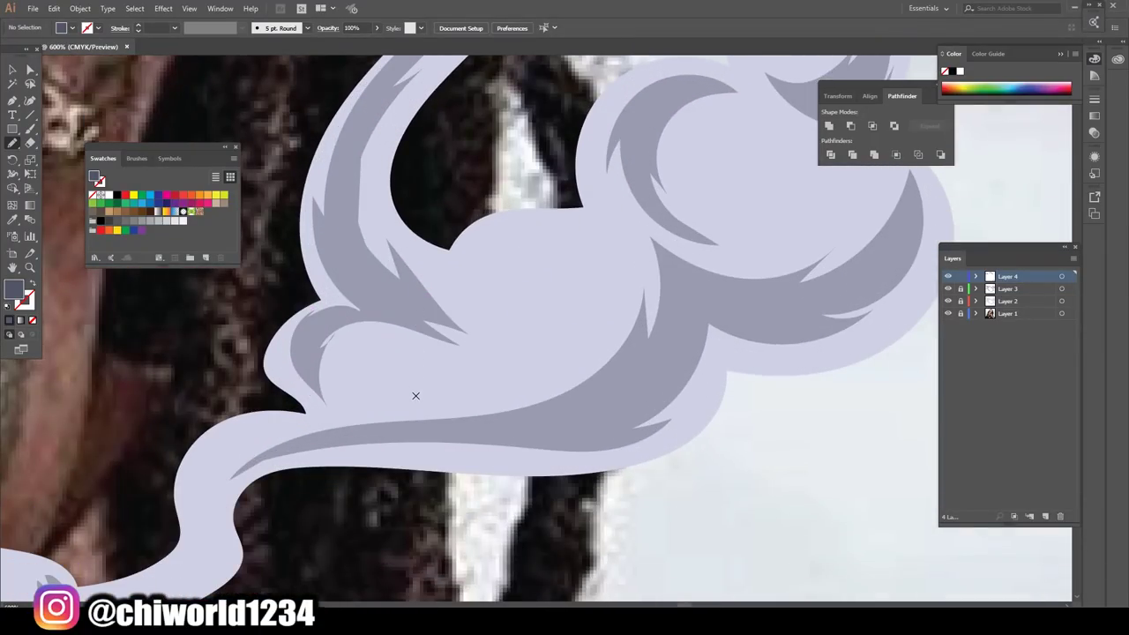
pyautogui.moveTo(453, 432); pyautogui.dragTo(648, 408)
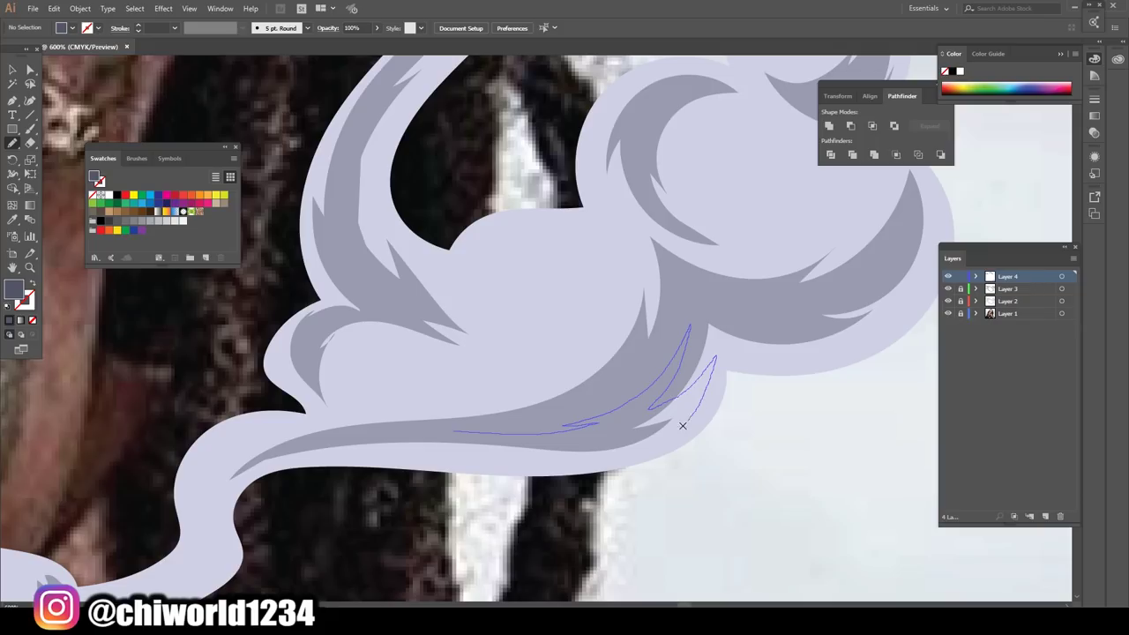
pyautogui.moveTo(649, 408); pyautogui.dragTo(356, 449)
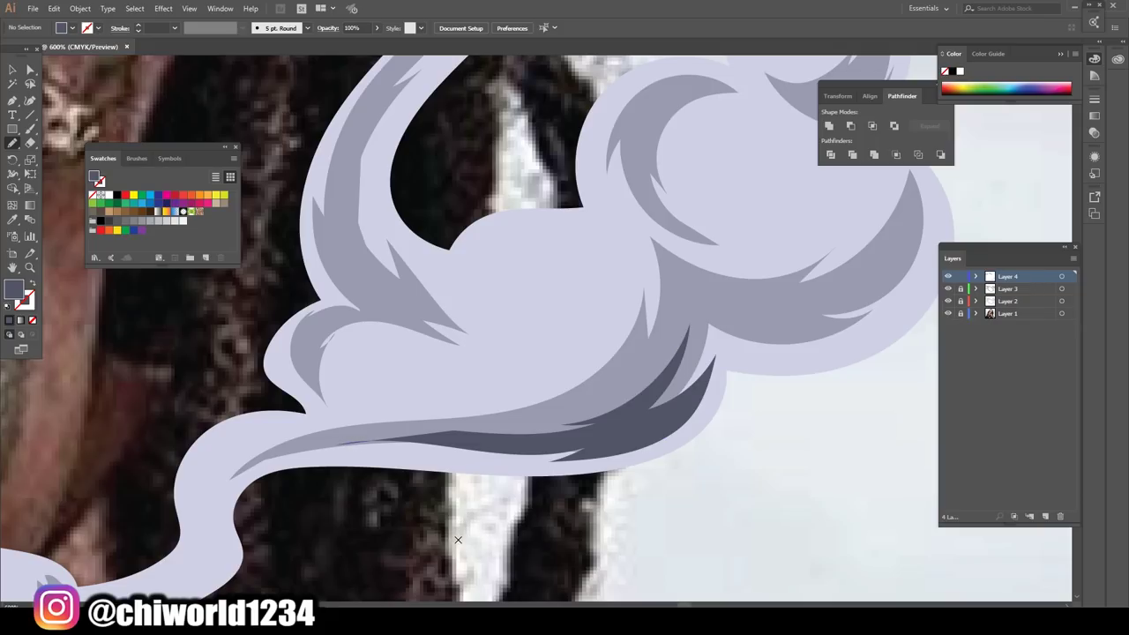
# - Draw a navy shadow along the upper cloud's underside to its right end
pyautogui.scroll(-5, 458, 538)
pyautogui.scroll(-3, 458, 539)
pyautogui.scroll(3, 427, 483)
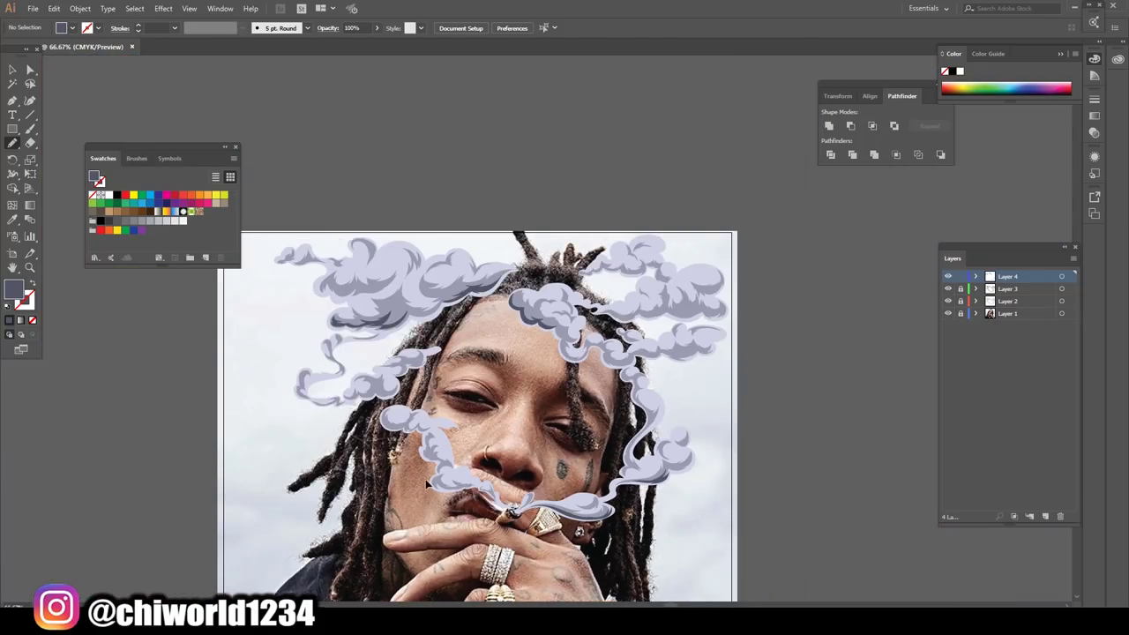
pyautogui.scroll(3, 426, 484)
pyautogui.scroll(1, 425, 480)
pyautogui.scroll(1, 425, 479)
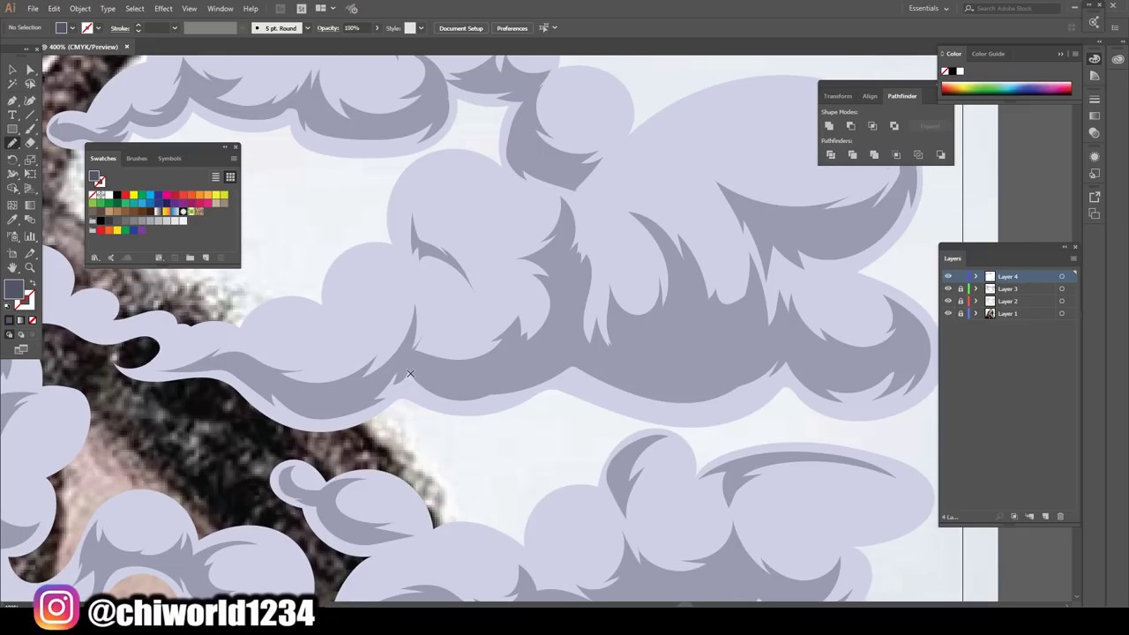
pyautogui.moveTo(409, 374); pyautogui.dragTo(532, 374)
pyautogui.moveTo(627, 394)
pyautogui.mouseDown()
pyautogui.moveTo(779, 355)
pyautogui.moveTo(713, 412)
pyautogui.mouseUp()
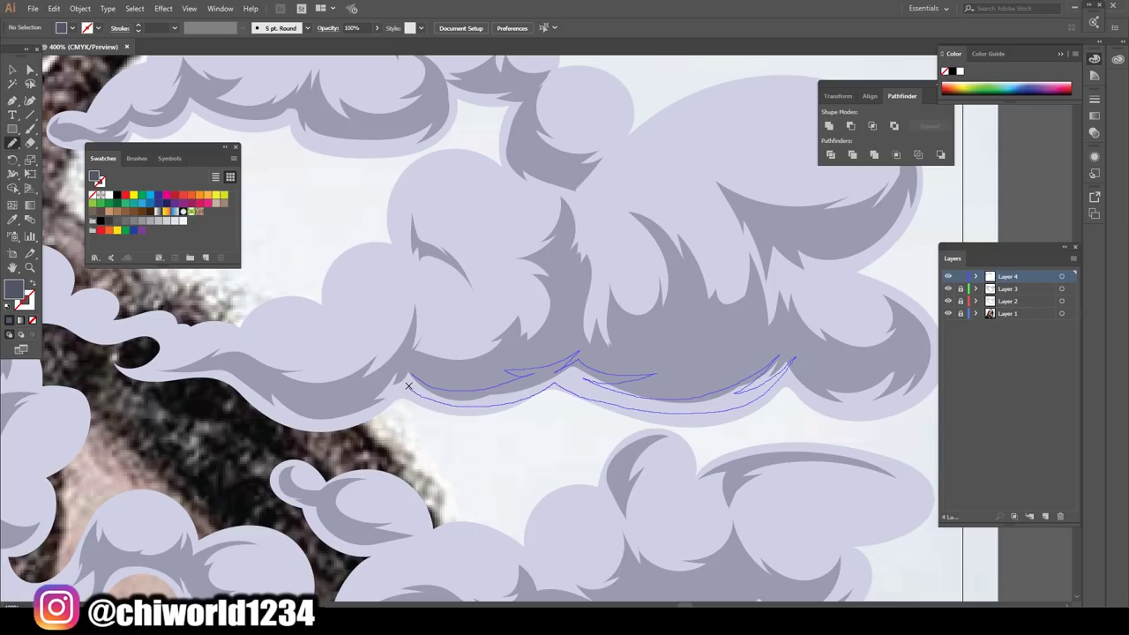
pyautogui.moveTo(353, 410); pyautogui.dragTo(397, 375)
# - Add a small shadow sliver and a notch under the upper cloud
pyautogui.scroll(-3, 451, 535)
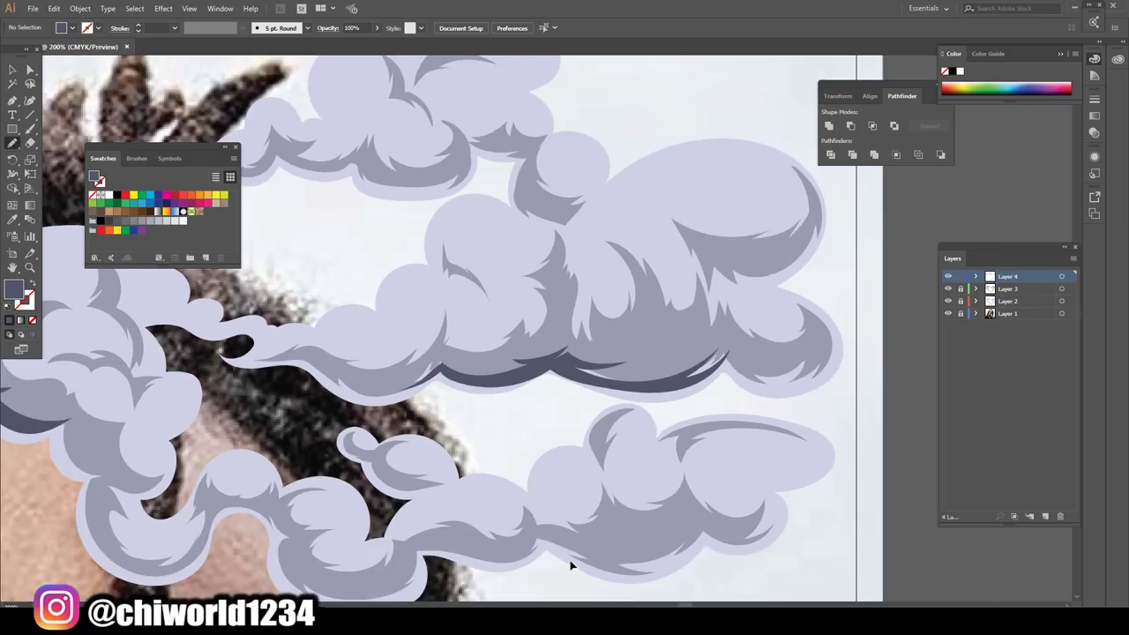
pyautogui.scroll(5, 567, 541)
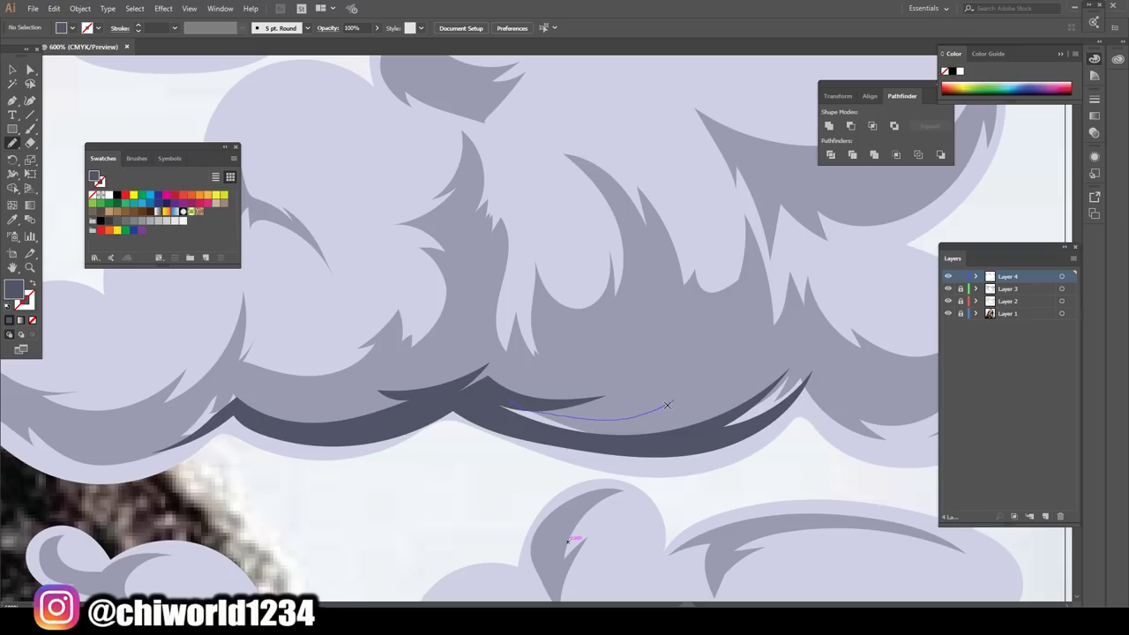
pyautogui.moveTo(478, 403); pyautogui.dragTo(495, 404)
pyautogui.scroll(-3, 336, 496)
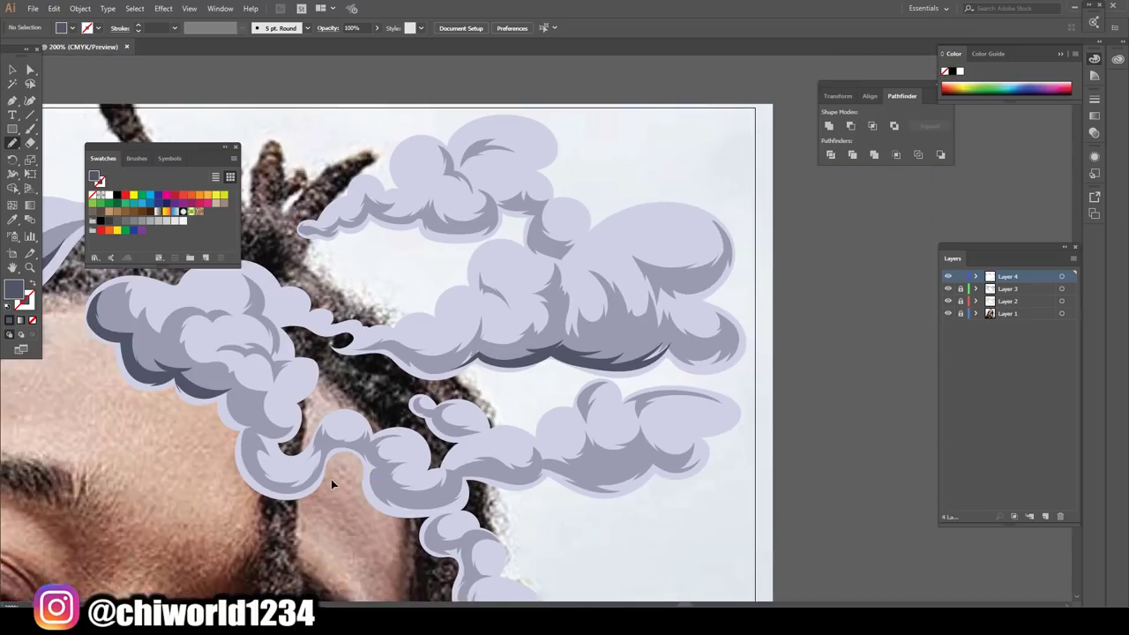
pyautogui.scroll(4, 557, 430)
pyautogui.scroll(1, 556, 429)
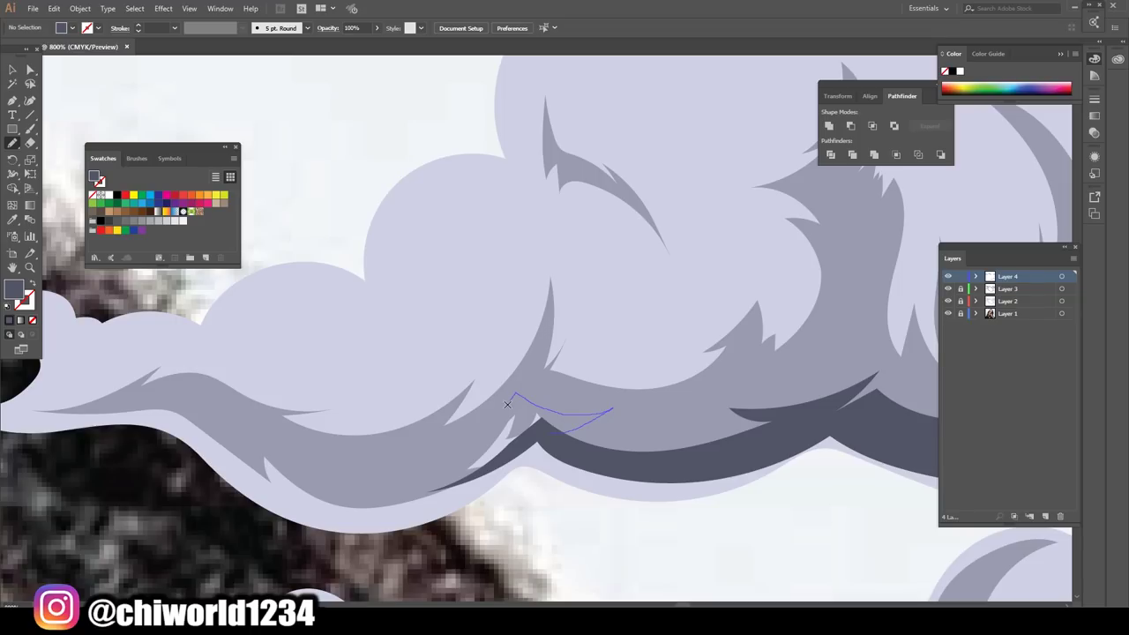
pyautogui.moveTo(507, 404); pyautogui.dragTo(545, 440)
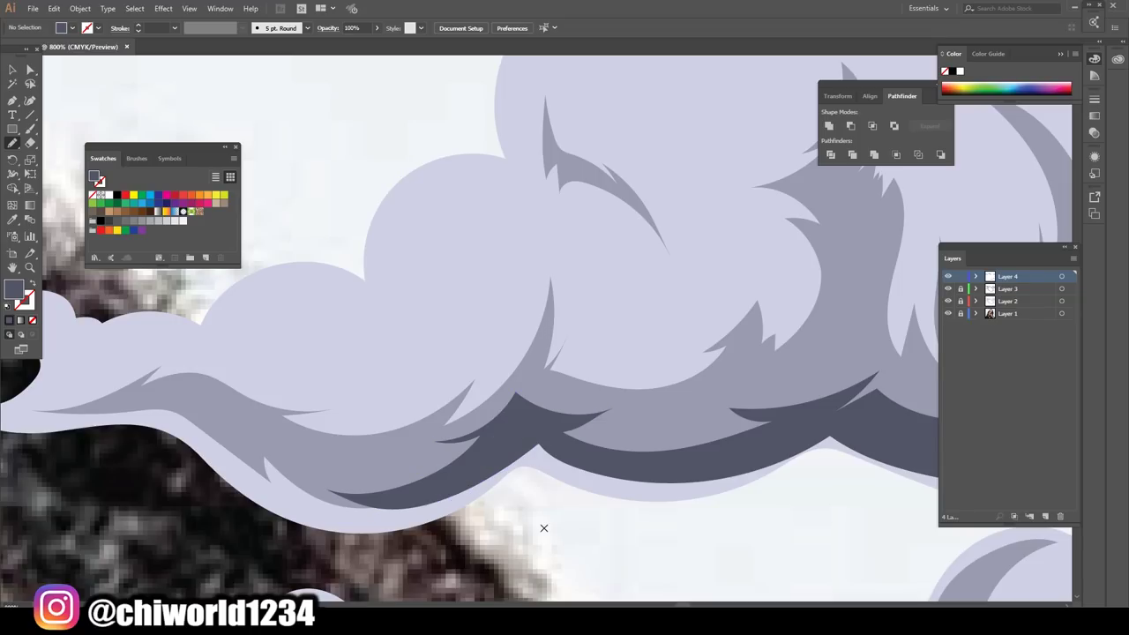
# - Fill a dark navy shadow along the cloud's lower edge, then zoom out
pyautogui.scroll(-2, 544, 527)
pyautogui.scroll(-2, 665, 576)
pyautogui.scroll(3, 664, 577)
pyautogui.scroll(1, 665, 573)
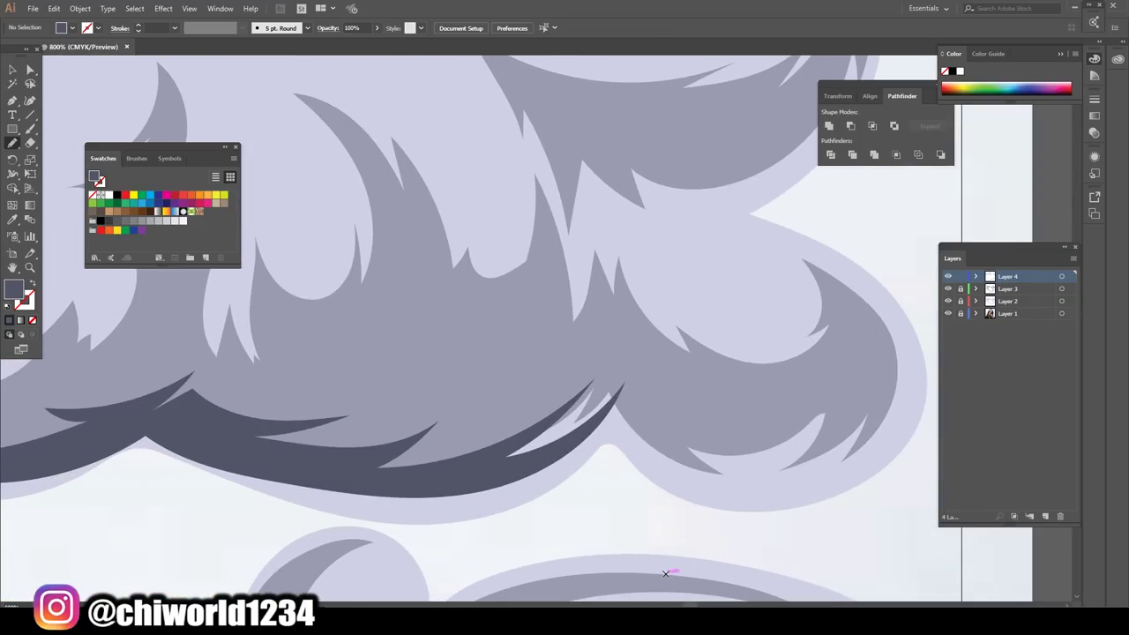
pyautogui.moveTo(536, 459)
pyautogui.mouseDown()
pyautogui.moveTo(790, 410)
pyautogui.moveTo(622, 357)
pyautogui.moveTo(549, 395)
pyautogui.mouseUp()
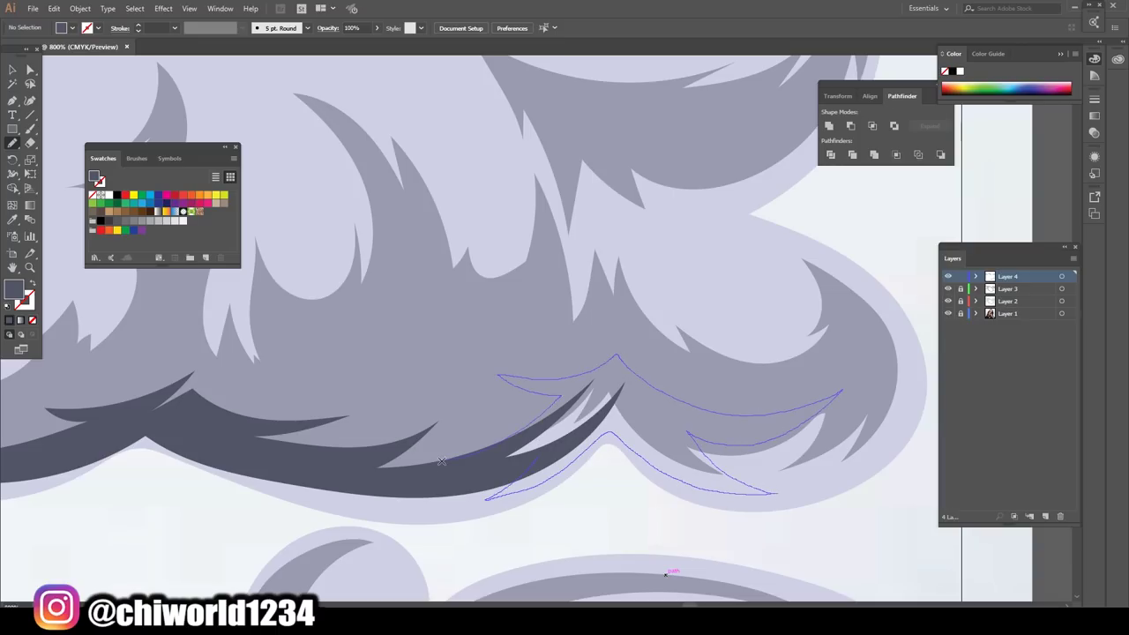
pyautogui.moveTo(441, 460); pyautogui.dragTo(494, 520)
pyautogui.scroll(-2, 494, 520)
pyautogui.scroll(-2, 493, 520)
pyautogui.scroll(-2, 494, 520)
# - Draw a dark shadow inside the cloud over the hair, around its left side
pyautogui.scroll(-1, 493, 515)
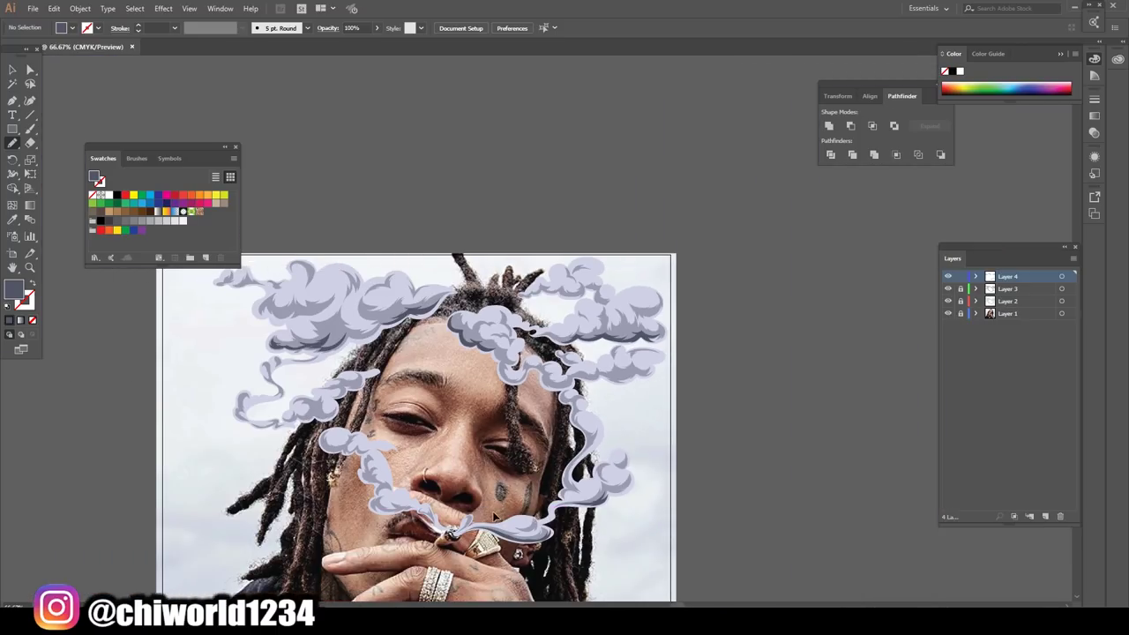
pyautogui.hscroll(-1, 494, 519)
pyautogui.hscroll(-2, 493, 518)
pyautogui.scroll(-3, 494, 518)
pyautogui.scroll(2, 494, 518)
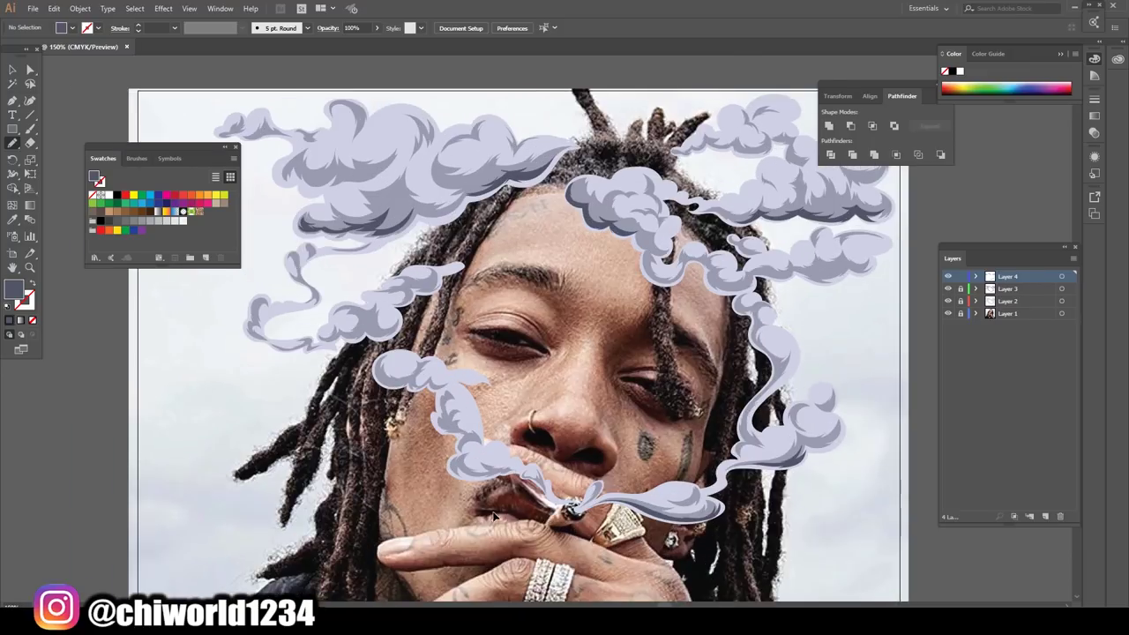
pyautogui.scroll(1, 494, 518)
pyautogui.scroll(2, 494, 518)
pyautogui.scroll(1, 492, 514)
pyautogui.scroll(1, 490, 512)
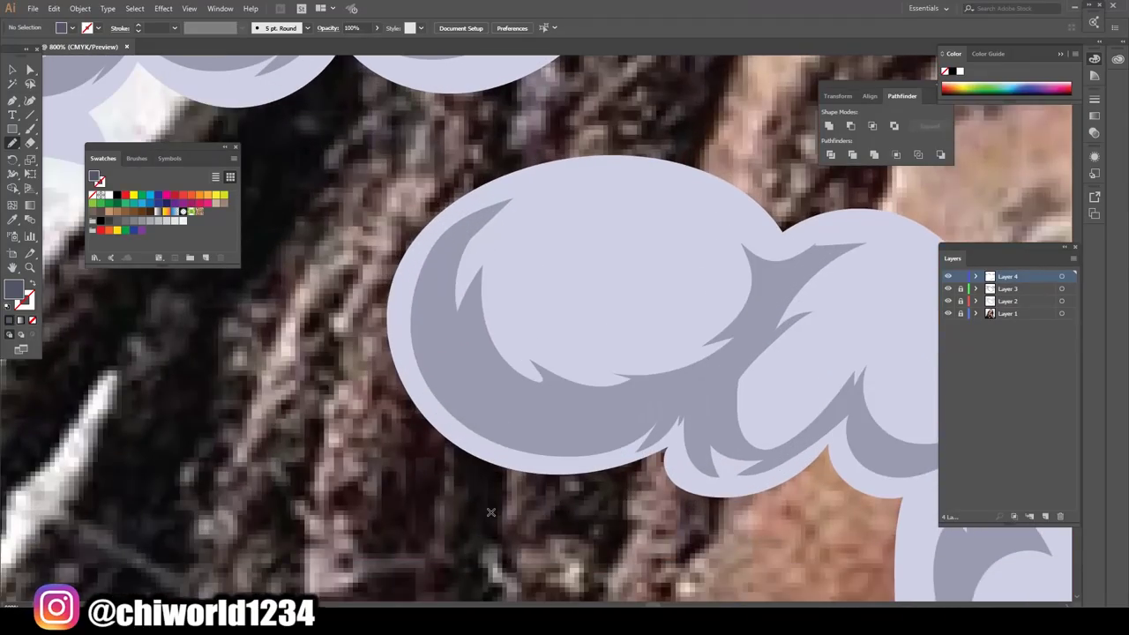
pyautogui.moveTo(813, 437); pyautogui.dragTo(571, 422)
pyautogui.moveTo(501, 419)
pyautogui.mouseDown()
pyautogui.moveTo(440, 263)
pyautogui.moveTo(416, 254)
pyautogui.moveTo(494, 447)
pyautogui.moveTo(668, 438)
pyautogui.moveTo(721, 490)
pyautogui.moveTo(838, 424)
pyautogui.moveTo(847, 401)
pyautogui.mouseUp()
# - Add a curved dark shadow across the hair cloud
pyautogui.scroll(-3, 891, 479)
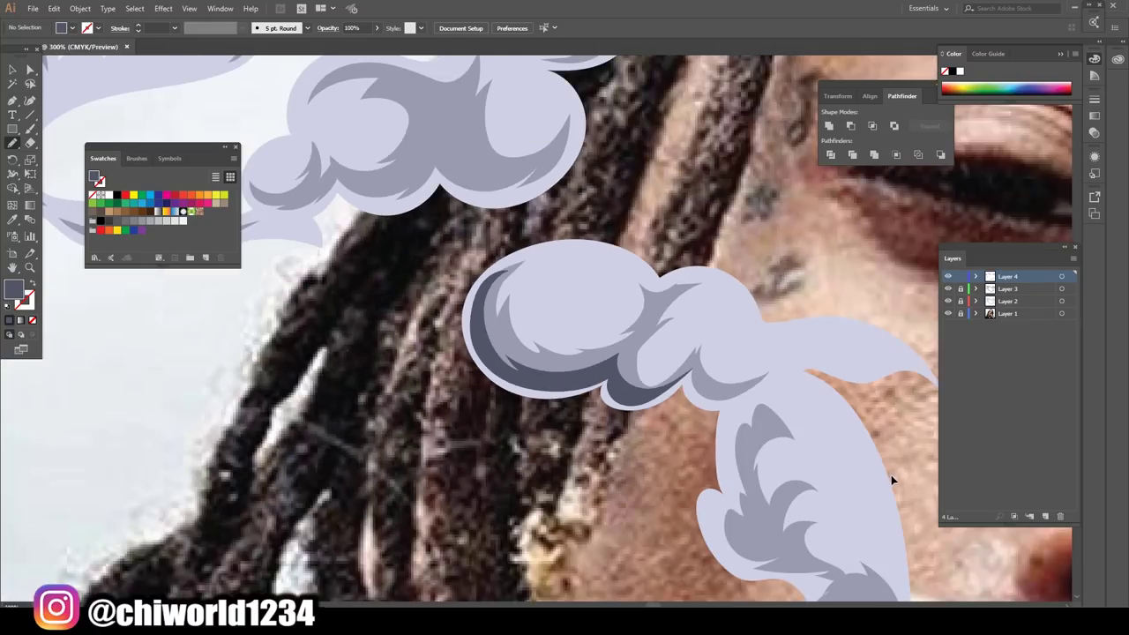
pyautogui.scroll(-3, 882, 478)
pyautogui.scroll(2, 809, 446)
pyautogui.scroll(1, 808, 446)
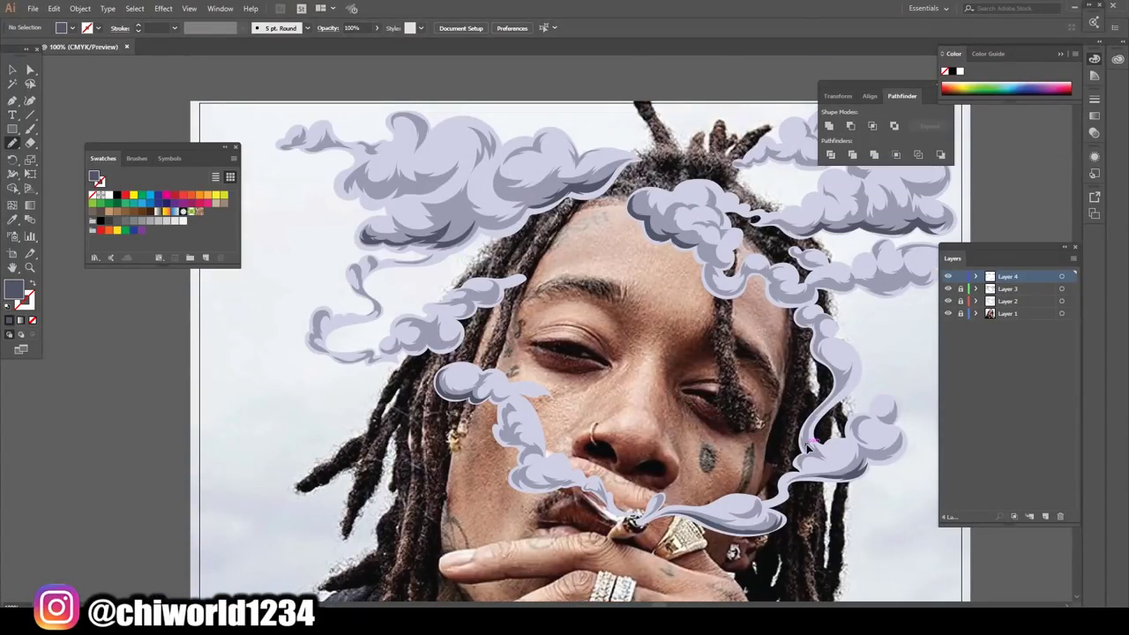
pyautogui.scroll(1, 806, 445)
pyautogui.scroll(1, 806, 441)
pyautogui.scroll(1, 808, 440)
pyautogui.scroll(1, 811, 439)
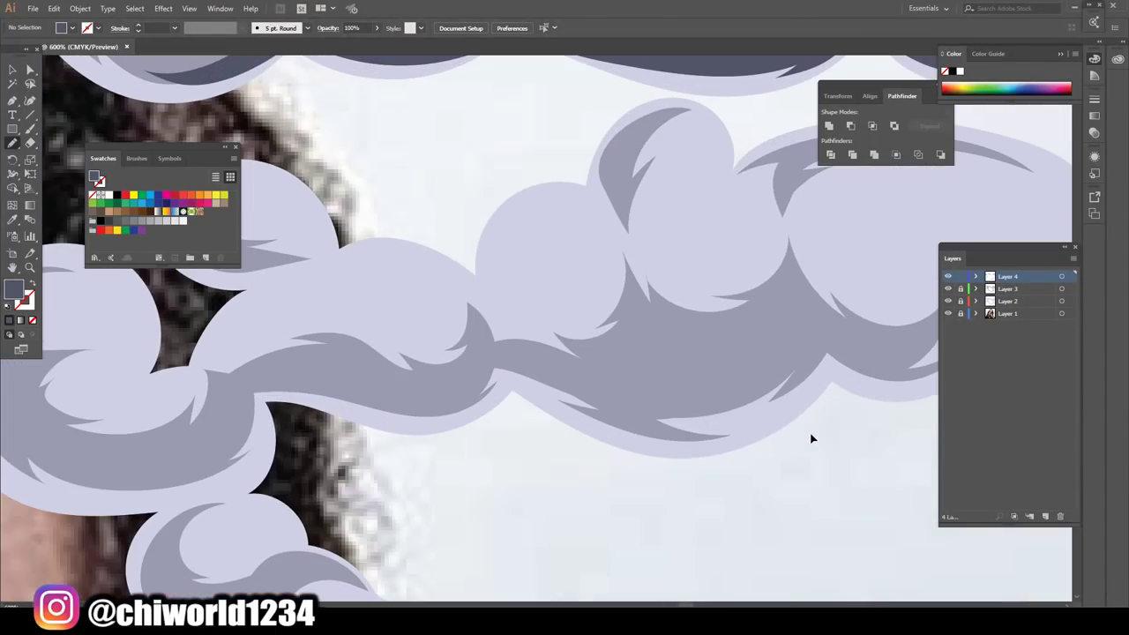
pyautogui.scroll(1, 812, 438)
pyautogui.moveTo(484, 377)
pyautogui.mouseDown()
pyautogui.moveTo(600, 390)
pyautogui.moveTo(829, 324)
pyautogui.moveTo(561, 425)
pyautogui.moveTo(419, 361)
pyautogui.mouseUp()
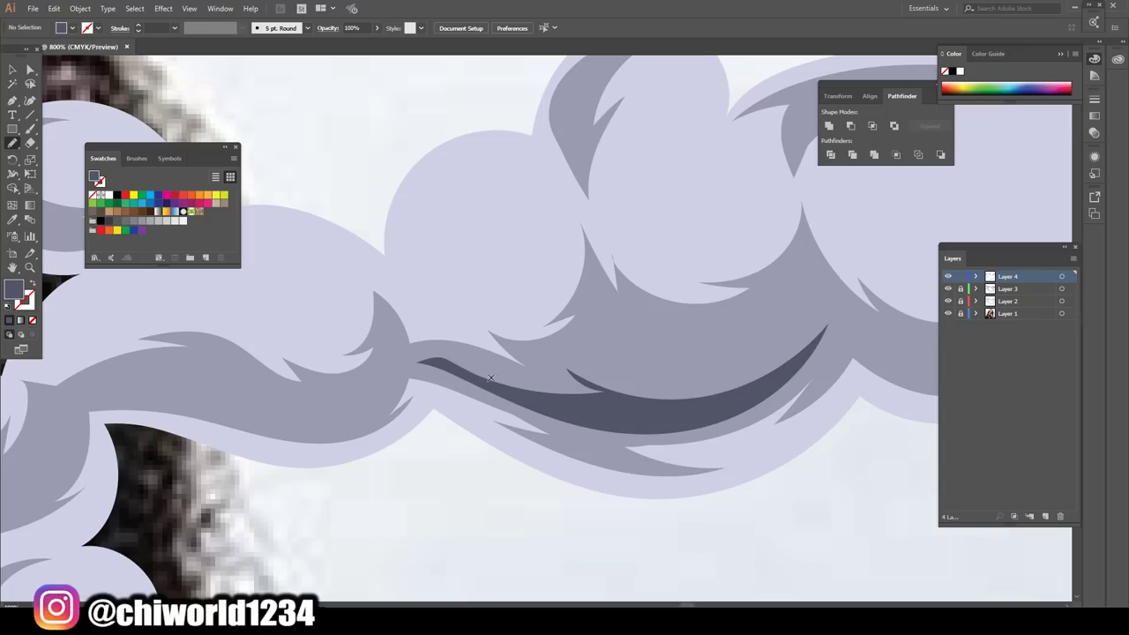
# - Draw a dark shadow along a smoke curve further left
pyautogui.scroll(-4, 666, 473)
pyautogui.scroll(-2, 670, 476)
pyautogui.scroll(-1, 661, 468)
pyautogui.hscroll(-2, 660, 474)
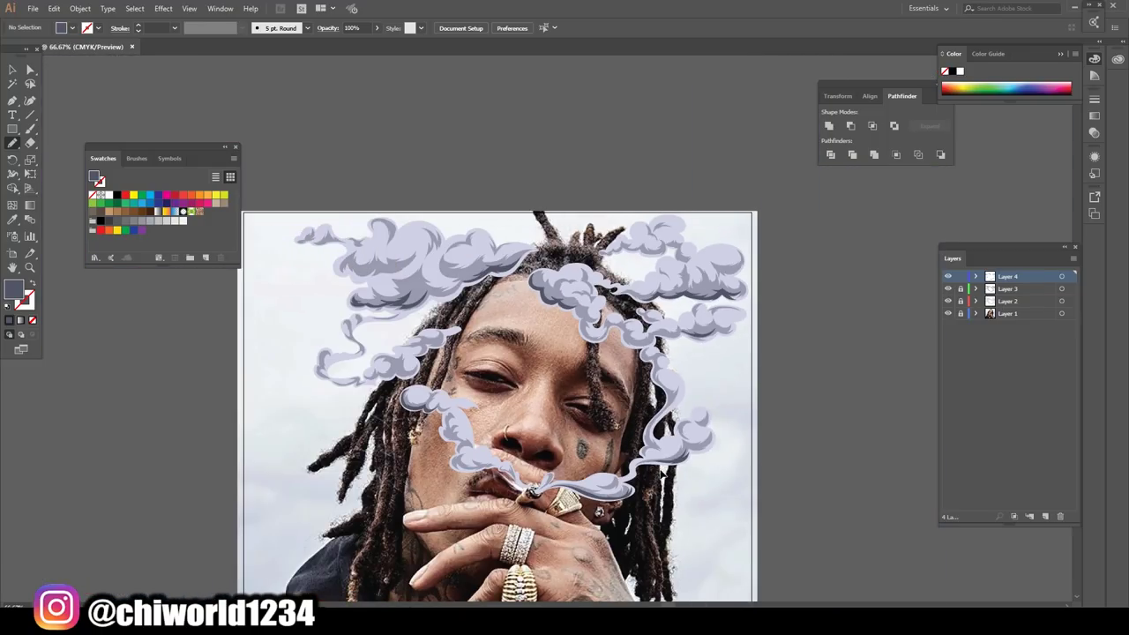
pyautogui.hscroll(-3, 661, 474)
pyautogui.scroll(3, 657, 475)
pyautogui.scroll(3, 653, 477)
pyautogui.hscroll(-3, 653, 474)
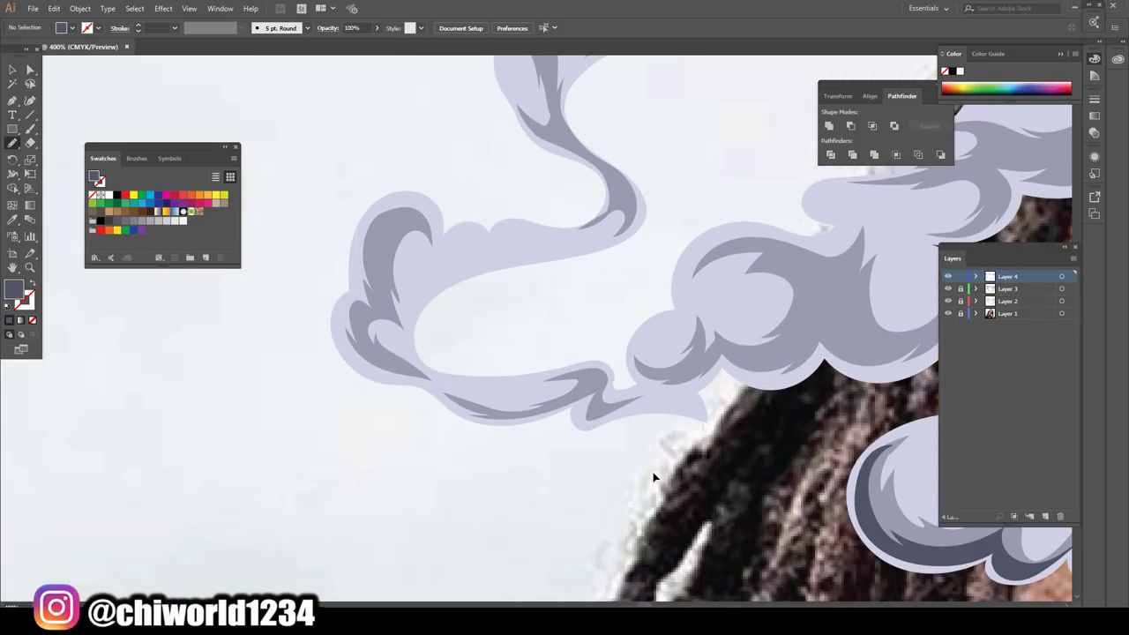
pyautogui.scroll(3, 650, 473)
pyautogui.hscroll(-2, 529, 494)
pyautogui.moveTo(300, 553)
pyautogui.mouseDown()
pyautogui.moveTo(315, 476)
pyautogui.moveTo(577, 325)
pyautogui.moveTo(870, 261)
pyautogui.moveTo(396, 309)
pyautogui.moveTo(365, 378)
pyautogui.moveTo(258, 430)
pyautogui.moveTo(297, 552)
pyautogui.mouseUp()
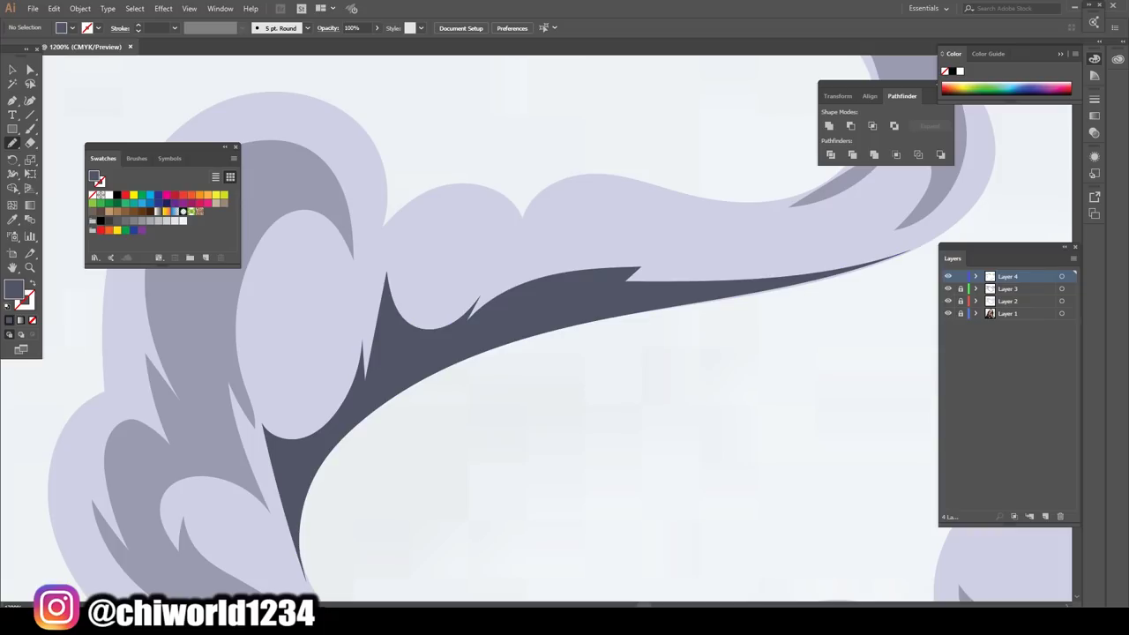
# - Add a closed dark shadow inside the cloud on the face, then zoom out to the artboard
pyautogui.scroll(-7, 467, 512)
pyautogui.scroll(-2, 468, 512)
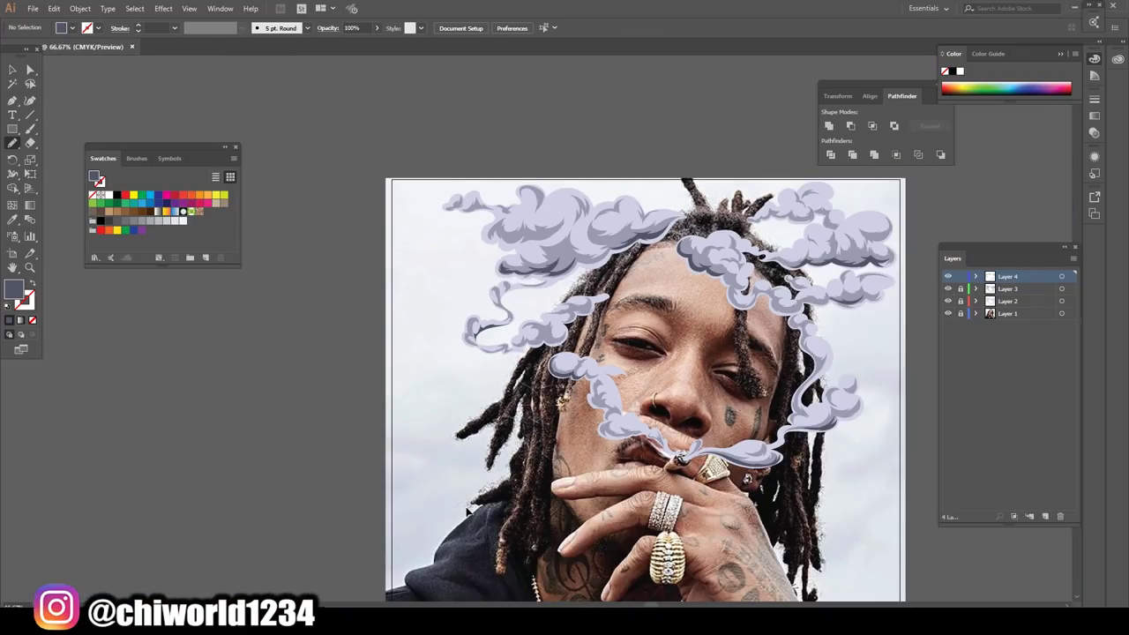
pyautogui.scroll(4, 467, 513)
pyautogui.scroll(2, 467, 512)
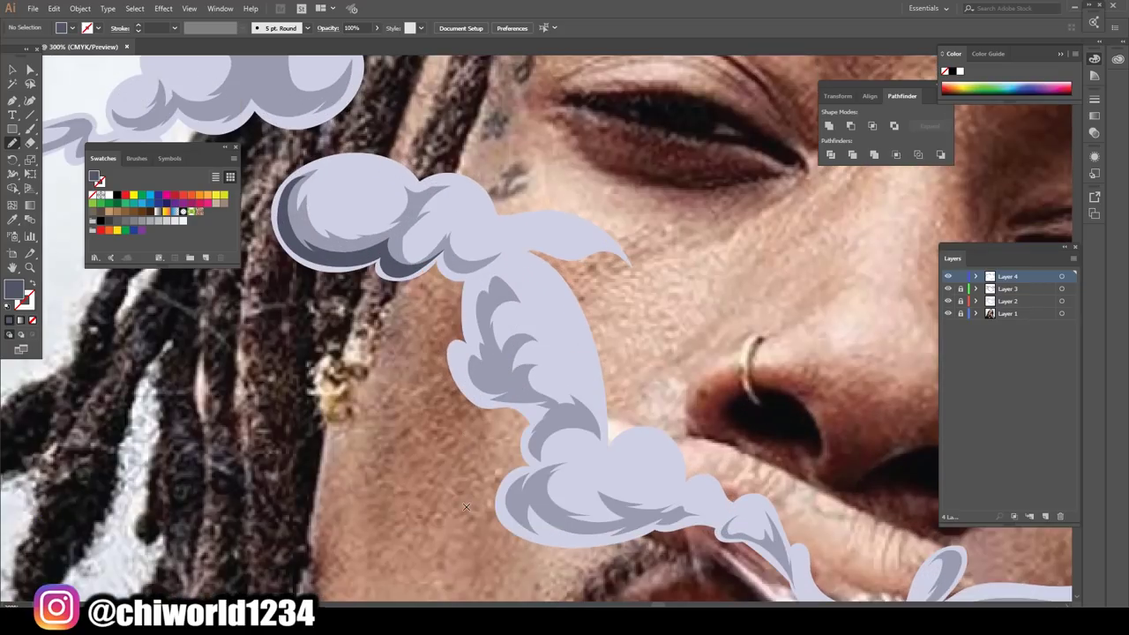
pyautogui.scroll(2, 467, 512)
pyautogui.scroll(2, 467, 512)
pyautogui.scroll(1, 467, 513)
pyautogui.moveTo(584, 494); pyautogui.dragTo(481, 409)
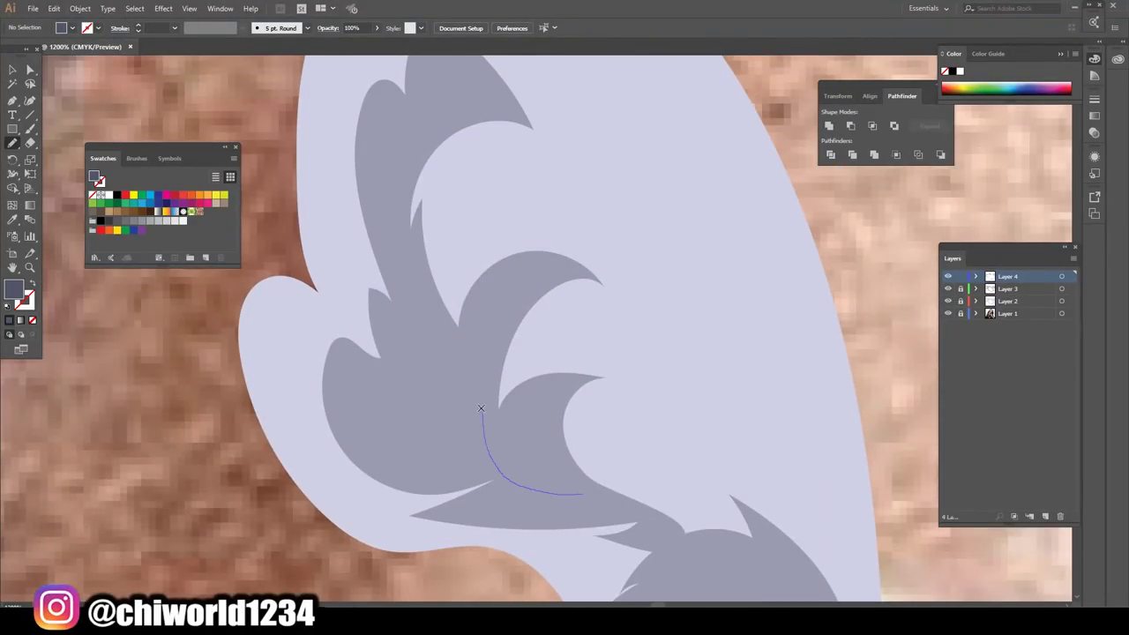
pyautogui.moveTo(386, 327)
pyautogui.mouseDown()
pyautogui.moveTo(346, 377)
pyautogui.moveTo(353, 491)
pyautogui.moveTo(429, 537)
pyautogui.moveTo(562, 541)
pyautogui.mouseUp()
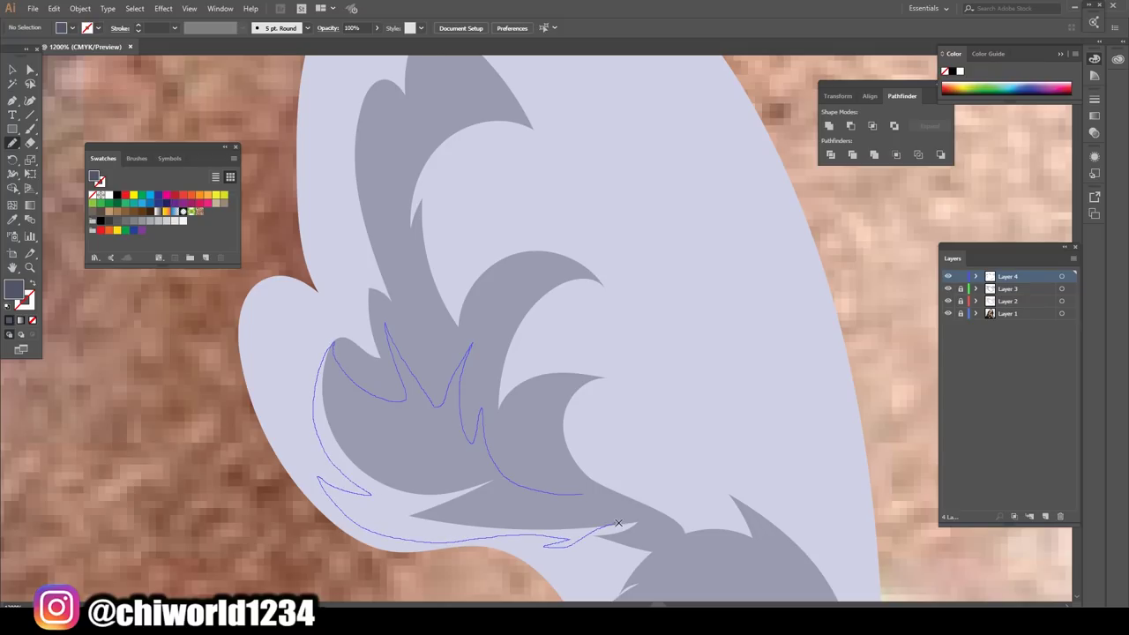
pyautogui.moveTo(591, 495); pyautogui.dragTo(584, 494)
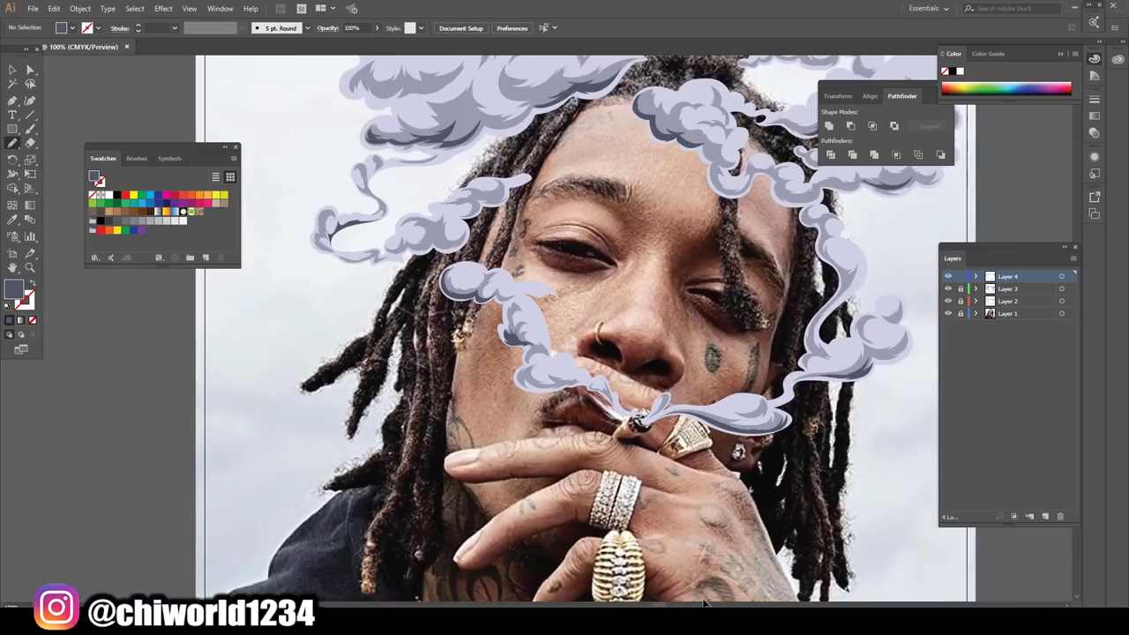
pyautogui.hotkey('ctrl', '-')
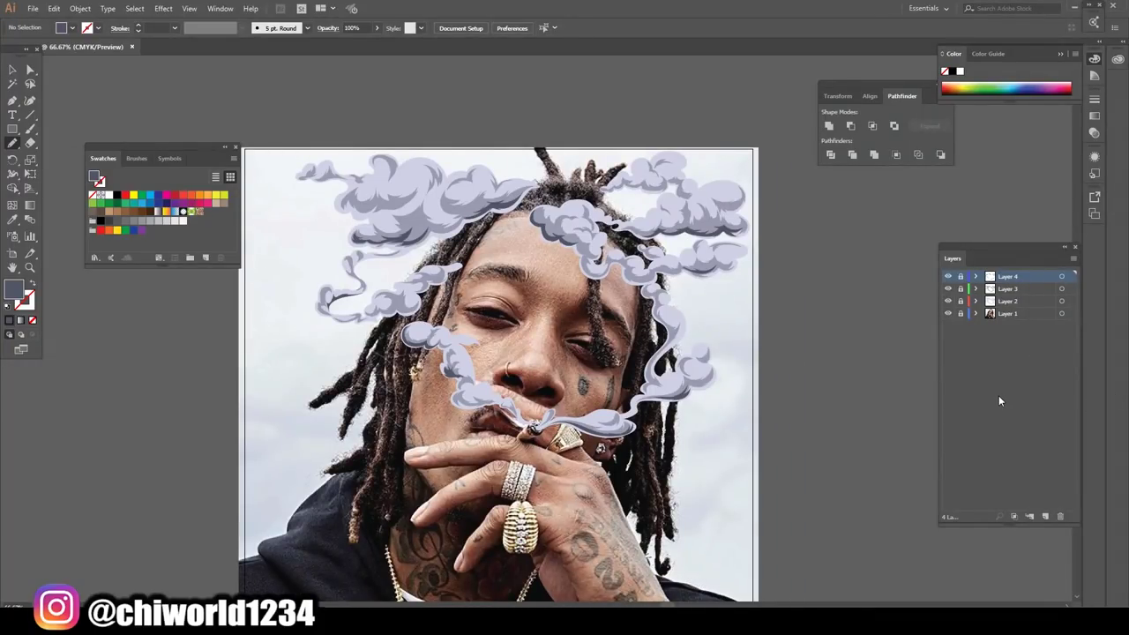
# - Add a new layer for the highlights and set the fill colour to white
pyautogui.click(1045, 517)
pyautogui.doubleClick(16, 291)
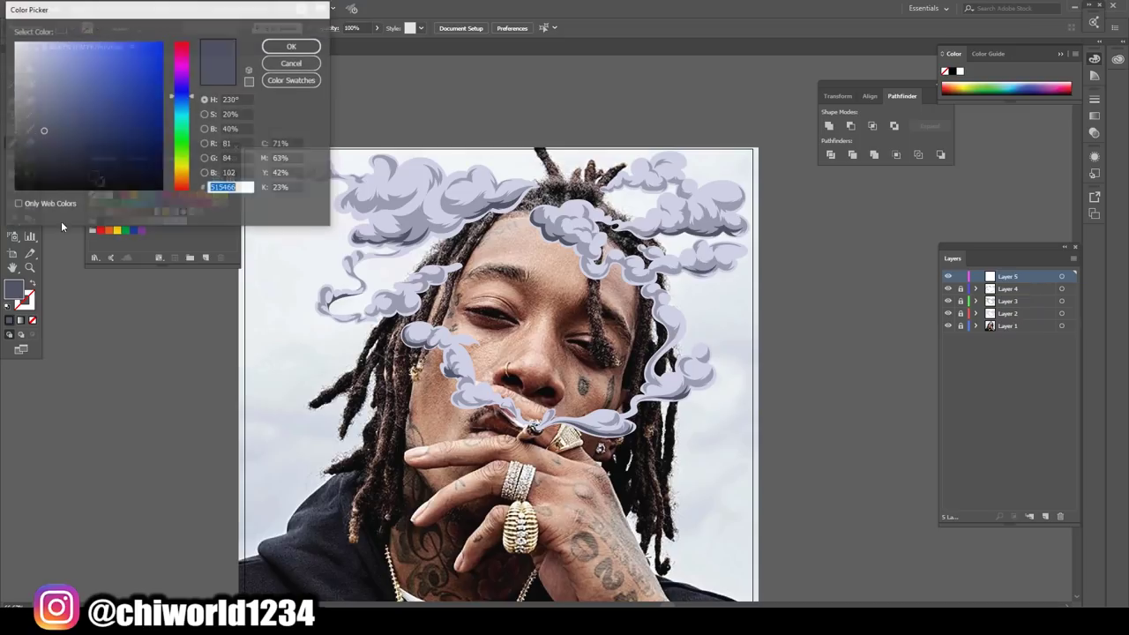
pyautogui.click(14, 41)
pyautogui.click(292, 45)
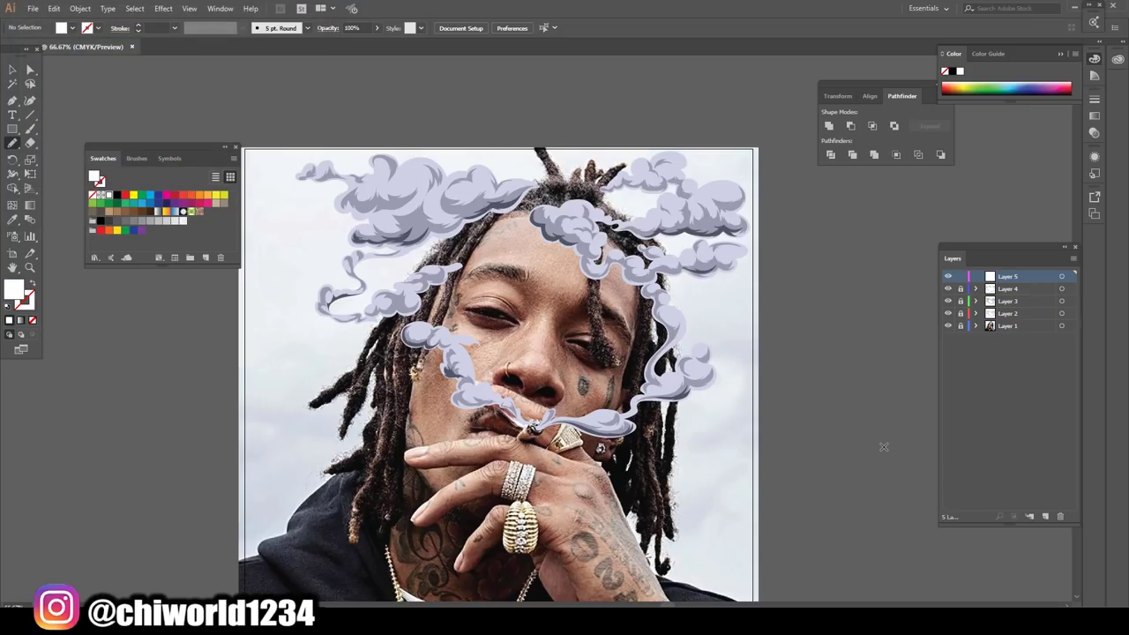
# - Paint a white highlight shape inside the lower part of the smoke curl
pyautogui.scroll(2, 758, 480)
pyautogui.scroll(1, 751, 483)
pyautogui.scroll(3, 751, 483)
pyautogui.scroll(1, 751, 482)
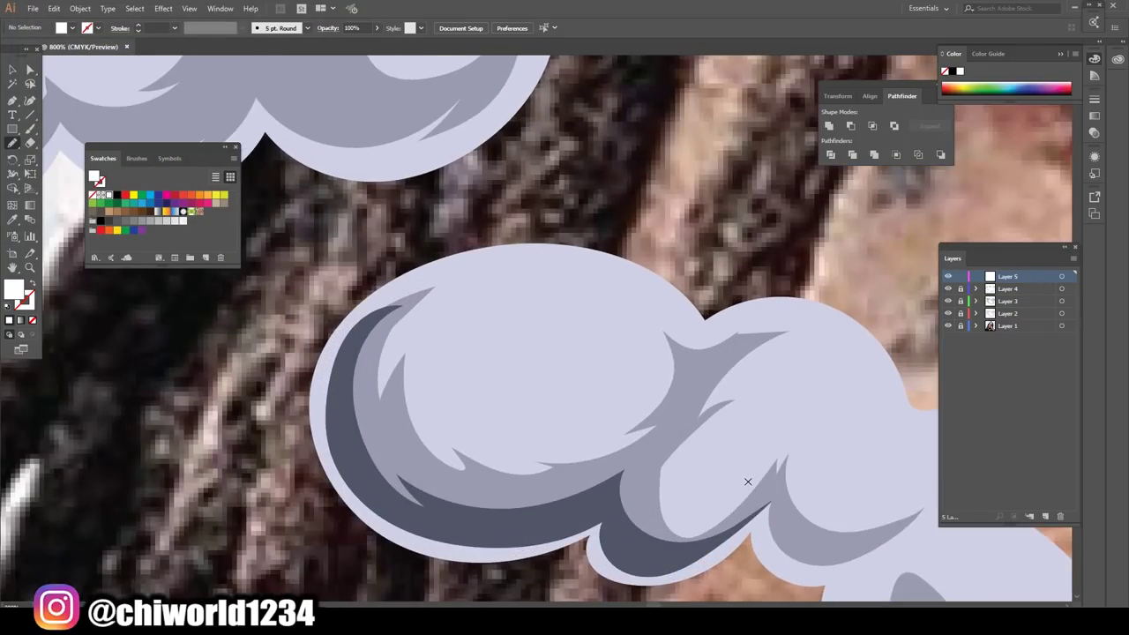
pyautogui.moveTo(463, 398)
pyautogui.mouseDown()
pyautogui.moveTo(567, 283)
pyautogui.moveTo(450, 302)
pyautogui.moveTo(453, 323)
pyautogui.mouseUp()
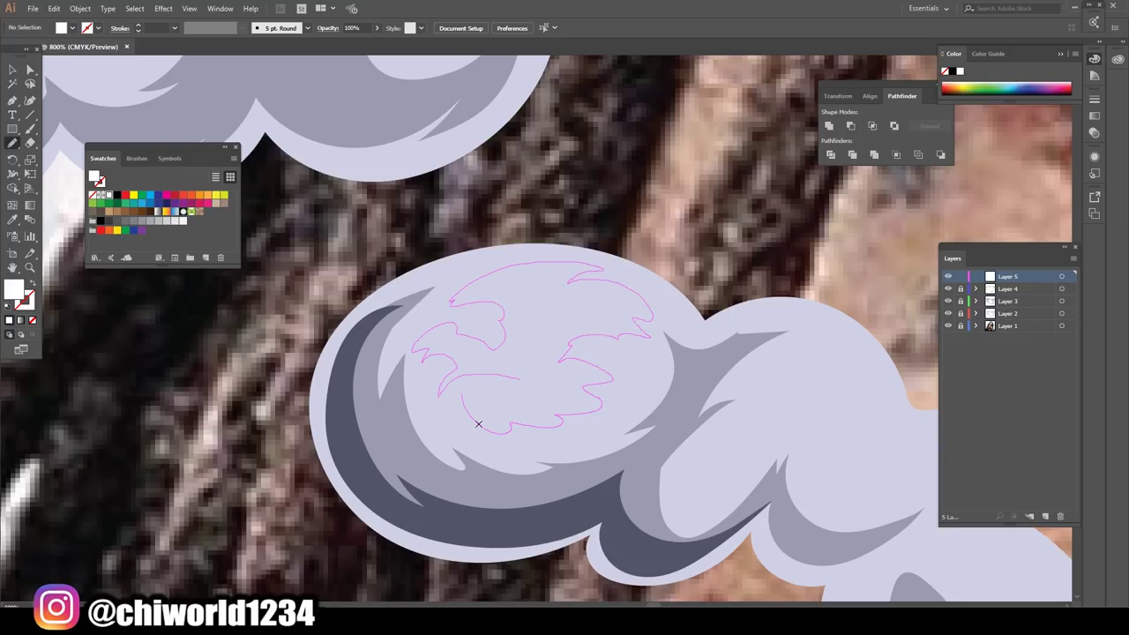
pyautogui.moveTo(478, 424); pyautogui.dragTo(463, 401)
# - Paint a wing-shaped white highlight along the next cloud's top edge
pyautogui.scroll(-5, 598, 510)
pyautogui.scroll(1, 598, 510)
pyautogui.scroll(4, 606, 506)
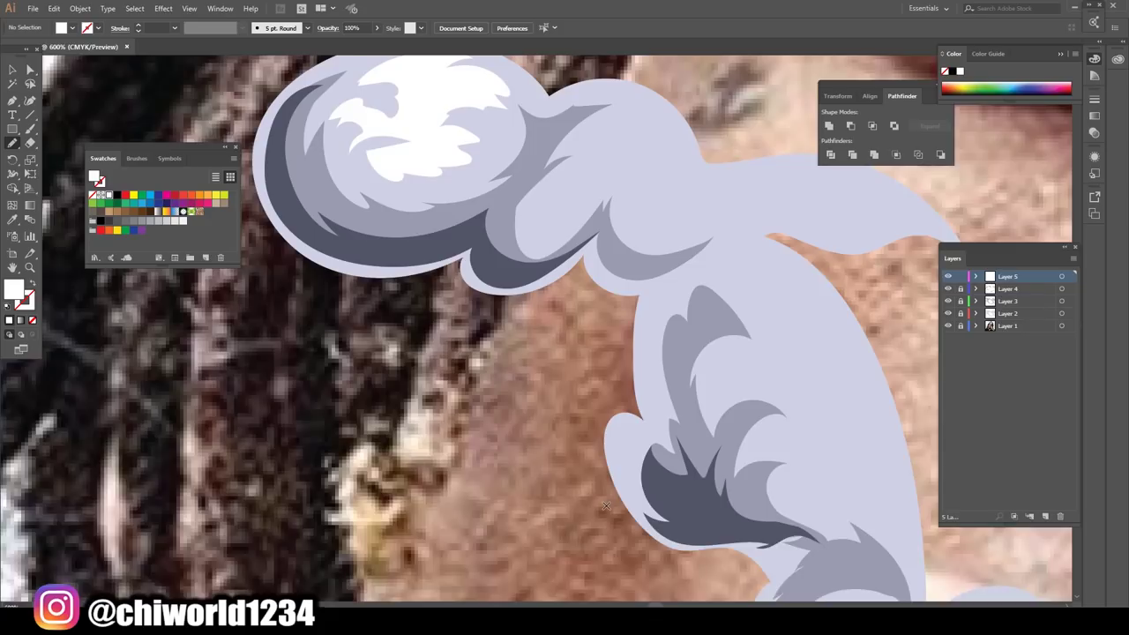
pyautogui.scroll(3, 606, 506)
pyautogui.moveTo(560, 341)
pyautogui.mouseDown()
pyautogui.moveTo(720, 365)
pyautogui.moveTo(607, 287)
pyautogui.moveTo(582, 307)
pyautogui.moveTo(597, 320)
pyautogui.mouseUp()
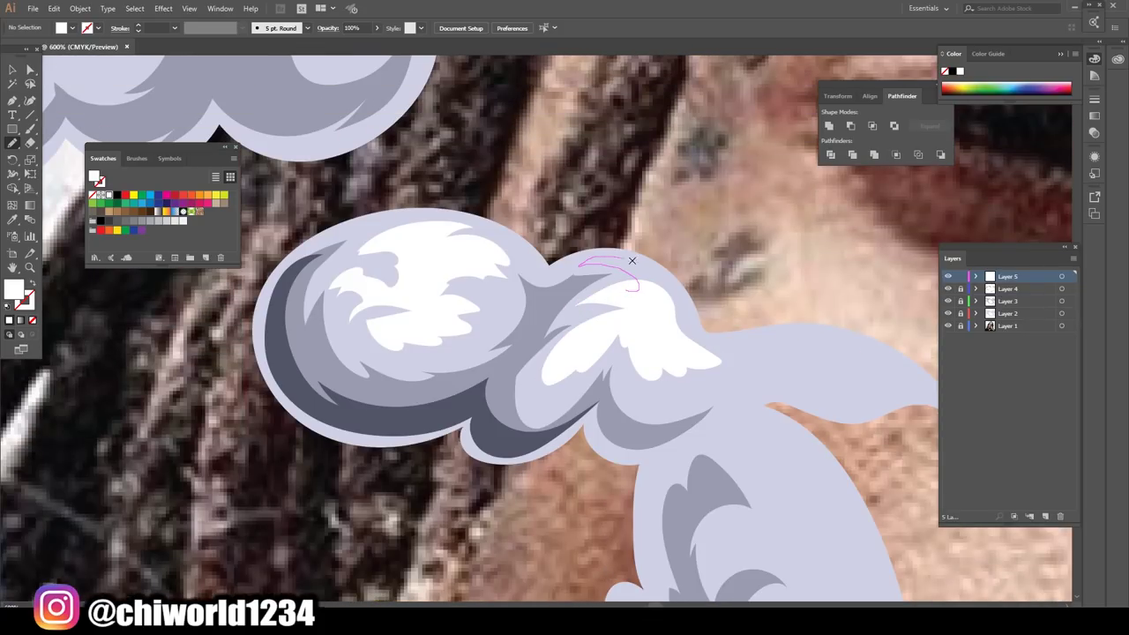
pyautogui.moveTo(732, 338); pyautogui.dragTo(891, 362)
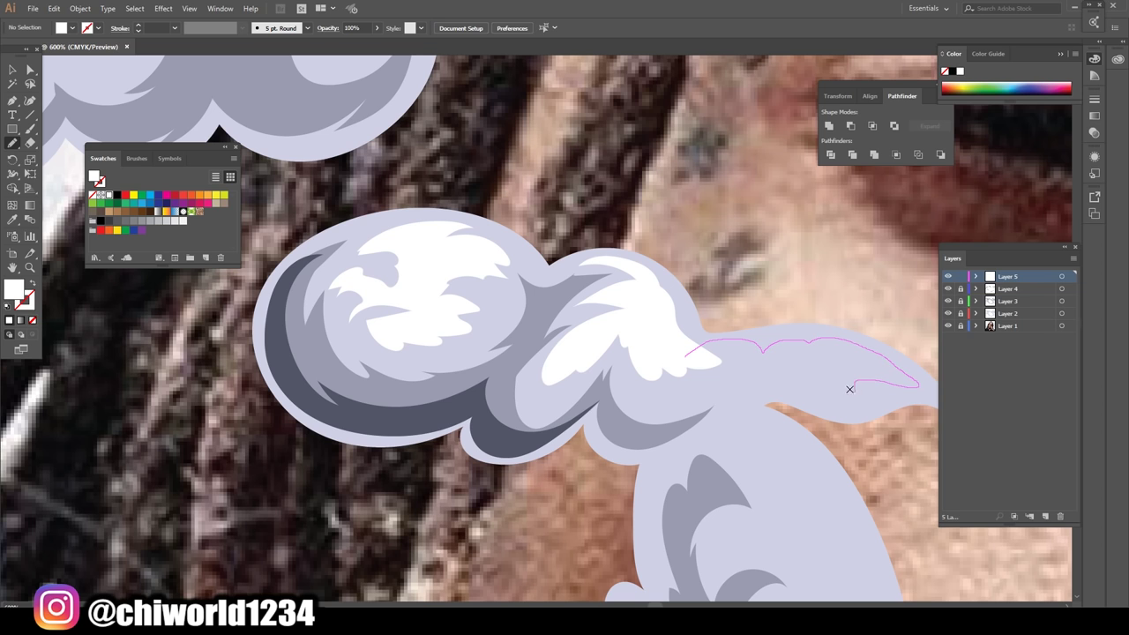
pyautogui.moveTo(725, 375); pyautogui.dragTo(688, 357)
# - Add white highlights on the lower cloud and the curl's top, then zoom out to view the artwork
pyautogui.scroll(-5, 673, 386)
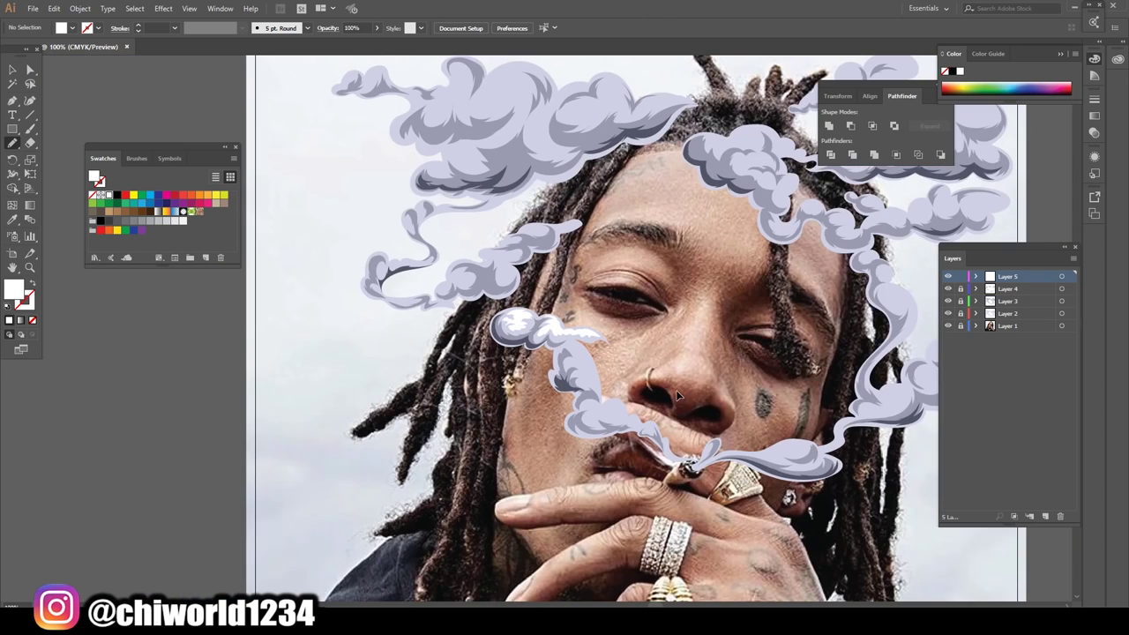
pyautogui.scroll(3, 673, 386)
pyautogui.scroll(2, 673, 380)
pyautogui.scroll(1, 673, 380)
pyautogui.moveTo(697, 514); pyautogui.dragTo(660, 424)
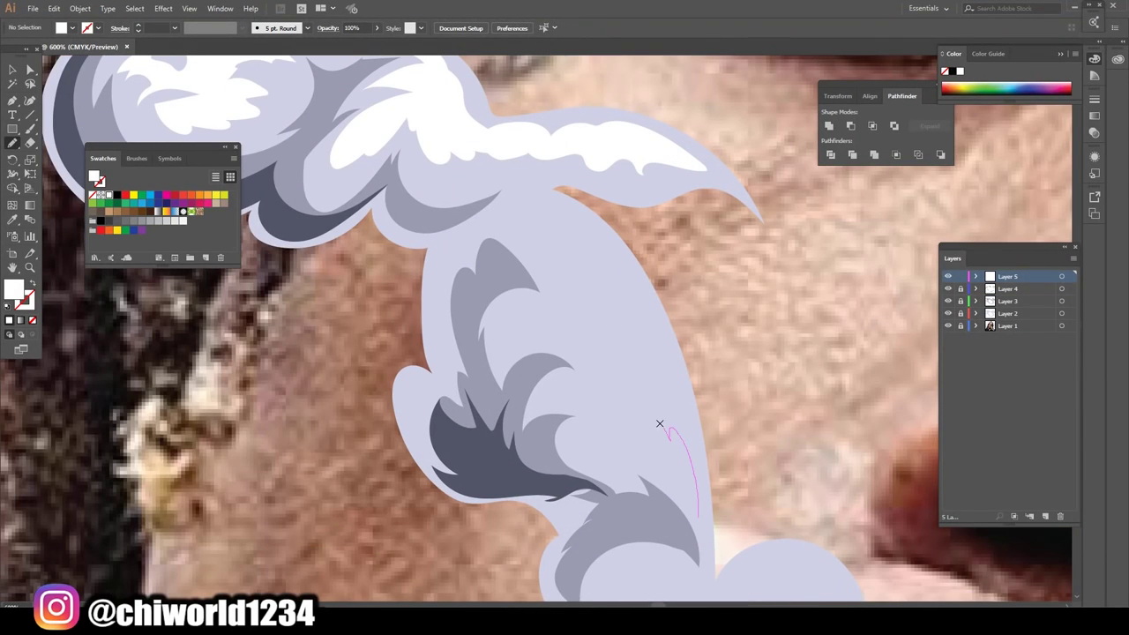
pyautogui.moveTo(586, 453)
pyautogui.mouseDown()
pyautogui.moveTo(697, 511)
pyautogui.moveTo(697, 479)
pyautogui.moveTo(630, 341)
pyautogui.mouseUp()
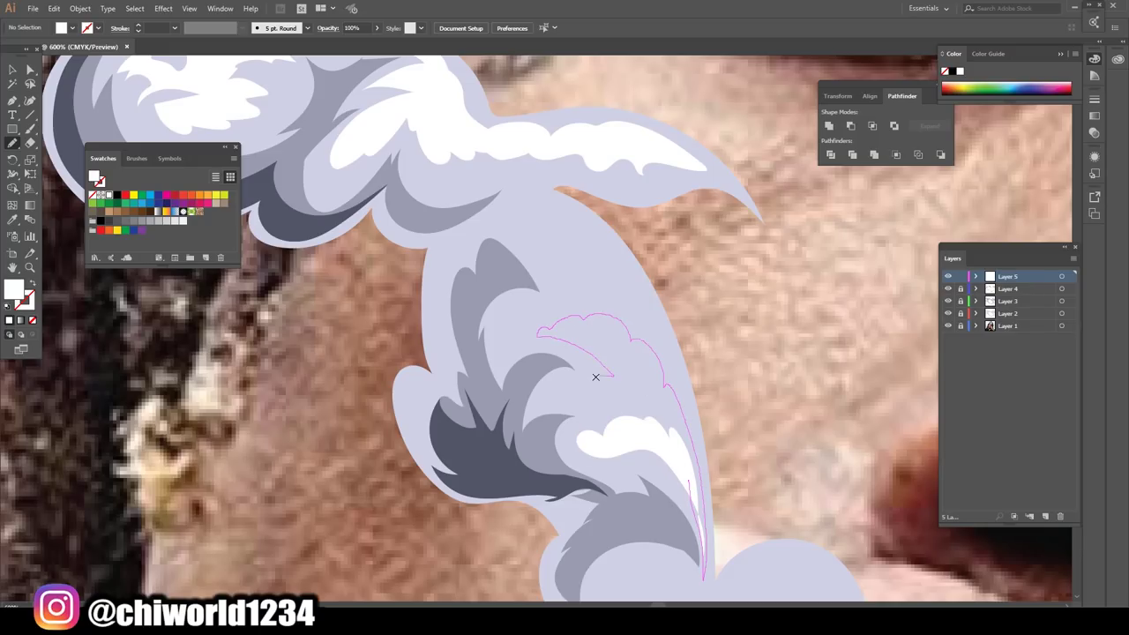
pyautogui.moveTo(595, 376); pyautogui.dragTo(641, 431)
pyautogui.moveTo(624, 368); pyautogui.dragTo(517, 315)
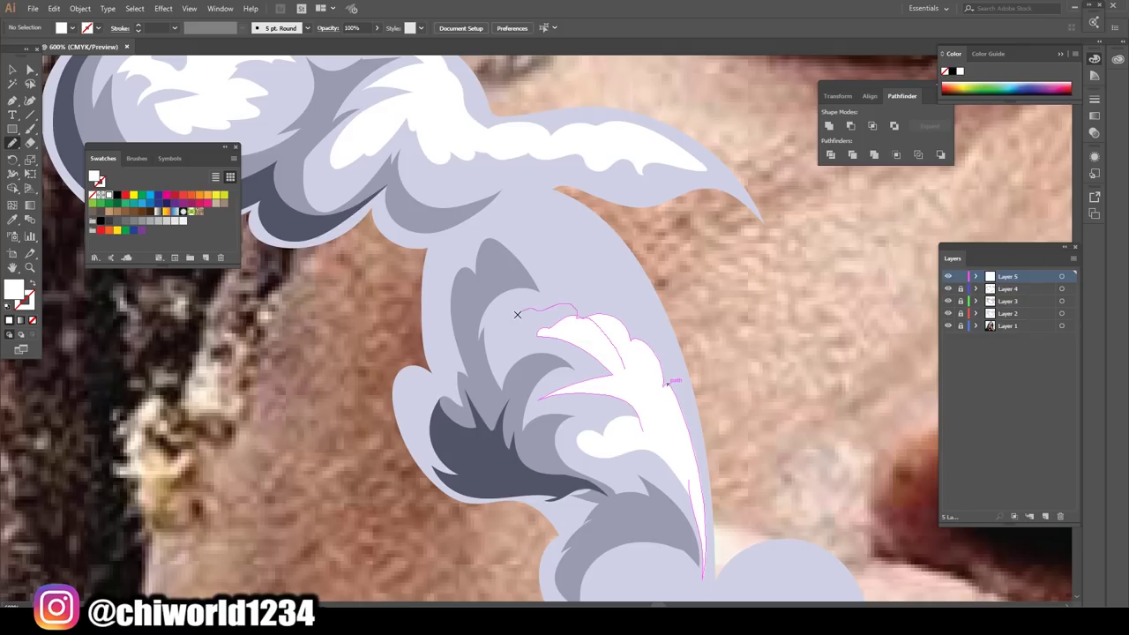
pyautogui.moveTo(626, 266); pyautogui.dragTo(675, 428)
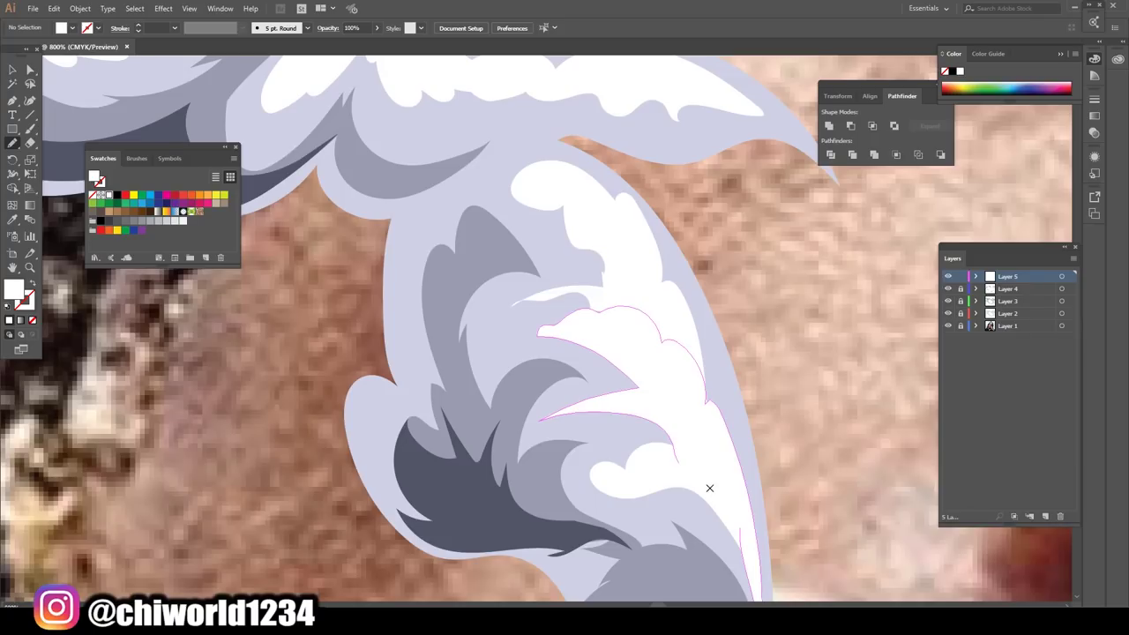
pyautogui.moveTo(616, 315); pyautogui.dragTo(558, 311)
pyautogui.hotkey('ctrl', '1')
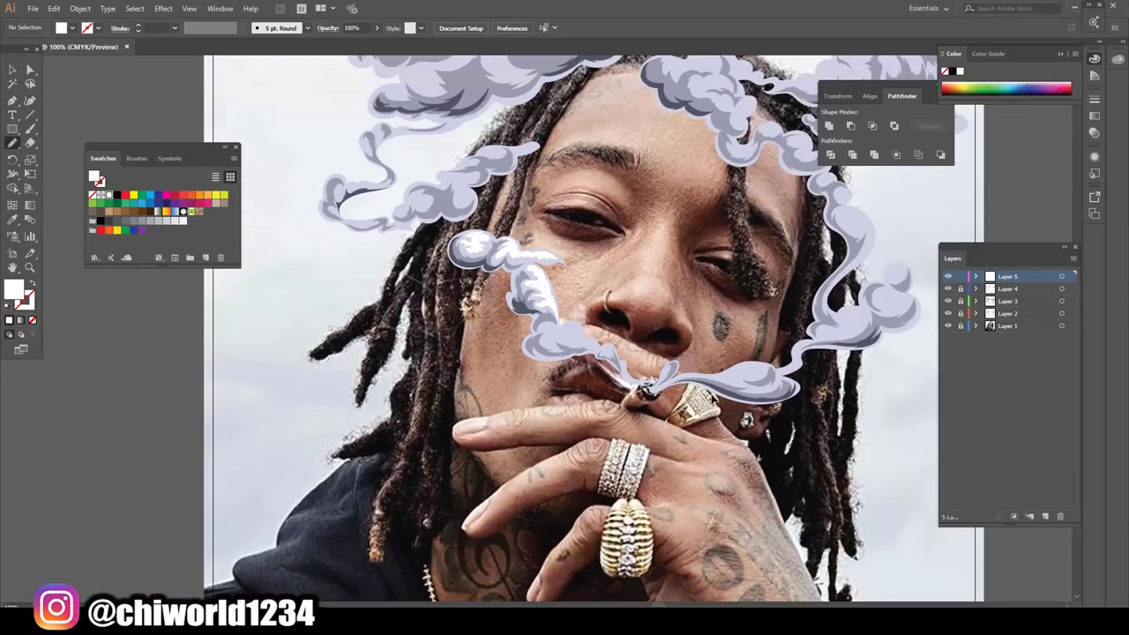
# - Paint white highlights in the smoke puff beside the nose
pyautogui.scroll(4, 710, 392)
pyautogui.scroll(2, 602, 370)
pyautogui.moveTo(615, 393)
pyautogui.mouseDown()
pyautogui.moveTo(661, 307)
pyautogui.moveTo(710, 393)
pyautogui.mouseUp()
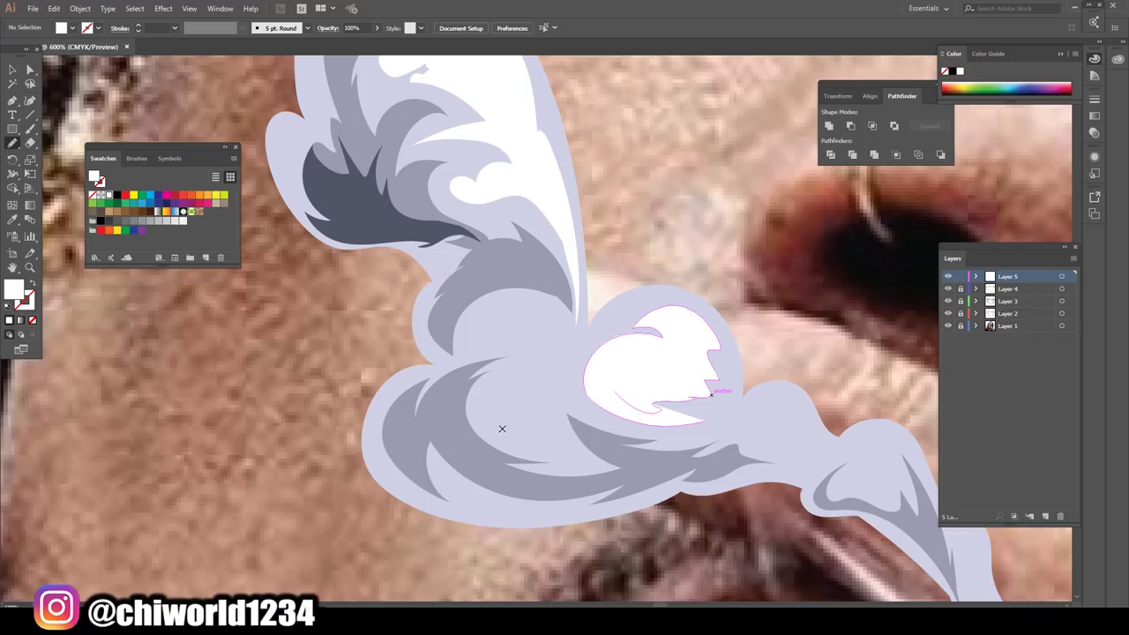
pyautogui.moveTo(569, 451); pyautogui.dragTo(567, 365)
pyautogui.moveTo(520, 355); pyautogui.dragTo(551, 335)
# - Add a white highlight on the small smoke curl to the right
pyautogui.scroll(-5, 530, 495)
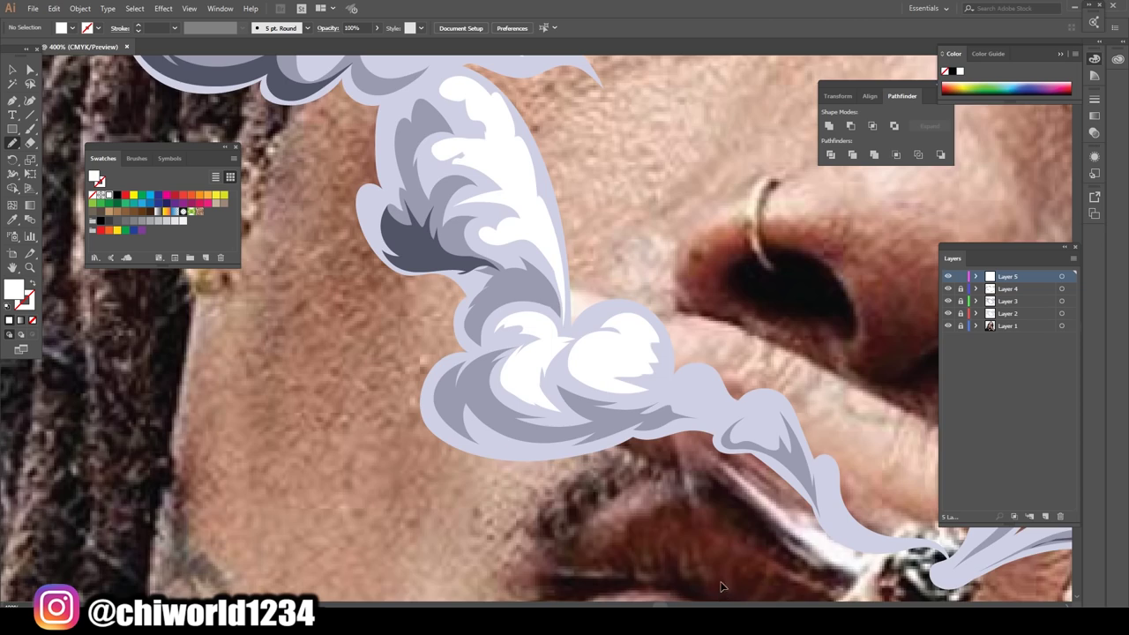
pyautogui.scroll(4, 668, 473)
pyautogui.scroll(1, 667, 473)
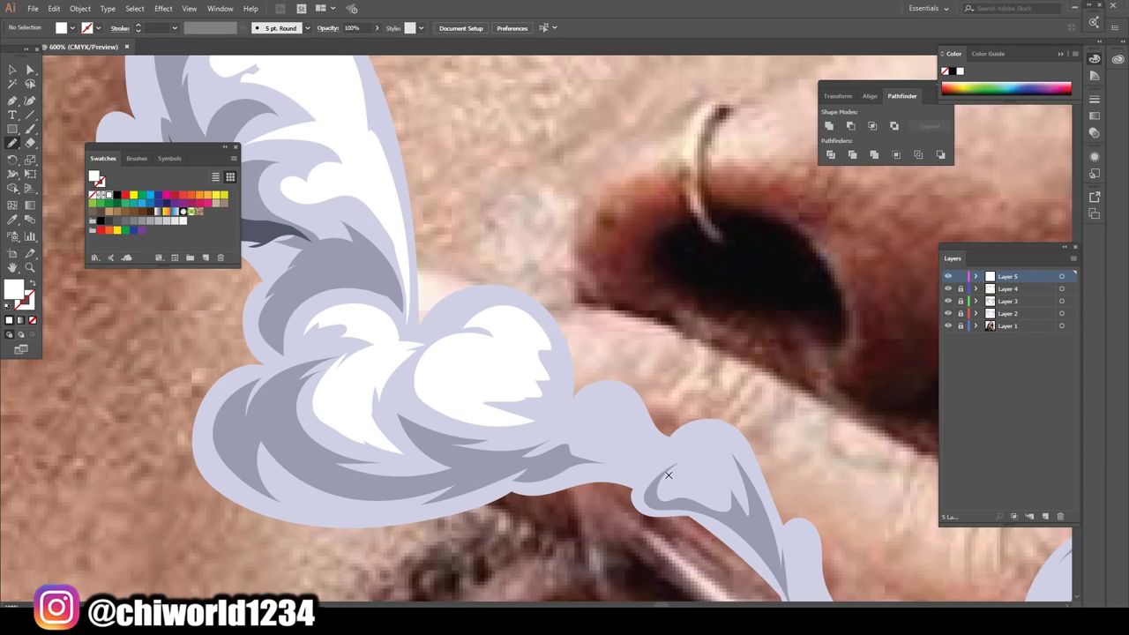
pyautogui.scroll(1, 668, 474)
pyautogui.moveTo(600, 380); pyautogui.dragTo(586, 346)
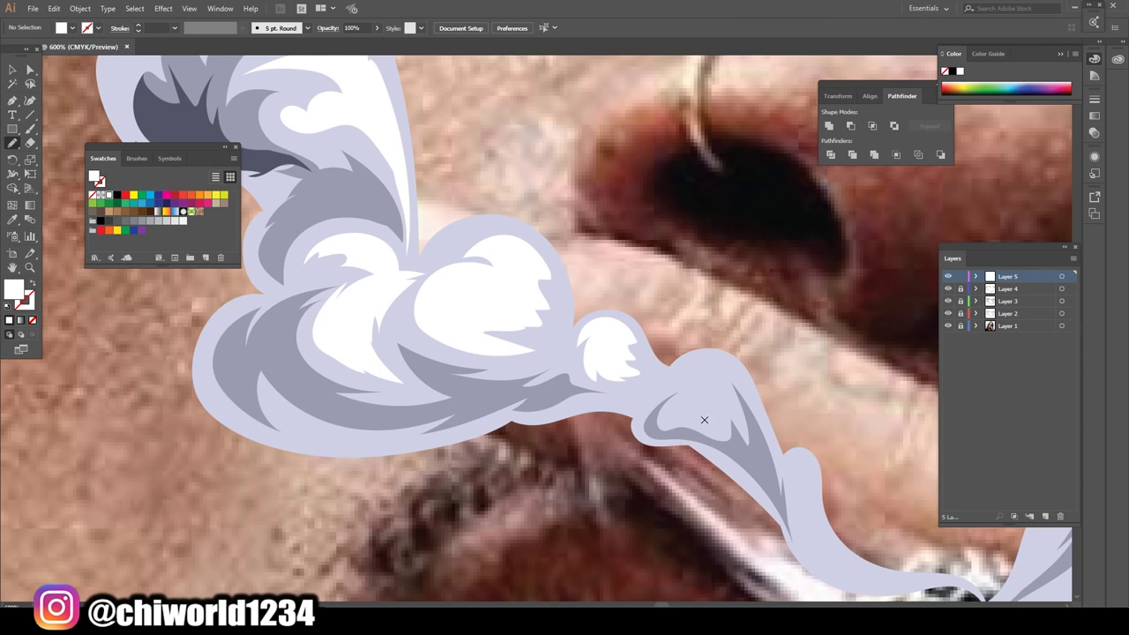
pyautogui.moveTo(742, 372); pyautogui.dragTo(681, 422)
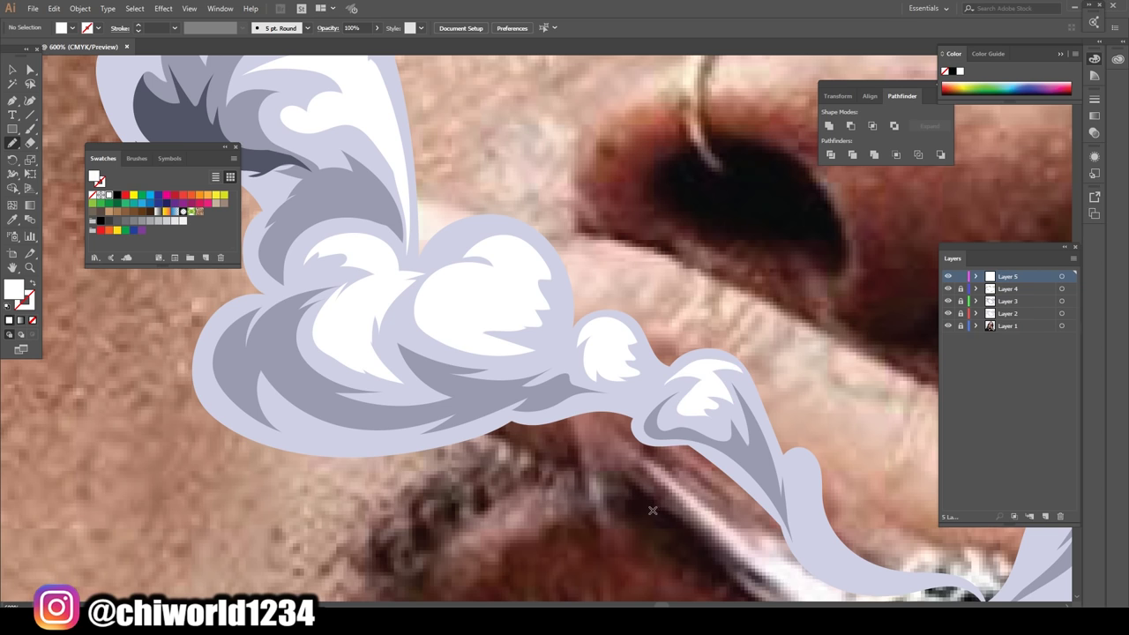
# - Paint a white highlight on the thin smoke trail
pyautogui.scroll(-4, 687, 591)
pyautogui.scroll(-2, 701, 518)
pyautogui.scroll(1, 701, 518)
pyautogui.scroll(3, 697, 511)
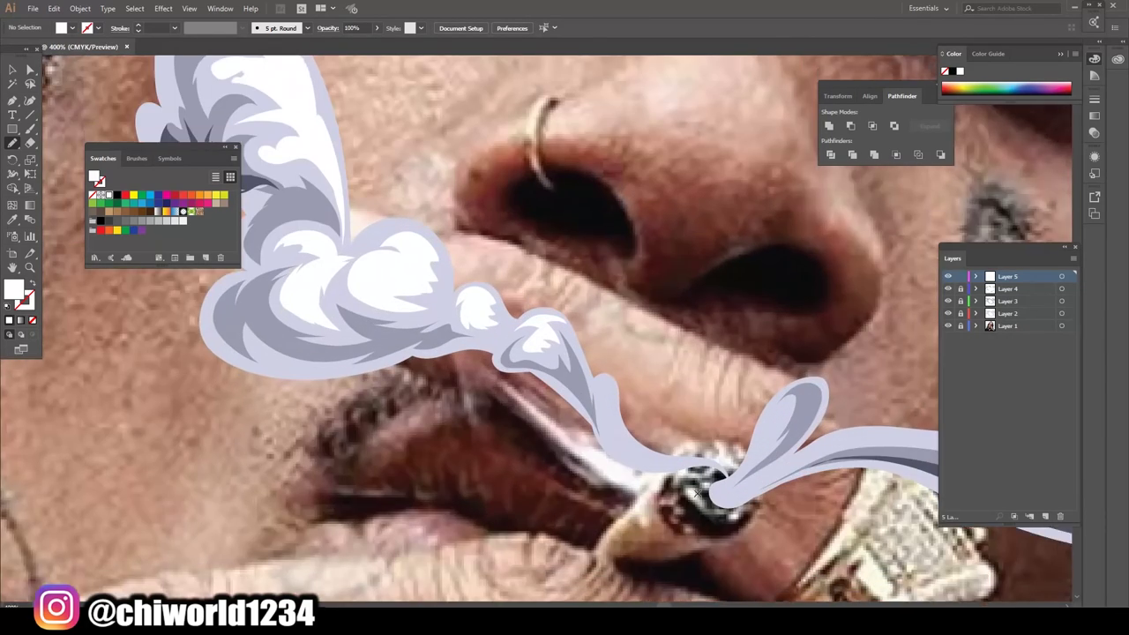
pyautogui.scroll(2, 679, 494)
pyautogui.scroll(1, 652, 477)
pyautogui.moveTo(619, 456)
pyautogui.mouseDown()
pyautogui.moveTo(643, 466)
pyautogui.moveTo(666, 456)
pyautogui.moveTo(596, 348)
pyautogui.moveTo(577, 353)
pyautogui.moveTo(589, 434)
pyautogui.mouseUp()
# - Fill the smoke wisp at the cigarette tip with white
pyautogui.scroll(-4, 692, 546)
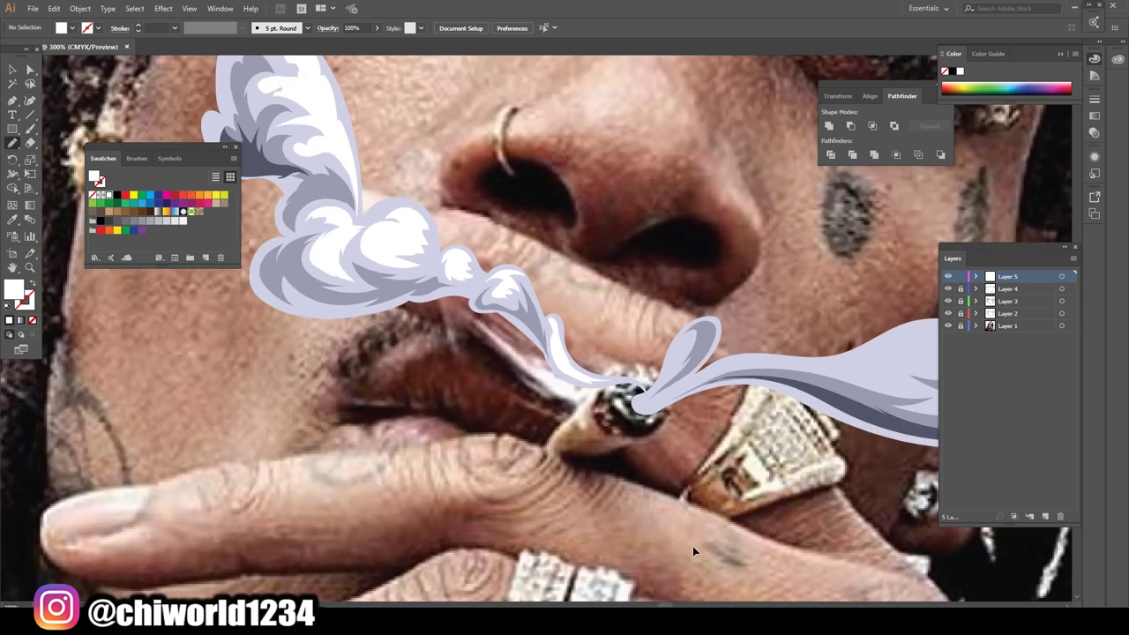
pyautogui.scroll(-4, 696, 545)
pyautogui.scroll(2, 617, 414)
pyautogui.scroll(2, 494, 401)
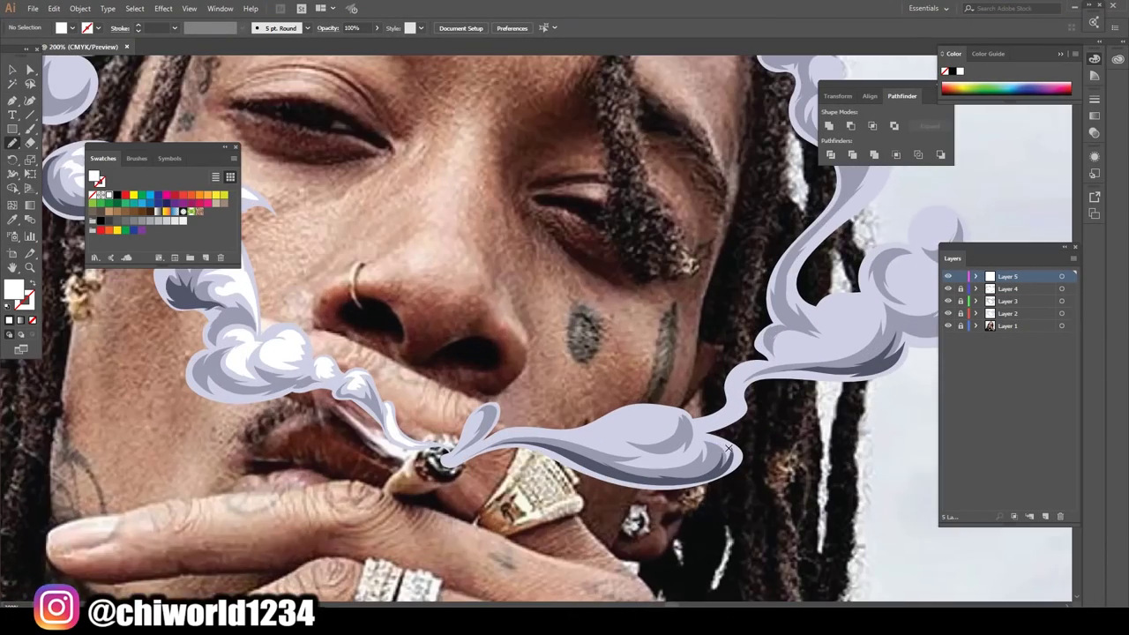
pyautogui.scroll(1, 415, 397)
pyautogui.scroll(1, 380, 393)
pyautogui.moveTo(419, 338); pyautogui.dragTo(369, 411)
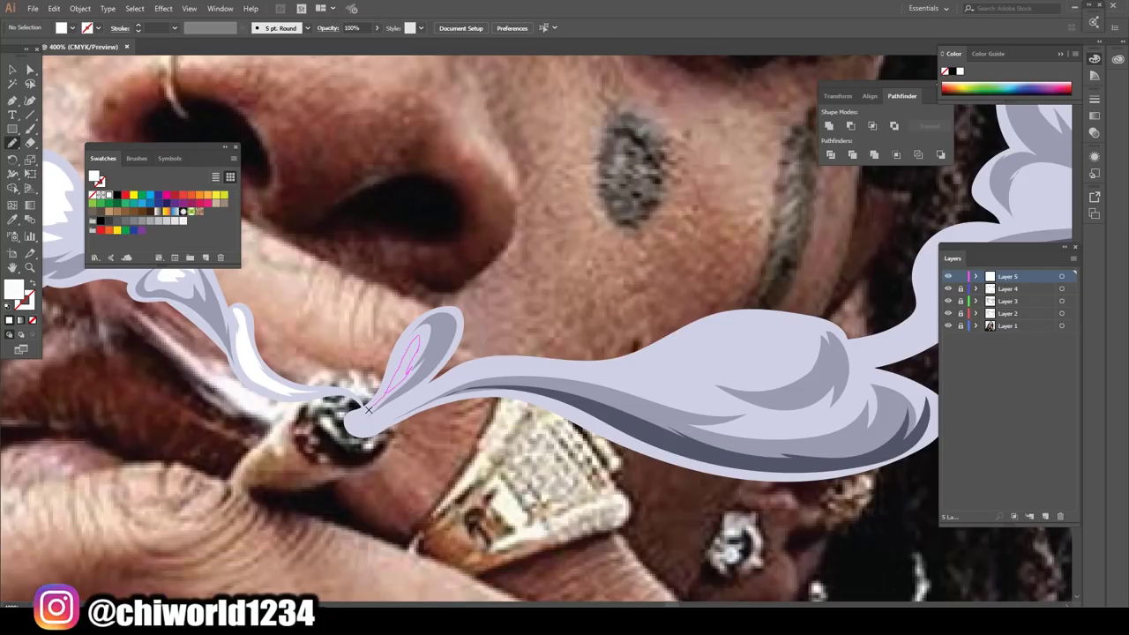
# - Paint white highlights along the smoke drifting right and its lower edge
pyautogui.moveTo(450, 387)
pyautogui.mouseDown()
pyautogui.moveTo(703, 378)
pyautogui.moveTo(779, 352)
pyautogui.moveTo(706, 340)
pyautogui.moveTo(601, 365)
pyautogui.moveTo(451, 376)
pyautogui.moveTo(386, 425)
pyautogui.mouseUp()
pyautogui.scroll(-5, 430, 572)
pyautogui.scroll(5, 582, 456)
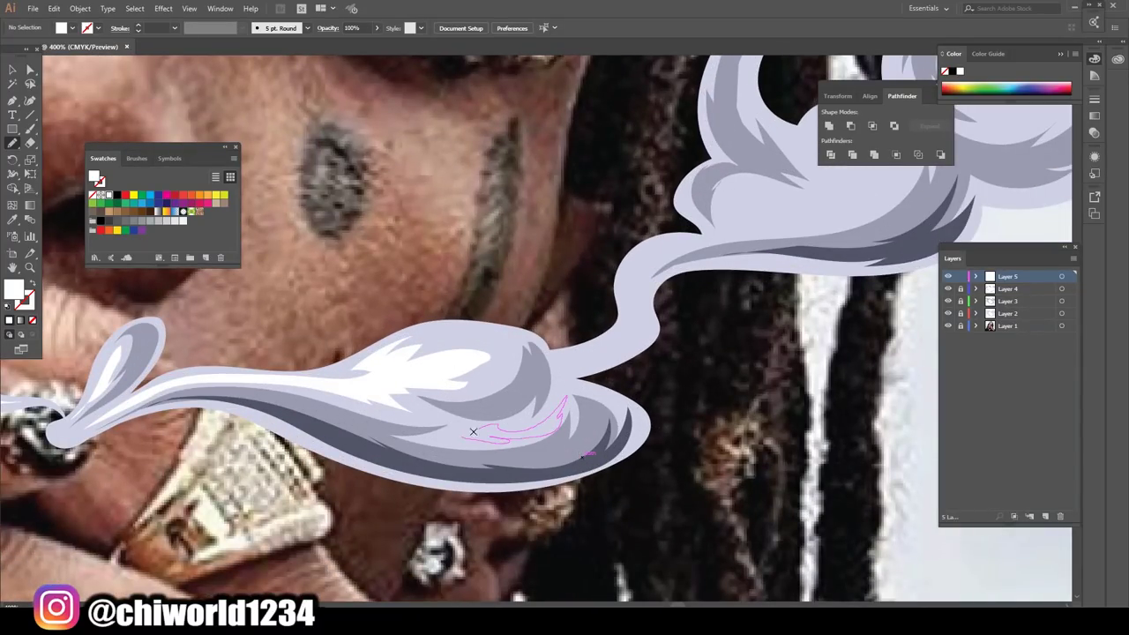
pyautogui.moveTo(509, 440)
pyautogui.mouseDown()
pyautogui.moveTo(444, 441)
pyautogui.moveTo(533, 374)
pyautogui.moveTo(441, 431)
pyautogui.mouseUp()
pyautogui.hscroll(2, 648, 467)
pyautogui.scroll(1, 648, 467)
pyautogui.scroll(-5, 642, 500)
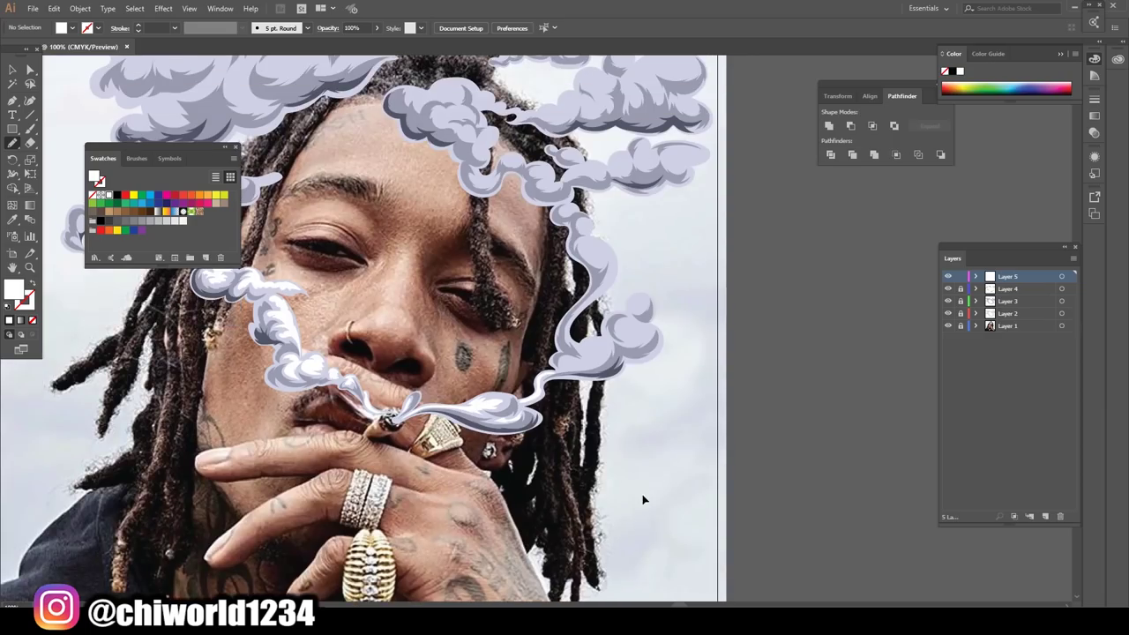
# - Paint a white highlight loop inside the cloud's lower lobe
pyautogui.scroll(3, 642, 500)
pyautogui.scroll(1, 642, 494)
pyautogui.moveTo(430, 419); pyautogui.dragTo(434, 459)
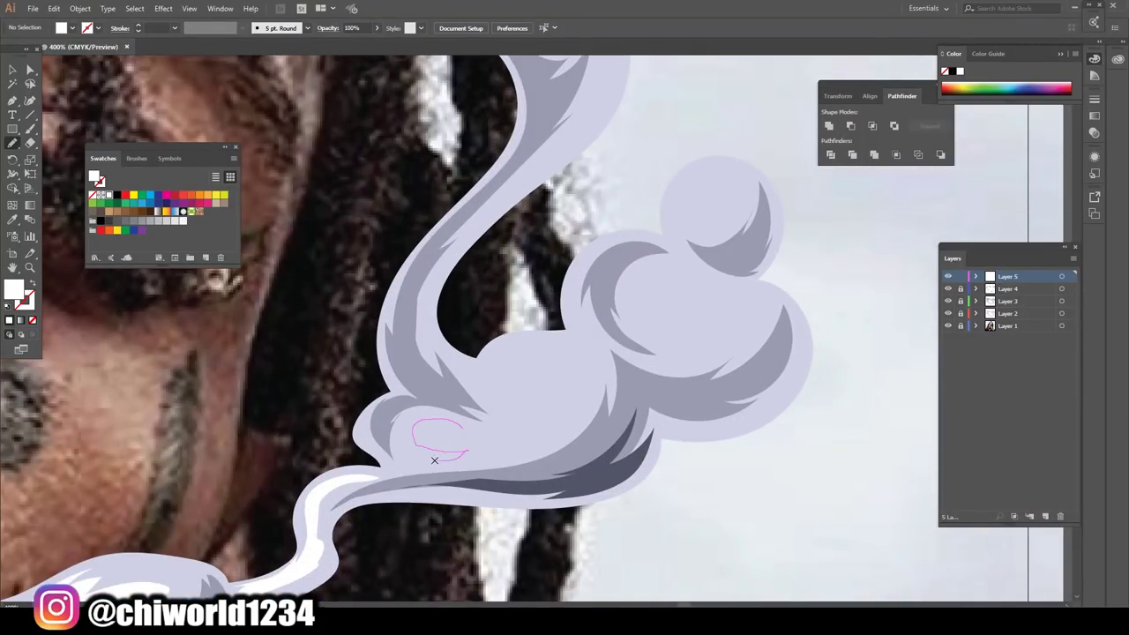
pyautogui.moveTo(539, 445); pyautogui.dragTo(495, 421)
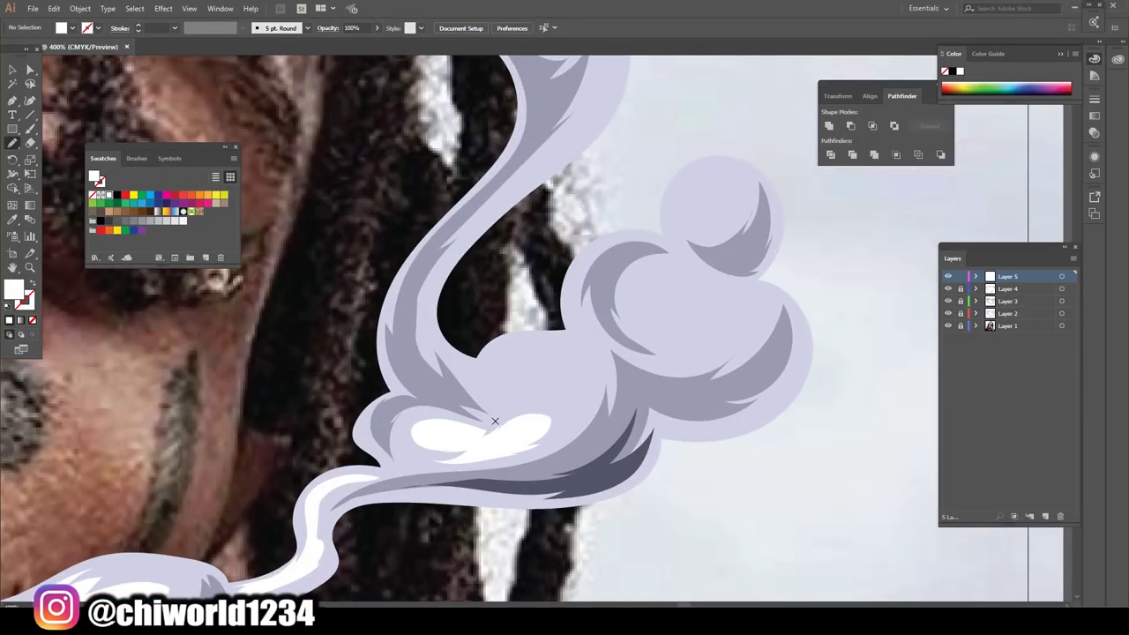
pyautogui.moveTo(582, 397); pyautogui.dragTo(500, 354)
pyautogui.moveTo(505, 422); pyautogui.dragTo(495, 410)
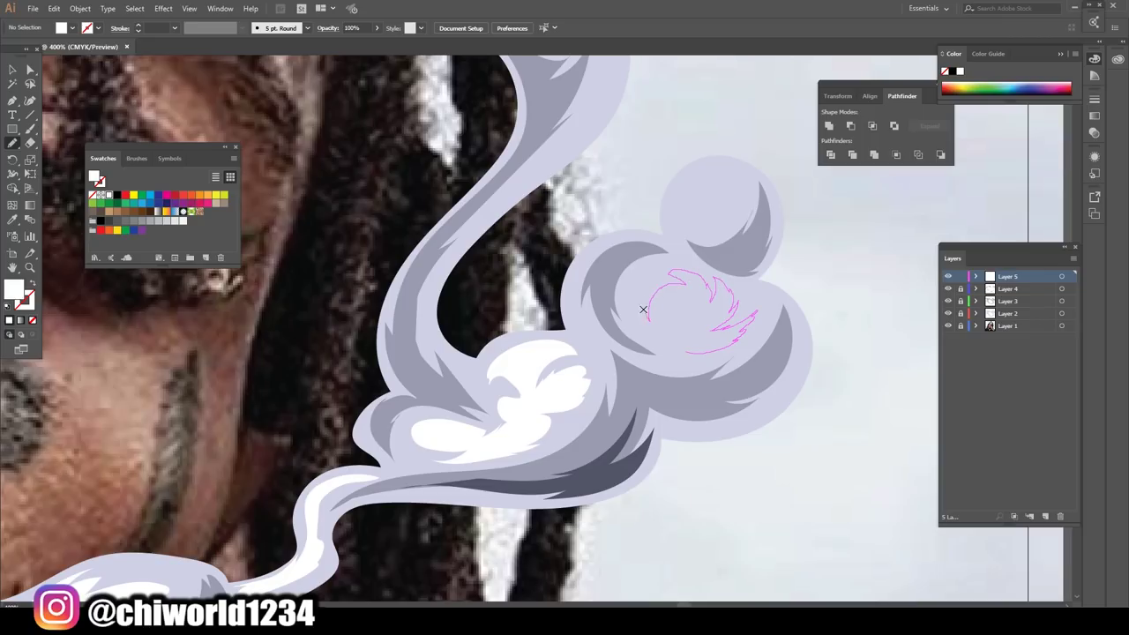
# - Add white highlights inside the middle and topmost round puffs
pyautogui.moveTo(680, 356); pyautogui.dragTo(705, 354)
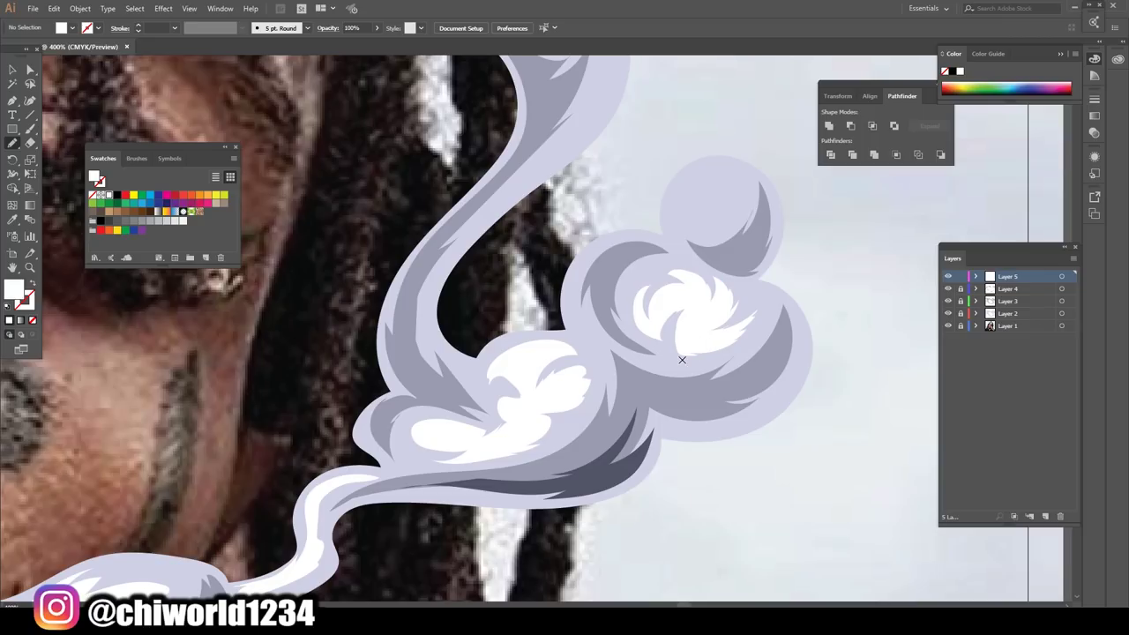
pyautogui.scroll(-3, 728, 420)
pyautogui.scroll(-2, 731, 403)
pyautogui.scroll(6, 729, 401)
pyautogui.scroll(1, 644, 364)
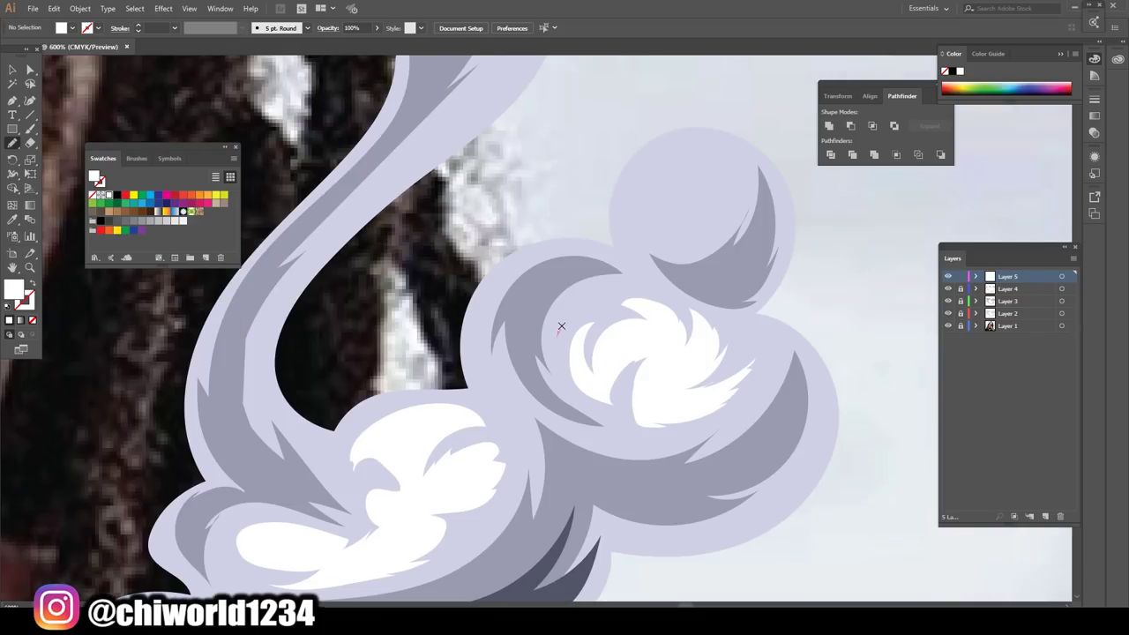
pyautogui.moveTo(611, 294); pyautogui.dragTo(620, 289)
pyautogui.moveTo(631, 219)
pyautogui.mouseDown()
pyautogui.moveTo(638, 229)
pyautogui.moveTo(711, 229)
pyautogui.moveTo(732, 182)
pyautogui.moveTo(718, 146)
pyautogui.moveTo(631, 211)
pyautogui.moveTo(632, 240)
pyautogui.mouseUp()
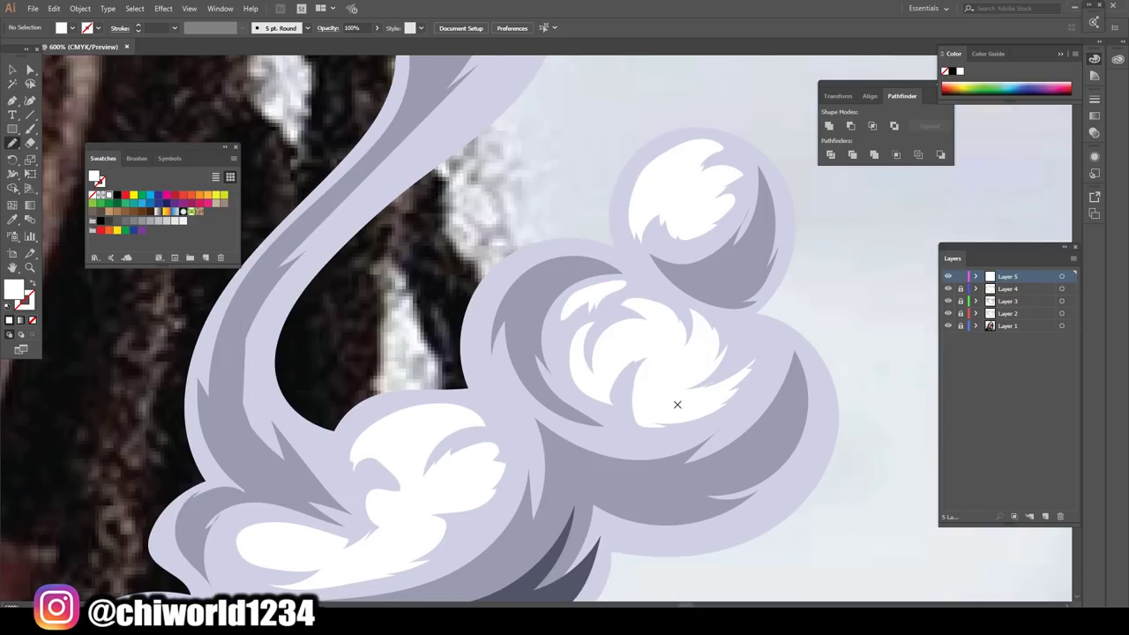
# - Paint a white highlight streak up along the cloud's tail
pyautogui.scroll(-5, 697, 424)
pyautogui.scroll(-2, 721, 441)
pyautogui.scroll(-2, 715, 423)
pyautogui.scroll(5, 720, 405)
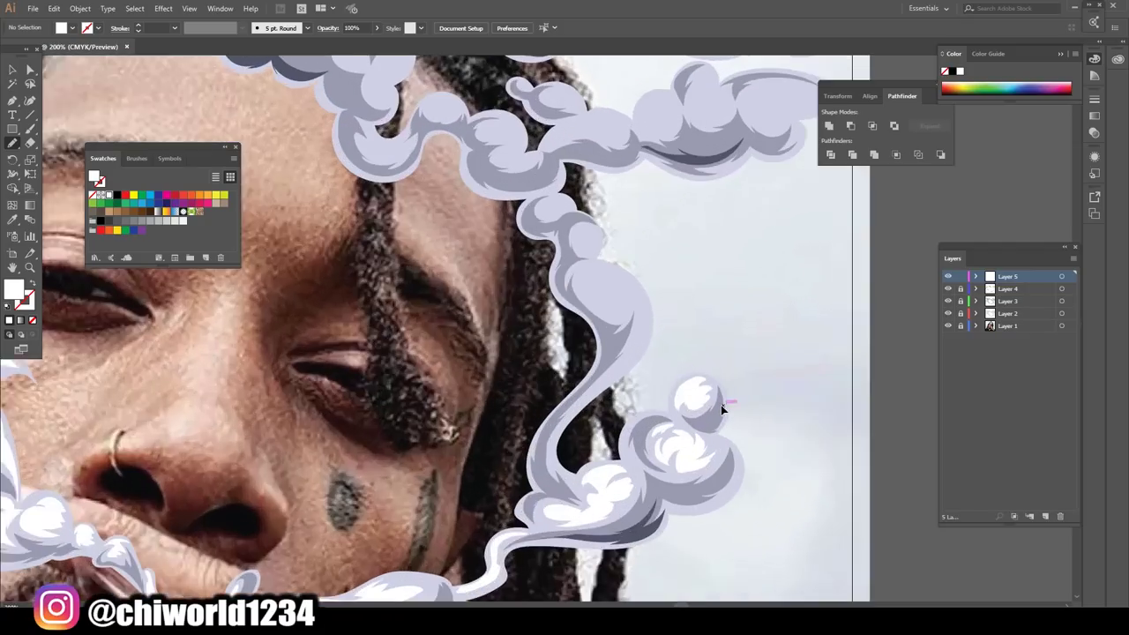
pyautogui.scroll(1, 721, 405)
pyautogui.scroll(-1, 721, 404)
pyautogui.moveTo(451, 485)
pyautogui.mouseDown()
pyautogui.moveTo(574, 332)
pyautogui.moveTo(637, 276)
pyautogui.mouseUp()
pyautogui.moveTo(553, 377); pyautogui.dragTo(473, 463)
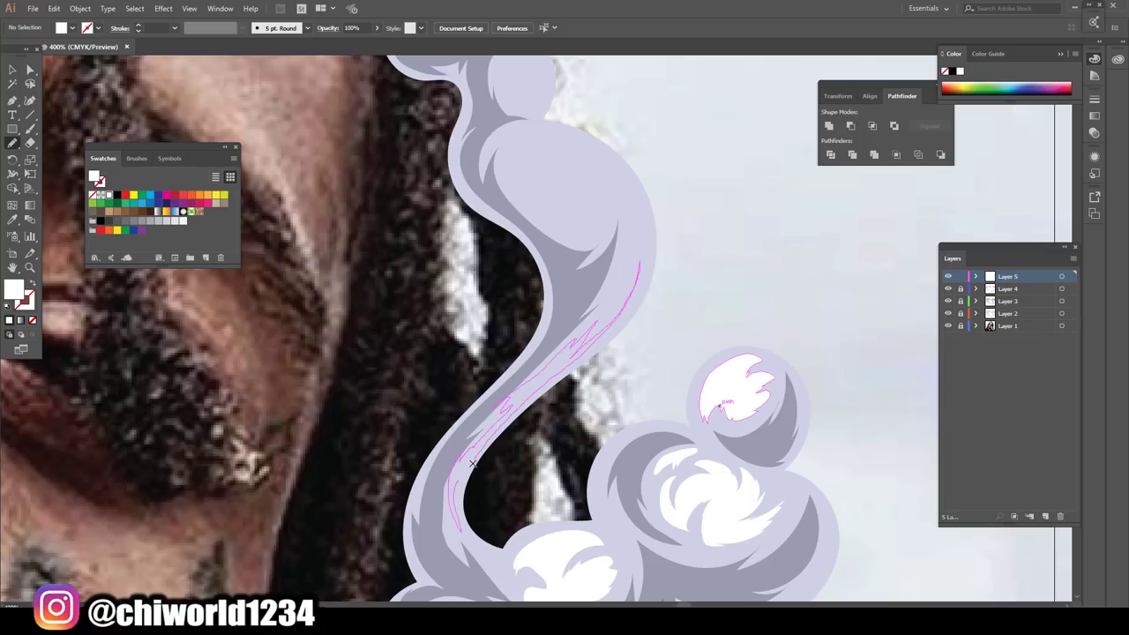
pyautogui.moveTo(466, 528); pyautogui.dragTo(467, 531)
# - Undo the unwanted tail highlight and redraw it
pyautogui.hotkey('ctrl', 'z')
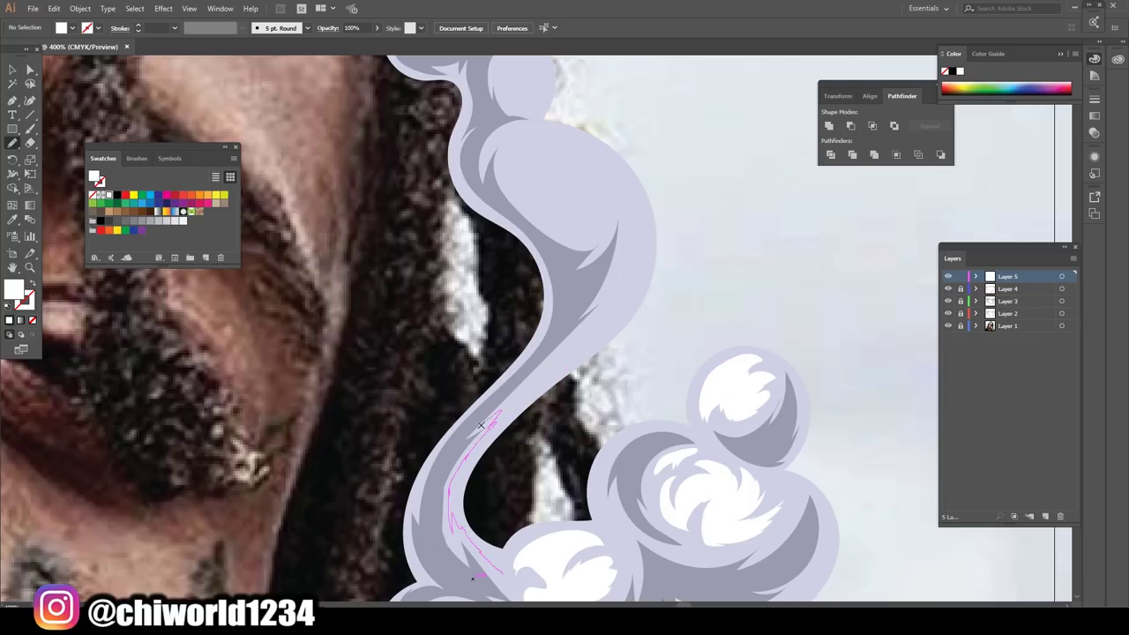
pyautogui.moveTo(481, 425); pyautogui.dragTo(490, 437)
pyautogui.moveTo(495, 551); pyautogui.dragTo(473, 578)
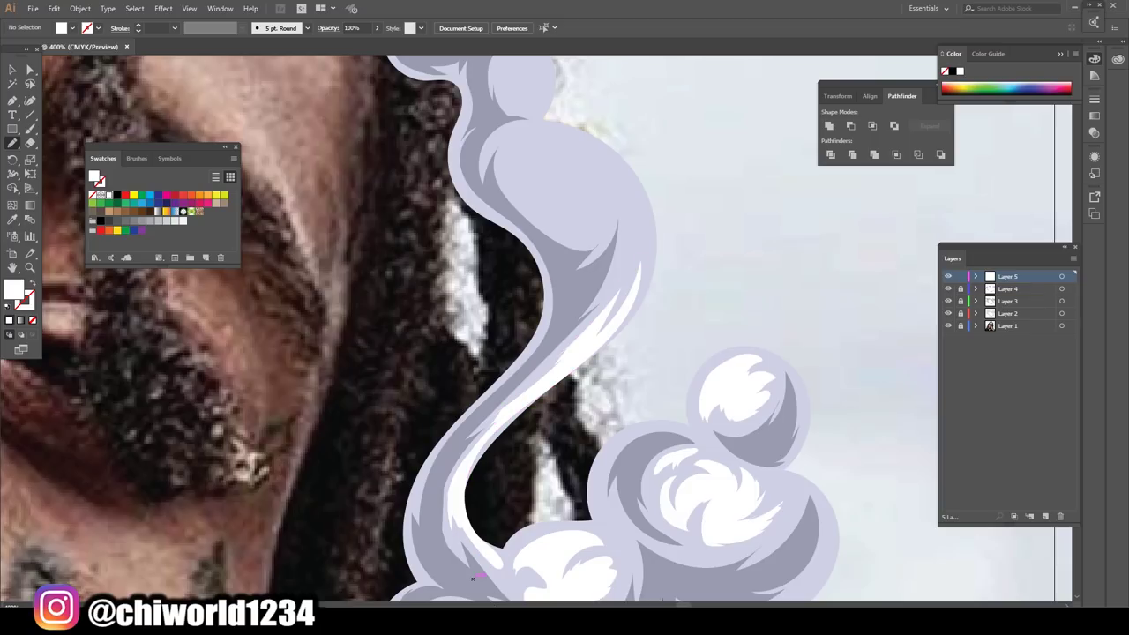
pyautogui.scroll(-5, 474, 578)
pyautogui.scroll(5, 591, 473)
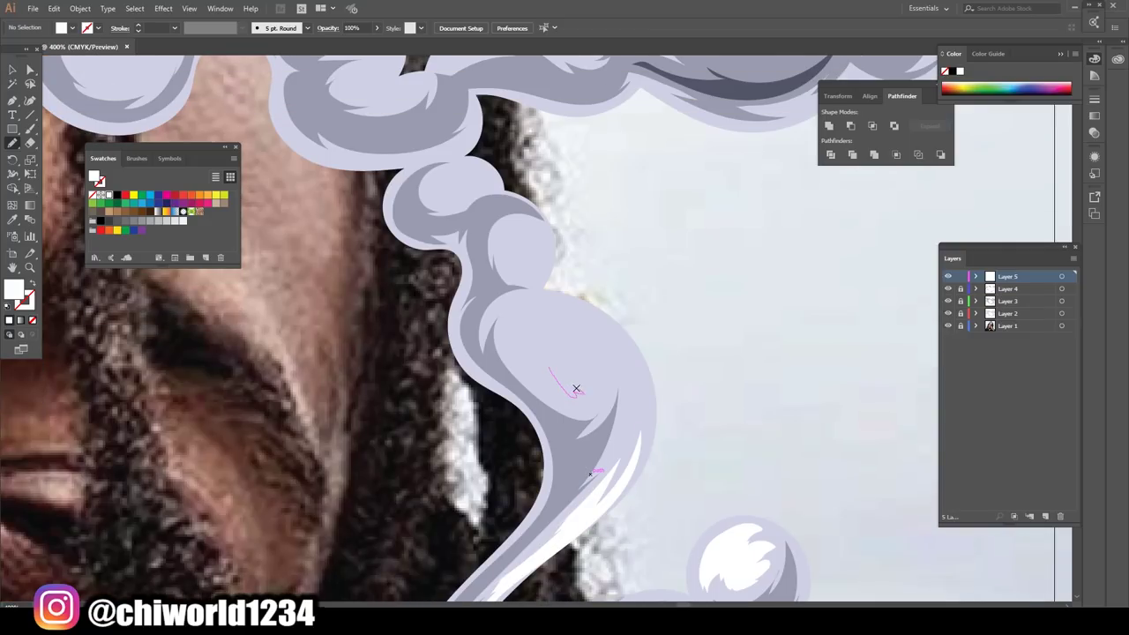
# - Paint white highlights on the tail's upper bulge and the next cloud lobe
pyautogui.moveTo(576, 388)
pyautogui.mouseDown()
pyautogui.moveTo(628, 430)
pyautogui.moveTo(582, 308)
pyautogui.moveTo(556, 324)
pyautogui.moveTo(542, 357)
pyautogui.mouseUp()
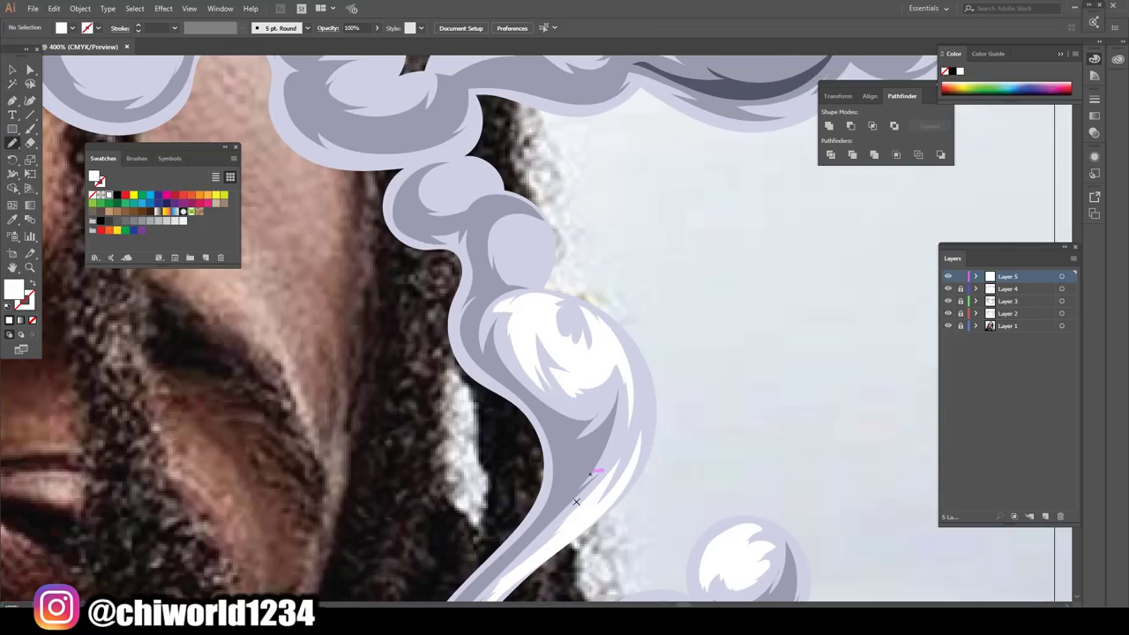
pyautogui.scroll(-2, 577, 502)
pyautogui.scroll(-3, 626, 577)
pyautogui.scroll(5, 632, 532)
pyautogui.scroll(2, 631, 530)
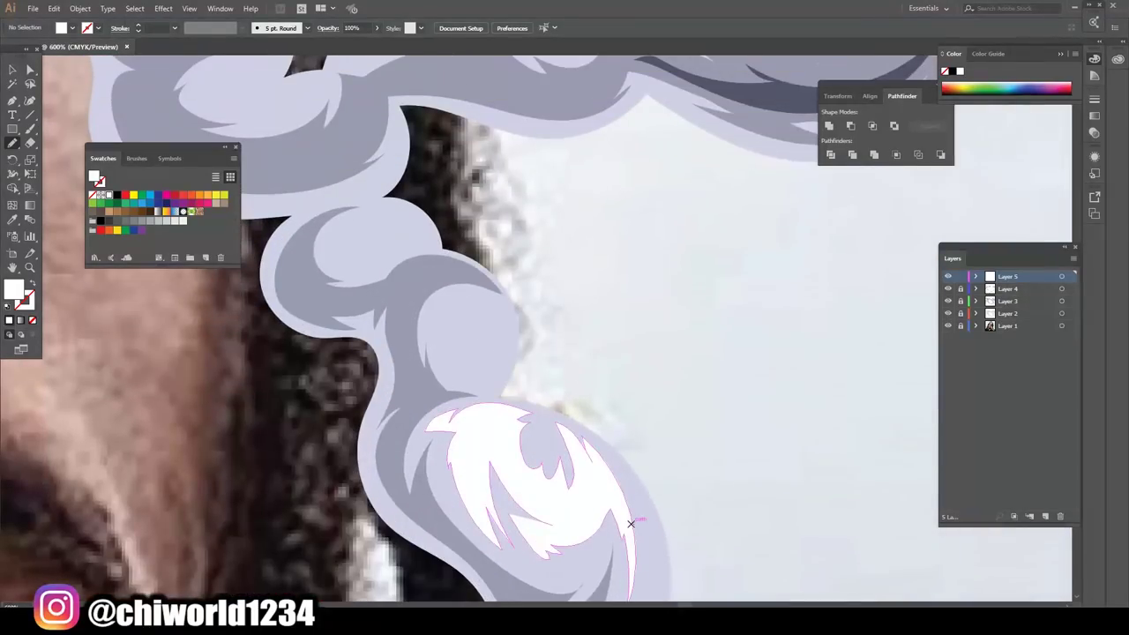
pyautogui.moveTo(456, 368)
pyautogui.mouseDown()
pyautogui.moveTo(483, 378)
pyautogui.moveTo(498, 322)
pyautogui.moveTo(444, 293)
pyautogui.mouseUp()
pyautogui.moveTo(435, 353); pyautogui.dragTo(437, 353)
# - Add white highlights on the small upper puff and the smoke bend
pyautogui.scroll(-2, 529, 538)
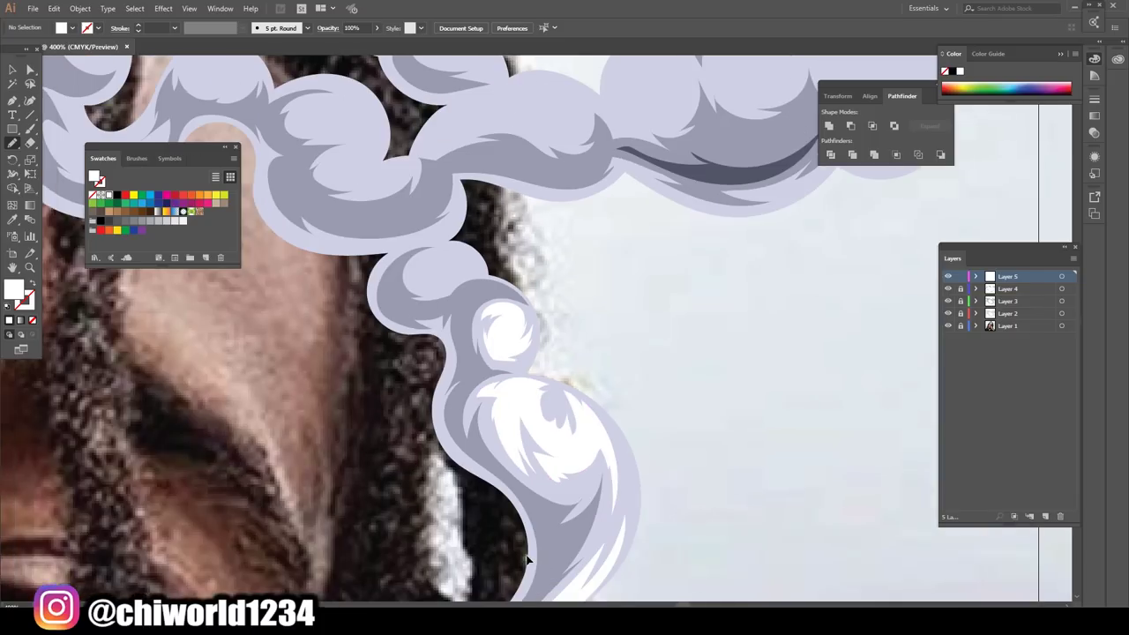
pyautogui.scroll(2, 458, 353)
pyautogui.moveTo(446, 311)
pyautogui.mouseDown()
pyautogui.moveTo(449, 347)
pyautogui.moveTo(519, 325)
pyautogui.mouseUp()
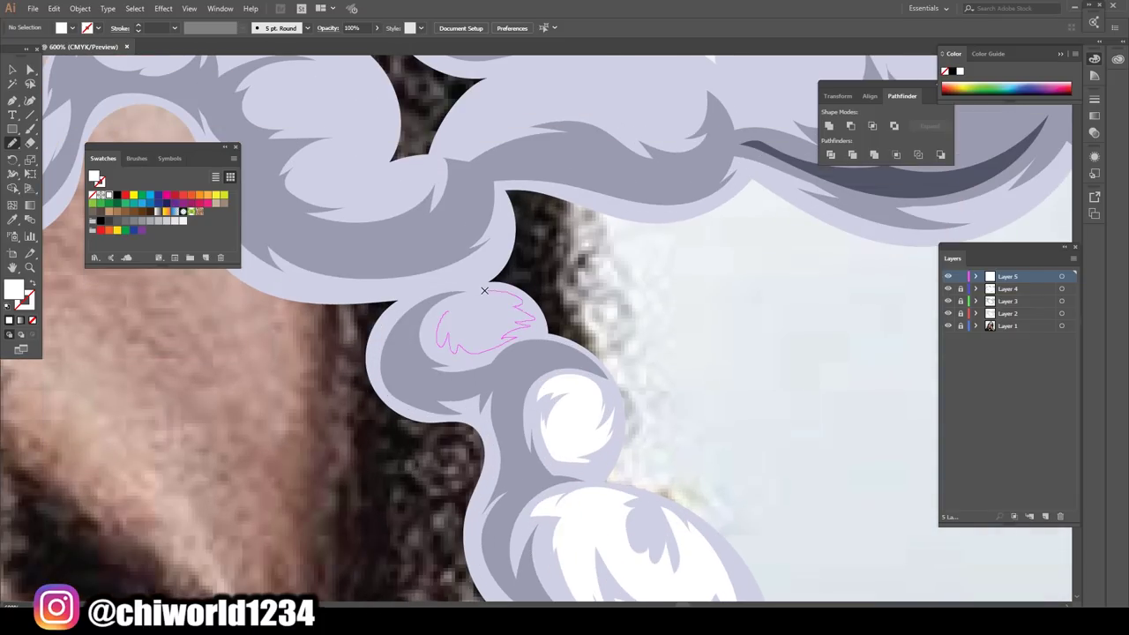
pyautogui.scroll(-1, 608, 569)
pyautogui.scroll(-2, 648, 526)
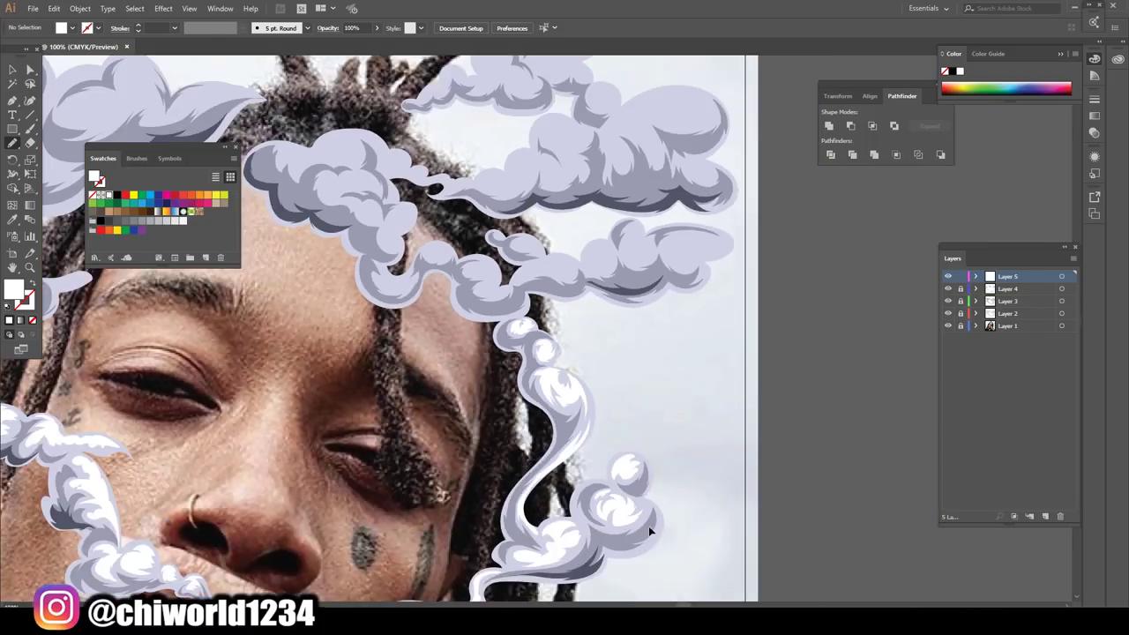
pyautogui.scroll(-2, 648, 526)
pyautogui.scroll(2, 692, 504)
pyautogui.scroll(1, 692, 502)
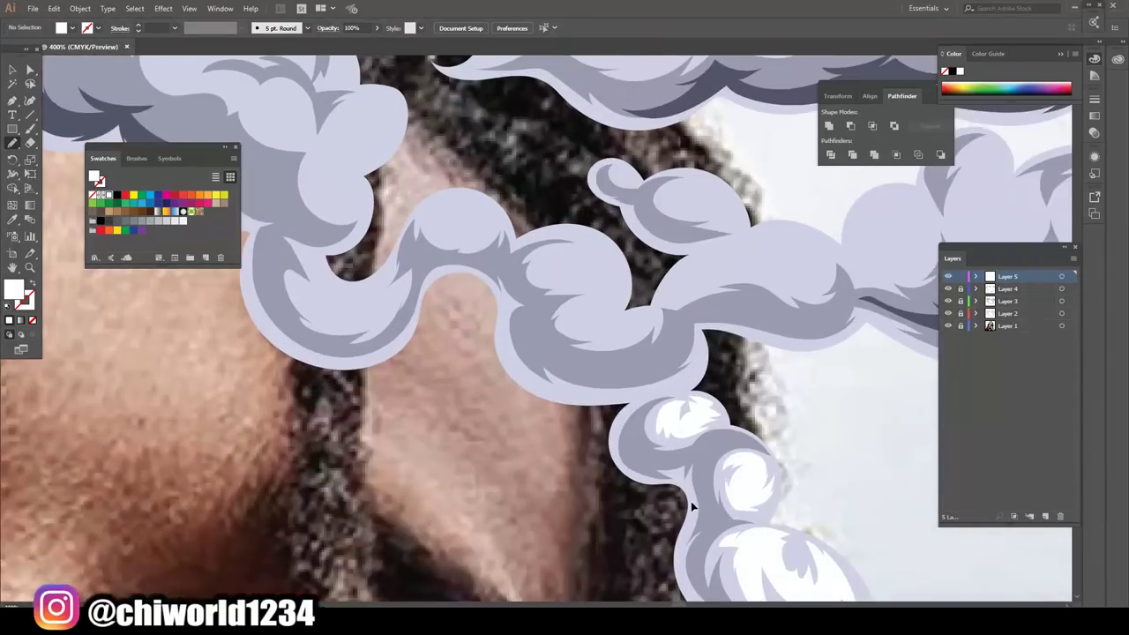
pyautogui.scroll(1, 691, 501)
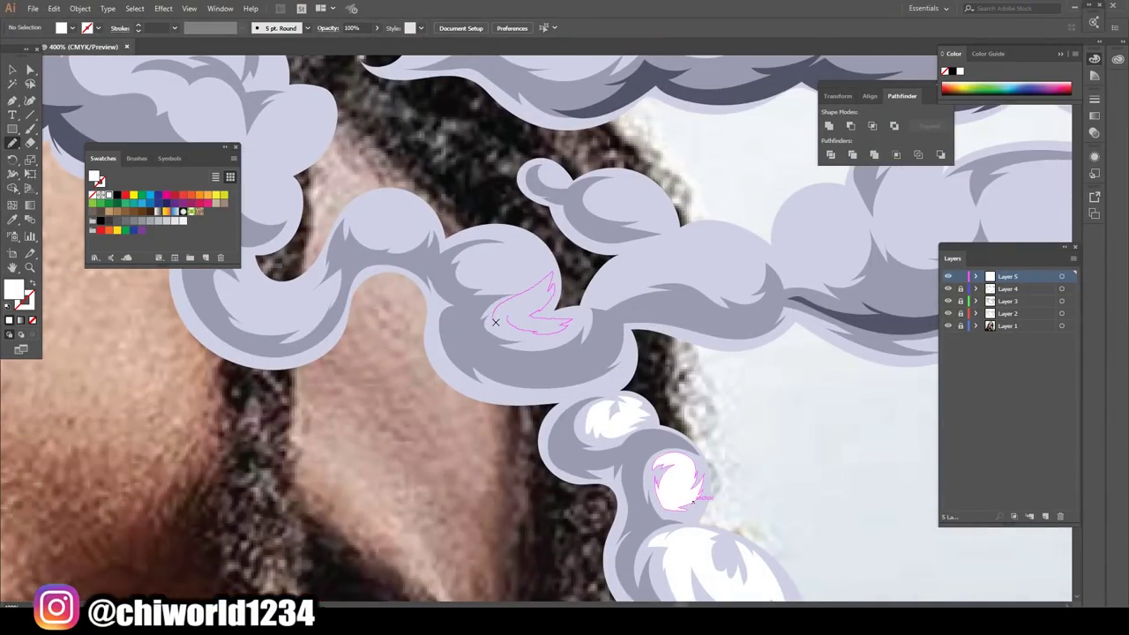
pyautogui.moveTo(562, 324); pyautogui.dragTo(493, 324)
pyautogui.moveTo(481, 280)
pyautogui.mouseDown()
pyautogui.moveTo(539, 261)
pyautogui.moveTo(490, 275)
pyautogui.mouseUp()
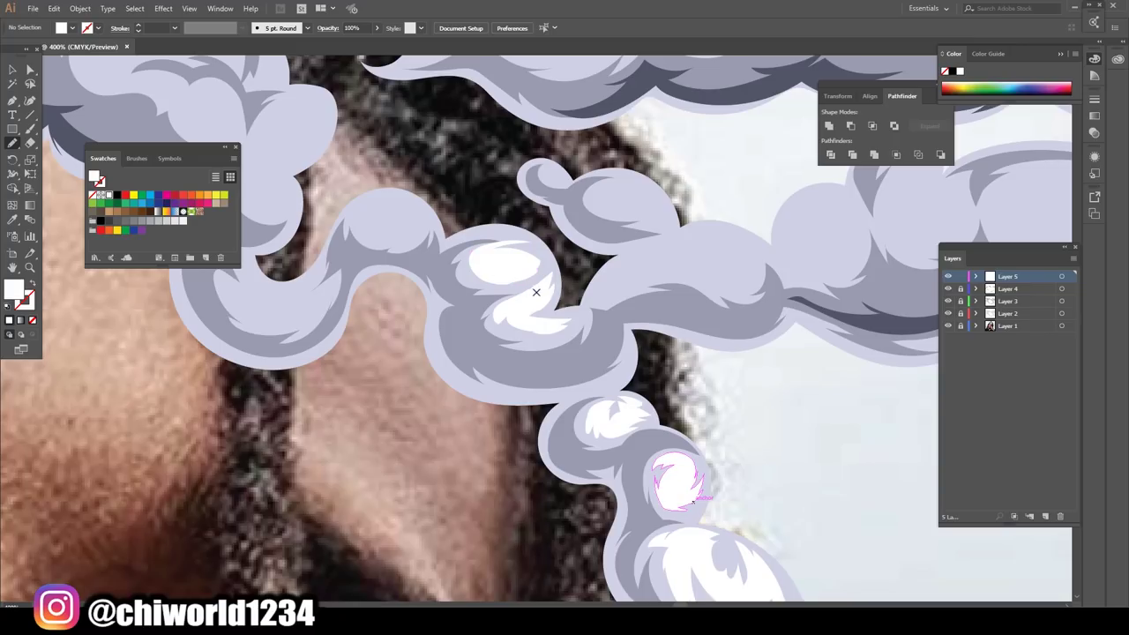
pyautogui.moveTo(547, 247)
pyautogui.mouseDown()
pyautogui.moveTo(534, 295)
pyautogui.moveTo(522, 277)
pyautogui.mouseUp()
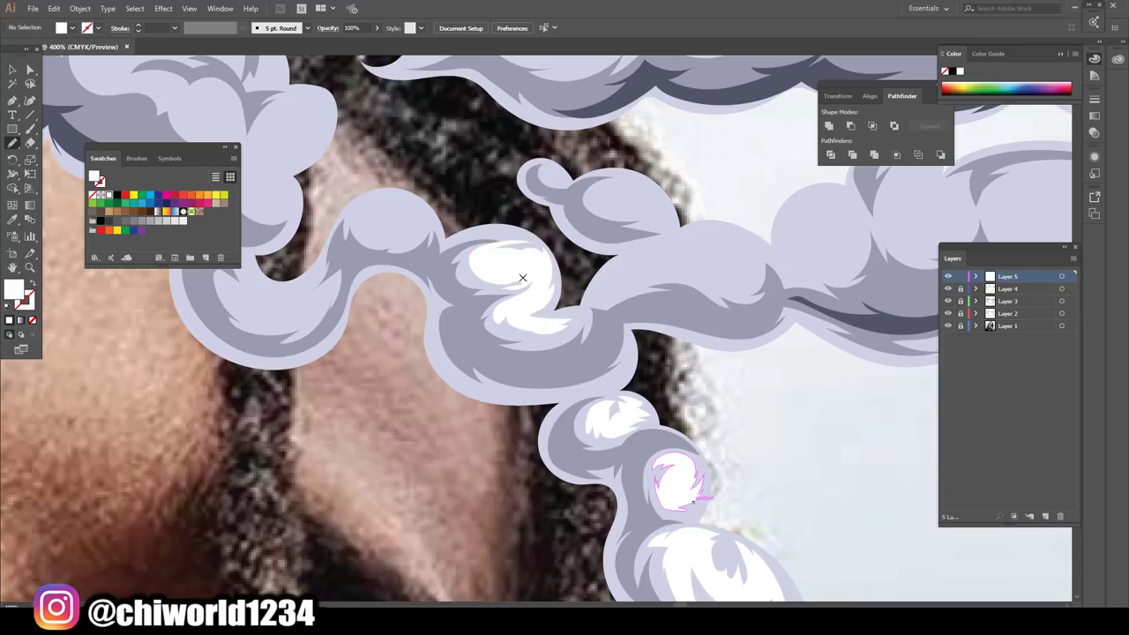
# - Paint white highlights around the curl's top and a zigzag along the smoke
pyautogui.scroll(-5, 693, 501)
pyautogui.scroll(5, 570, 541)
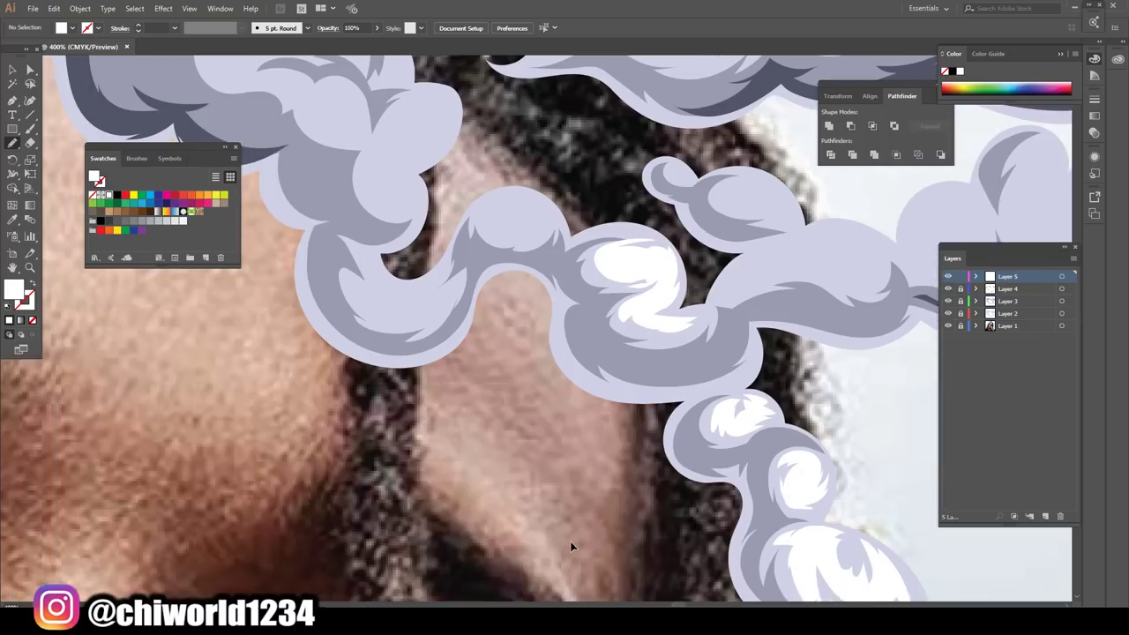
pyautogui.moveTo(523, 290); pyautogui.dragTo(492, 269)
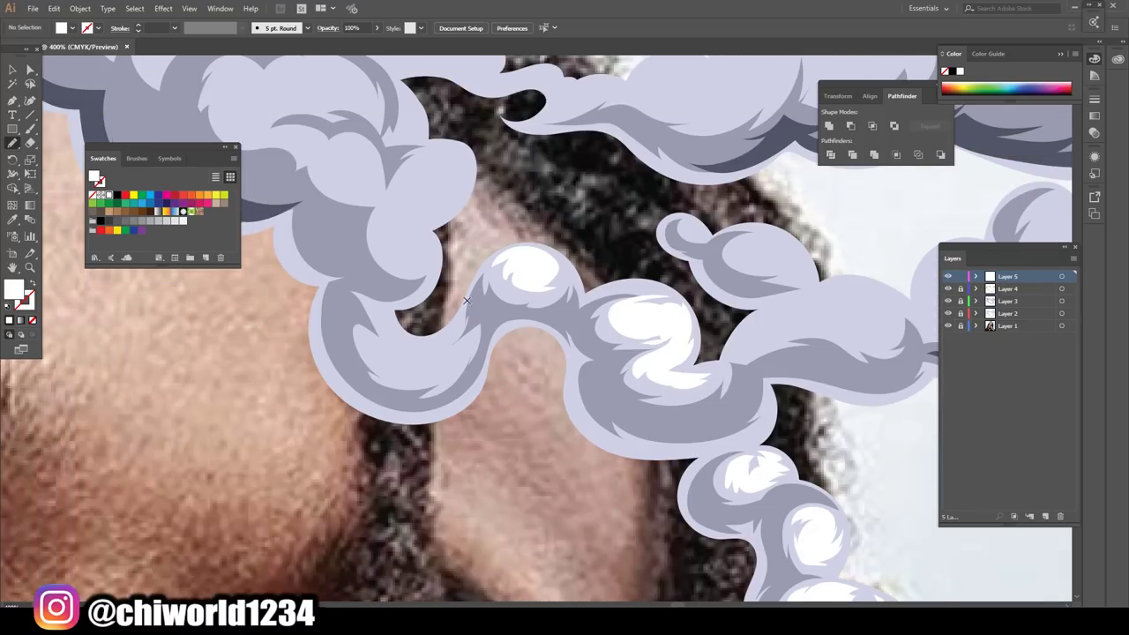
pyautogui.moveTo(376, 362)
pyautogui.mouseDown()
pyautogui.moveTo(405, 338)
pyautogui.moveTo(380, 359)
pyautogui.moveTo(445, 328)
pyautogui.mouseUp()
pyautogui.scroll(-5, 424, 397)
pyautogui.scroll(5, 496, 496)
pyautogui.scroll(1, 497, 496)
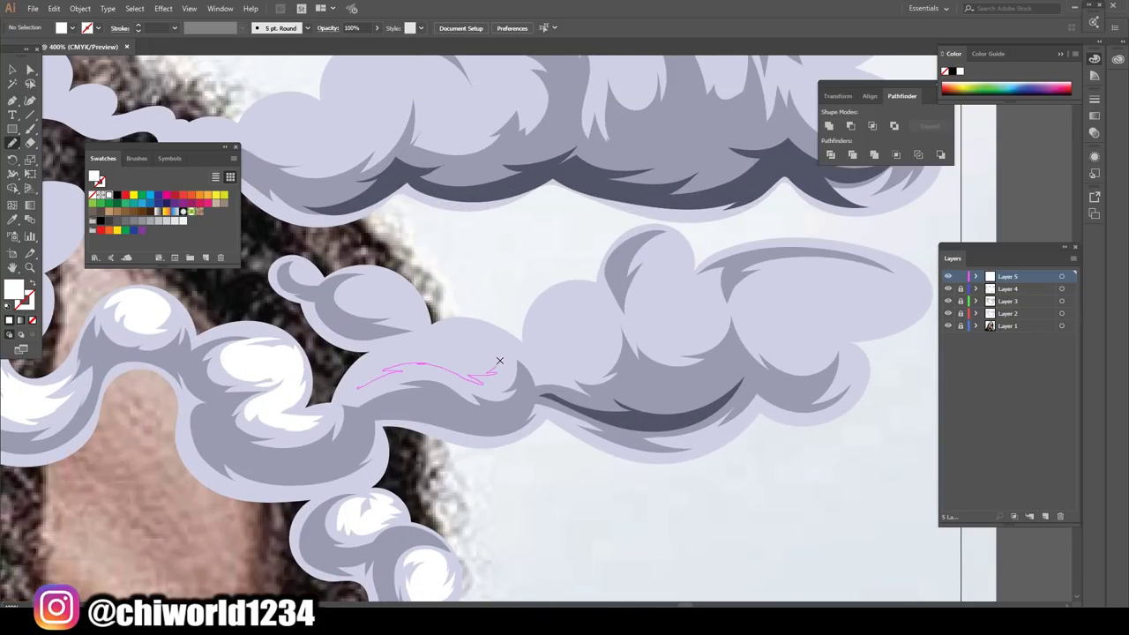
pyautogui.moveTo(347, 389); pyautogui.dragTo(344, 397)
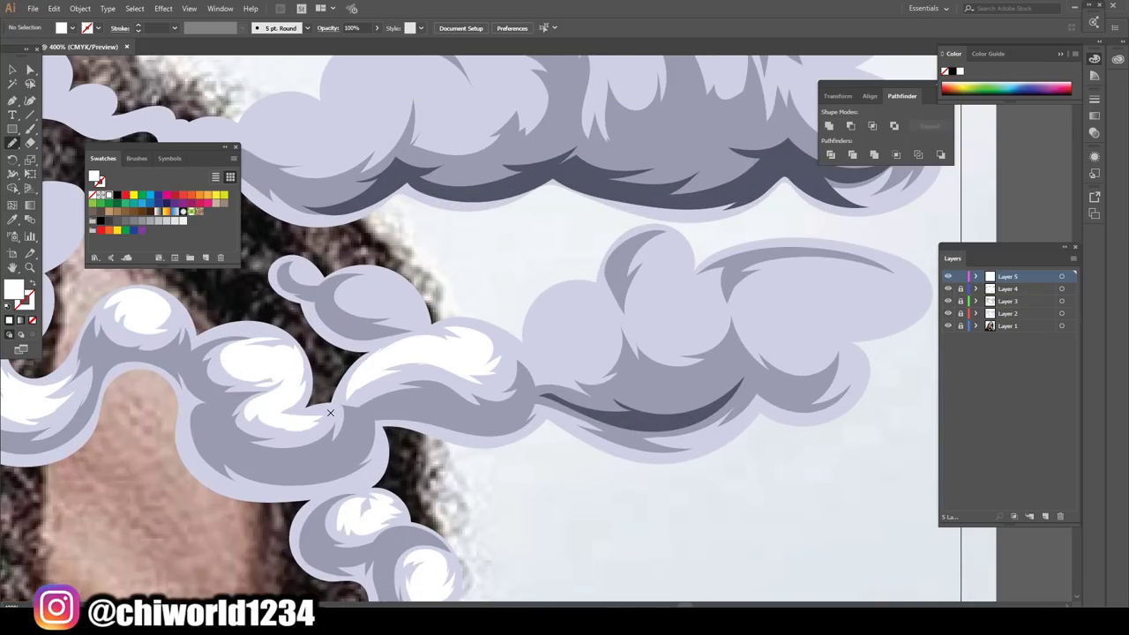
pyautogui.moveTo(397, 312)
pyautogui.mouseDown()
pyautogui.moveTo(395, 287)
pyautogui.moveTo(338, 292)
pyautogui.moveTo(366, 274)
pyautogui.mouseUp()
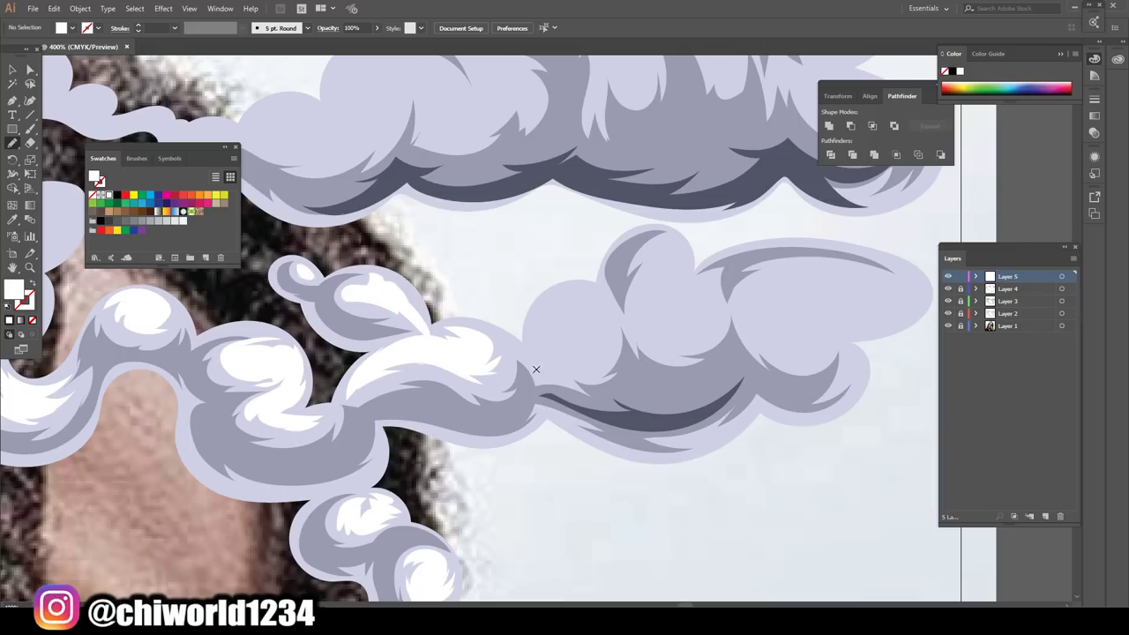
# - Add white highlights on the cloud bump and the cloud's right puffs
pyautogui.moveTo(535, 369)
pyautogui.mouseDown()
pyautogui.moveTo(532, 354)
pyautogui.moveTo(538, 374)
pyautogui.mouseUp()
pyautogui.moveTo(646, 332); pyautogui.dragTo(660, 247)
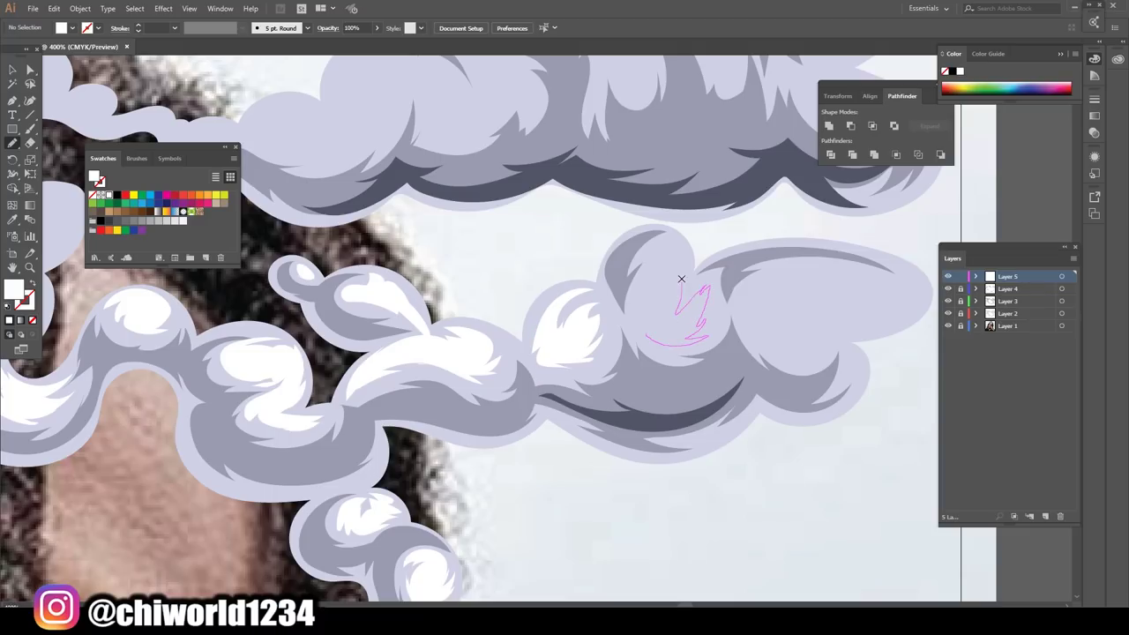
pyautogui.moveTo(648, 287); pyautogui.dragTo(636, 344)
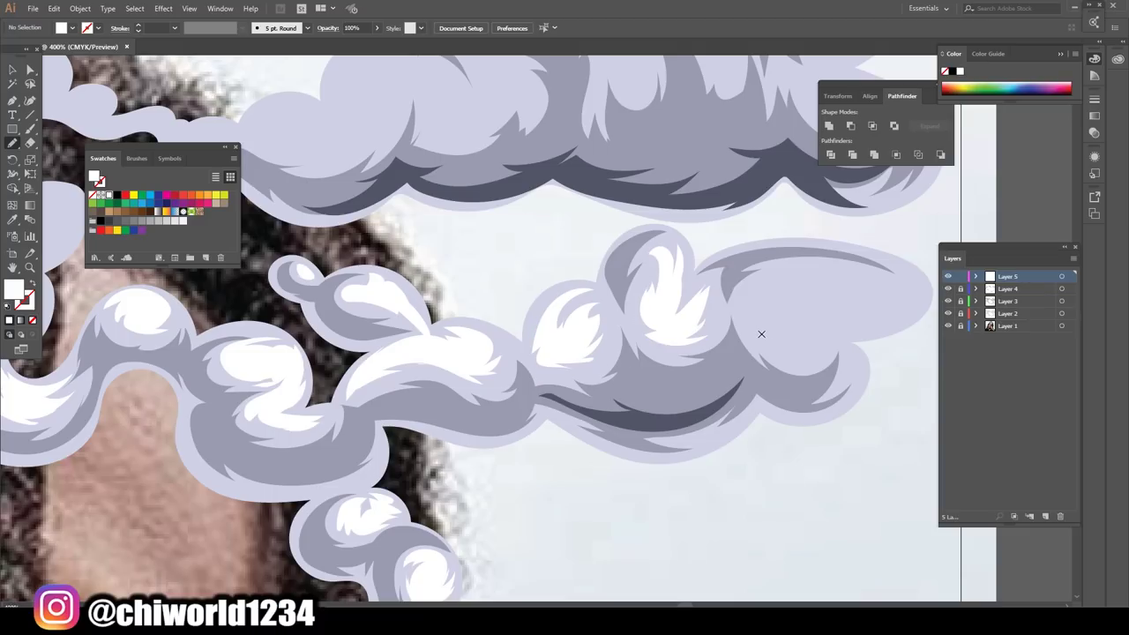
pyautogui.moveTo(761, 334)
pyautogui.mouseDown()
pyautogui.moveTo(809, 283)
pyautogui.moveTo(750, 319)
pyautogui.moveTo(785, 348)
pyautogui.mouseUp()
# - Zoom in on the cloud above the forehead and paint a spiked highlight on its lower puff
pyautogui.hotkey('ctrl', '-')
pyautogui.hotkey('ctrl', '-')
pyautogui.hotkey('ctrl', '-')
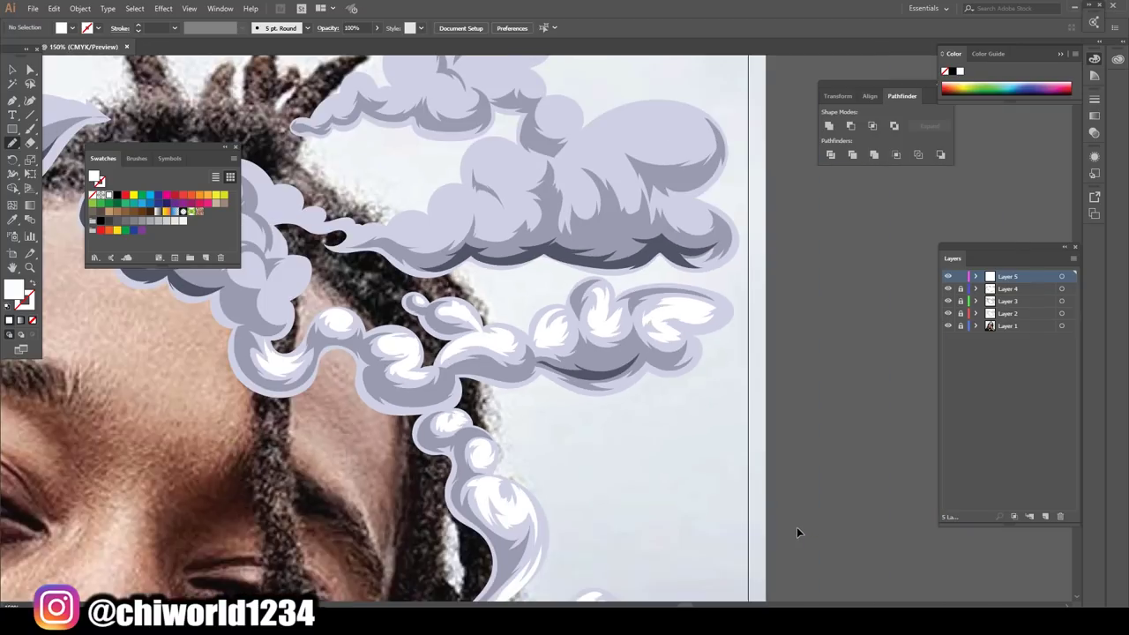
pyautogui.hotkey('ctrl', '-')
pyautogui.hotkey('ctrl', '-')
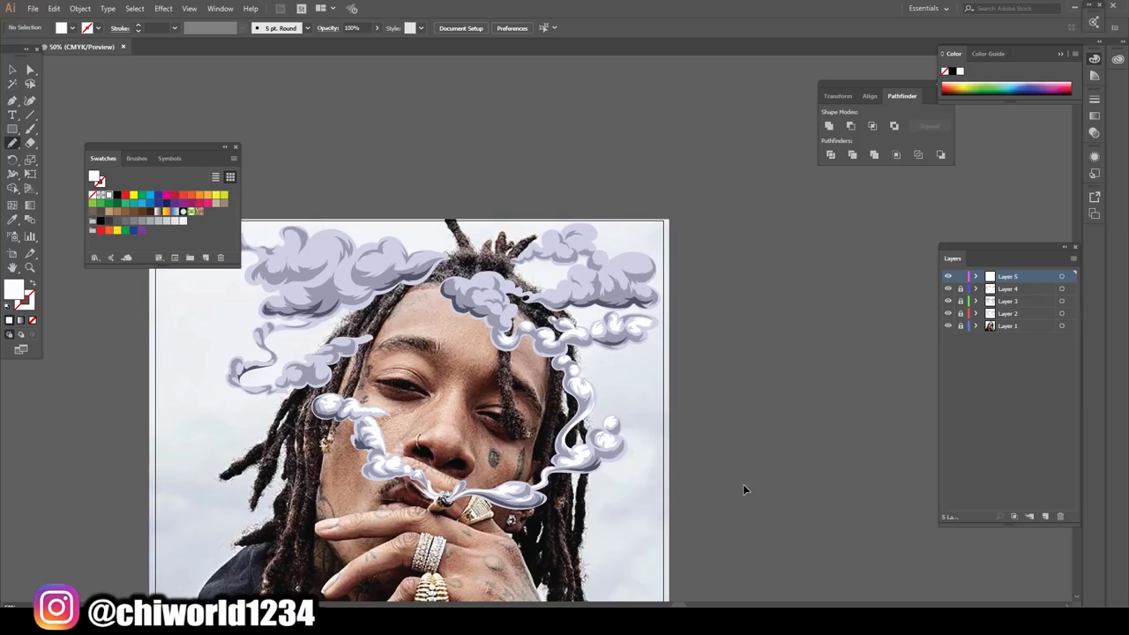
pyautogui.hotkey('ctrl', '=')
pyautogui.hotkey('ctrl', '=')
pyautogui.hotkey('ctrl', '=')
pyautogui.hotkey('ctrl', '=')
pyautogui.hotkey('ctrl', '=')
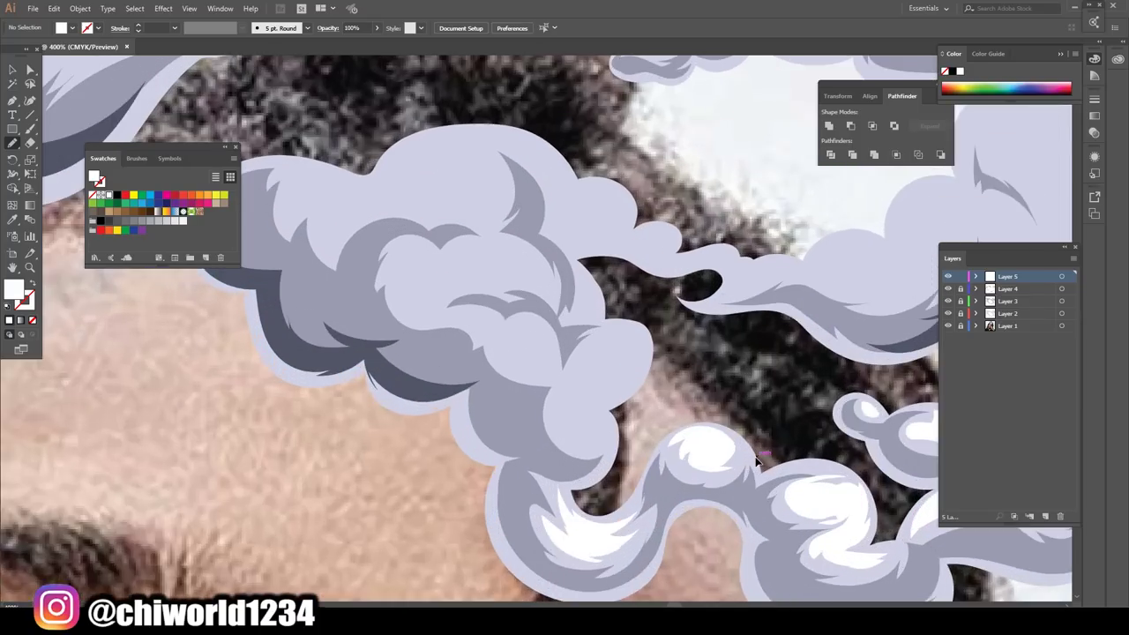
pyautogui.hotkey('ctrl', '=')
pyautogui.moveTo(568, 388)
pyautogui.mouseDown()
pyautogui.moveTo(617, 450)
pyautogui.moveTo(621, 401)
pyautogui.moveTo(675, 342)
pyautogui.moveTo(589, 345)
pyautogui.moveTo(563, 402)
pyautogui.mouseUp()
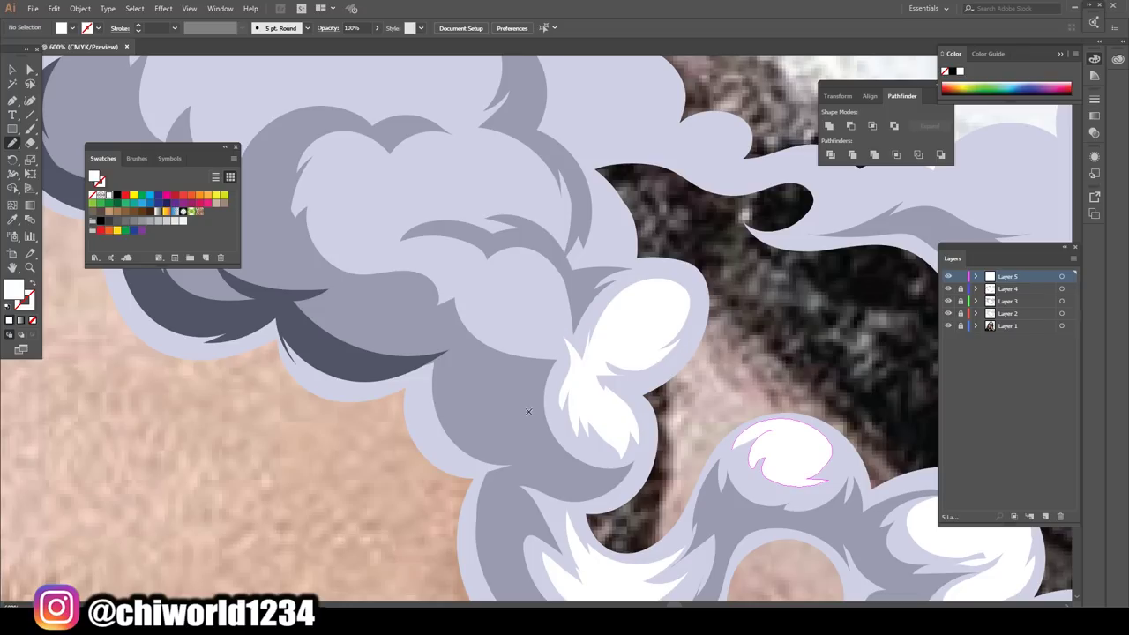
pyautogui.moveTo(562, 323); pyautogui.dragTo(535, 306)
# - Extend white highlight shapes across the cloud's inner puffs, then zoom out
pyautogui.moveTo(390, 253); pyautogui.dragTo(485, 308)
pyautogui.scroll(-3, 542, 555)
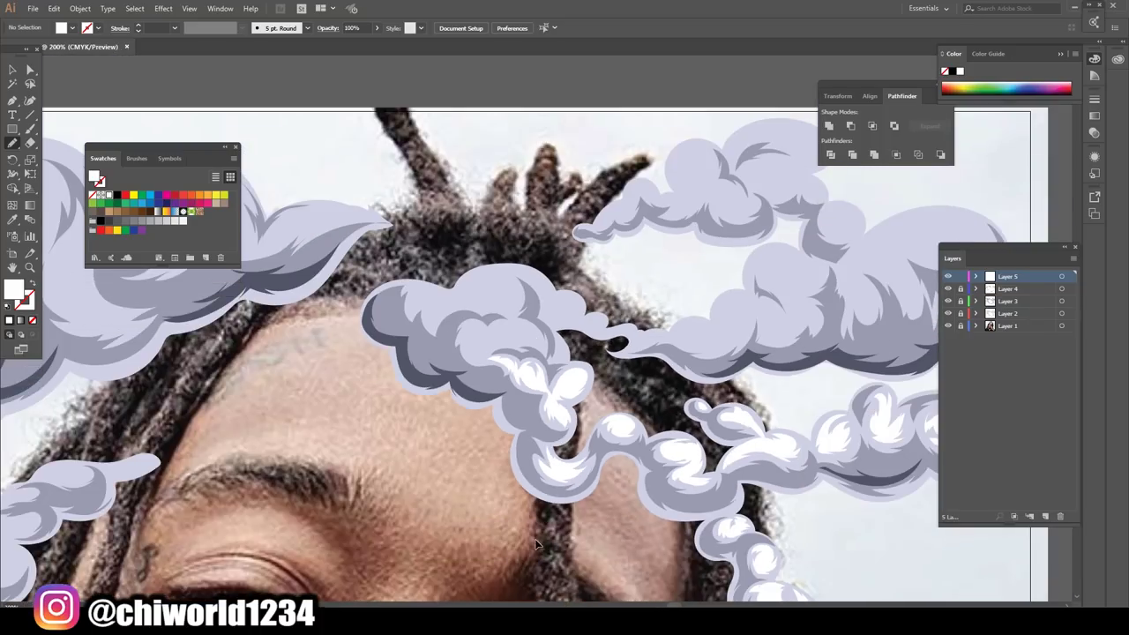
pyautogui.scroll(3, 537, 535)
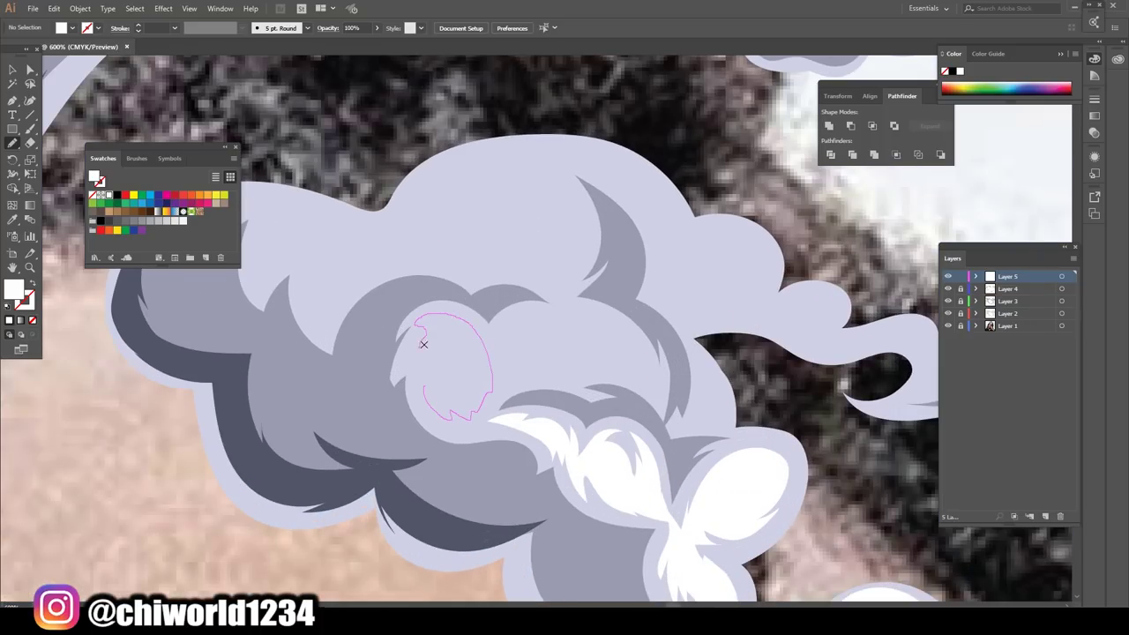
pyautogui.moveTo(449, 420); pyautogui.dragTo(443, 394)
pyautogui.moveTo(483, 382)
pyautogui.mouseDown()
pyautogui.moveTo(544, 349)
pyautogui.moveTo(649, 371)
pyautogui.moveTo(569, 310)
pyautogui.moveTo(507, 335)
pyautogui.moveTo(466, 378)
pyautogui.mouseUp()
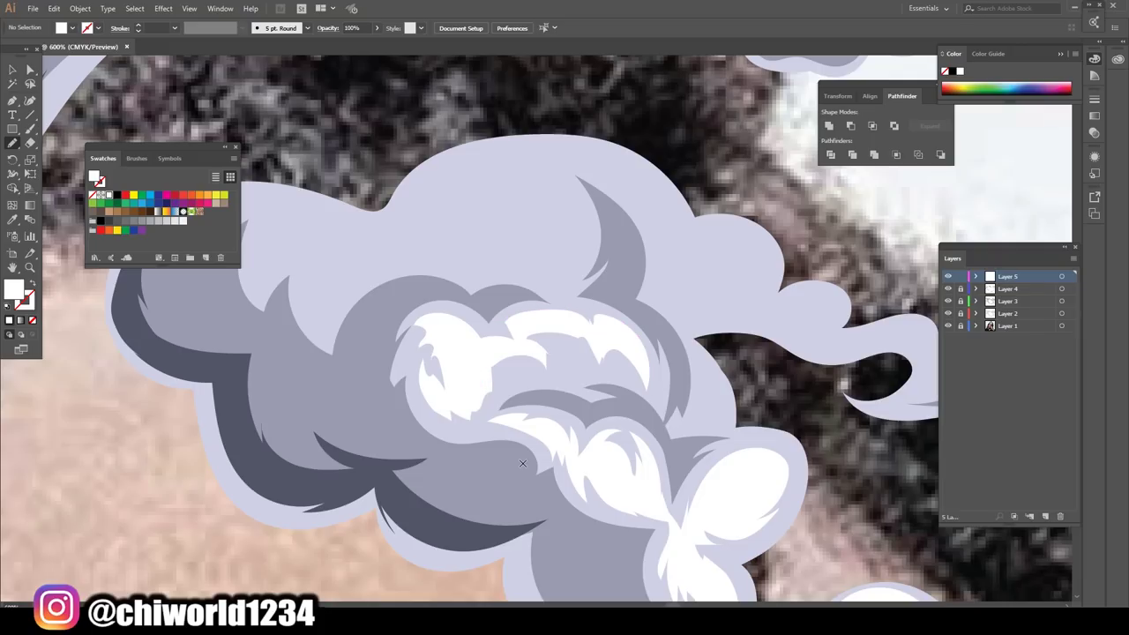
pyautogui.scroll(-5, 564, 512)
pyautogui.scroll(4, 605, 492)
pyautogui.scroll(2, 436, 232)
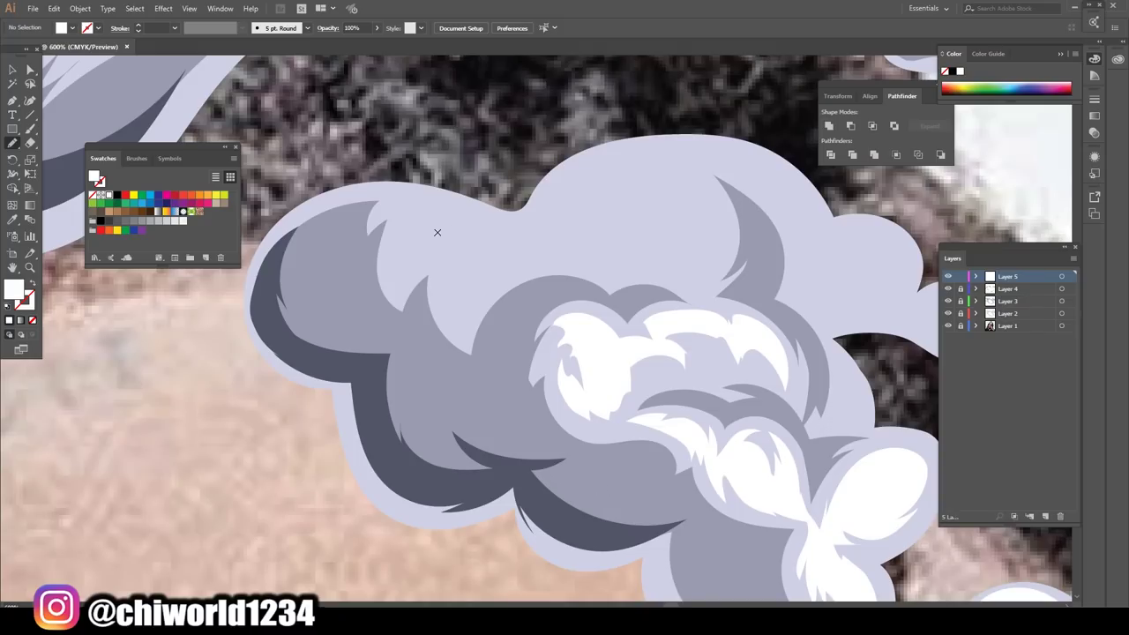
pyautogui.moveTo(520, 231)
pyautogui.mouseDown()
pyautogui.moveTo(397, 198)
pyautogui.moveTo(401, 275)
pyautogui.moveTo(460, 313)
pyautogui.moveTo(610, 263)
pyautogui.moveTo(621, 242)
pyautogui.moveTo(697, 231)
pyautogui.moveTo(676, 171)
pyautogui.moveTo(749, 168)
pyautogui.moveTo(563, 192)
pyautogui.moveTo(582, 196)
pyautogui.moveTo(573, 234)
pyautogui.moveTo(497, 254)
pyautogui.moveTo(478, 224)
pyautogui.mouseUp()
pyautogui.hotkey('ctrl', '-')
pyautogui.hotkey('ctrl', '-')
pyautogui.hotkey('ctrl', '-')
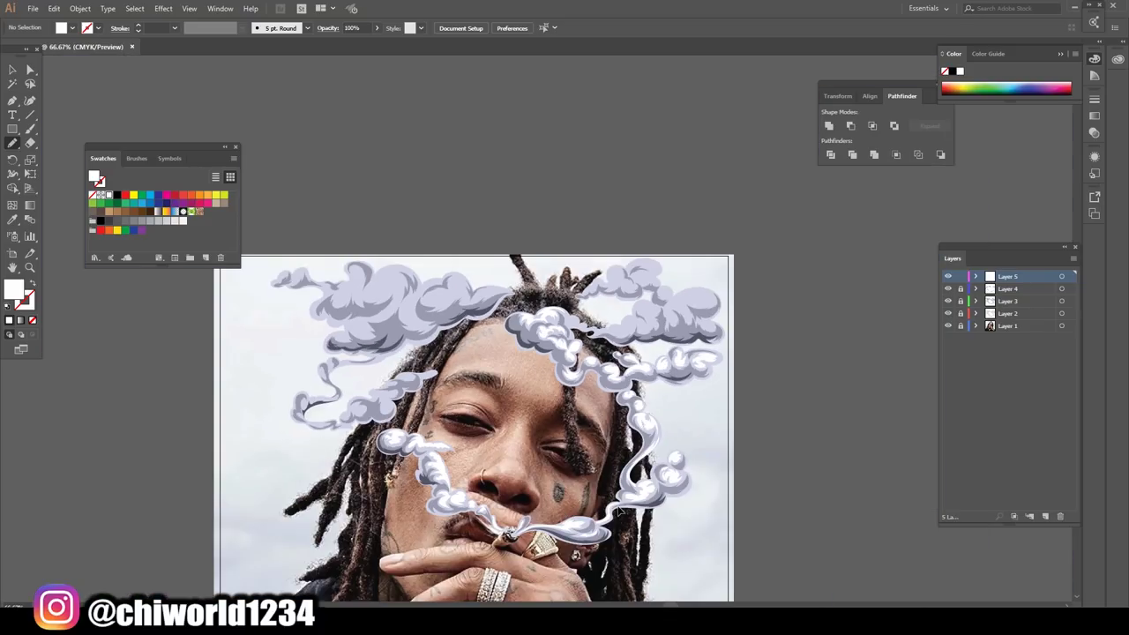
# - Zoom in and draw white highlight shapes on the left cloud and near the swirl
pyautogui.scroll(1, 708, 468)
pyautogui.scroll(1, 701, 459)
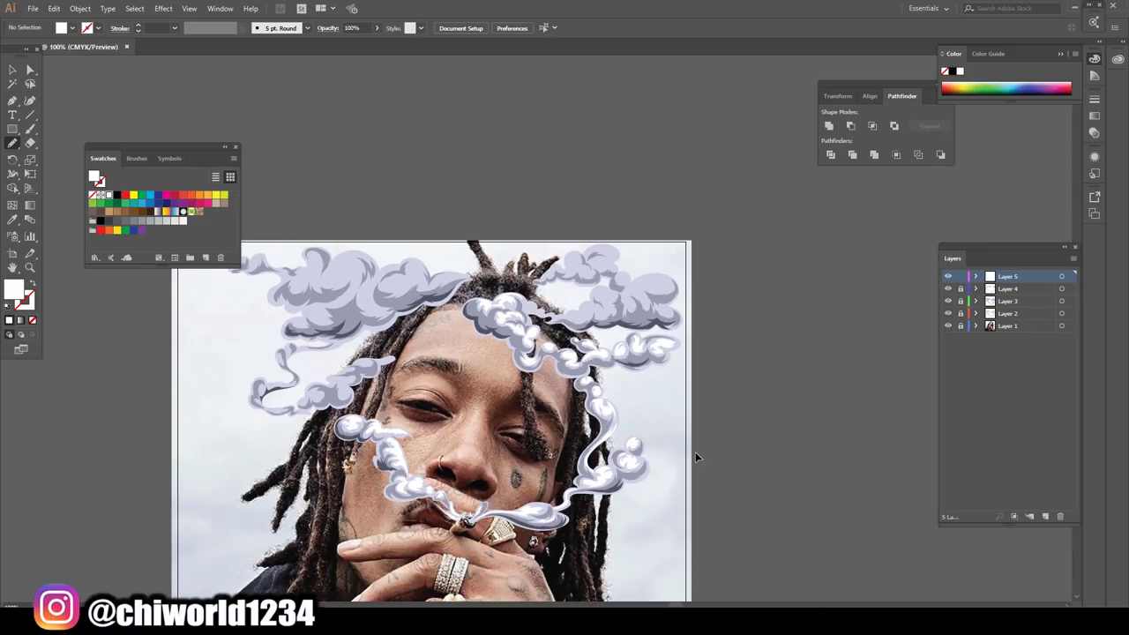
pyautogui.scroll(2, 695, 451)
pyautogui.scroll(2, 503, 216)
pyautogui.scroll(1, 503, 216)
pyautogui.moveTo(432, 265)
pyautogui.mouseDown()
pyautogui.moveTo(496, 344)
pyautogui.moveTo(566, 314)
pyautogui.moveTo(437, 266)
pyautogui.moveTo(451, 298)
pyautogui.mouseUp()
pyautogui.moveTo(600, 404); pyautogui.dragTo(596, 377)
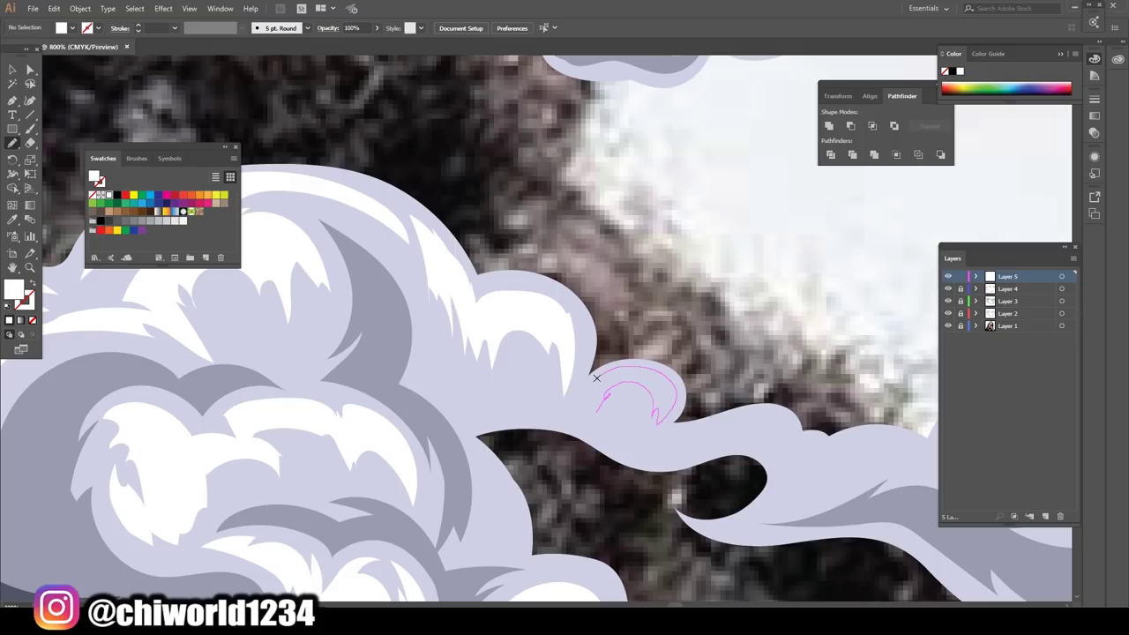
pyautogui.moveTo(593, 427)
pyautogui.mouseDown()
pyautogui.moveTo(582, 414)
pyautogui.moveTo(635, 398)
pyautogui.moveTo(575, 463)
pyautogui.mouseUp()
# - Add curled white highlights along the smoke swirl and over the cloud bump
pyautogui.scroll(-3, 690, 569)
pyautogui.scroll(3, 557, 361)
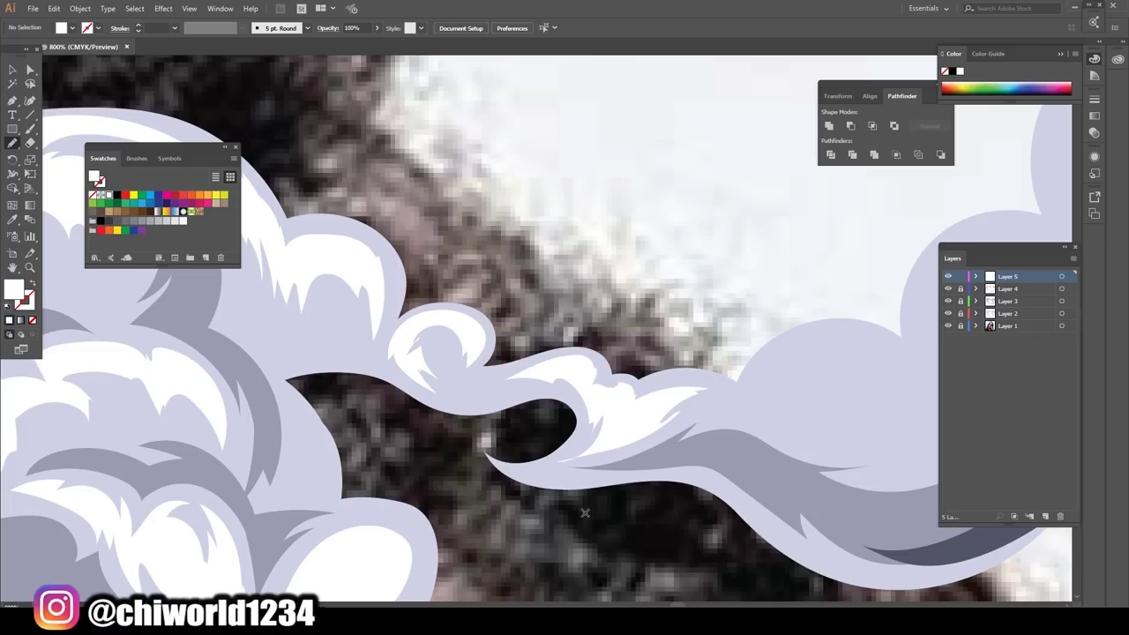
pyautogui.scroll(-1, 677, 567)
pyautogui.scroll(-2, 677, 567)
pyautogui.scroll(3, 552, 390)
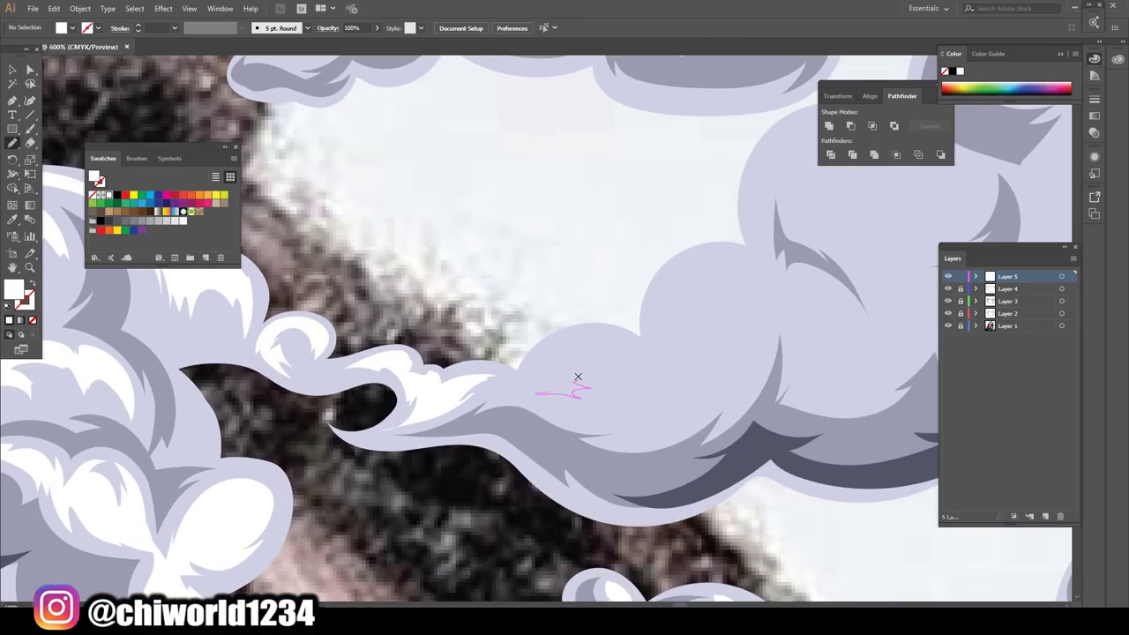
pyautogui.moveTo(578, 376); pyautogui.dragTo(509, 397)
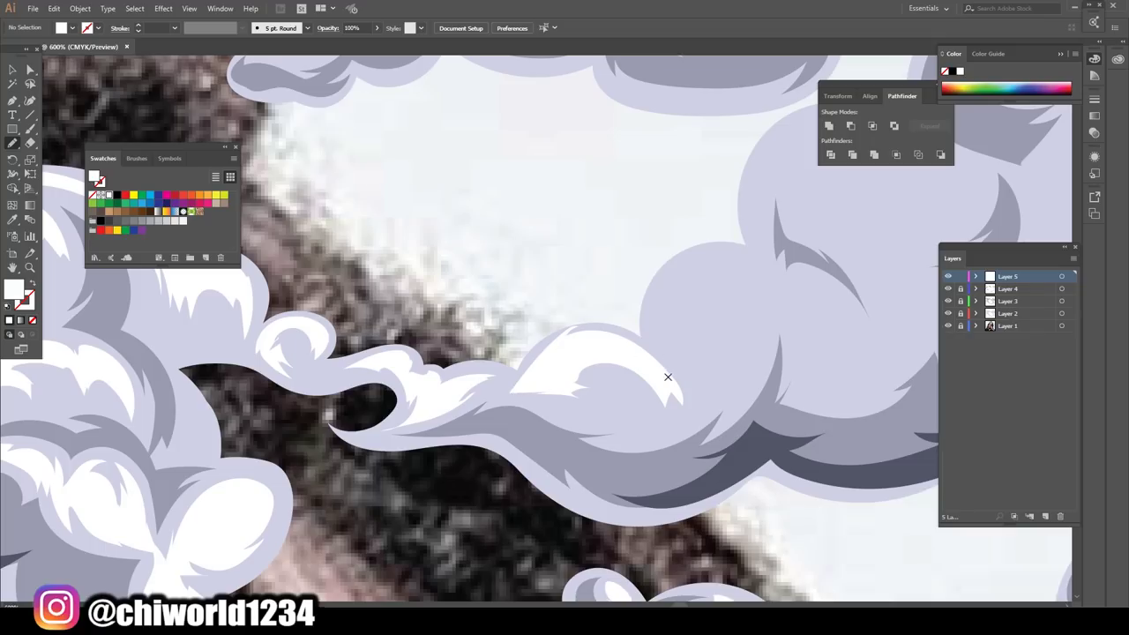
pyautogui.moveTo(668, 377); pyautogui.dragTo(661, 372)
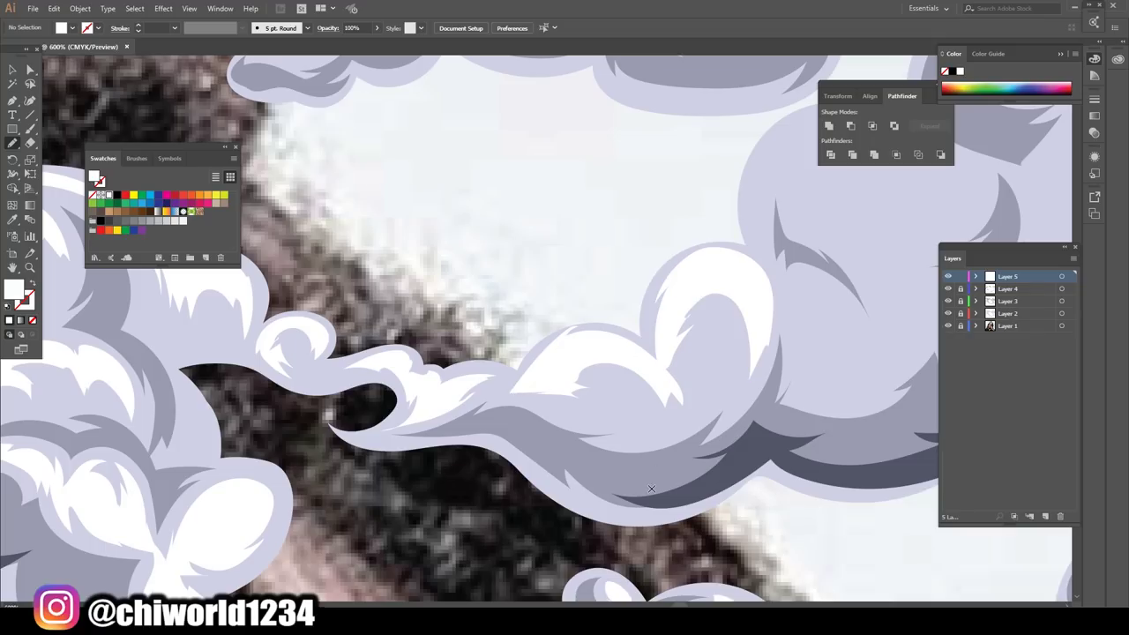
# - Draw a flame-like curl and a curled white highlight on the large cloud
pyautogui.scroll(-4, 651, 489)
pyautogui.scroll(-1, 659, 502)
pyautogui.scroll(4, 665, 508)
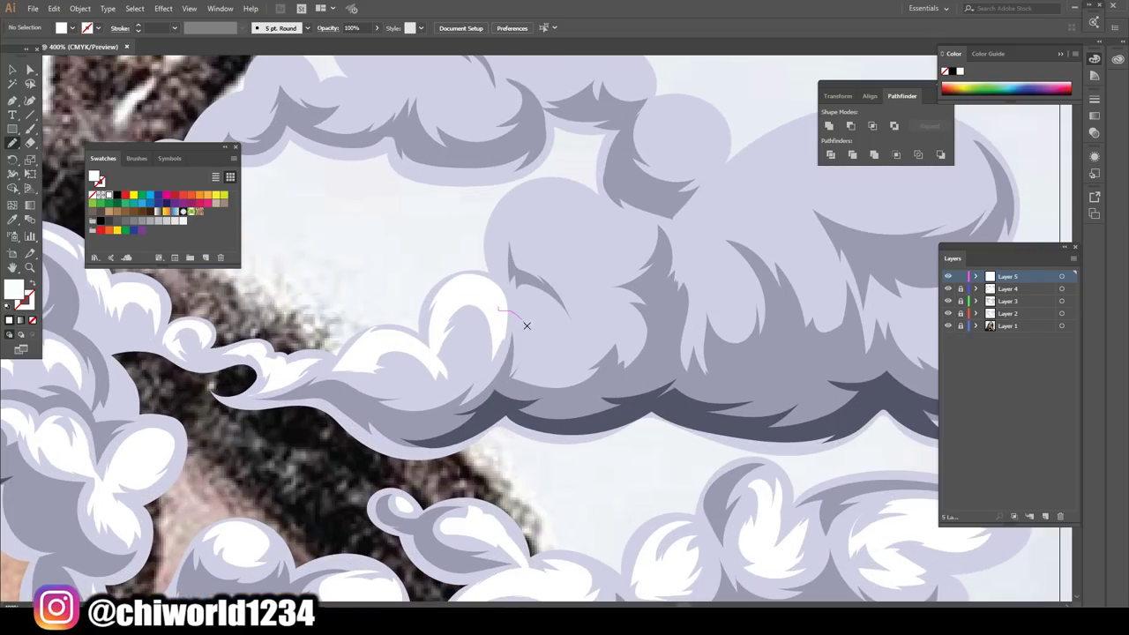
pyautogui.moveTo(527, 325); pyautogui.dragTo(559, 317)
pyautogui.moveTo(486, 294); pyautogui.dragTo(486, 294)
pyautogui.moveTo(536, 257); pyautogui.dragTo(602, 279)
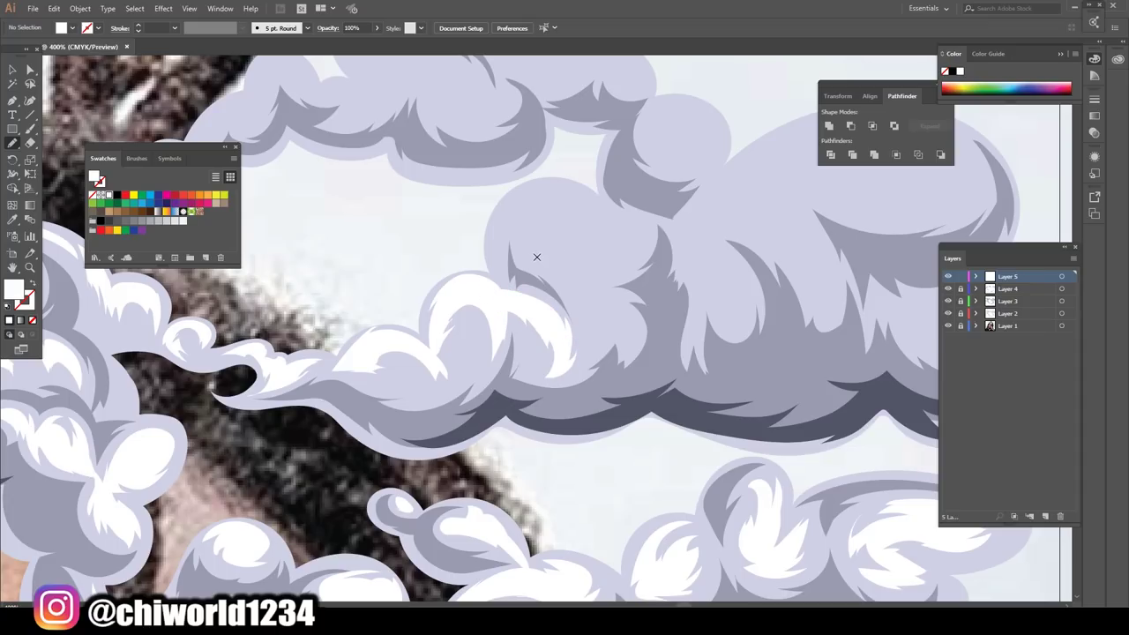
pyautogui.moveTo(602, 236)
pyautogui.mouseDown()
pyautogui.moveTo(559, 194)
pyautogui.moveTo(508, 229)
pyautogui.mouseUp()
pyautogui.moveTo(526, 267); pyautogui.dragTo(527, 266)
pyautogui.scroll(-2, 633, 536)
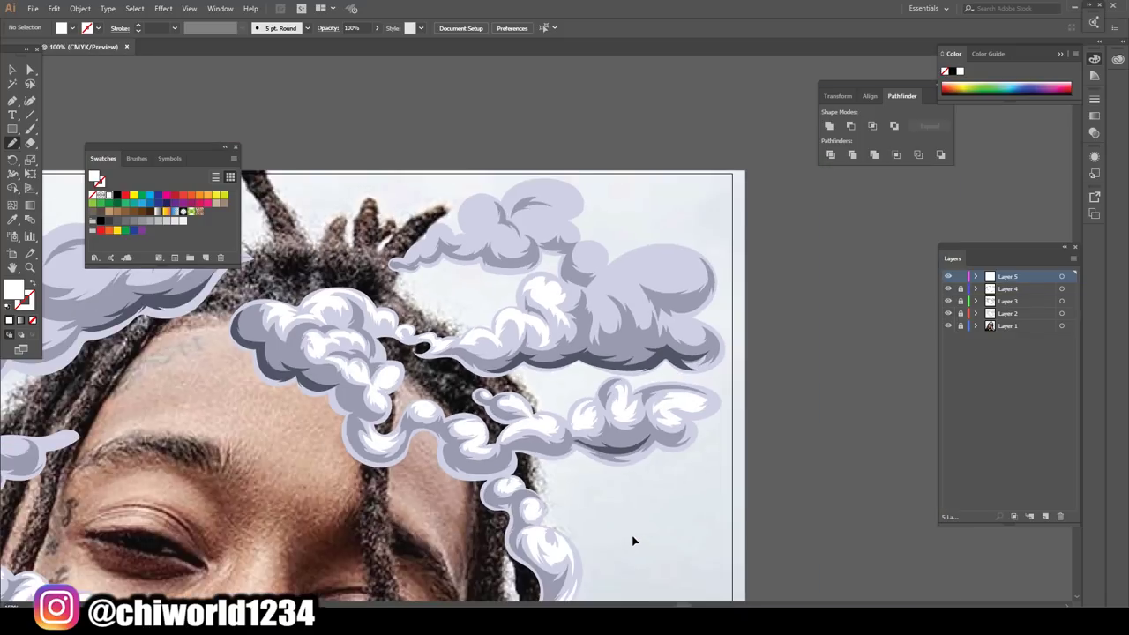
pyautogui.scroll(-2, 632, 536)
pyautogui.scroll(-1, 652, 521)
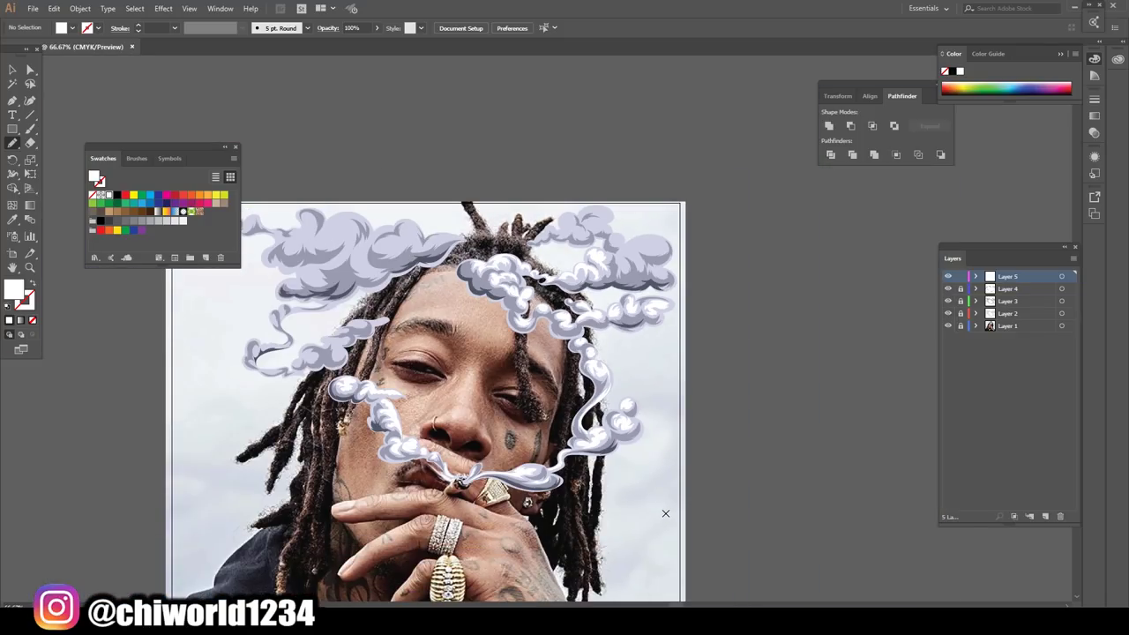
# - Zoom into the top-right cloud and add white highlights on its left tip and body
pyautogui.scroll(1, 689, 492)
pyautogui.scroll(2, 689, 491)
pyautogui.scroll(1, 690, 495)
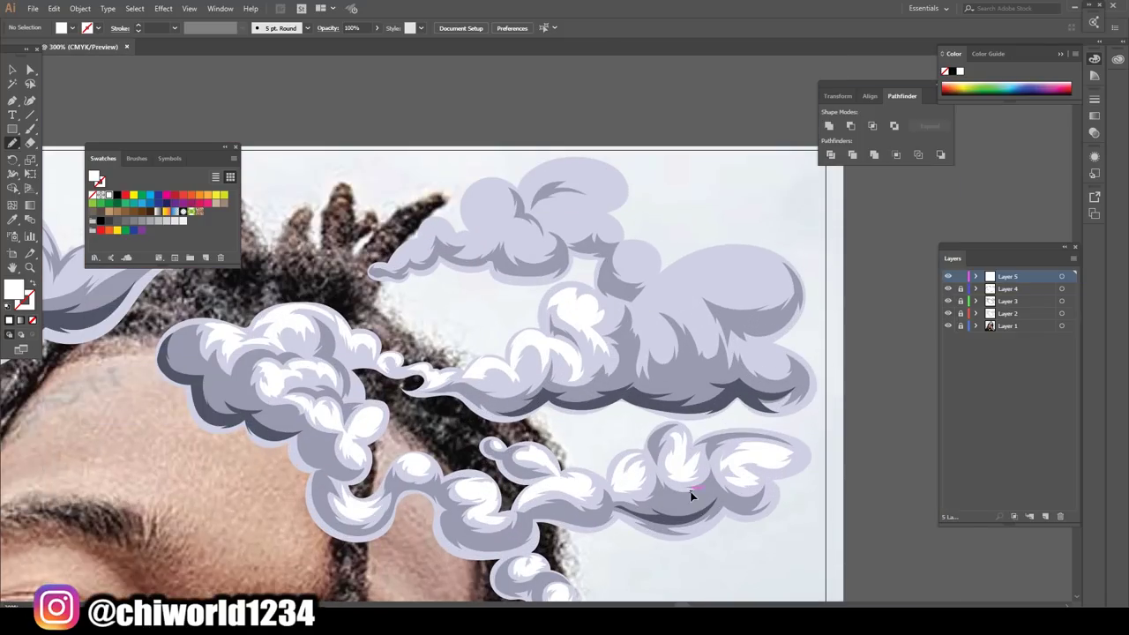
pyautogui.scroll(1, 690, 496)
pyautogui.scroll(1, 689, 491)
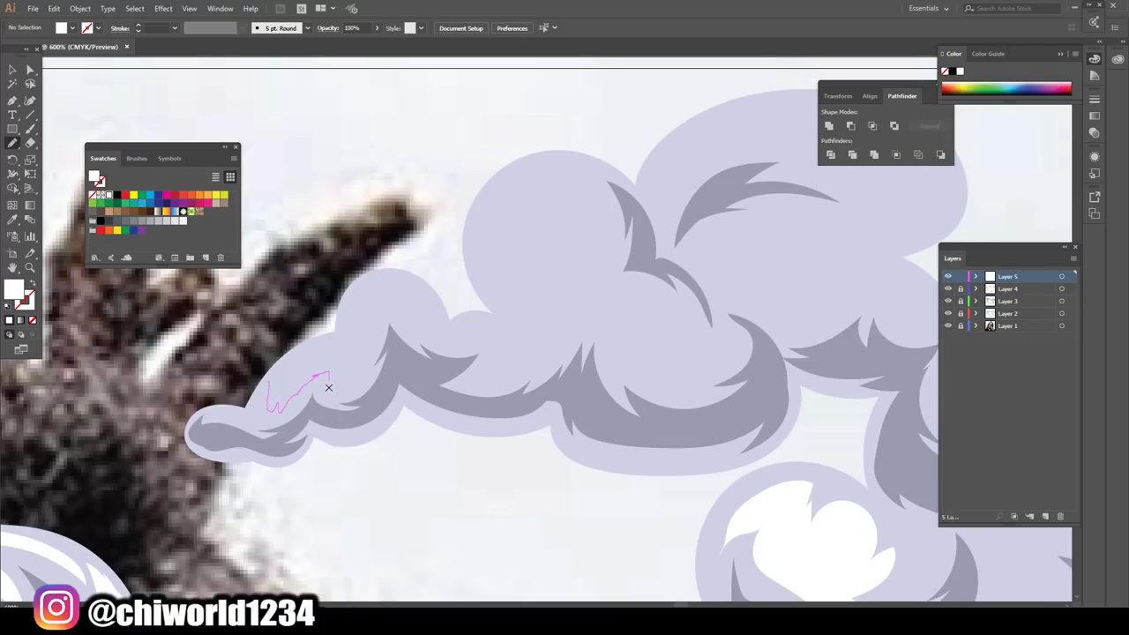
pyautogui.moveTo(328, 387); pyautogui.dragTo(347, 350)
pyautogui.moveTo(366, 298); pyautogui.dragTo(347, 305)
pyautogui.moveTo(275, 377); pyautogui.dragTo(270, 395)
pyautogui.moveTo(503, 330)
pyautogui.mouseDown()
pyautogui.moveTo(434, 312)
pyautogui.moveTo(423, 332)
pyautogui.mouseUp()
pyautogui.moveTo(493, 327); pyautogui.dragTo(485, 336)
# - Draw white highlights up the cloud's left edge, around the feather and on the top lobe
pyautogui.moveTo(555, 330); pyautogui.dragTo(489, 327)
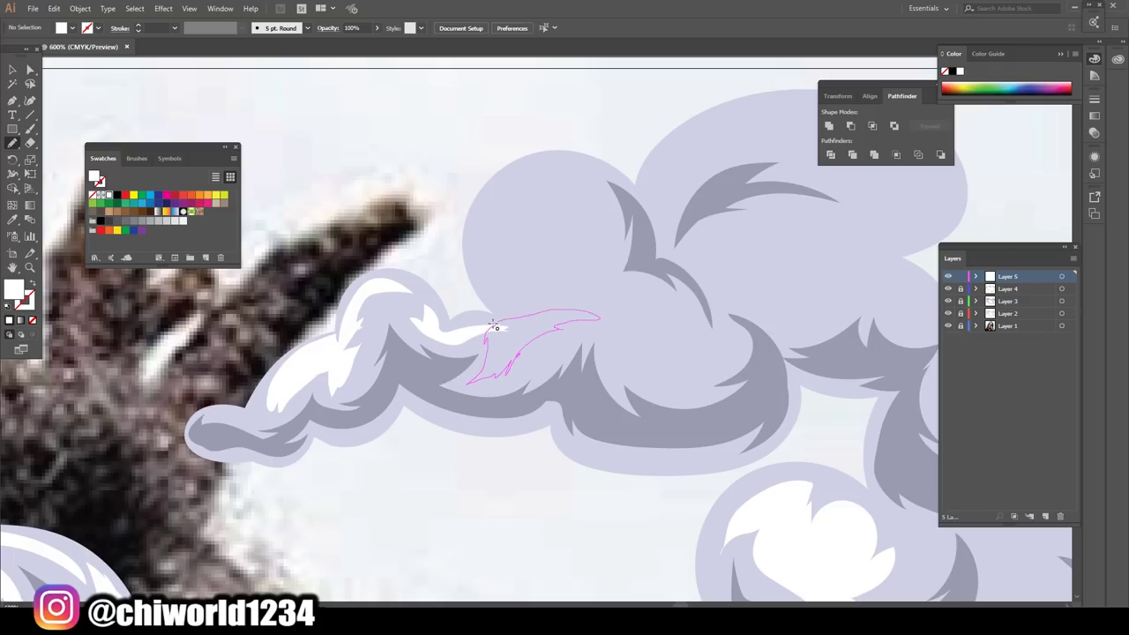
pyautogui.moveTo(561, 311)
pyautogui.mouseDown()
pyautogui.moveTo(479, 262)
pyautogui.moveTo(566, 313)
pyautogui.moveTo(552, 311)
pyautogui.mouseUp()
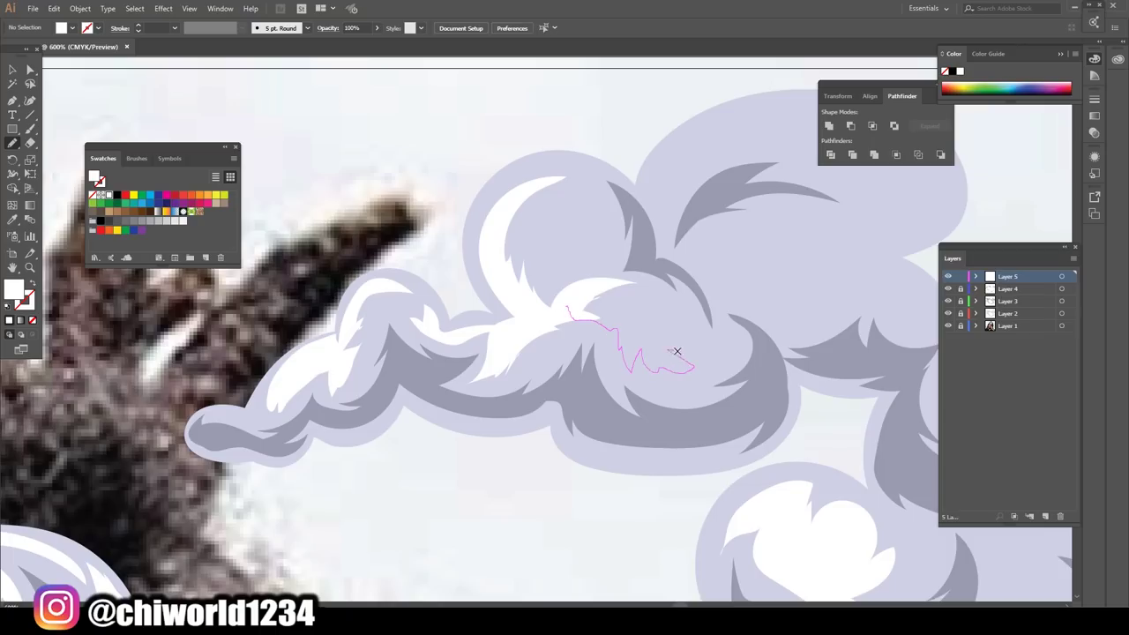
pyautogui.scroll(-3, 573, 432)
pyautogui.scroll(1, 573, 423)
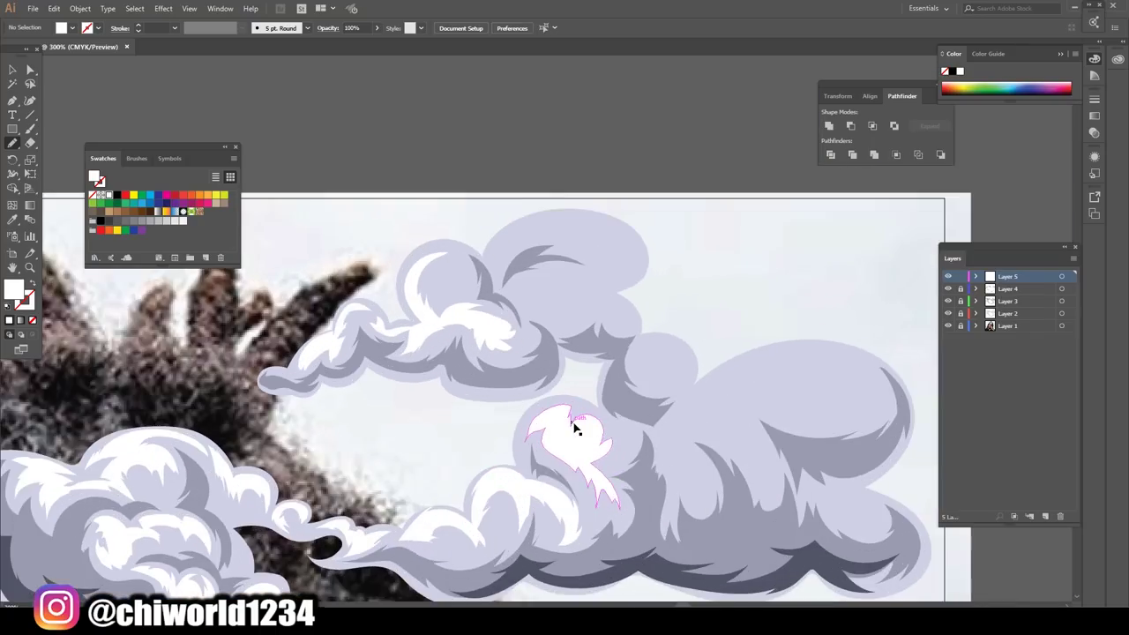
pyautogui.moveTo(588, 353); pyautogui.dragTo(534, 360)
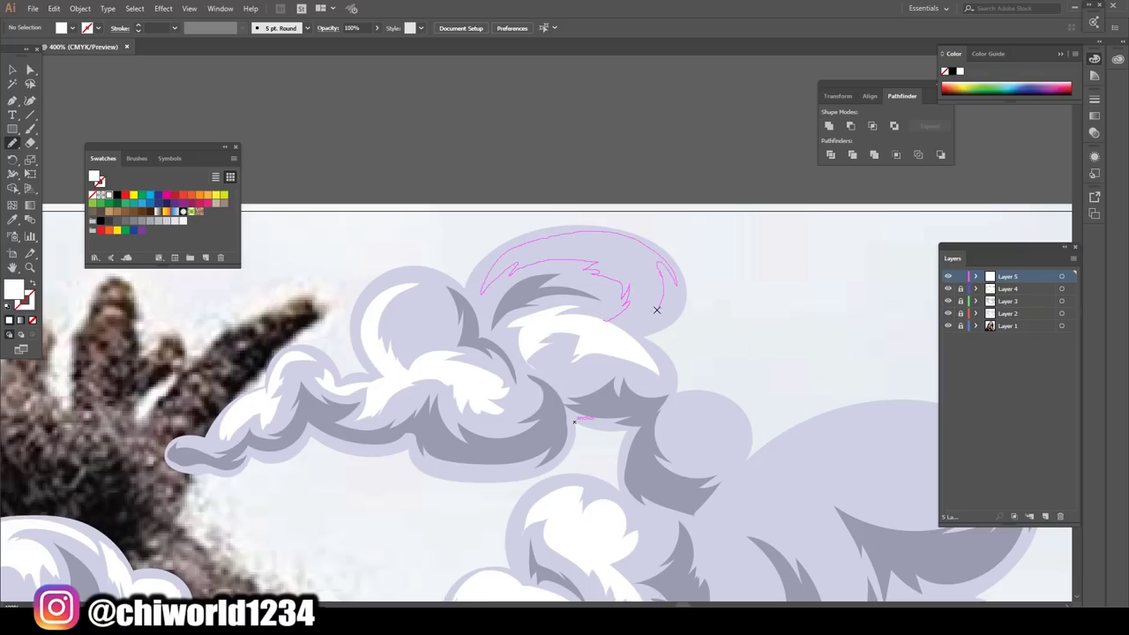
pyautogui.moveTo(585, 269); pyautogui.dragTo(576, 368)
pyautogui.scroll(-1, 667, 496)
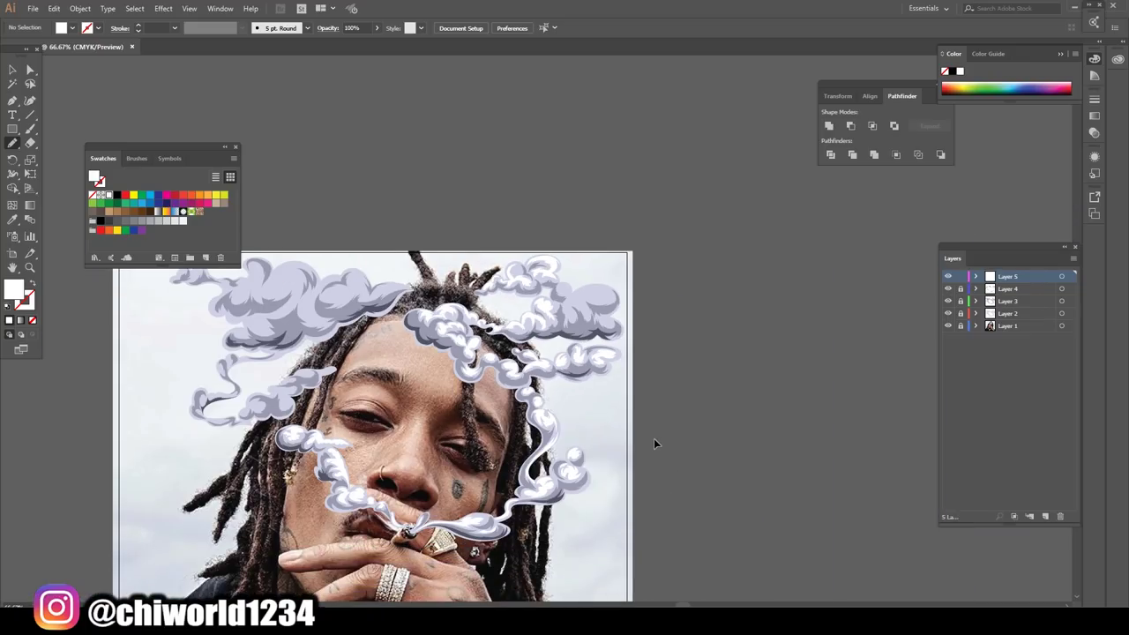
pyautogui.scroll(3, 654, 439)
pyautogui.scroll(2, 656, 435)
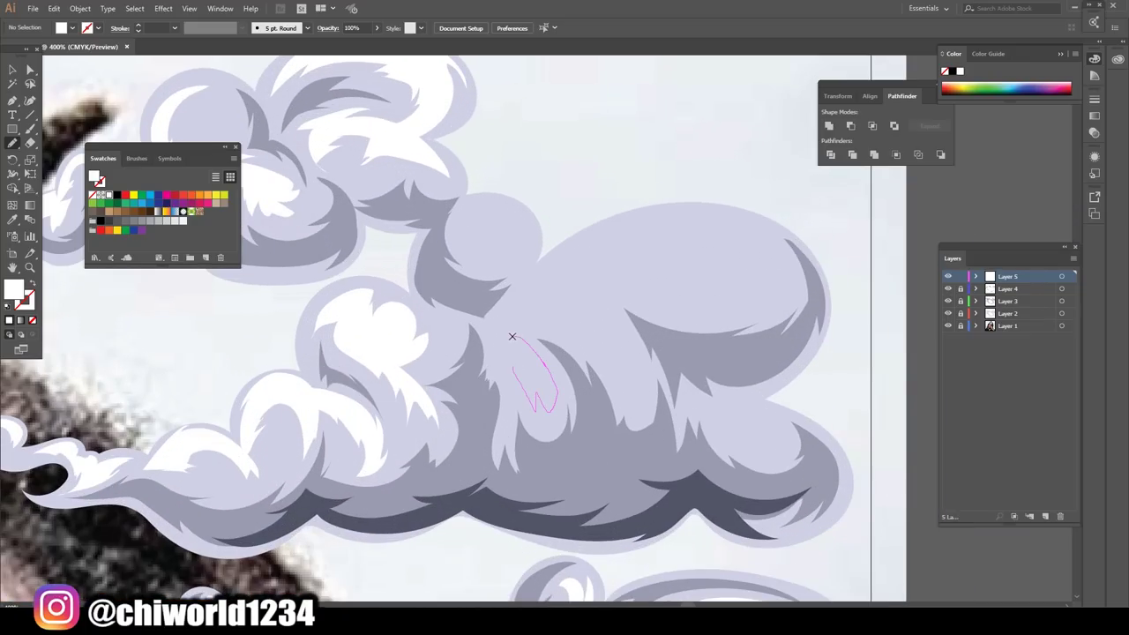
# - Add white highlights across the cloud's middle, the small puff and the left puff
pyautogui.moveTo(536, 406); pyautogui.dragTo(509, 370)
pyautogui.moveTo(569, 337); pyautogui.dragTo(630, 381)
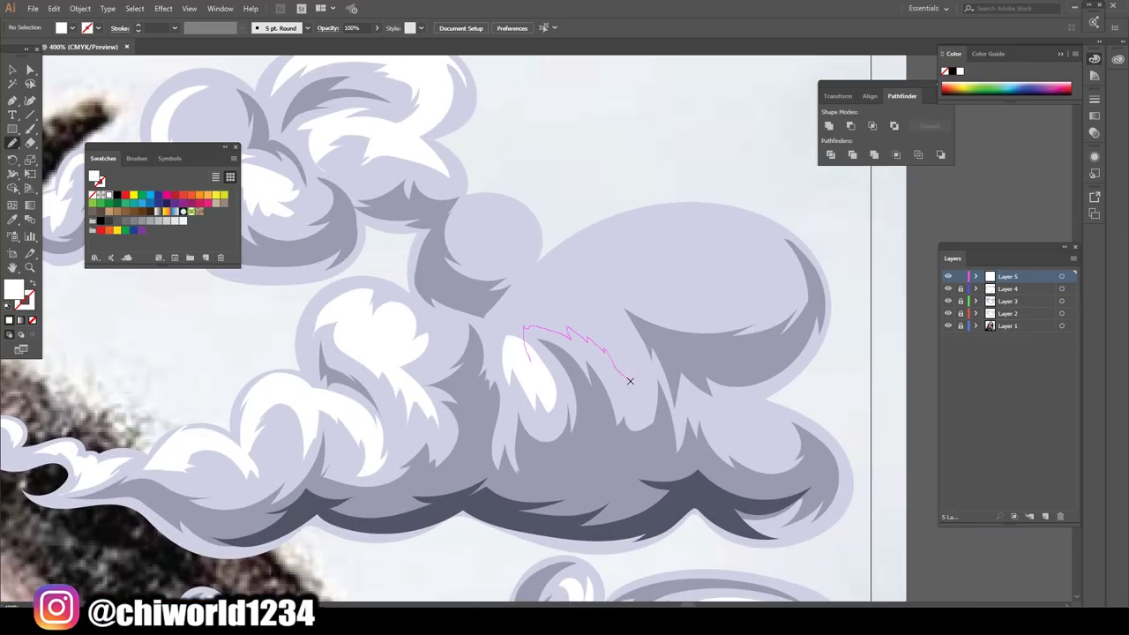
pyautogui.moveTo(643, 298)
pyautogui.mouseDown()
pyautogui.moveTo(708, 302)
pyautogui.moveTo(797, 262)
pyautogui.moveTo(697, 220)
pyautogui.moveTo(724, 244)
pyautogui.moveTo(600, 232)
pyautogui.moveTo(523, 292)
pyautogui.mouseUp()
pyautogui.moveTo(508, 366); pyautogui.dragTo(504, 362)
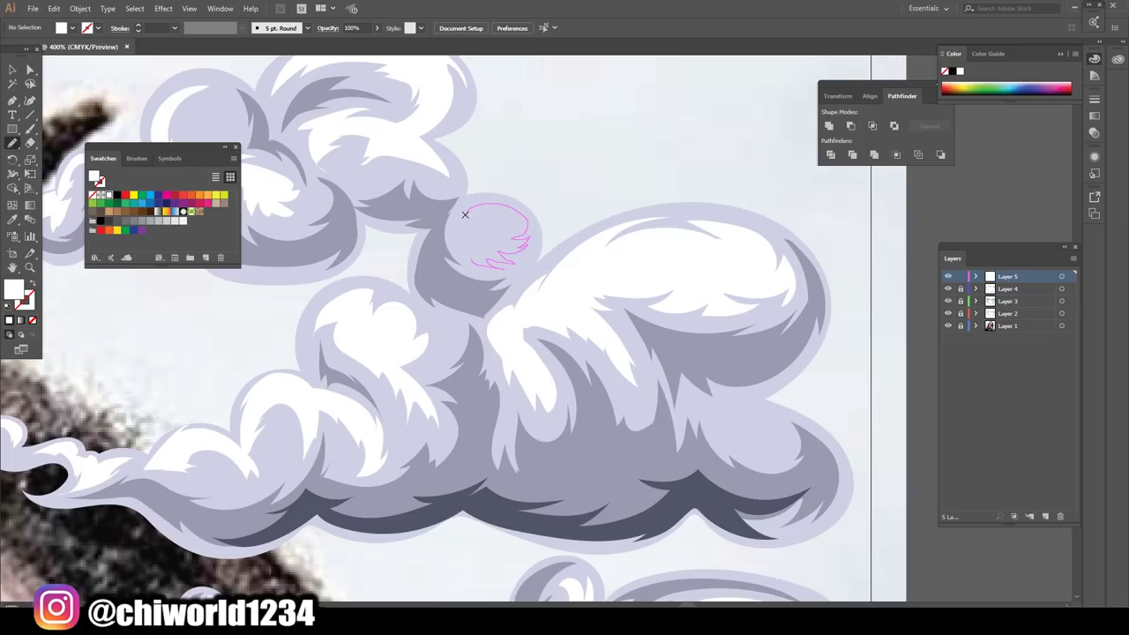
pyautogui.moveTo(483, 254); pyautogui.dragTo(484, 254)
pyautogui.scroll(-3, 580, 479)
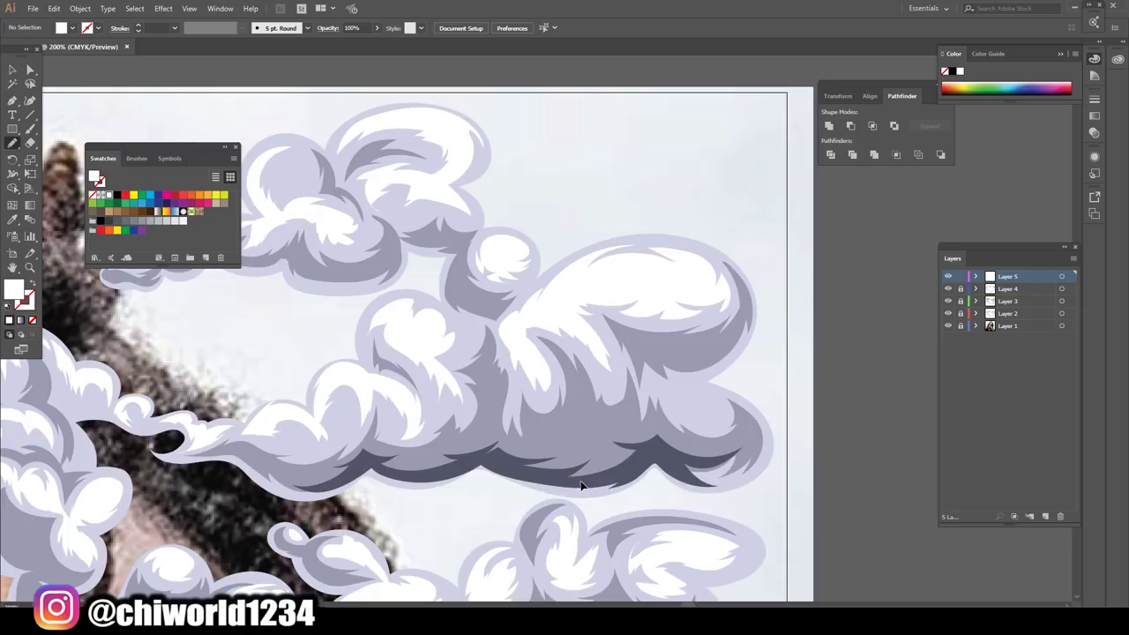
pyautogui.scroll(3, 582, 477)
pyautogui.moveTo(175, 397)
pyautogui.mouseDown()
pyautogui.moveTo(154, 432)
pyautogui.moveTo(157, 387)
pyautogui.mouseUp()
pyautogui.moveTo(653, 437)
pyautogui.mouseDown()
pyautogui.moveTo(611, 396)
pyautogui.moveTo(585, 396)
pyautogui.mouseUp()
pyautogui.scroll(-2, 635, 585)
pyautogui.scroll(-3, 616, 568)
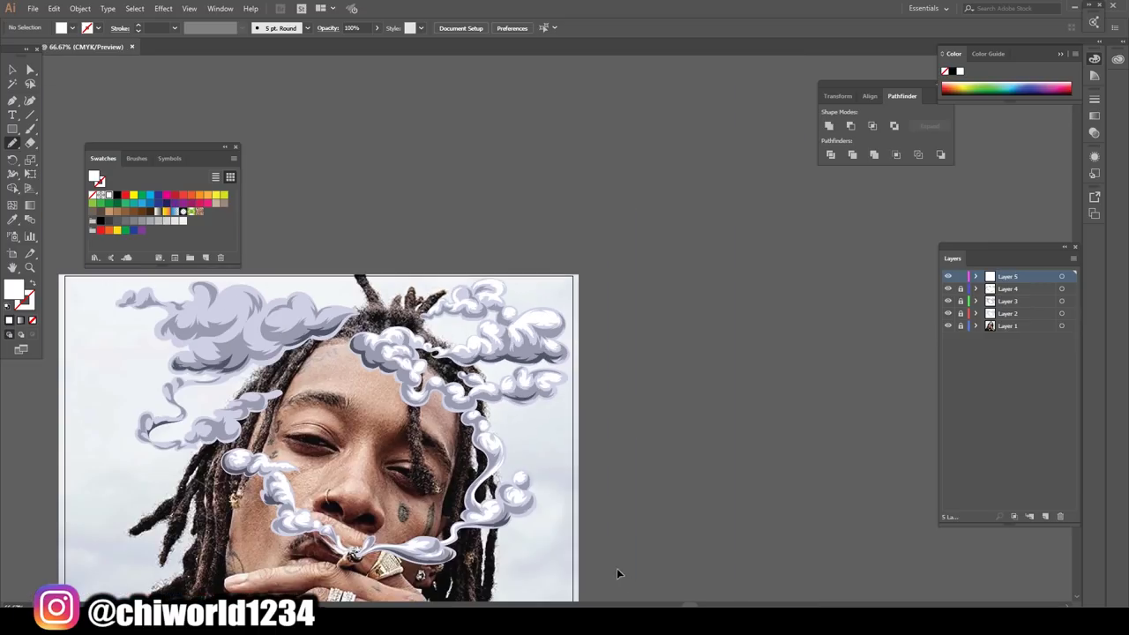
# - Zoom in on the left smoke and draw white highlights on its lobe and edge
pyautogui.hscroll(-2, 617, 565)
pyautogui.moveTo(607, 552); pyautogui.dragTo(615, 556)
pyautogui.scroll(-1, 611, 553)
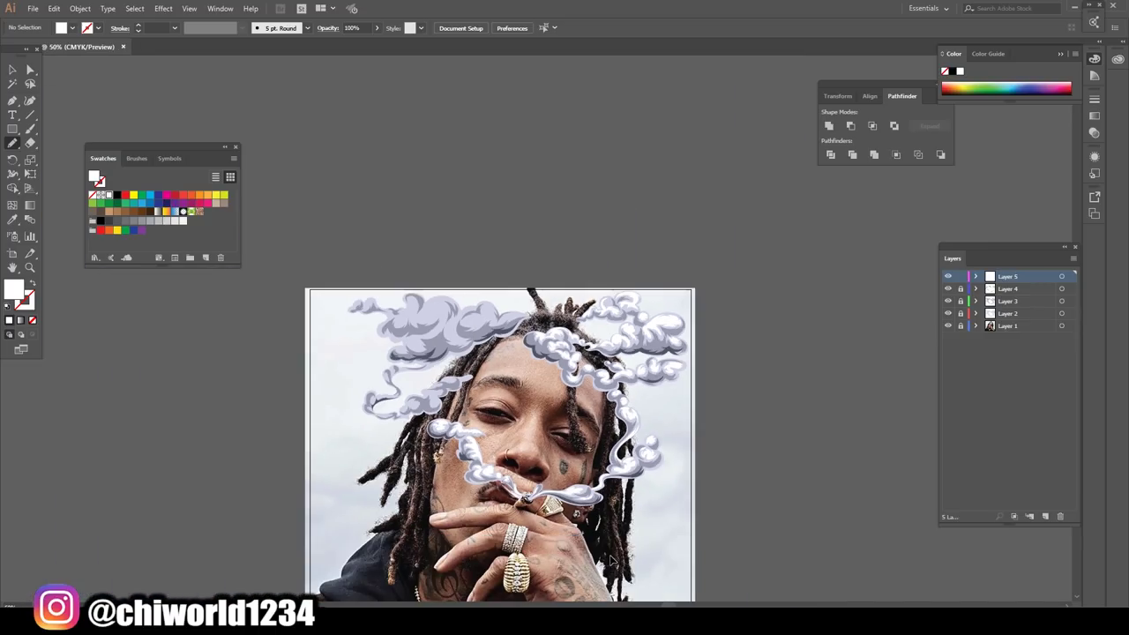
pyautogui.scroll(-2, 609, 551)
pyautogui.hscroll(-1, 600, 549)
pyautogui.scroll(2, 585, 546)
pyautogui.scroll(2, 584, 547)
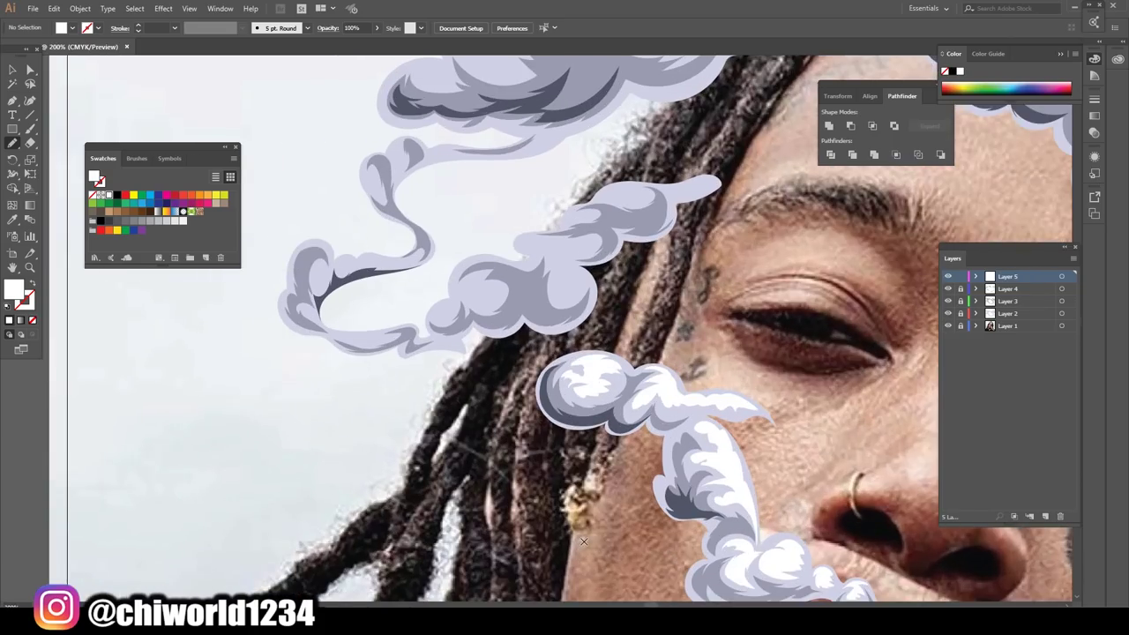
pyautogui.scroll(3, 584, 542)
pyautogui.moveTo(584, 437)
pyautogui.mouseDown()
pyautogui.moveTo(591, 466)
pyautogui.moveTo(624, 487)
pyautogui.mouseUp()
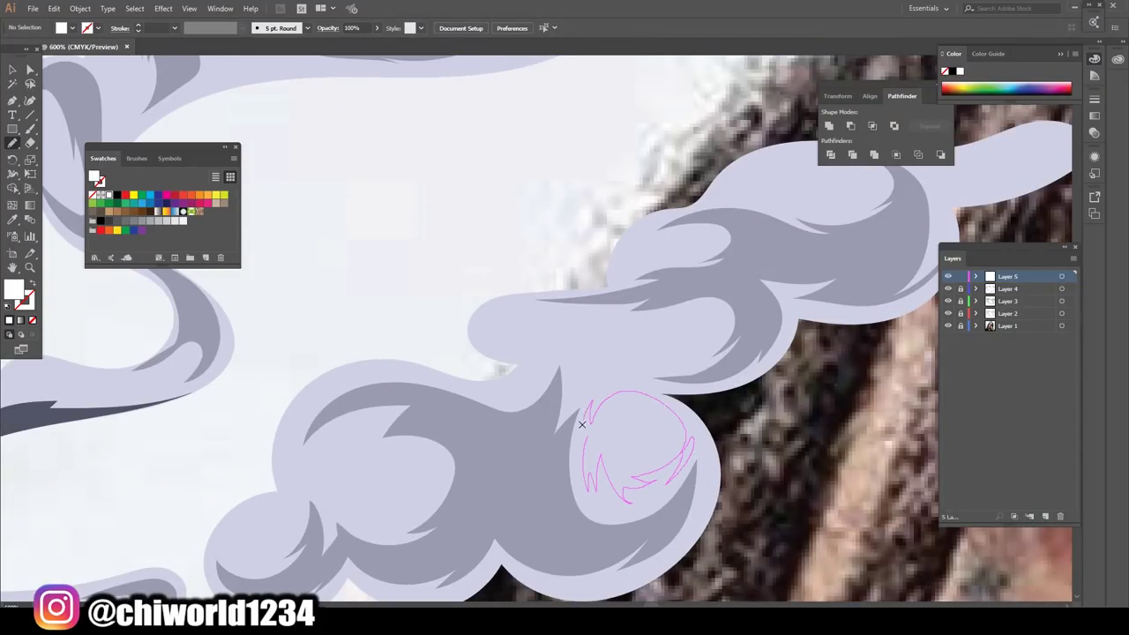
pyautogui.moveTo(581, 424); pyautogui.dragTo(540, 347)
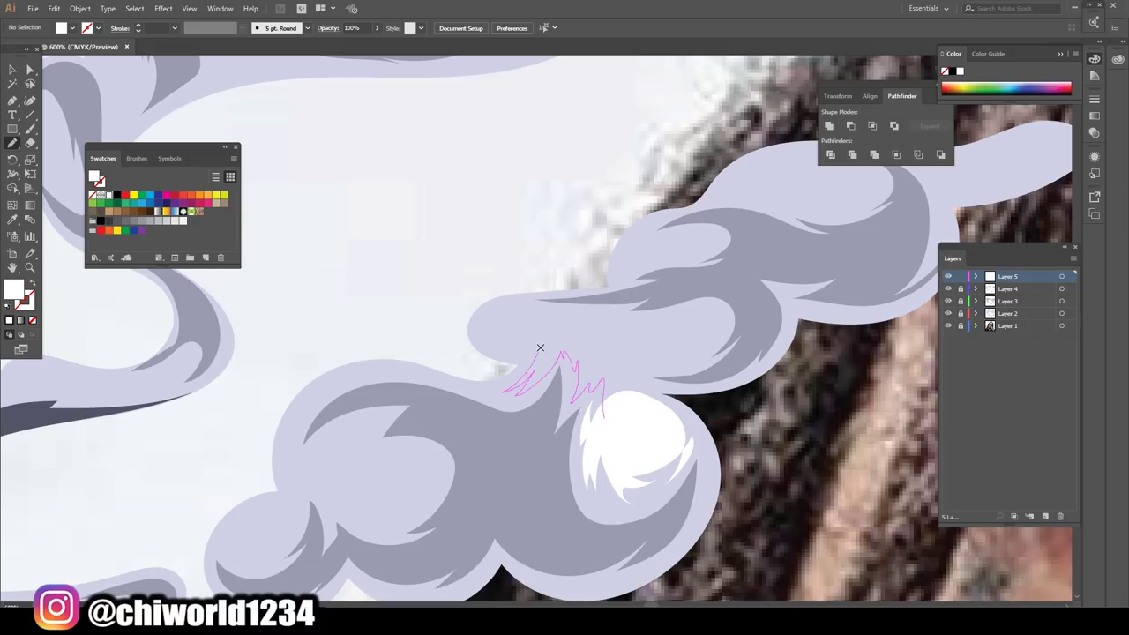
pyautogui.moveTo(579, 318); pyautogui.dragTo(702, 335)
pyautogui.moveTo(651, 391); pyautogui.dragTo(653, 390)
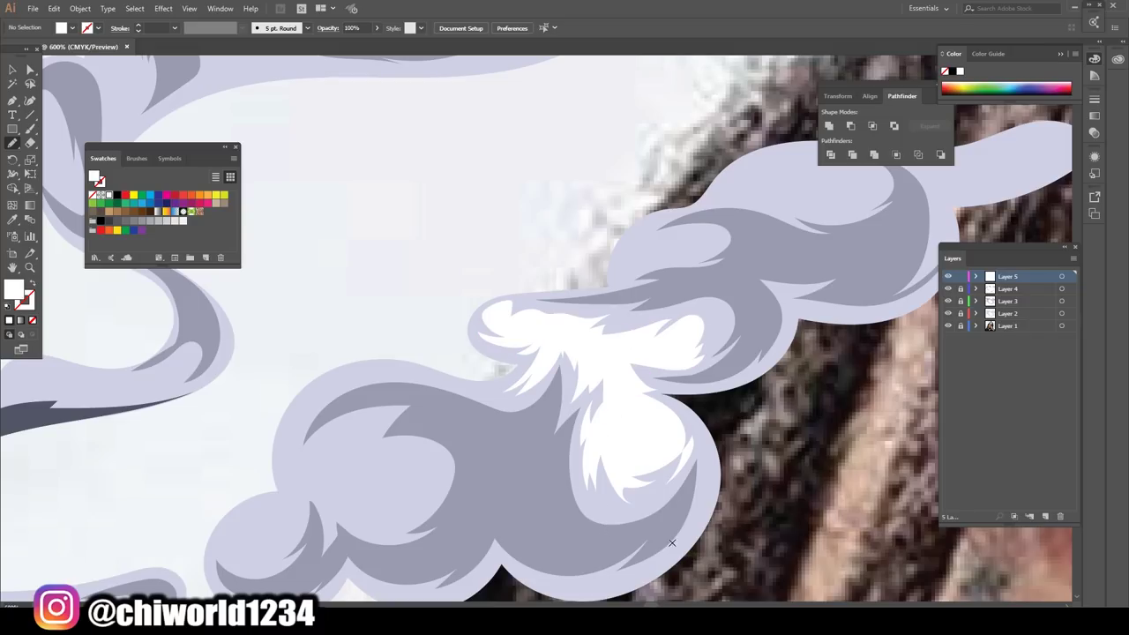
# - Add white highlight loops on the smoke wisp and along its upper edge
pyautogui.hotkey('ctrl', '-')
pyautogui.hotkey('ctrl', '-')
pyautogui.hotkey('ctrl', '-')
pyautogui.hotkey('ctrl', '+')
pyautogui.hotkey('ctrl', '+')
pyautogui.hotkey('ctrl', '+')
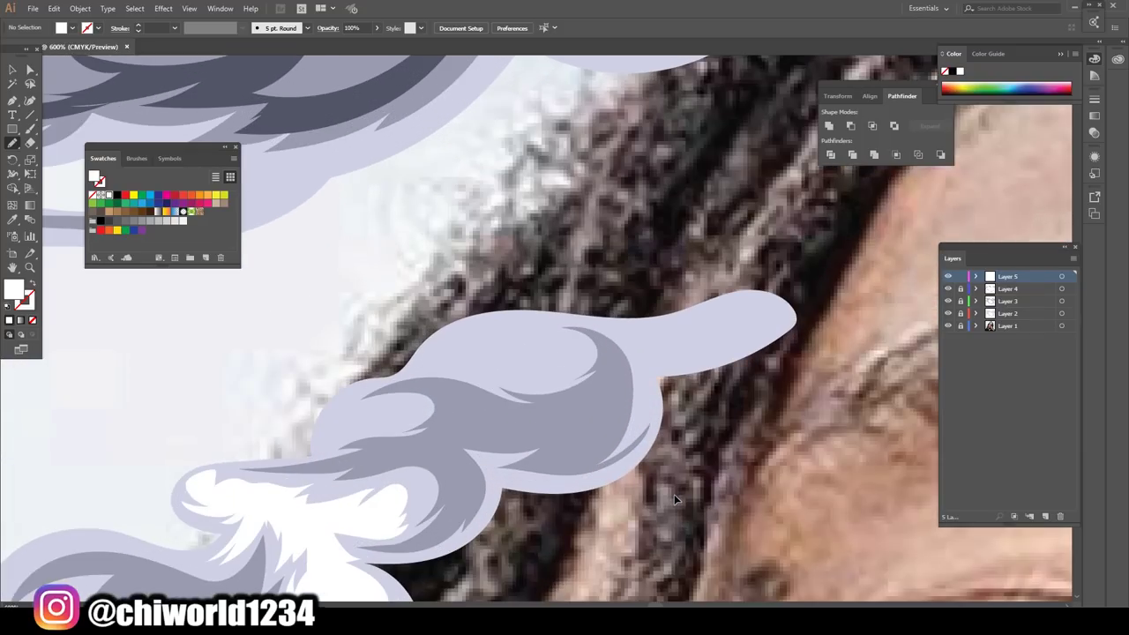
pyautogui.moveTo(405, 390)
pyautogui.mouseDown()
pyautogui.moveTo(388, 437)
pyautogui.moveTo(464, 414)
pyautogui.moveTo(403, 408)
pyautogui.mouseUp()
pyautogui.moveTo(487, 369); pyautogui.dragTo(578, 377)
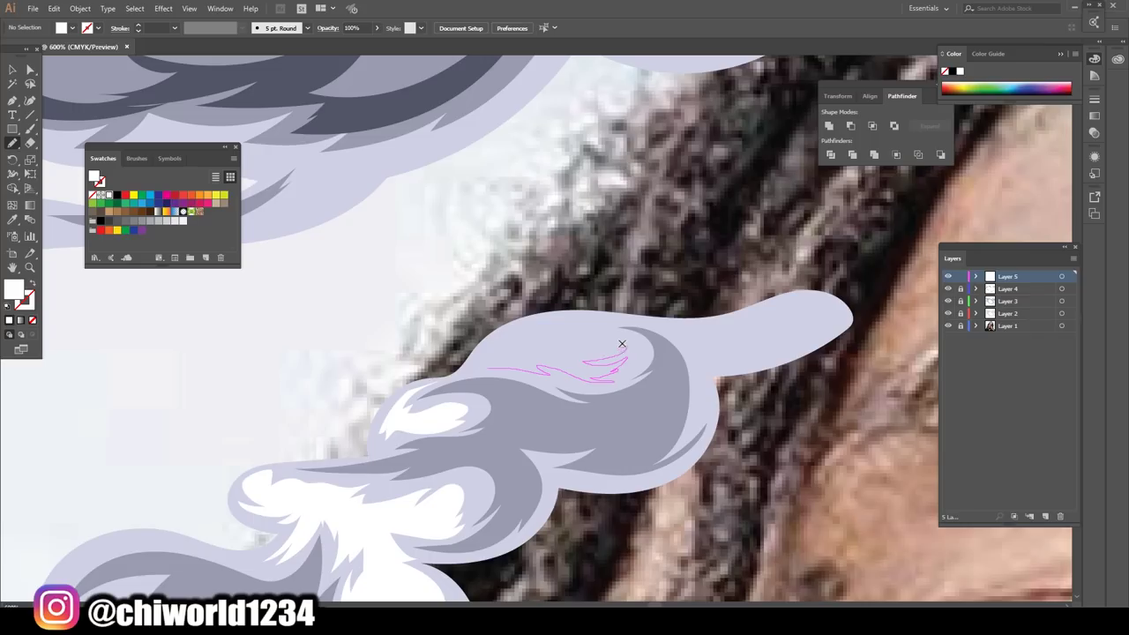
pyautogui.moveTo(622, 344)
pyautogui.mouseDown()
pyautogui.moveTo(555, 320)
pyautogui.moveTo(462, 371)
pyautogui.mouseUp()
pyautogui.moveTo(700, 352)
pyautogui.mouseDown()
pyautogui.moveTo(806, 336)
pyautogui.moveTo(782, 306)
pyautogui.moveTo(692, 330)
pyautogui.moveTo(700, 352)
pyautogui.mouseUp()
pyautogui.scroll(-5, 669, 498)
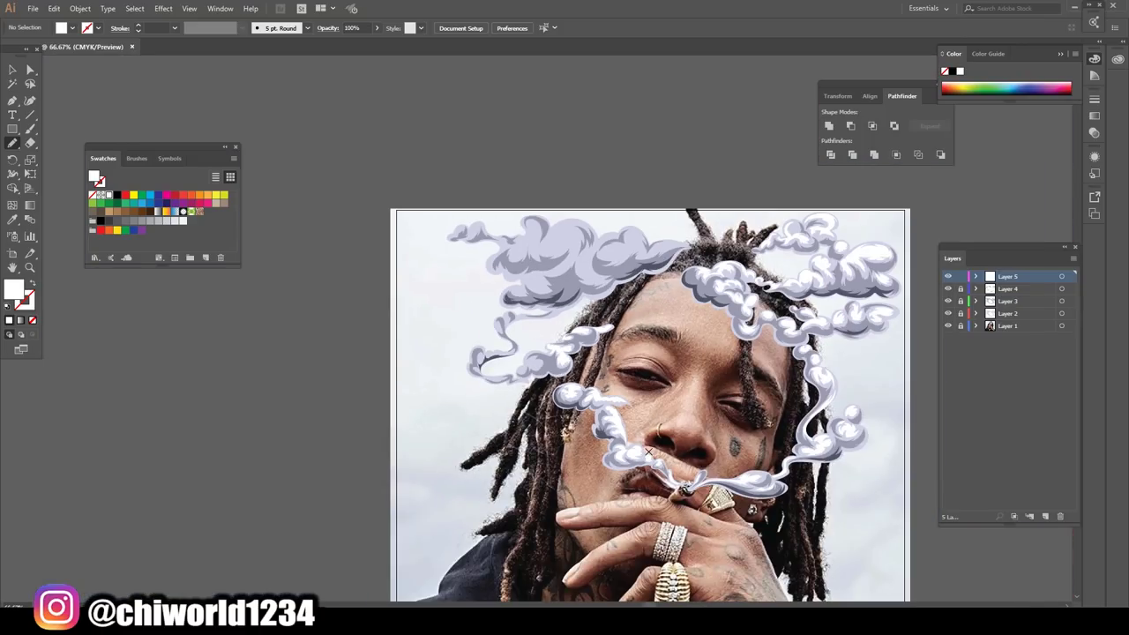
pyautogui.scroll(6, 647, 451)
pyautogui.scroll(1, 646, 451)
# - Highlight the small round puff, the big cloud's top edge and the lower smoke in white
pyautogui.moveTo(473, 324)
pyautogui.mouseDown()
pyautogui.moveTo(451, 322)
pyautogui.moveTo(441, 346)
pyautogui.mouseUp()
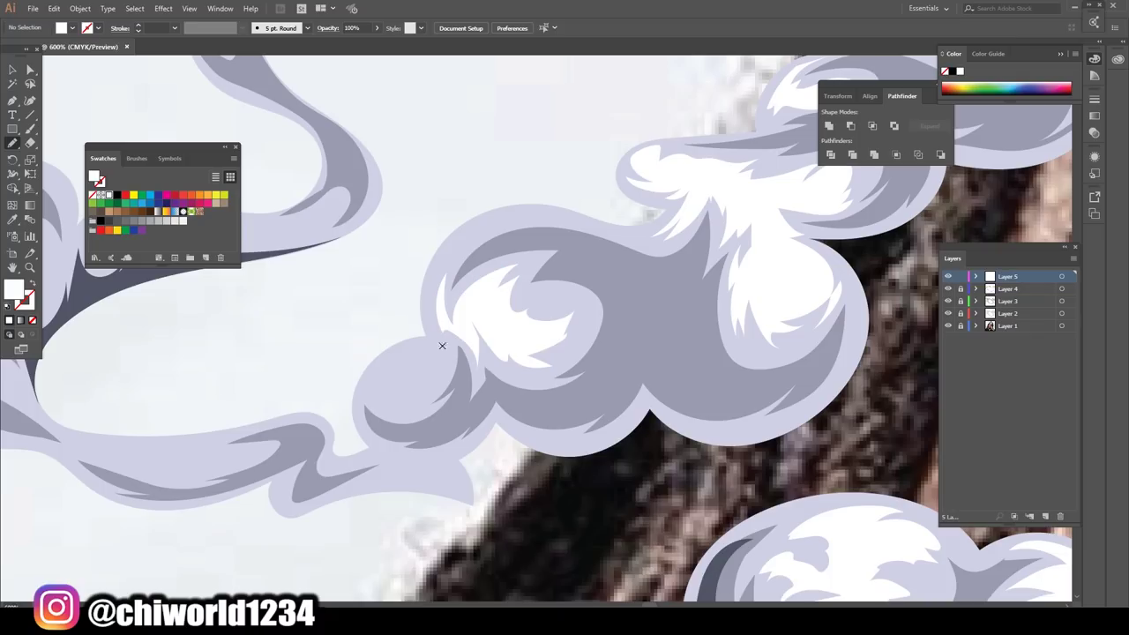
pyautogui.moveTo(426, 385); pyautogui.dragTo(370, 384)
pyautogui.moveTo(438, 394); pyautogui.dragTo(432, 396)
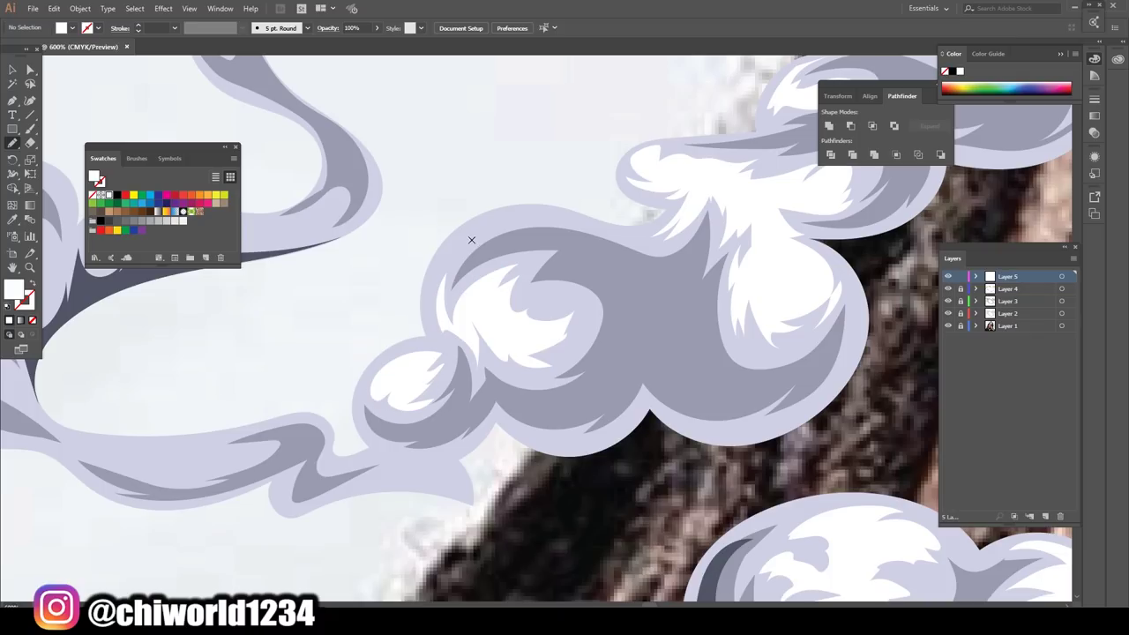
pyautogui.moveTo(472, 241); pyautogui.dragTo(446, 278)
pyautogui.scroll(-5, 423, 441)
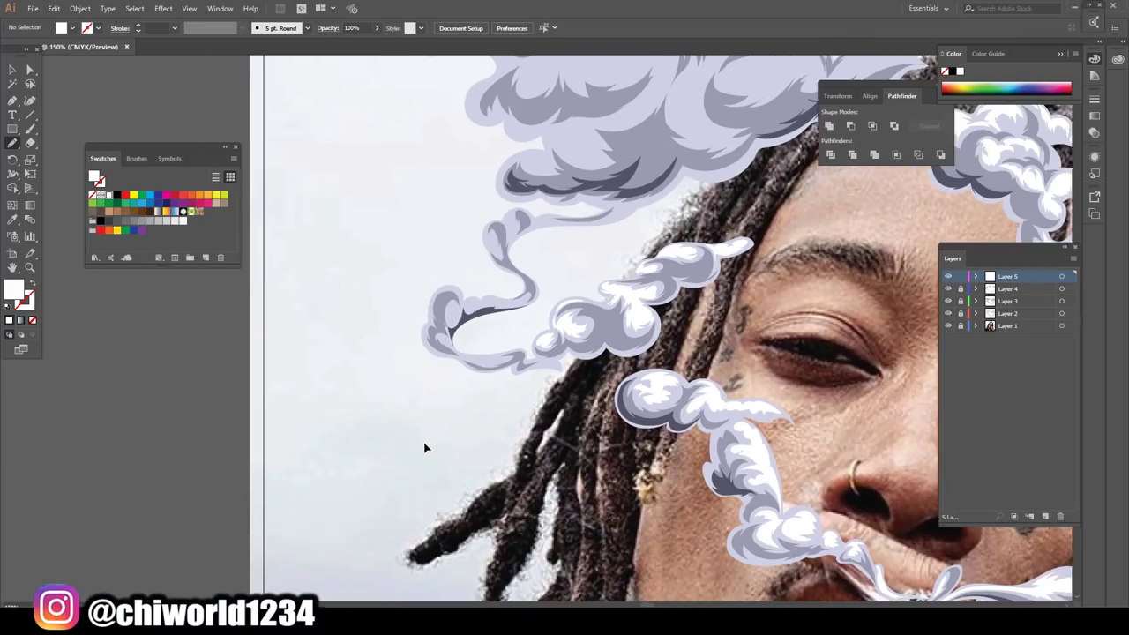
pyautogui.scroll(8, 421, 445)
pyautogui.moveTo(420, 499)
pyautogui.mouseDown()
pyautogui.moveTo(552, 512)
pyautogui.moveTo(570, 479)
pyautogui.moveTo(365, 468)
pyautogui.moveTo(409, 516)
pyautogui.mouseUp()
pyautogui.moveTo(803, 530)
pyautogui.mouseDown()
pyautogui.moveTo(829, 501)
pyautogui.moveTo(741, 534)
pyautogui.mouseUp()
pyautogui.scroll(-4, 706, 440)
pyautogui.scroll(-1, 705, 441)
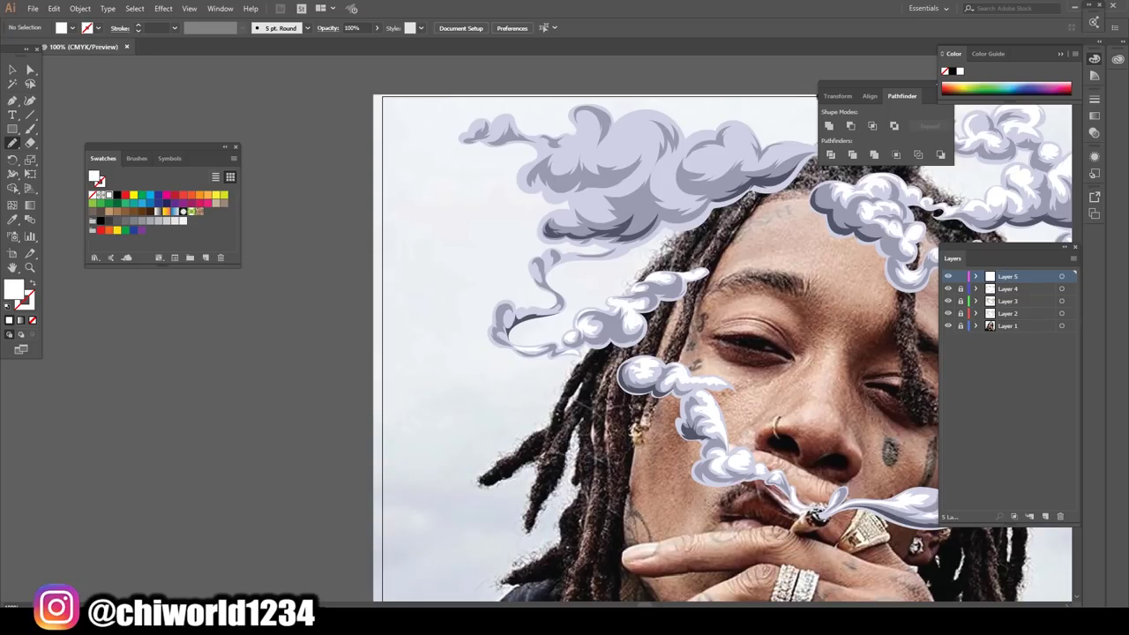
pyautogui.scroll(-2, 705, 440)
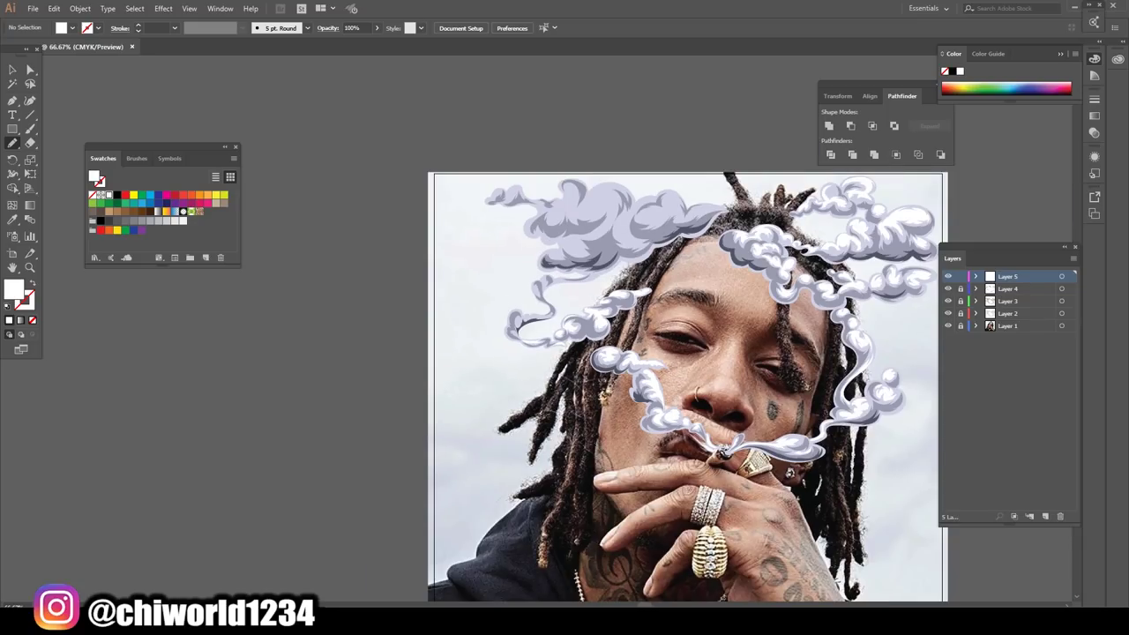
pyautogui.scroll(3, 520, 335)
# - Add white highlights to the upper curl, the lower smoke lobe and the smoke band
pyautogui.scroll(2, 542, 514)
pyautogui.scroll(1, 488, 417)
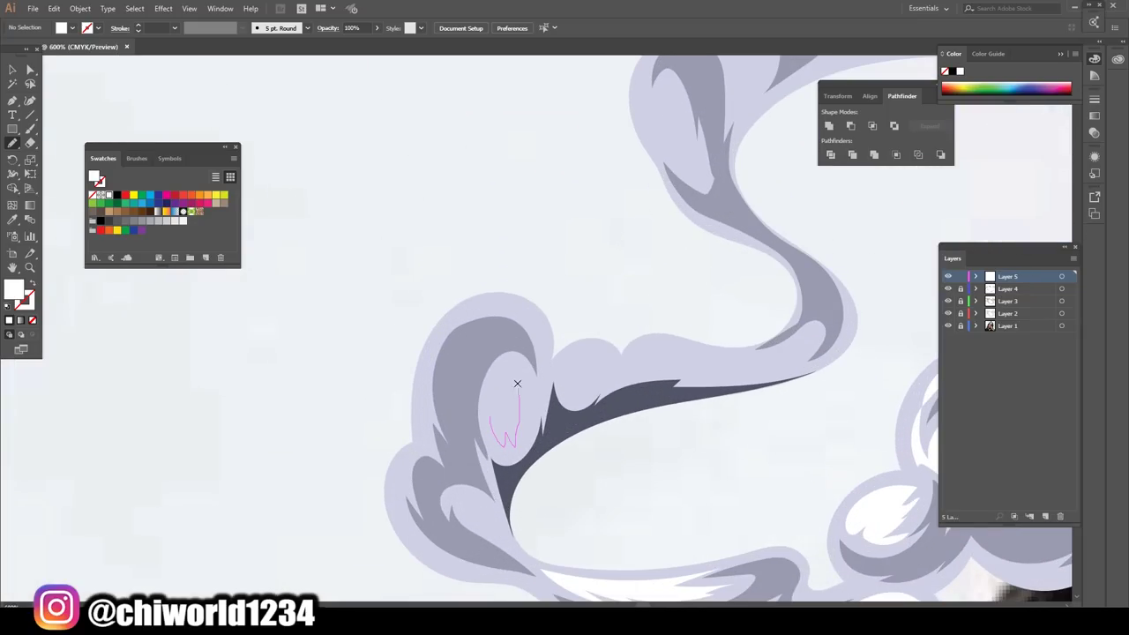
pyautogui.moveTo(516, 383); pyautogui.dragTo(519, 385)
pyautogui.moveTo(481, 514); pyautogui.dragTo(482, 517)
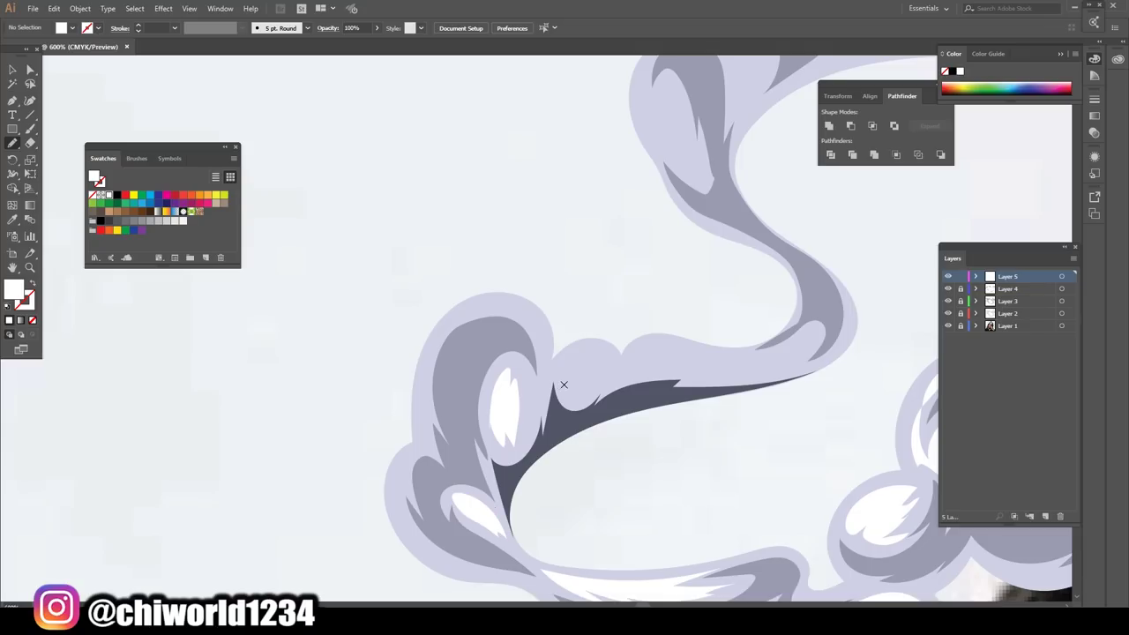
pyautogui.moveTo(594, 350); pyautogui.dragTo(572, 393)
pyautogui.moveTo(630, 373); pyautogui.dragTo(620, 367)
pyautogui.scroll(-4, 678, 513)
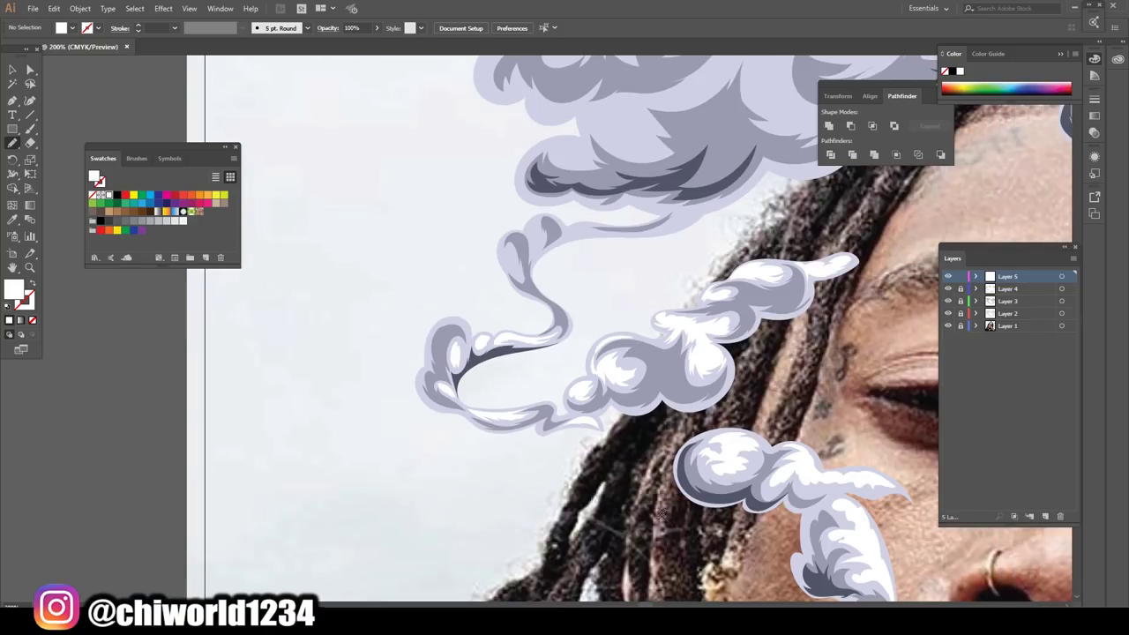
pyautogui.scroll(4, 653, 508)
pyautogui.scroll(1, 652, 509)
# - Draw white highlights inside a smoke curl and a looped highlight on the cloud
pyautogui.moveTo(415, 410)
pyautogui.mouseDown()
pyautogui.moveTo(449, 382)
pyautogui.moveTo(413, 403)
pyautogui.mouseUp()
pyautogui.moveTo(530, 358); pyautogui.dragTo(530, 375)
pyautogui.moveTo(646, 313)
pyautogui.mouseDown()
pyautogui.moveTo(714, 272)
pyautogui.moveTo(665, 280)
pyautogui.mouseUp()
pyautogui.scroll(-3, 590, 419)
pyautogui.scroll(-3, 590, 419)
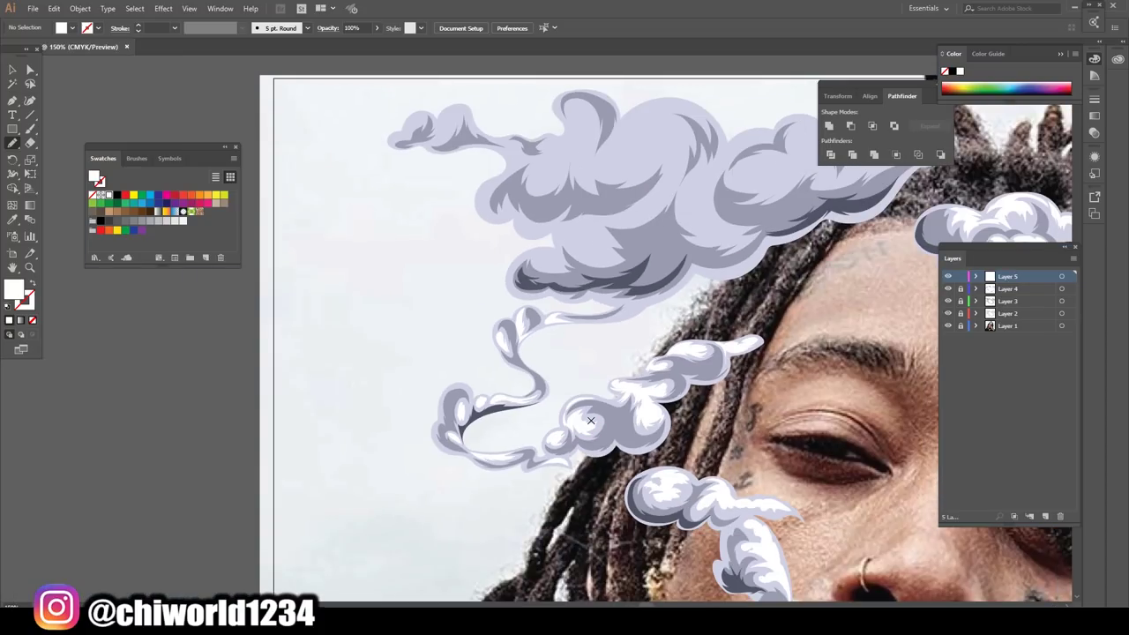
pyautogui.scroll(2, 591, 421)
pyautogui.scroll(4, 594, 423)
pyautogui.moveTo(611, 351)
pyautogui.mouseDown()
pyautogui.moveTo(630, 346)
pyautogui.moveTo(564, 312)
pyautogui.mouseUp()
pyautogui.moveTo(529, 356); pyautogui.dragTo(610, 381)
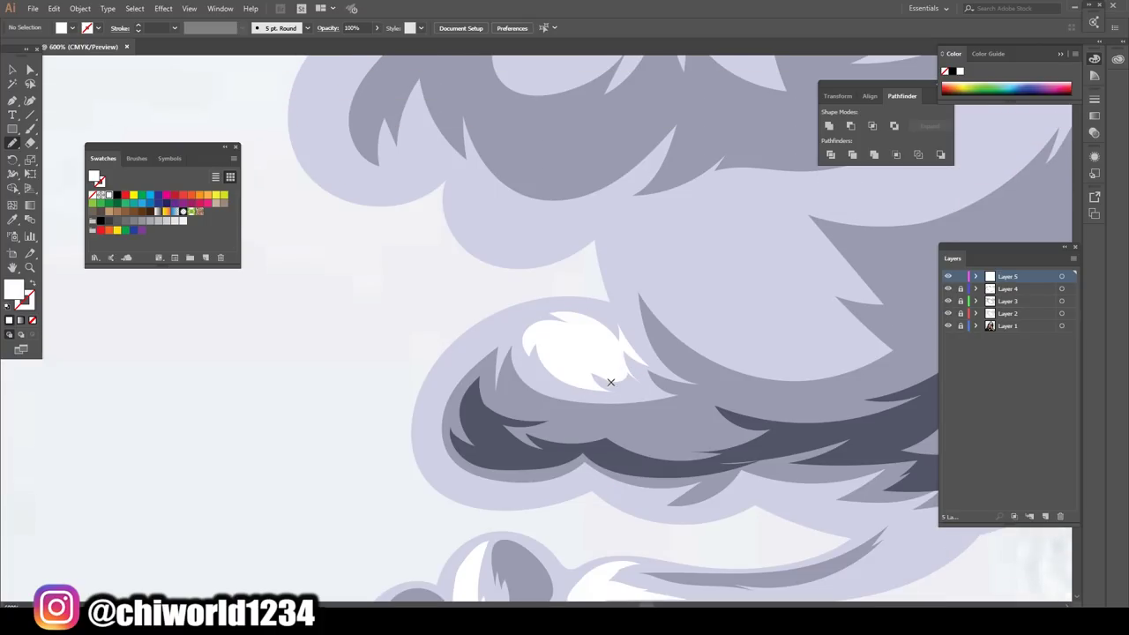
pyautogui.scroll(-3, 829, 571)
pyautogui.scroll(2, 819, 539)
# - Trace further white highlight shapes across the cloud above the forehead
pyautogui.moveTo(511, 415)
pyautogui.mouseDown()
pyautogui.moveTo(552, 443)
pyautogui.moveTo(600, 437)
pyautogui.moveTo(577, 397)
pyautogui.mouseUp()
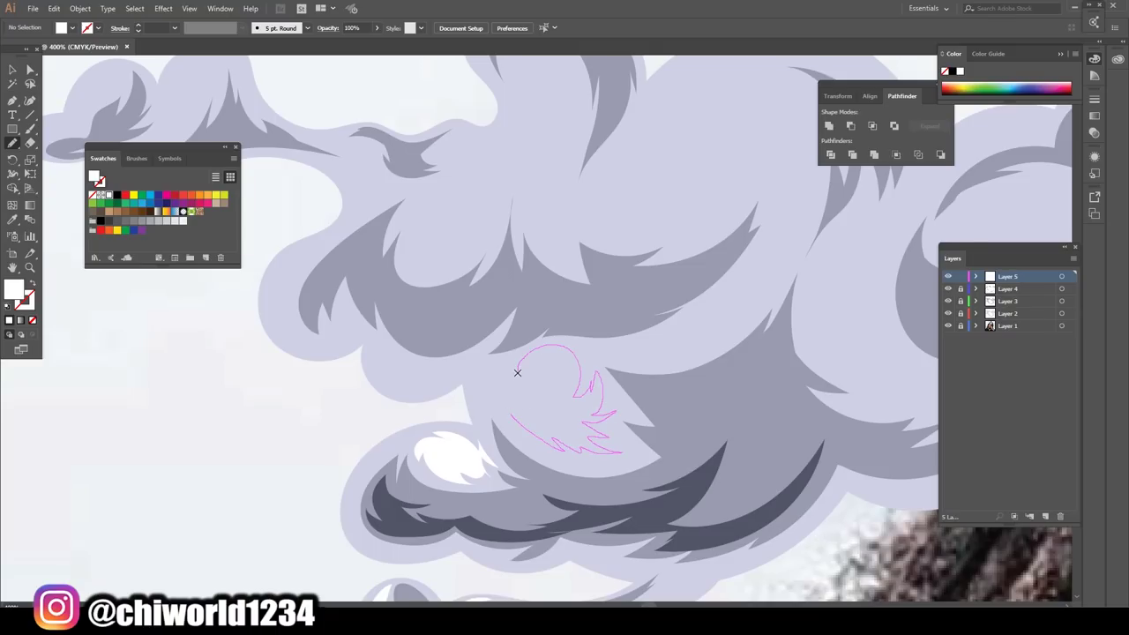
pyautogui.moveTo(500, 396)
pyautogui.mouseDown()
pyautogui.moveTo(509, 412)
pyautogui.moveTo(596, 443)
pyautogui.moveTo(541, 345)
pyautogui.mouseUp()
pyautogui.scroll(-3, 636, 556)
pyautogui.scroll(3, 641, 517)
pyautogui.scroll(1, 641, 517)
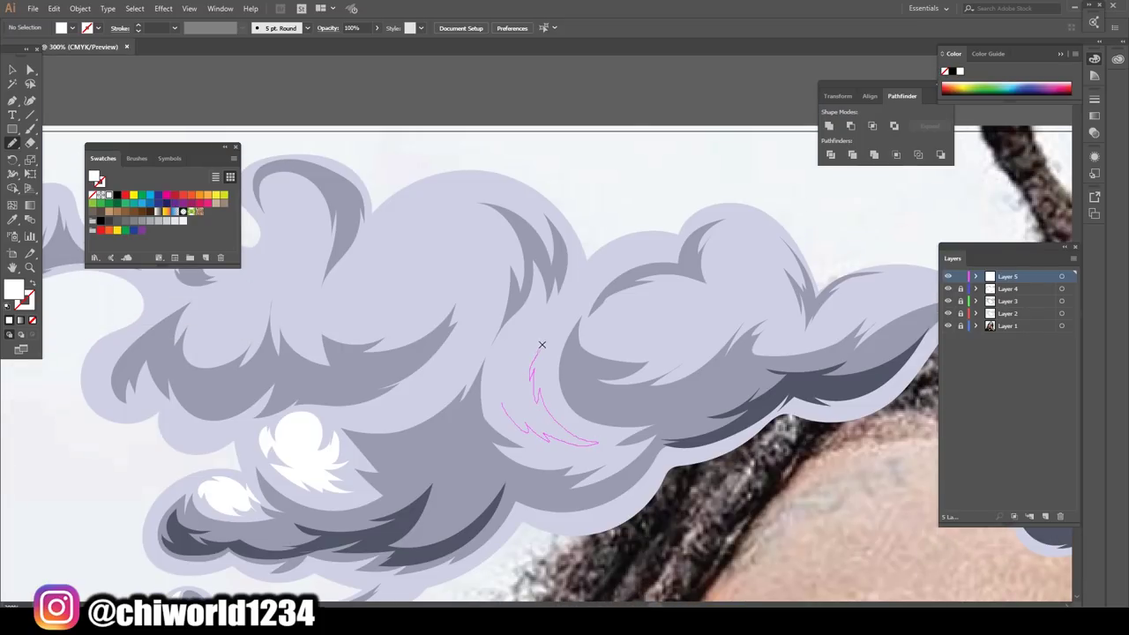
pyautogui.moveTo(578, 304)
pyautogui.mouseDown()
pyautogui.moveTo(540, 319)
pyautogui.moveTo(496, 377)
pyautogui.moveTo(503, 406)
pyautogui.mouseUp()
pyautogui.moveTo(615, 327); pyautogui.dragTo(654, 364)
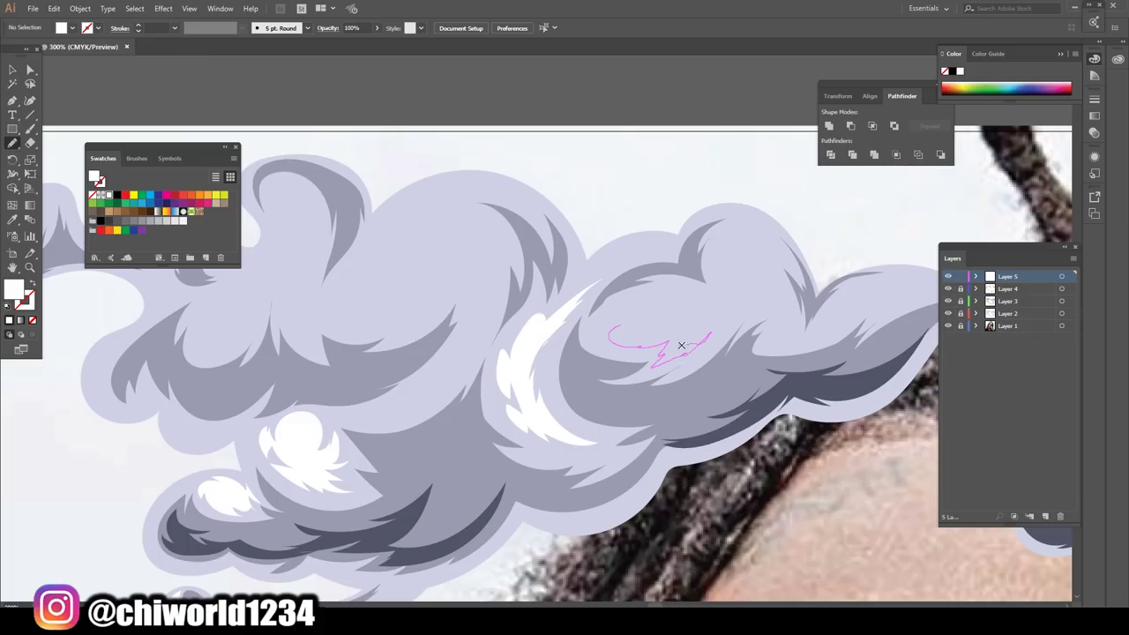
pyautogui.moveTo(646, 287); pyautogui.dragTo(643, 288)
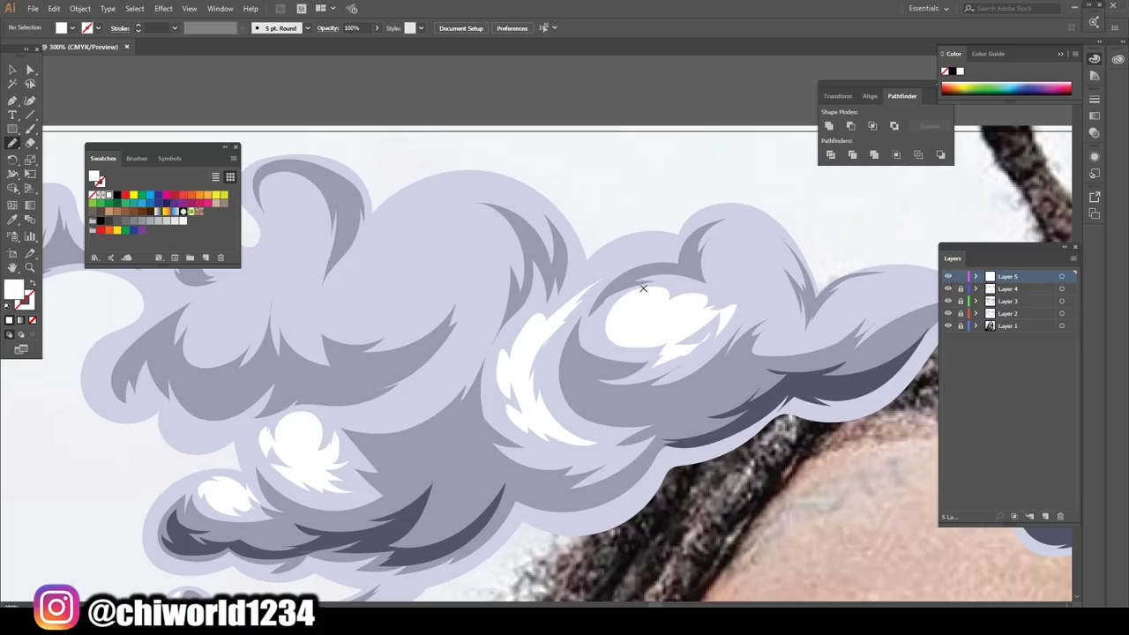
pyautogui.moveTo(666, 331); pyautogui.dragTo(731, 285)
# - Stretch a white highlight along the cloud's upper tail to its tip
pyautogui.scroll(-3, 658, 436)
pyautogui.scroll(2, 658, 435)
pyautogui.scroll(3, 658, 435)
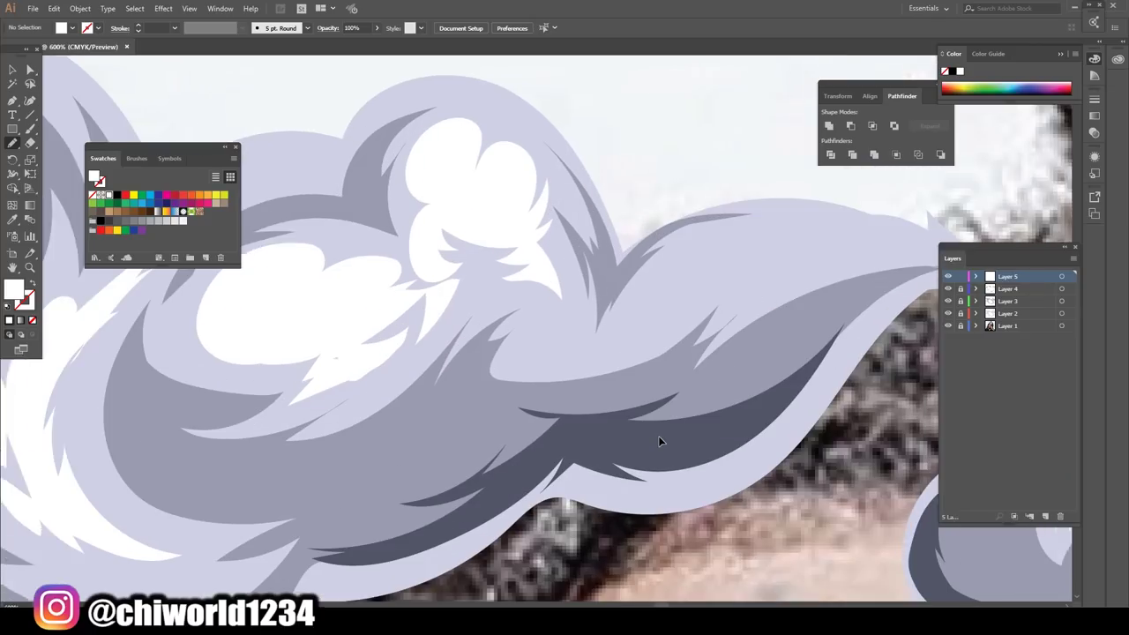
pyautogui.moveTo(658, 436); pyautogui.dragTo(530, 488)
pyautogui.moveTo(818, 308)
pyautogui.mouseDown()
pyautogui.moveTo(516, 350)
pyautogui.moveTo(463, 393)
pyautogui.moveTo(472, 421)
pyautogui.moveTo(529, 371)
pyautogui.moveTo(638, 319)
pyautogui.moveTo(838, 310)
pyautogui.mouseUp()
pyautogui.scroll(-4, 783, 419)
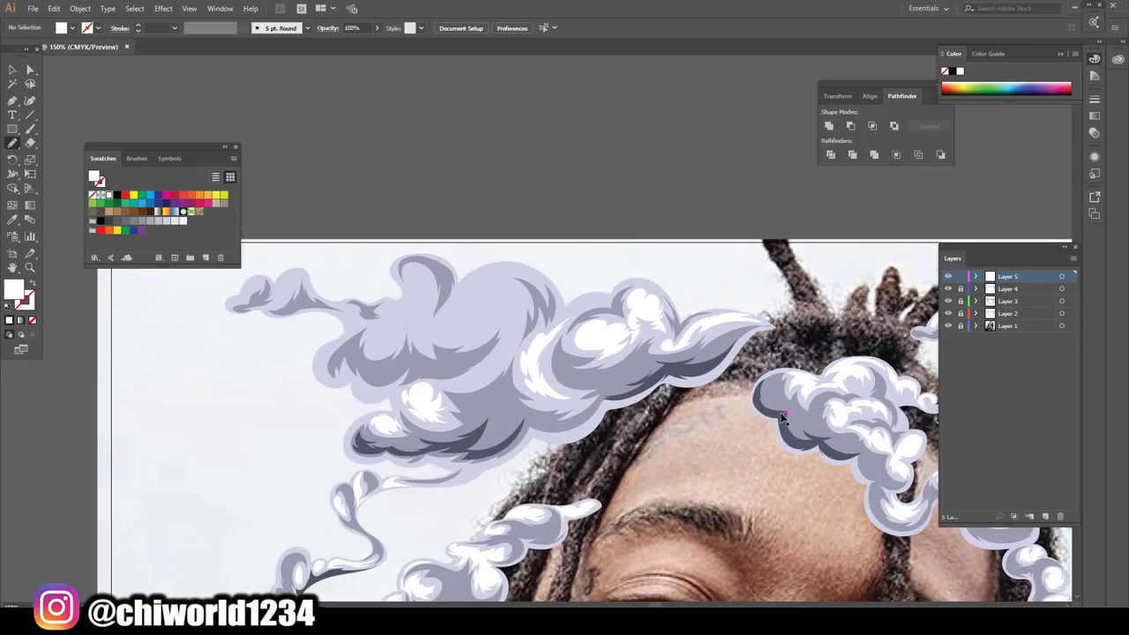
# - Draw a zigzag white highlight and a highlight along the upper cloud's ridge
pyautogui.scroll(3, 783, 419)
pyautogui.moveTo(429, 418)
pyautogui.mouseDown()
pyautogui.moveTo(593, 379)
pyautogui.moveTo(610, 396)
pyautogui.moveTo(650, 302)
pyautogui.moveTo(655, 253)
pyautogui.moveTo(539, 261)
pyautogui.moveTo(494, 285)
pyautogui.mouseUp()
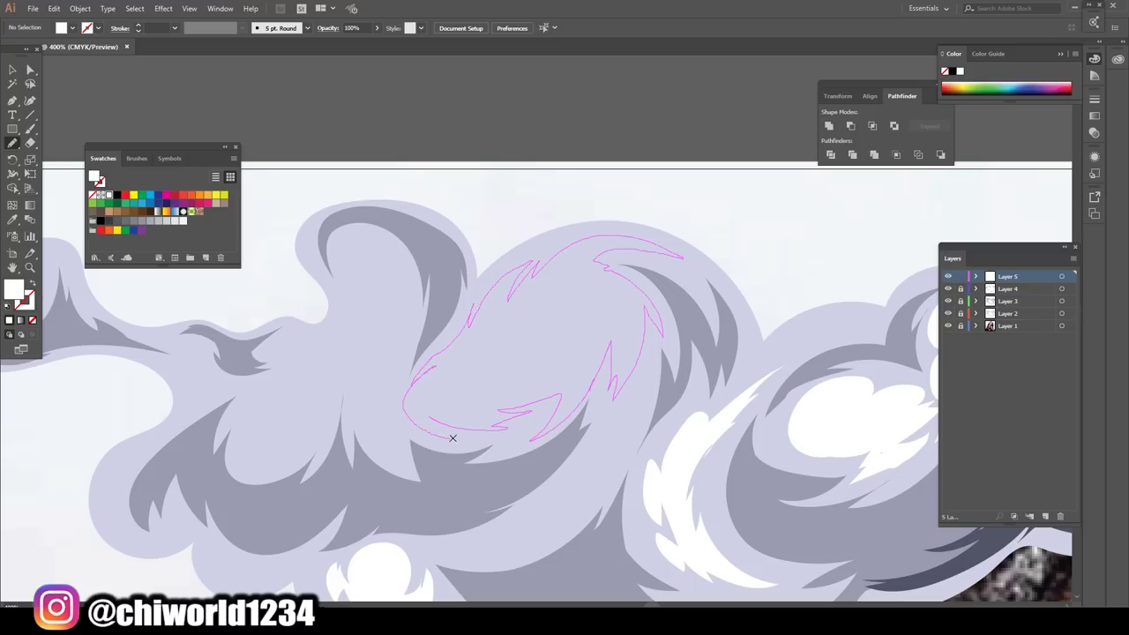
pyautogui.moveTo(452, 438); pyautogui.dragTo(454, 438)
pyautogui.scroll(-3, 552, 529)
pyautogui.scroll(3, 552, 587)
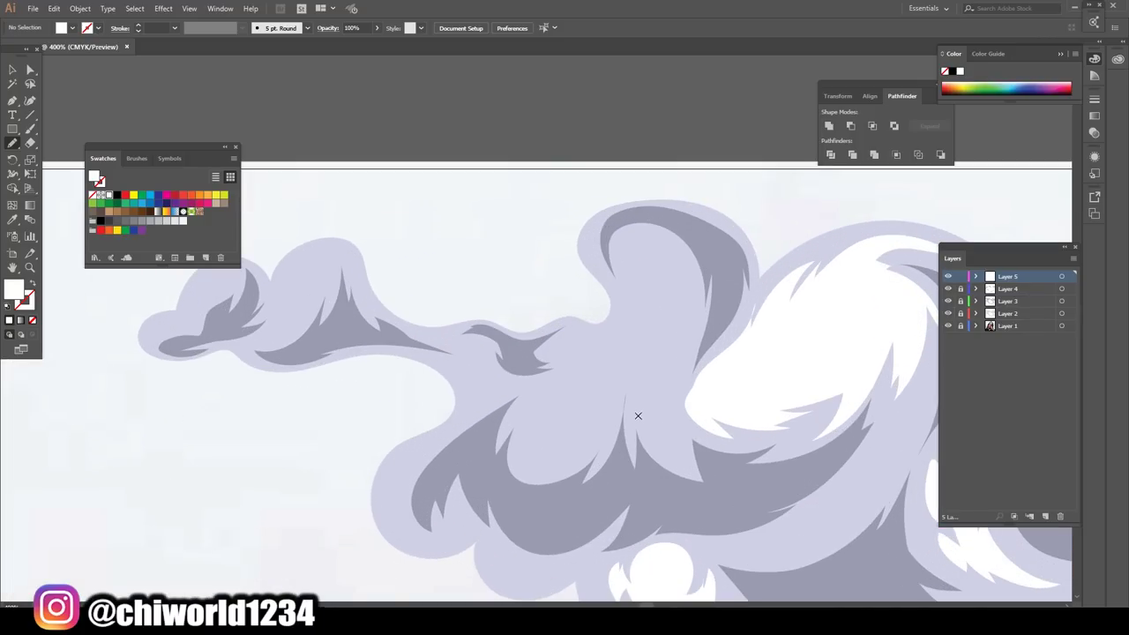
pyautogui.moveTo(638, 415)
pyautogui.mouseDown()
pyautogui.moveTo(660, 398)
pyautogui.moveTo(639, 257)
pyautogui.moveTo(586, 360)
pyautogui.mouseUp()
pyautogui.moveTo(513, 422)
pyautogui.mouseDown()
pyautogui.moveTo(578, 440)
pyautogui.moveTo(622, 406)
pyautogui.moveTo(594, 469)
pyautogui.moveTo(662, 344)
pyautogui.mouseUp()
pyautogui.scroll(-3, 544, 582)
pyautogui.scroll(3, 560, 585)
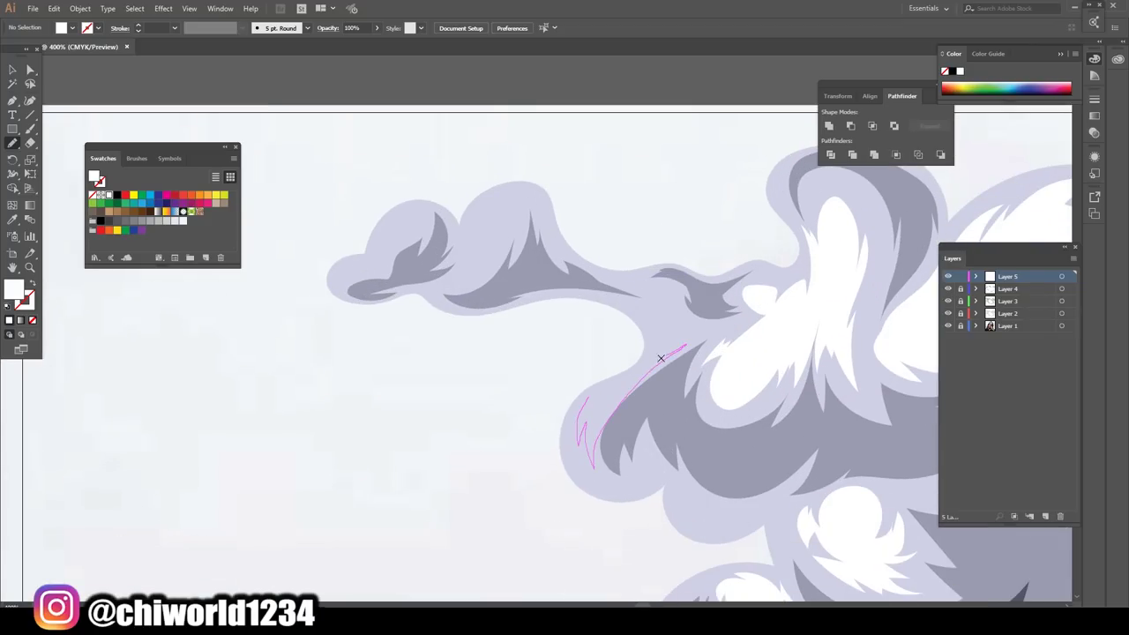
pyautogui.moveTo(619, 300); pyautogui.dragTo(657, 324)
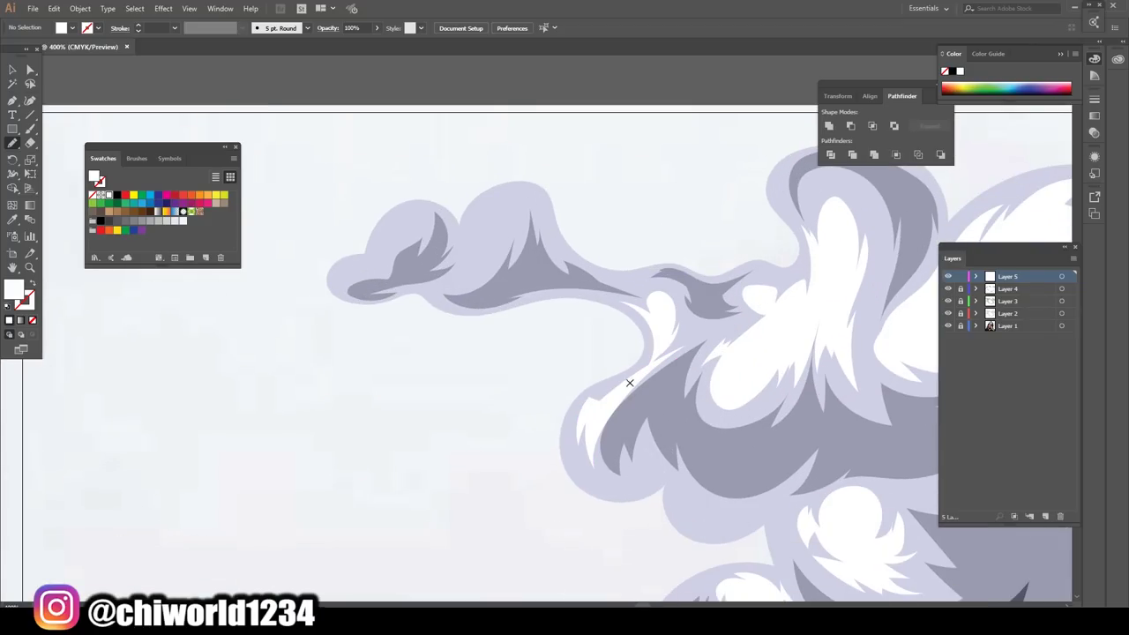
# - Add small white highlights on the left puff and zoom out to view the artwork
pyautogui.moveTo(466, 280); pyautogui.dragTo(500, 238)
pyautogui.moveTo(528, 198); pyautogui.dragTo(450, 282)
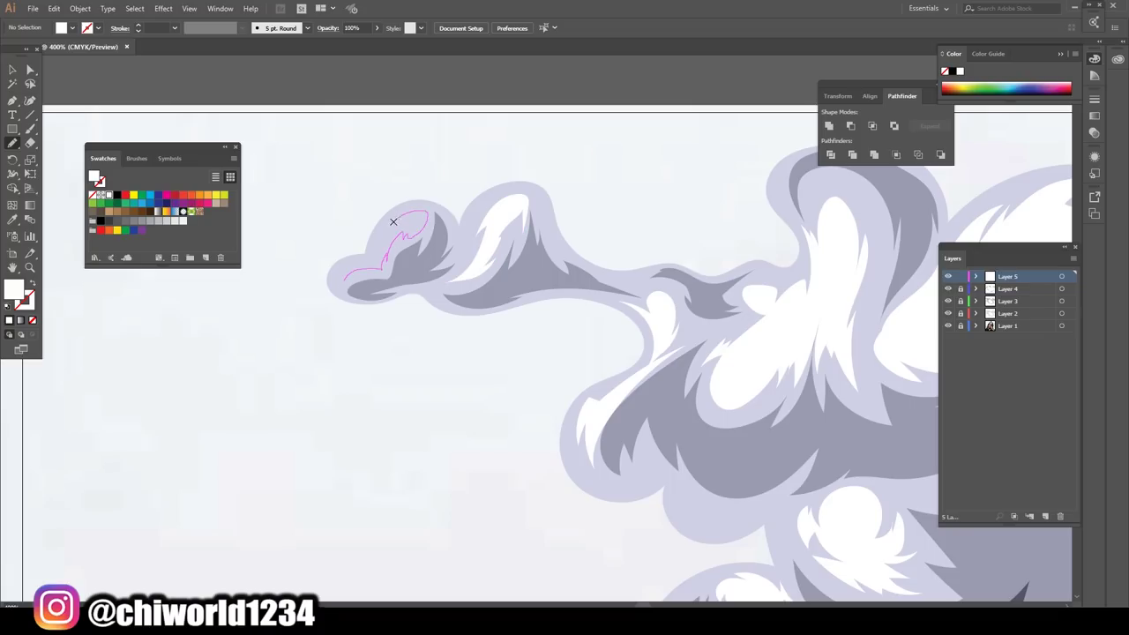
pyautogui.moveTo(337, 275); pyautogui.dragTo(339, 278)
pyautogui.hotkey('ctrl', '-')
pyautogui.hotkey('ctrl', '-')
pyautogui.hotkey('ctrl', '-')
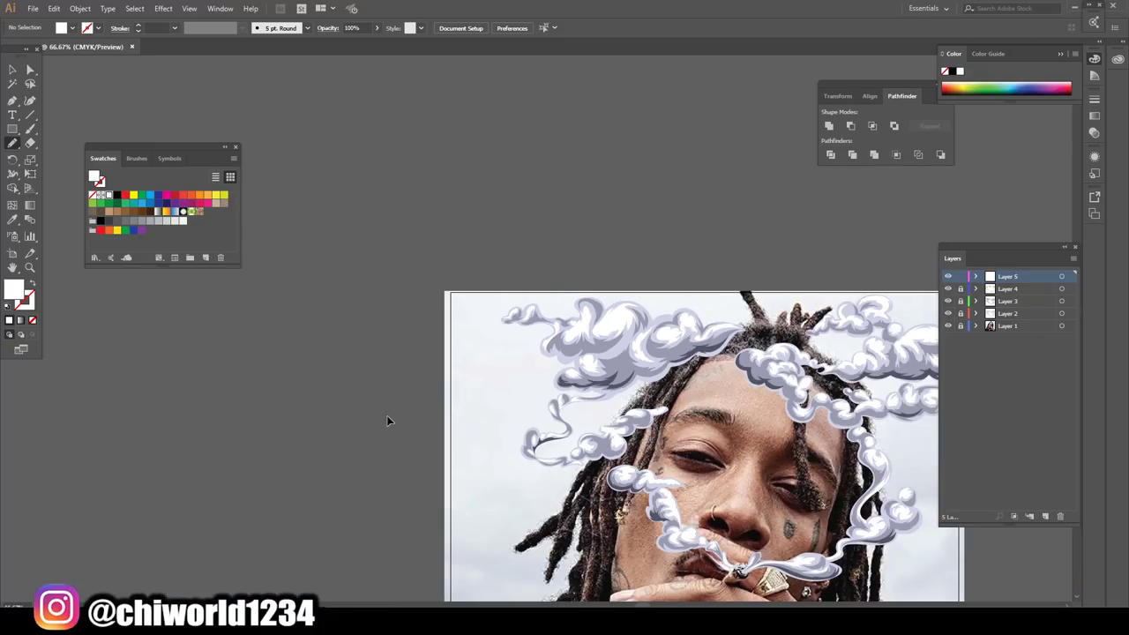
# - Make Layer 4 active and sample the grey-blue smoke colour as the fill
pyautogui.scroll(-2, 412, 513)
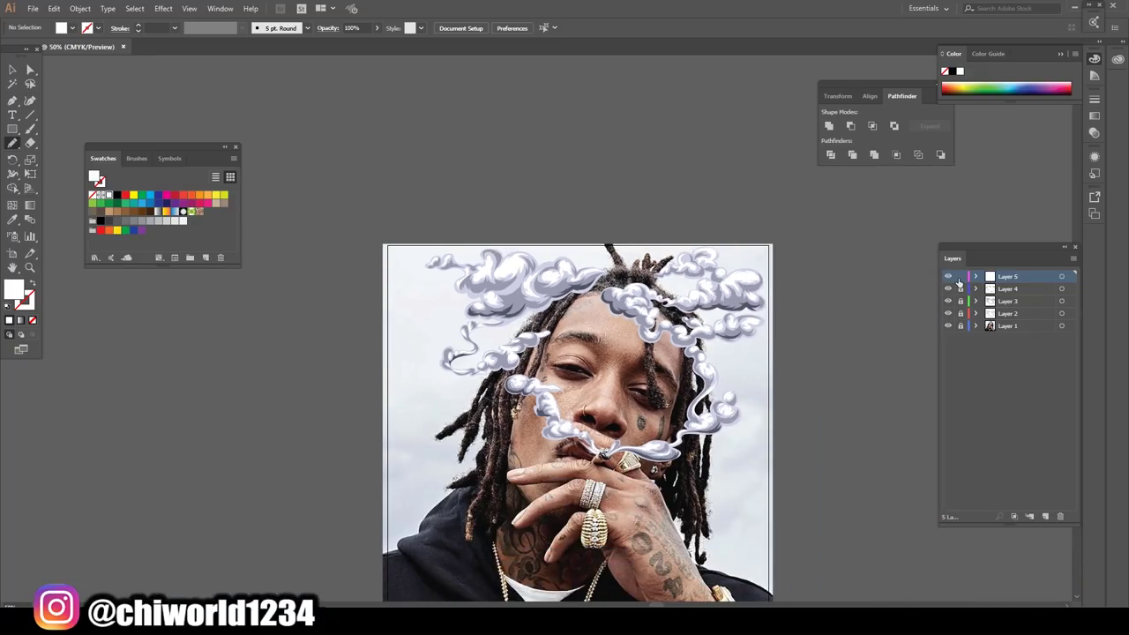
pyautogui.click(1005, 288)
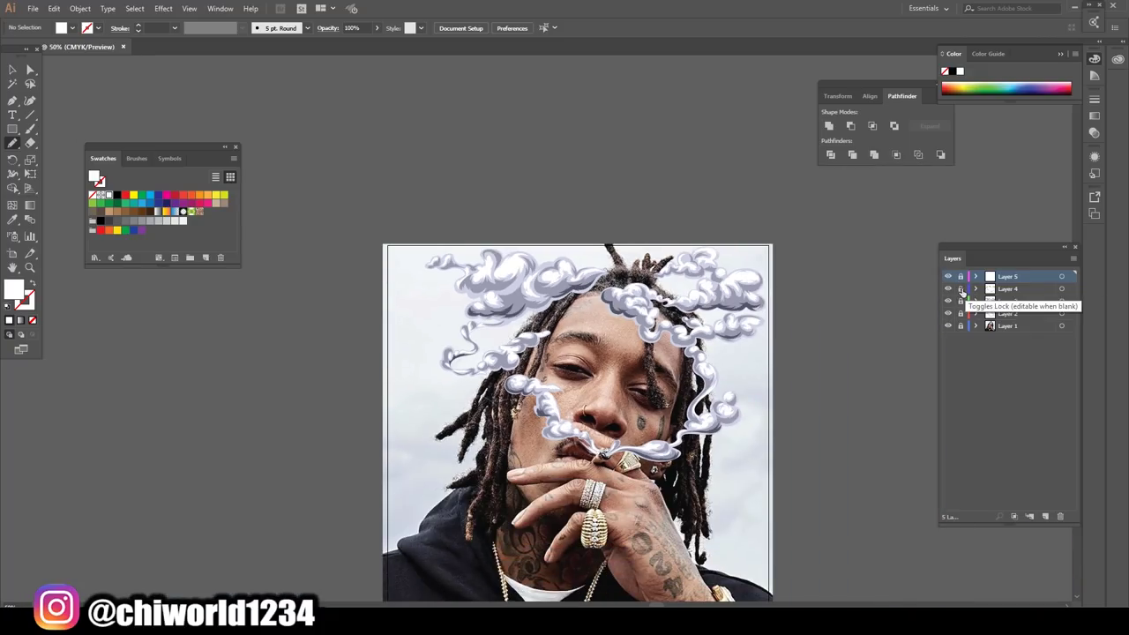
pyautogui.hotkey('ctrl', '+')
pyautogui.press('i')
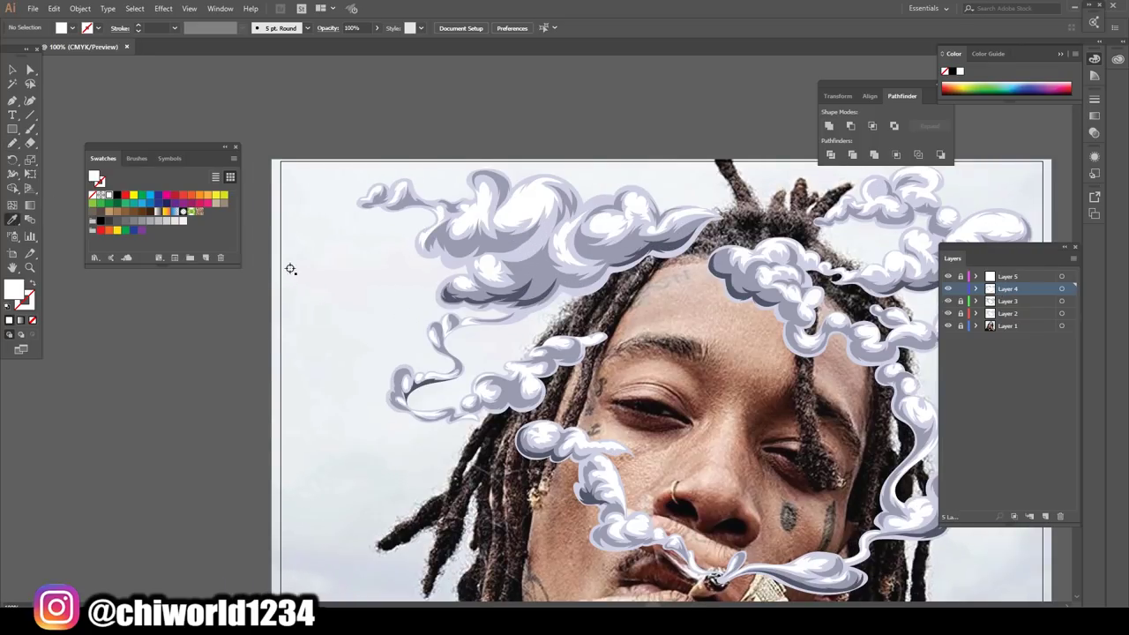
pyautogui.click(499, 298)
pyautogui.click(12, 143)
# - Draw a grey-blue shadow stroke under the upper-left cloud's white highlight
pyautogui.scroll(2, 343, 308)
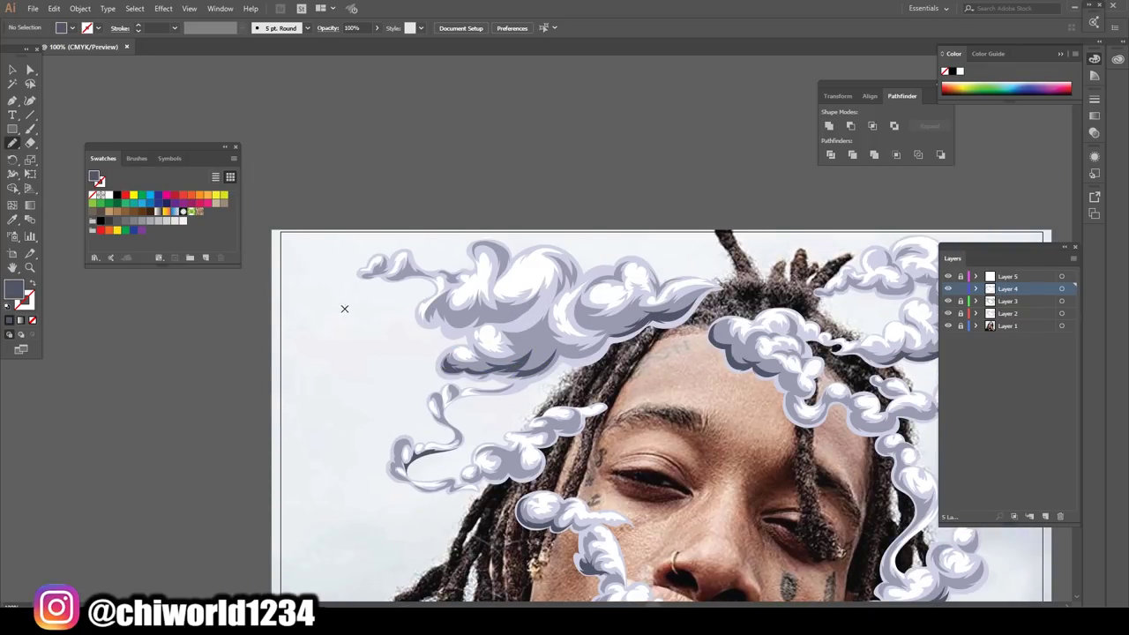
pyautogui.scroll(4, 461, 320)
pyautogui.scroll(2, 550, 410)
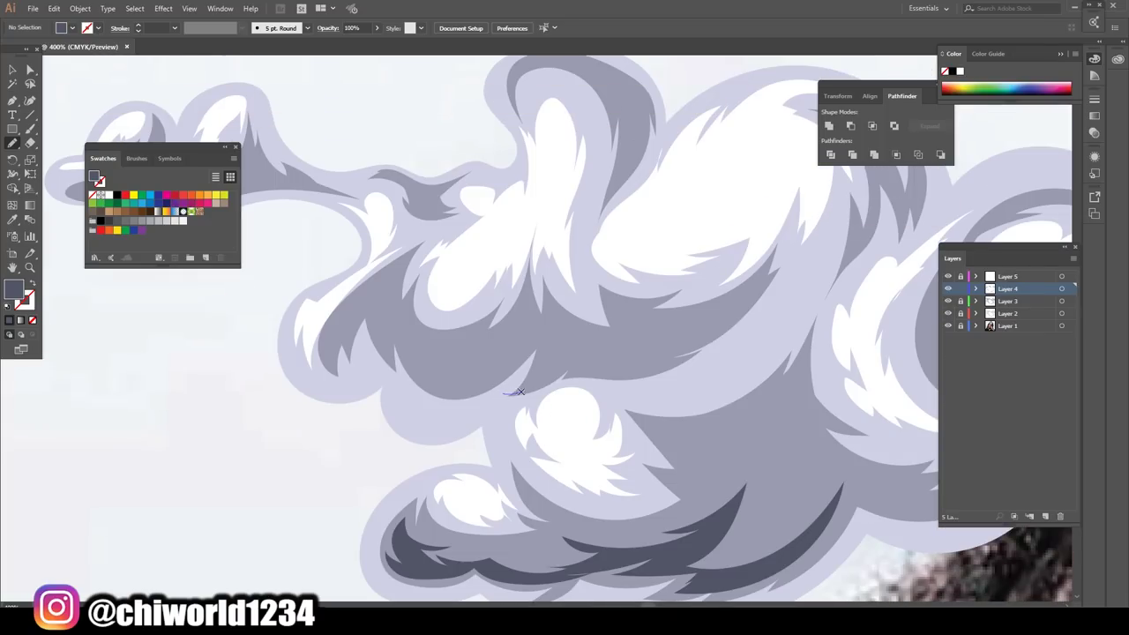
pyautogui.moveTo(577, 366)
pyautogui.mouseDown()
pyautogui.moveTo(676, 362)
pyautogui.moveTo(783, 313)
pyautogui.moveTo(694, 388)
pyautogui.moveTo(468, 390)
pyautogui.mouseUp()
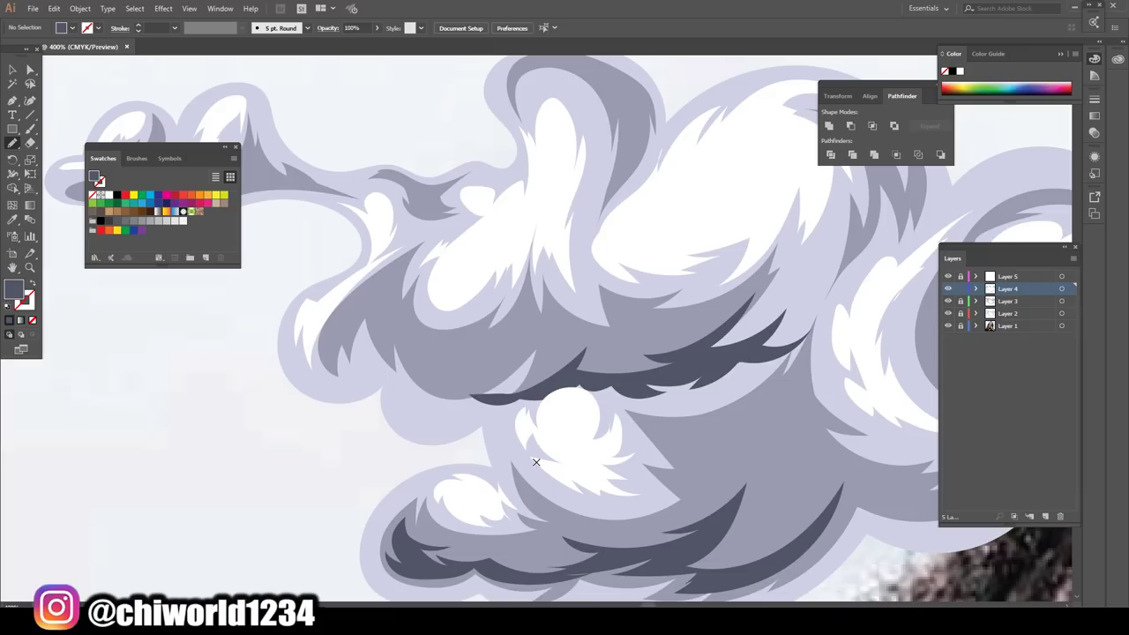
# - Draw a closed grey-blue shadow shape along the cloud's lower part
pyautogui.scroll(-2, 565, 464)
pyautogui.scroll(-3, 589, 479)
pyautogui.scroll(1, 663, 486)
pyautogui.hscroll(2, 663, 486)
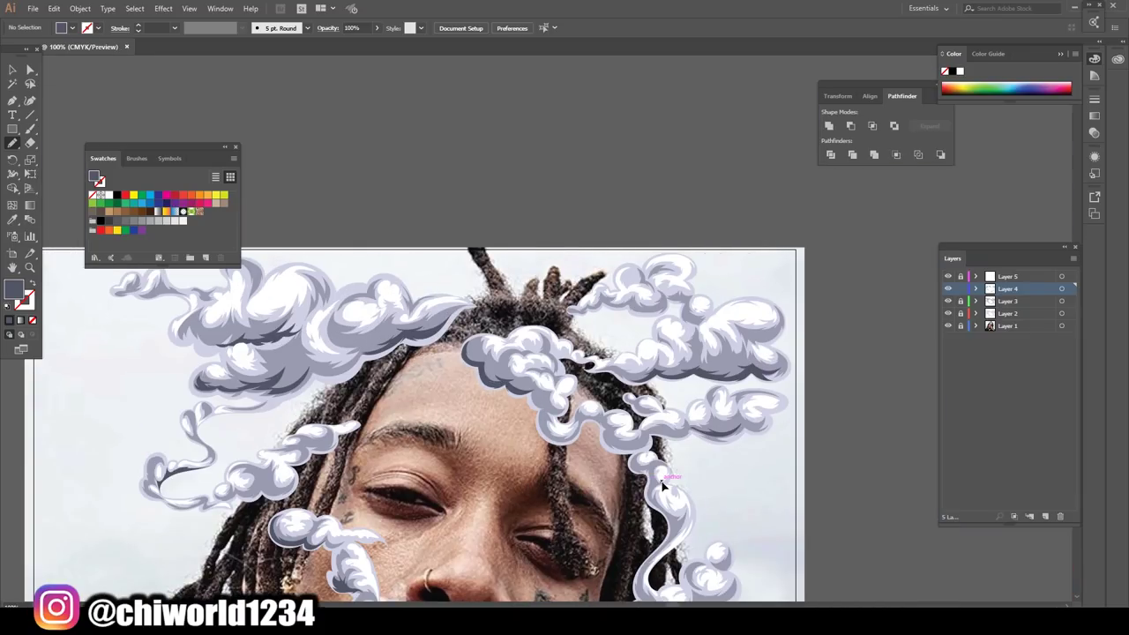
pyautogui.scroll(2, 663, 486)
pyautogui.scroll(2, 663, 486)
pyautogui.scroll(2, 663, 486)
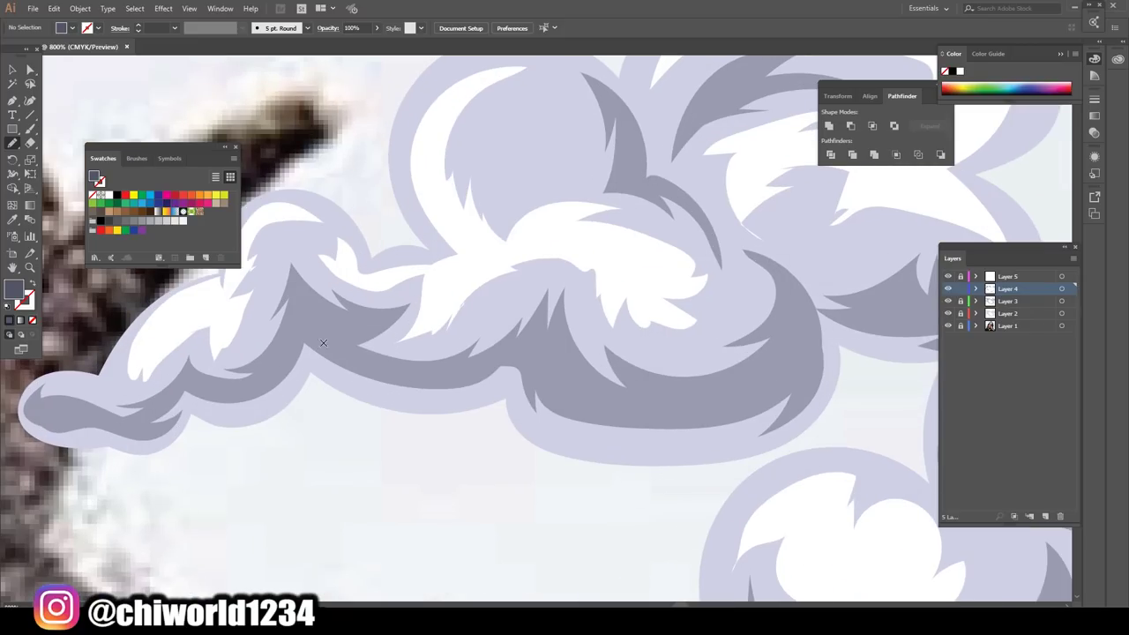
pyautogui.moveTo(323, 343); pyautogui.dragTo(459, 389)
pyautogui.moveTo(575, 398)
pyautogui.mouseDown()
pyautogui.moveTo(692, 420)
pyautogui.moveTo(792, 384)
pyautogui.moveTo(760, 435)
pyautogui.moveTo(708, 455)
pyautogui.moveTo(692, 436)
pyautogui.moveTo(446, 406)
pyautogui.moveTo(327, 378)
pyautogui.moveTo(304, 333)
pyautogui.mouseUp()
pyautogui.scroll(-7, 538, 528)
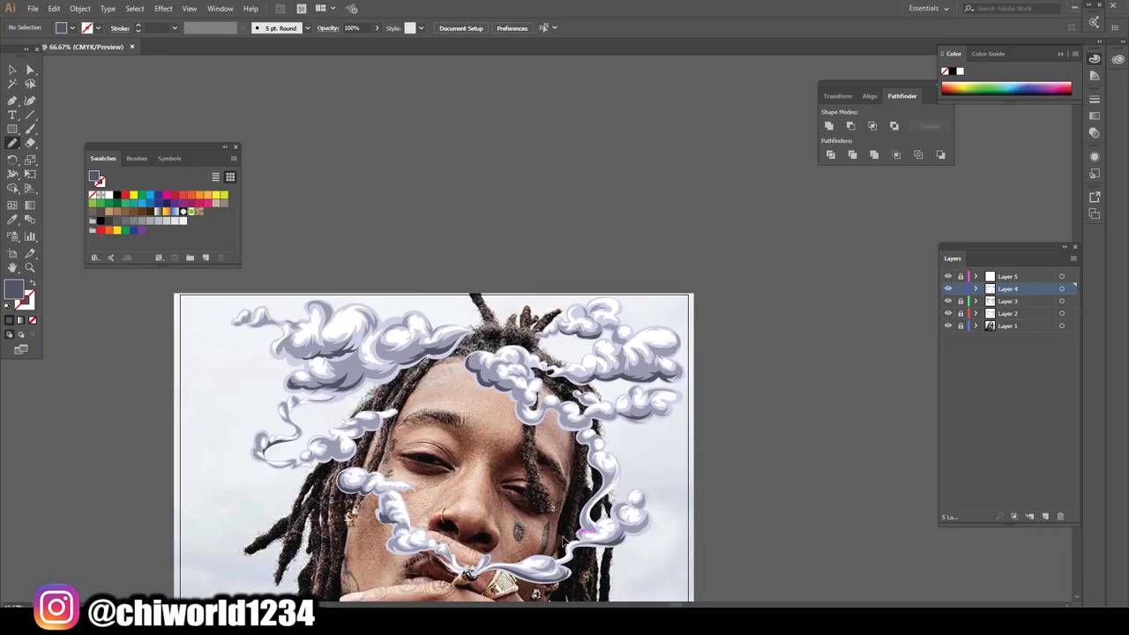
# - Draw a dark navy shadow outline around the smoke curl
pyautogui.scroll(3, 562, 535)
pyautogui.scroll(3, 562, 535)
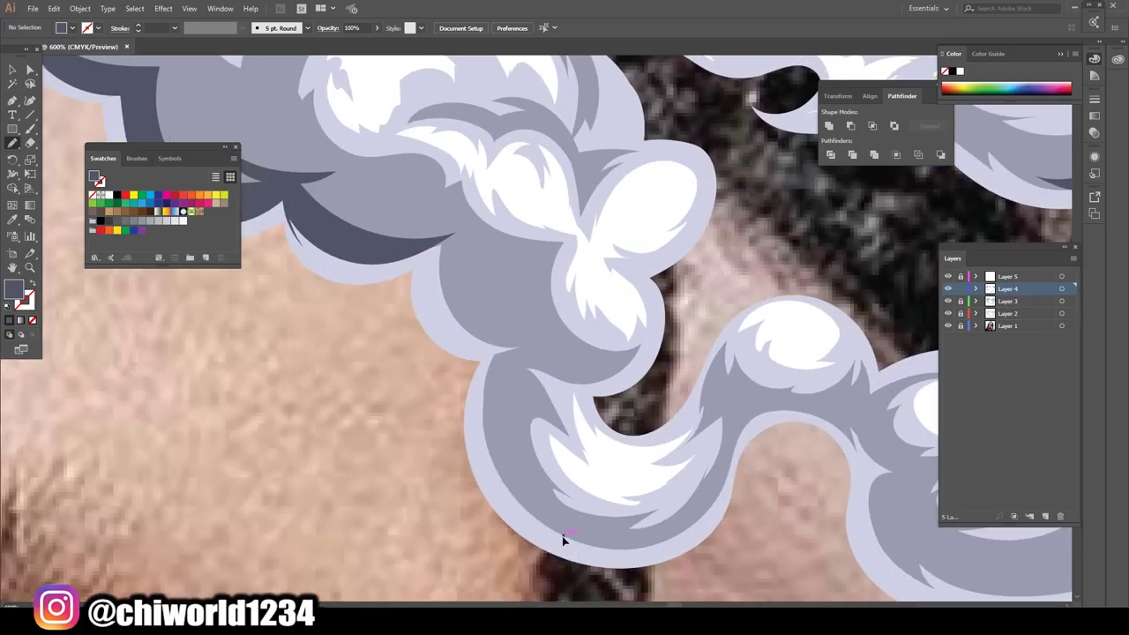
pyautogui.scroll(1, 561, 535)
pyautogui.moveTo(679, 392)
pyautogui.mouseDown()
pyautogui.moveTo(529, 402)
pyautogui.moveTo(465, 367)
pyautogui.mouseUp()
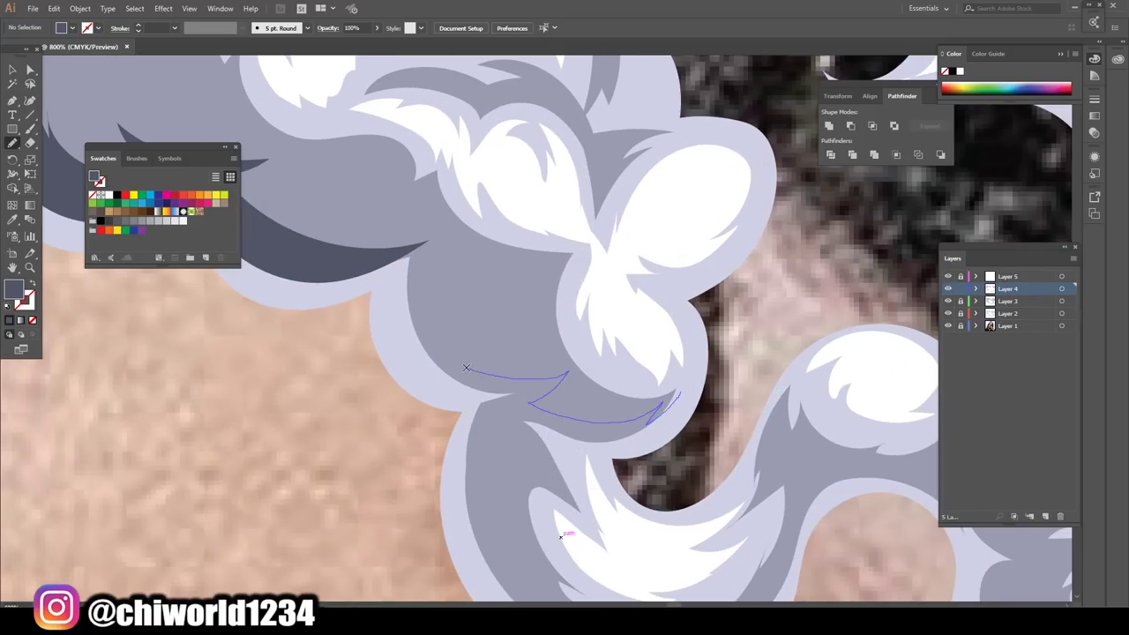
pyautogui.moveTo(395, 344)
pyautogui.mouseDown()
pyautogui.moveTo(481, 402)
pyautogui.moveTo(453, 462)
pyautogui.moveTo(566, 435)
pyautogui.moveTo(670, 432)
pyautogui.moveTo(698, 356)
pyautogui.mouseUp()
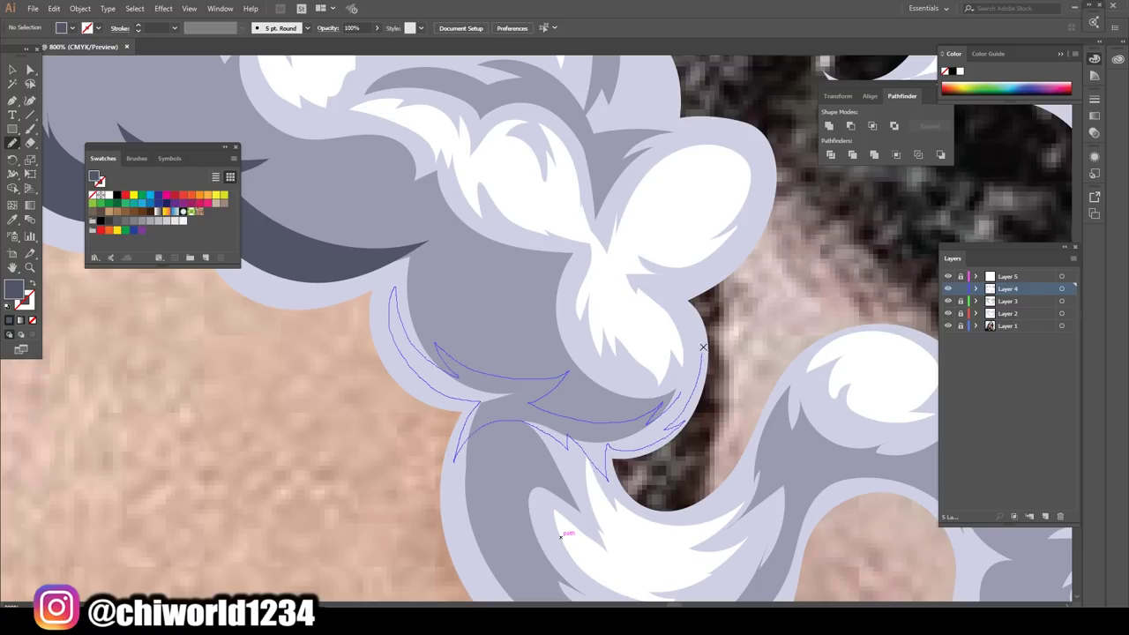
# - Add a navy shadow along the cloud's lower edge and up its right side
pyautogui.scroll(-3, 746, 487)
pyautogui.scroll(-3, 745, 483)
pyautogui.scroll(1, 736, 479)
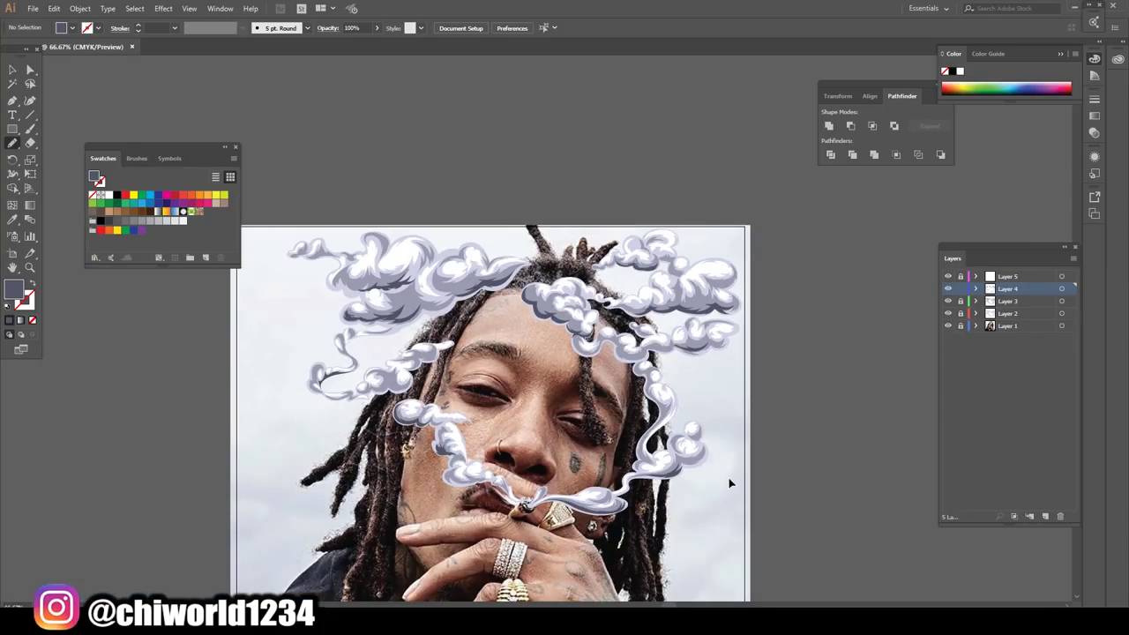
pyautogui.scroll(1, 731, 479)
pyautogui.scroll(1, 726, 477)
pyautogui.scroll(3, 727, 477)
pyautogui.scroll(3, 715, 473)
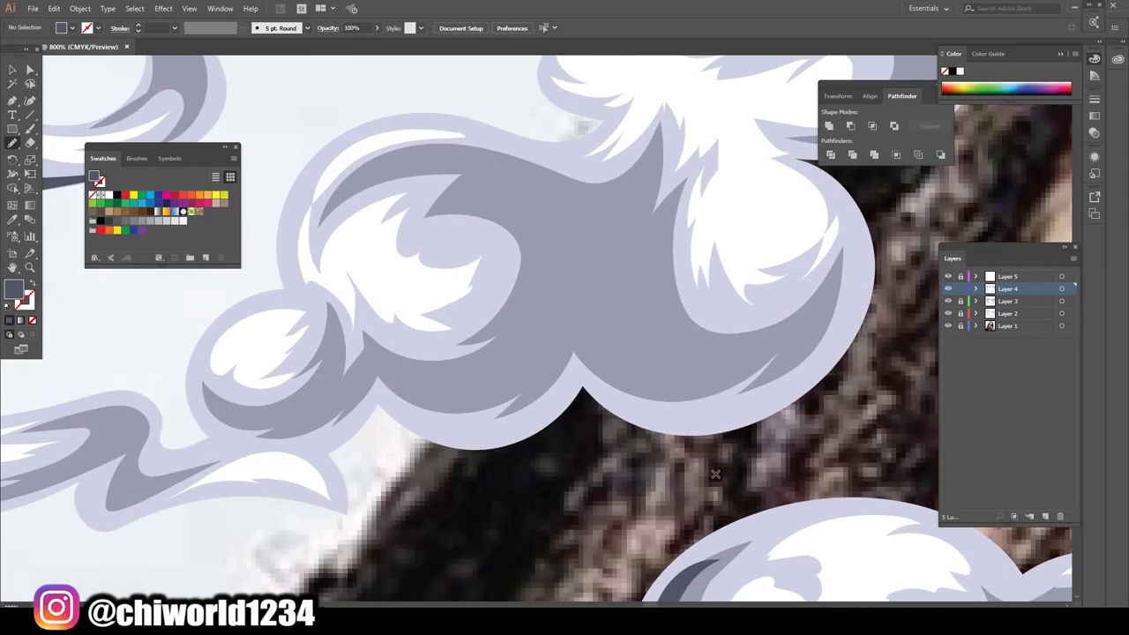
pyautogui.moveTo(382, 369); pyautogui.dragTo(529, 384)
pyautogui.moveTo(590, 339)
pyautogui.mouseDown()
pyautogui.moveTo(728, 422)
pyautogui.moveTo(565, 388)
pyautogui.moveTo(482, 431)
pyautogui.moveTo(387, 395)
pyautogui.moveTo(376, 371)
pyautogui.moveTo(378, 381)
pyautogui.mouseUp()
# - Draw a jagged navy shadow shape along the cloud edge
pyautogui.scroll(-4, 503, 539)
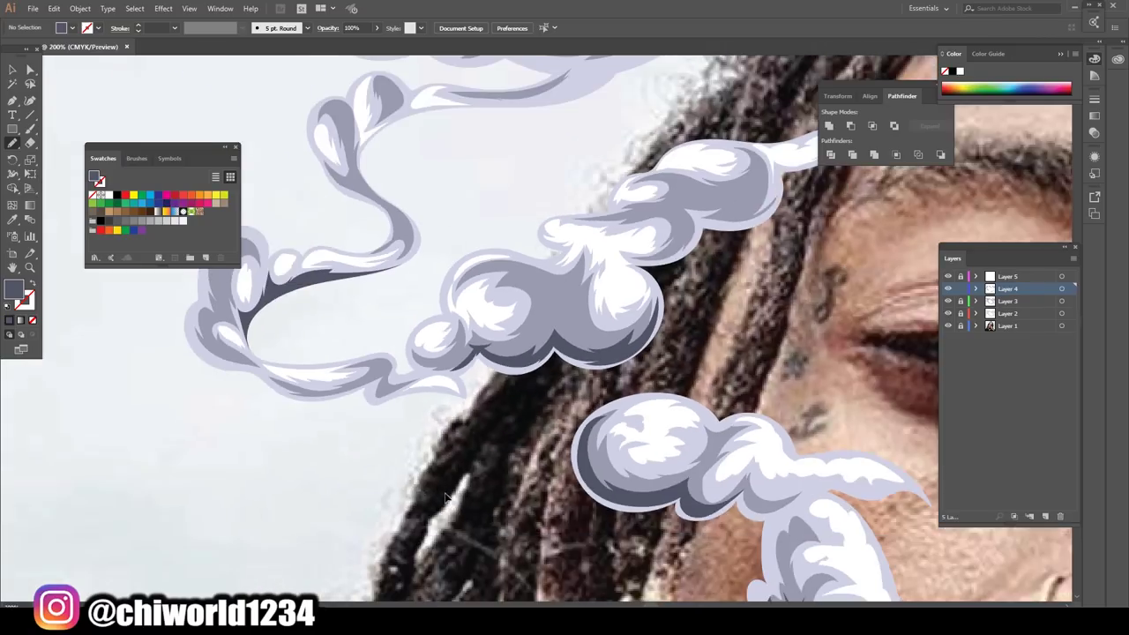
pyautogui.scroll(-3, 481, 520)
pyautogui.scroll(2, 445, 502)
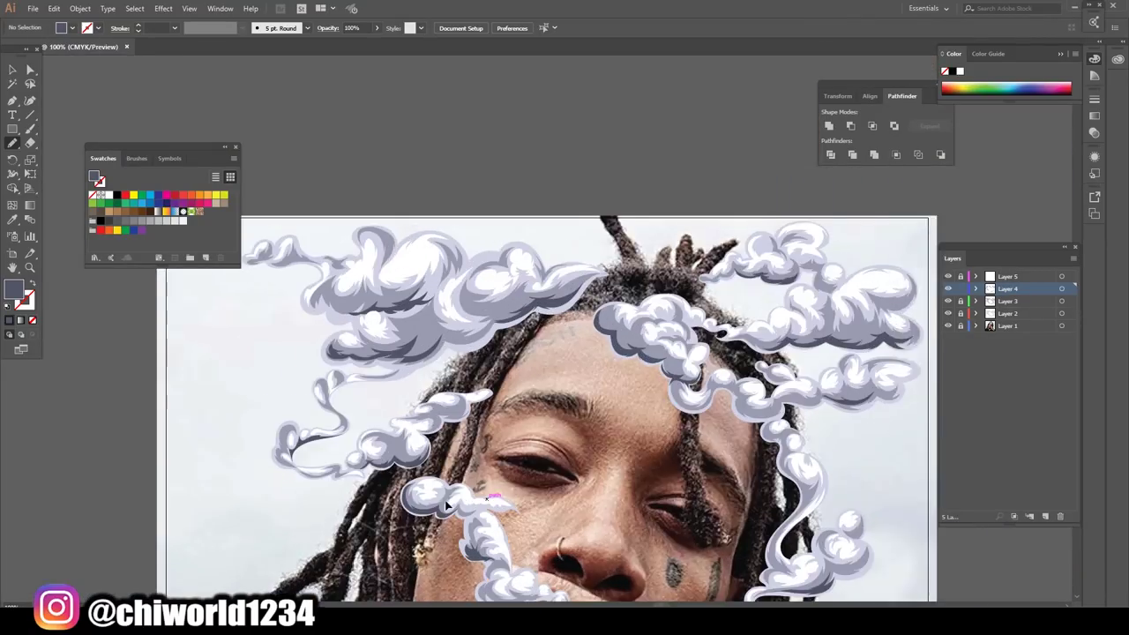
pyautogui.scroll(3, 441, 501)
pyautogui.scroll(1, 440, 500)
pyautogui.moveTo(384, 334)
pyautogui.mouseDown()
pyautogui.moveTo(650, 367)
pyautogui.moveTo(344, 329)
pyautogui.mouseUp()
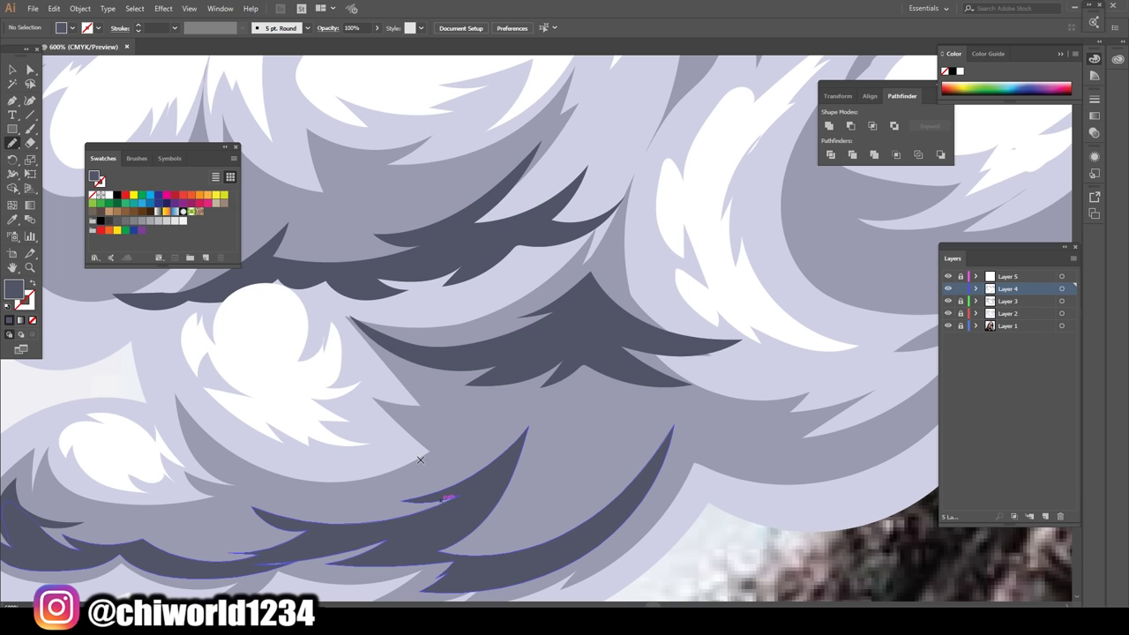
# - Trace a closed navy shadow along the curving smoke trail
pyautogui.scroll(-2, 543, 548)
pyautogui.scroll(-3, 543, 548)
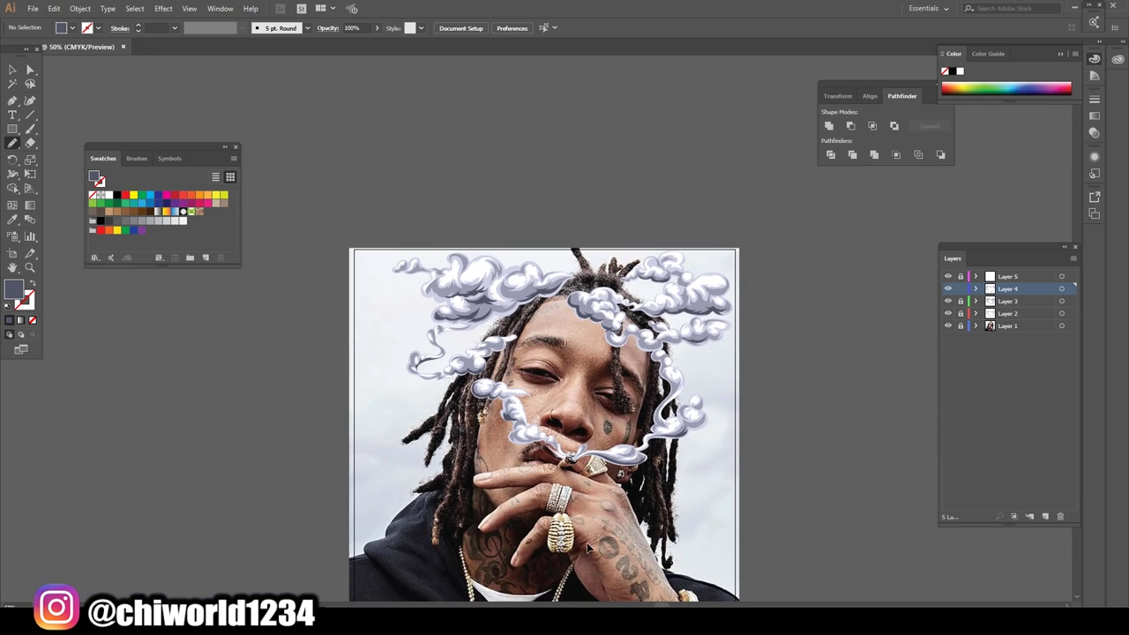
pyautogui.scroll(2, 584, 543)
pyautogui.scroll(1, 586, 540)
pyautogui.scroll(1, 588, 538)
pyautogui.scroll(1, 573, 494)
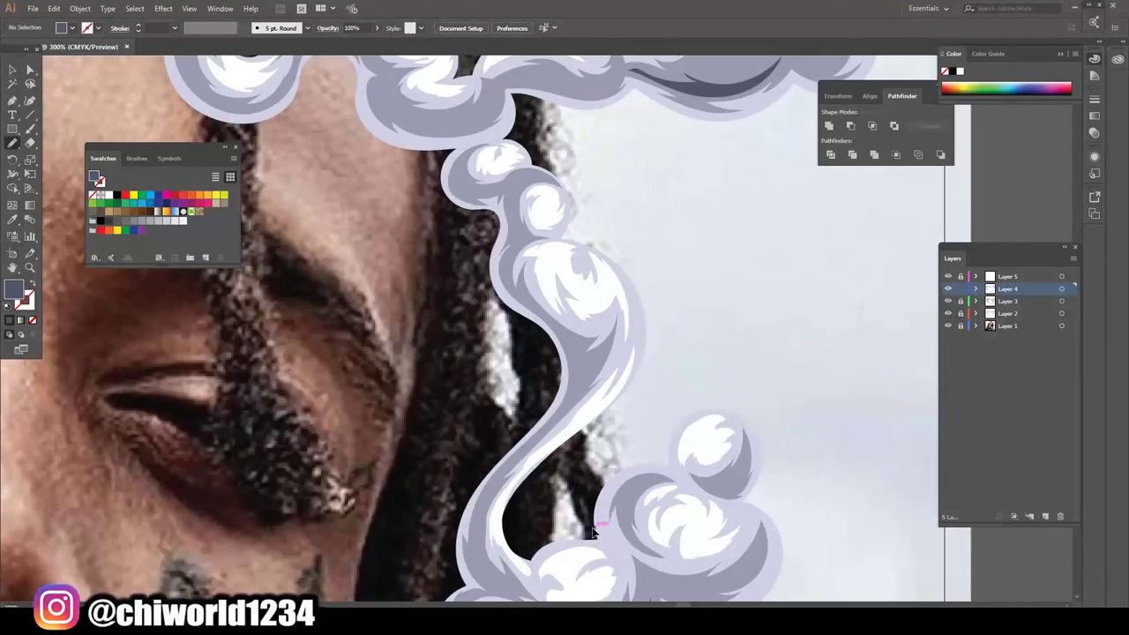
pyautogui.scroll(1, 553, 438)
pyautogui.moveTo(541, 453); pyautogui.dragTo(586, 391)
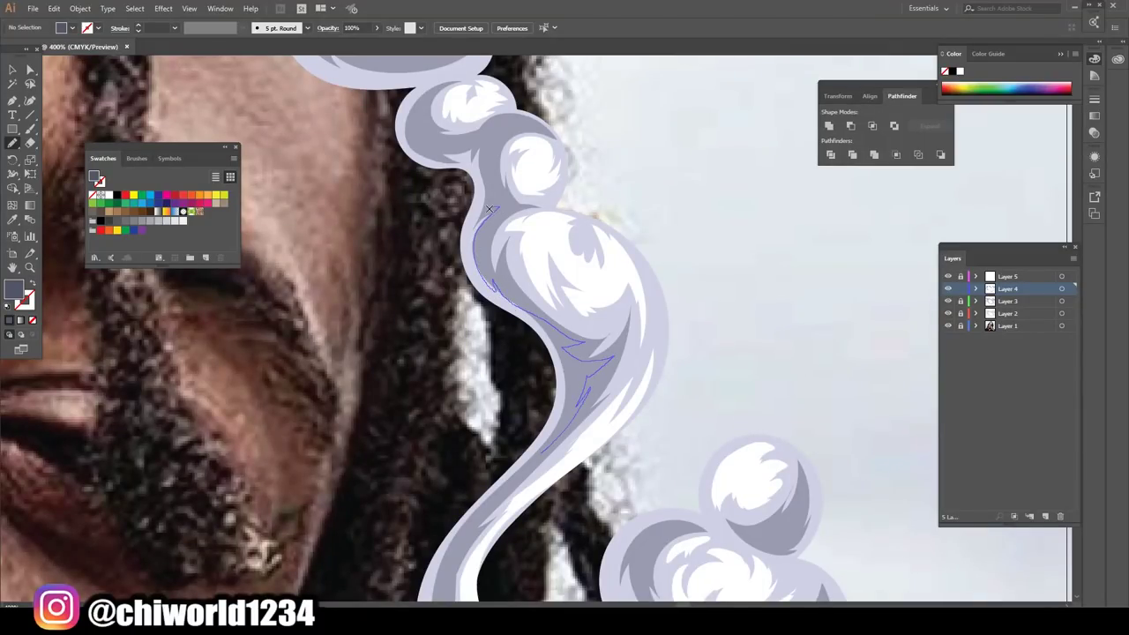
pyautogui.moveTo(488, 209); pyautogui.dragTo(481, 288)
pyautogui.moveTo(502, 473); pyautogui.dragTo(462, 528)
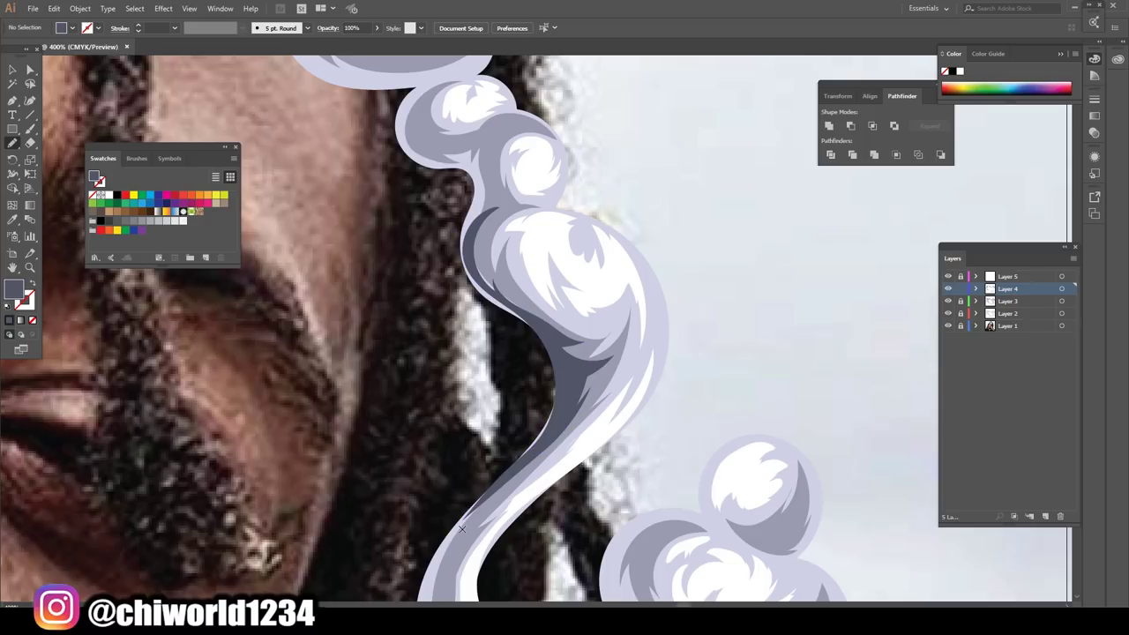
# - Draw a zigzag navy shadow under the cloud
pyautogui.scroll(-5, 488, 557)
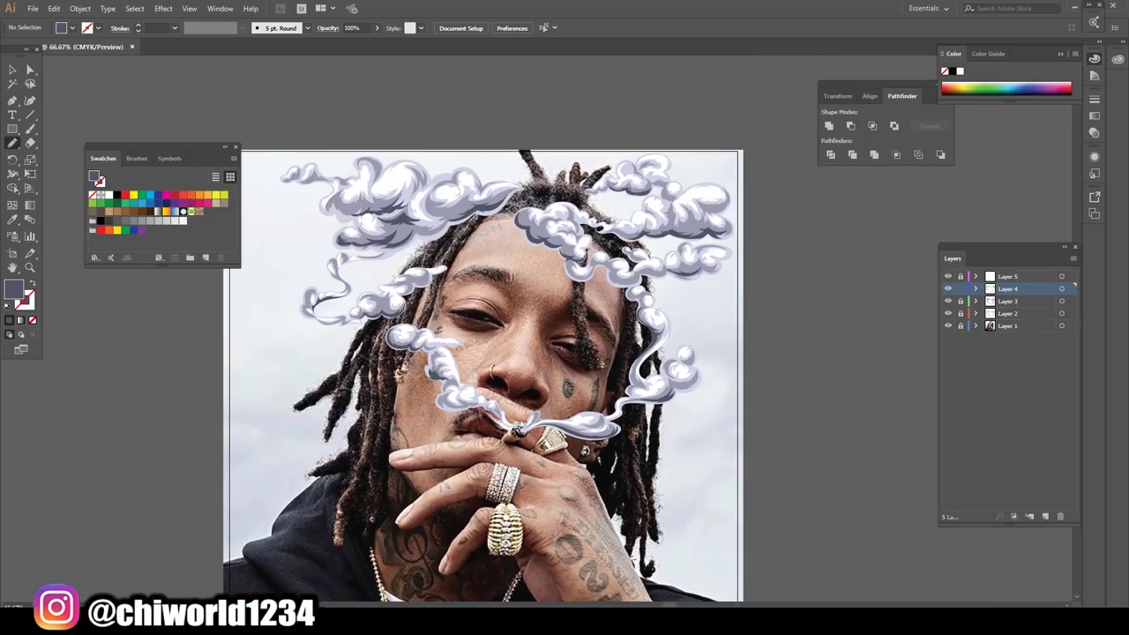
pyautogui.scroll(2, 493, 548)
pyautogui.scroll(2, 492, 549)
pyautogui.scroll(2, 493, 549)
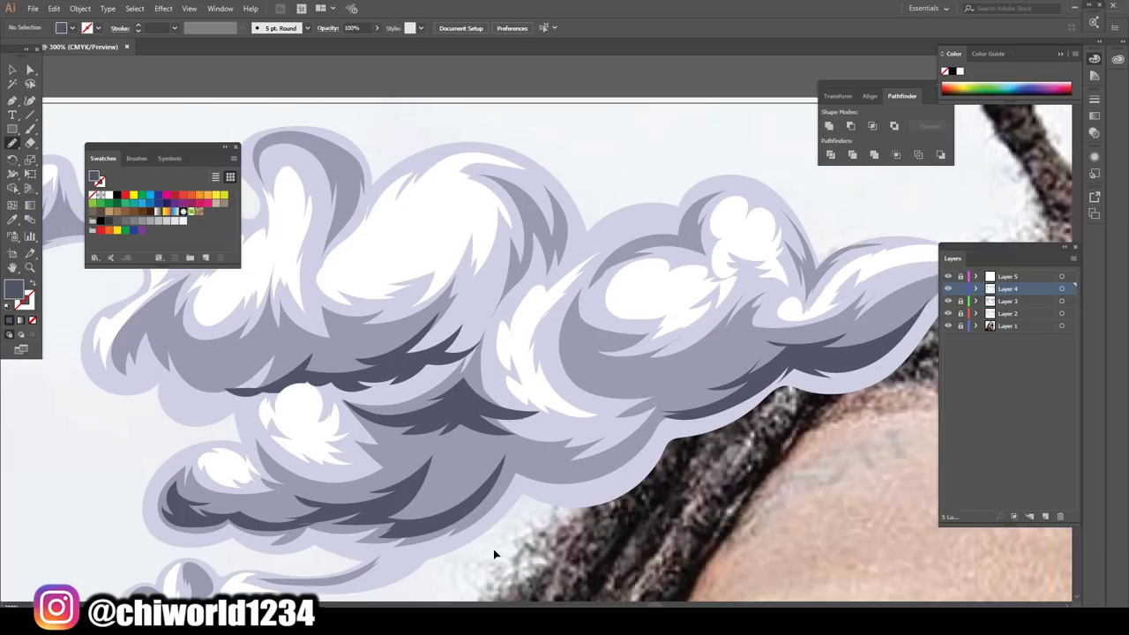
pyautogui.scroll(1, 493, 548)
pyautogui.scroll(2, 497, 549)
pyautogui.scroll(2, 496, 549)
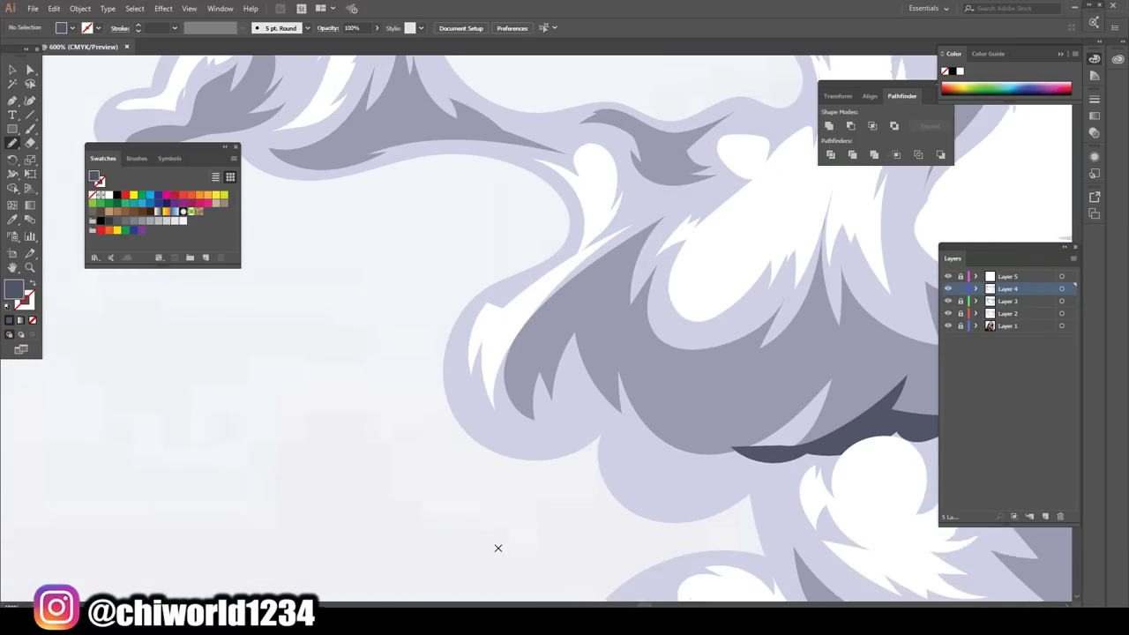
pyautogui.scroll(1, 497, 549)
pyautogui.moveTo(818, 418)
pyautogui.mouseDown()
pyautogui.moveTo(692, 420)
pyautogui.moveTo(779, 482)
pyautogui.mouseUp()
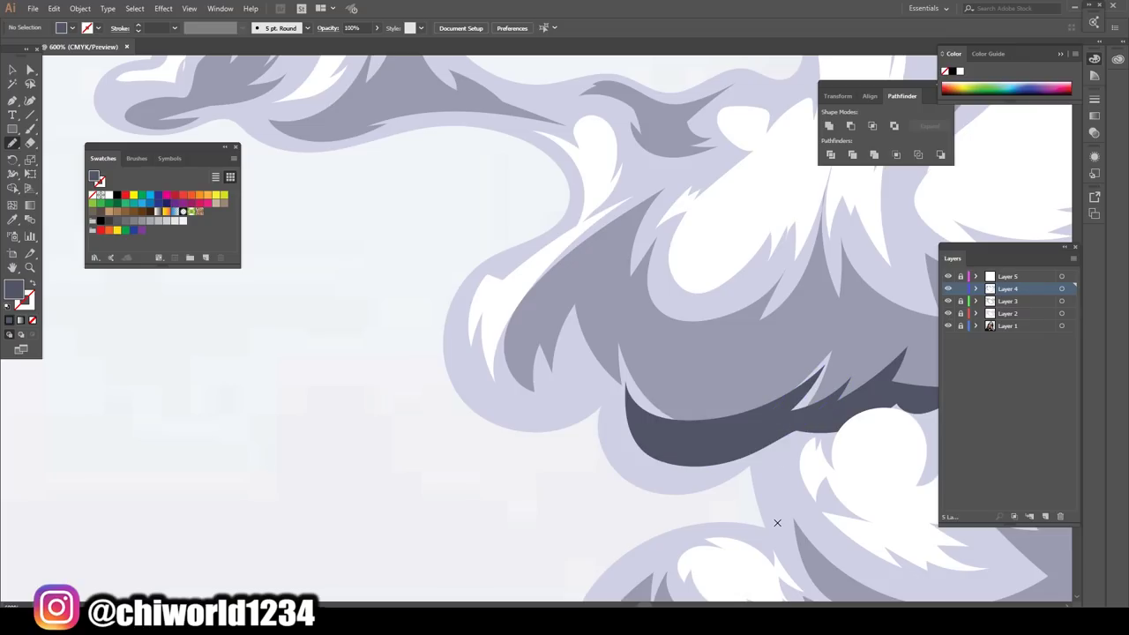
# - Trace a navy shadow along the cloud's lower-left edge
pyautogui.scroll(-5, 777, 522)
pyautogui.scroll(-1, 777, 522)
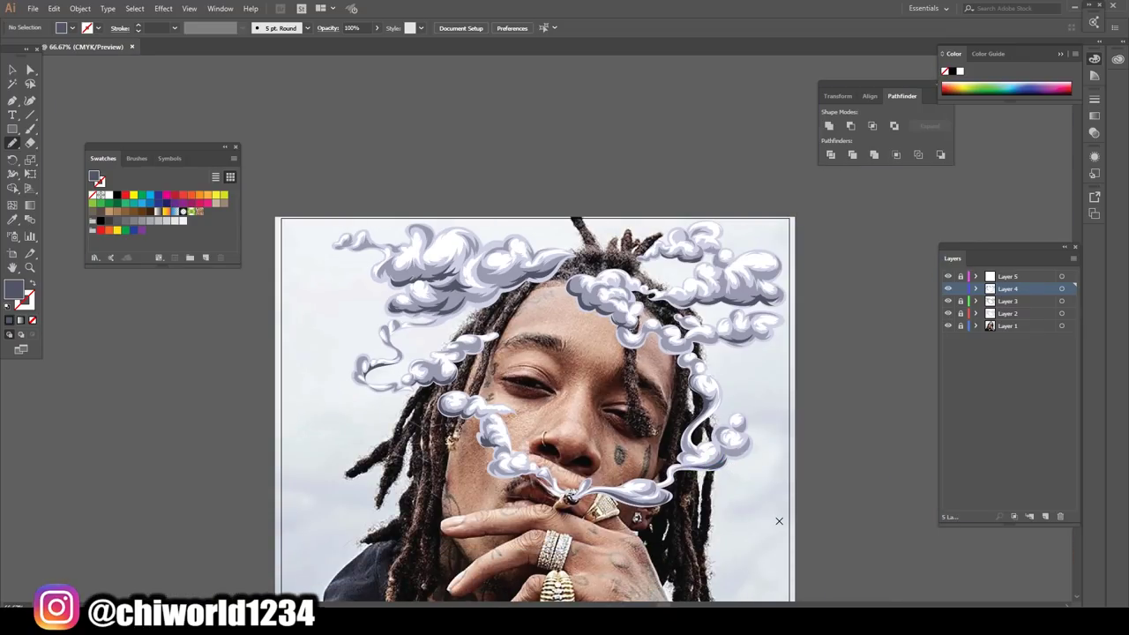
pyautogui.scroll(-2, 778, 521)
pyautogui.scroll(2, 778, 521)
pyautogui.scroll(3, 776, 524)
pyautogui.scroll(2, 773, 527)
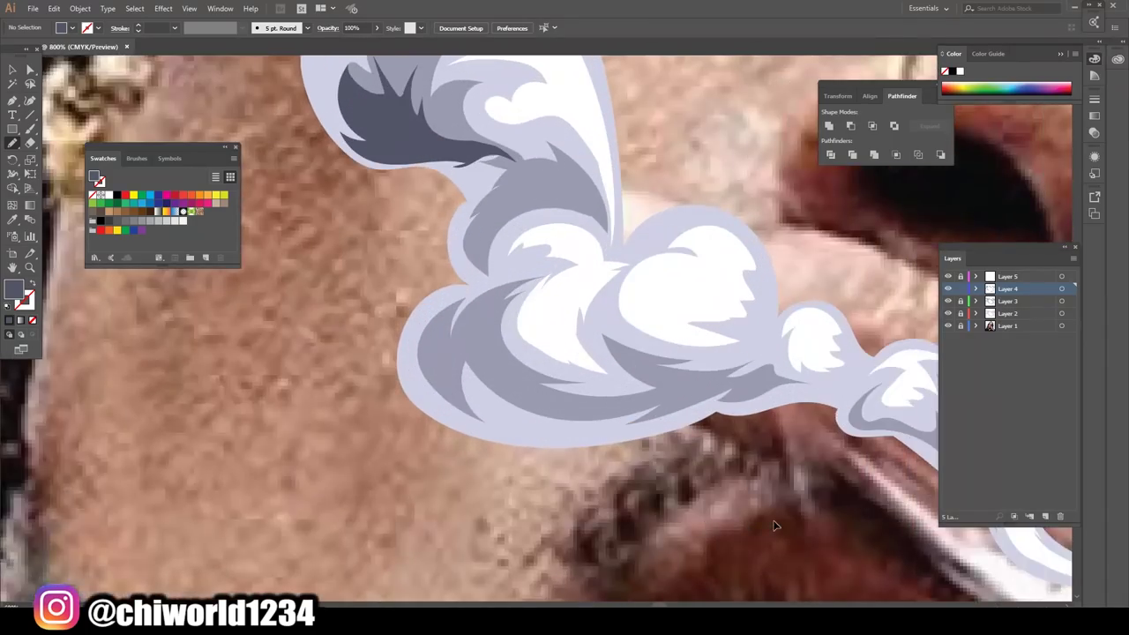
pyautogui.moveTo(378, 333)
pyautogui.mouseDown()
pyautogui.moveTo(796, 407)
pyautogui.moveTo(495, 413)
pyautogui.moveTo(434, 363)
pyautogui.moveTo(394, 382)
pyautogui.moveTo(429, 287)
pyautogui.moveTo(374, 355)
pyautogui.mouseUp()
pyautogui.scroll(-5, 461, 500)
pyautogui.scroll(-3, 471, 500)
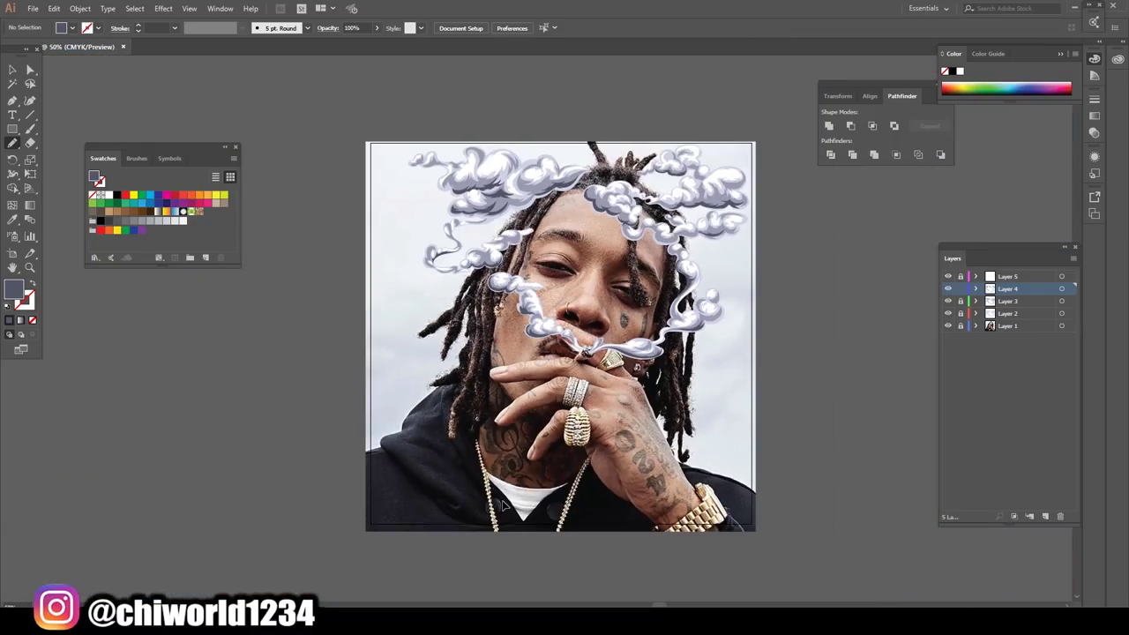
pyautogui.scroll(2, 715, 397)
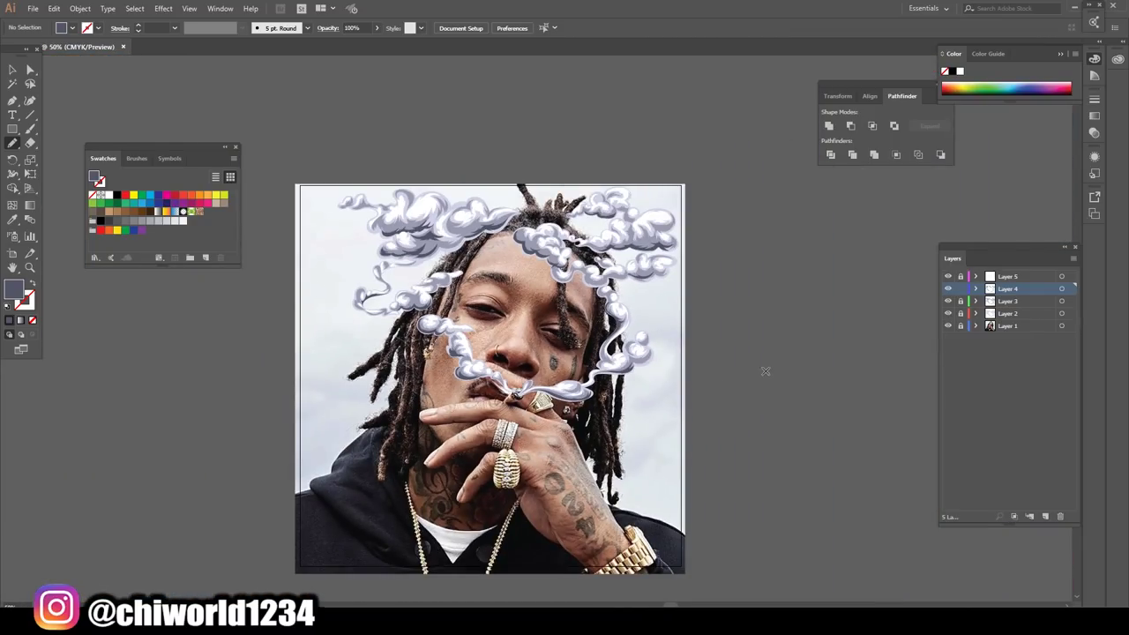
pyautogui.scroll(1, 767, 367)
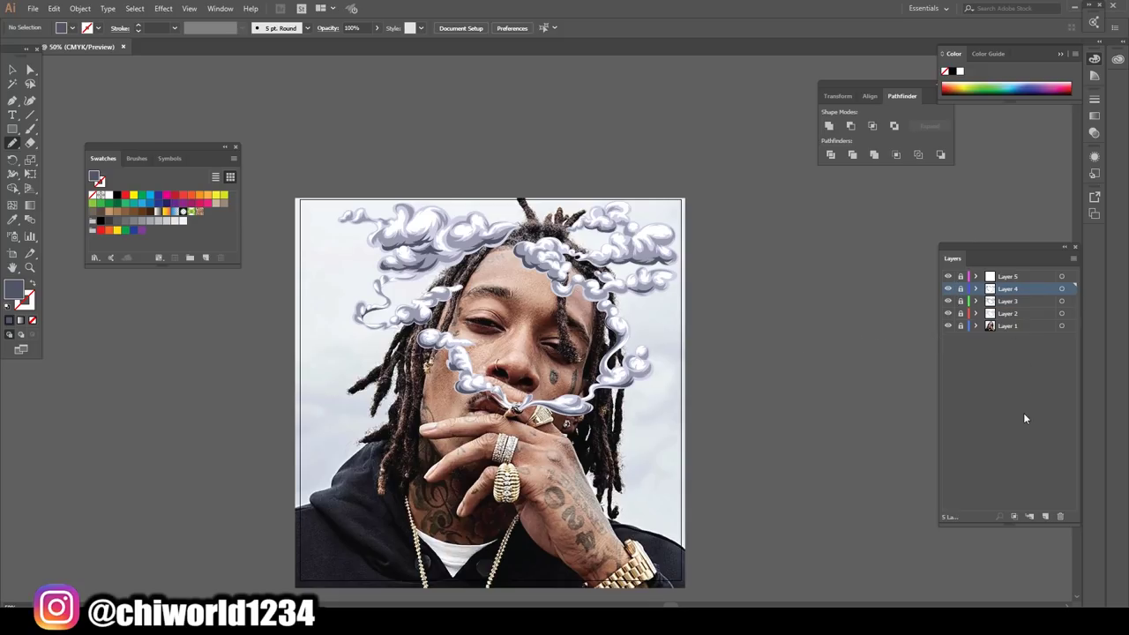
# - Add Layer 6 above Layer 1 and sample a dark maroon from the photo
pyautogui.click(1045, 516)
pyautogui.moveTo(1016, 288); pyautogui.dragTo(1003, 344)
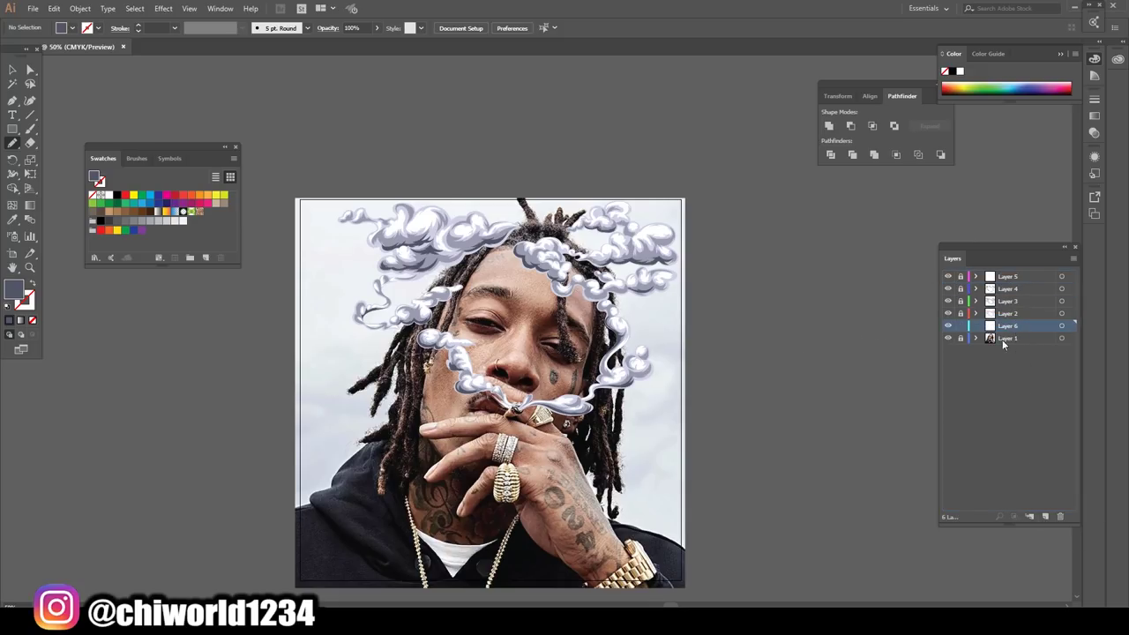
pyautogui.scroll(1, 752, 397)
pyautogui.scroll(1, 751, 398)
pyautogui.scroll(-1, 617, 380)
pyautogui.scroll(1, 597, 367)
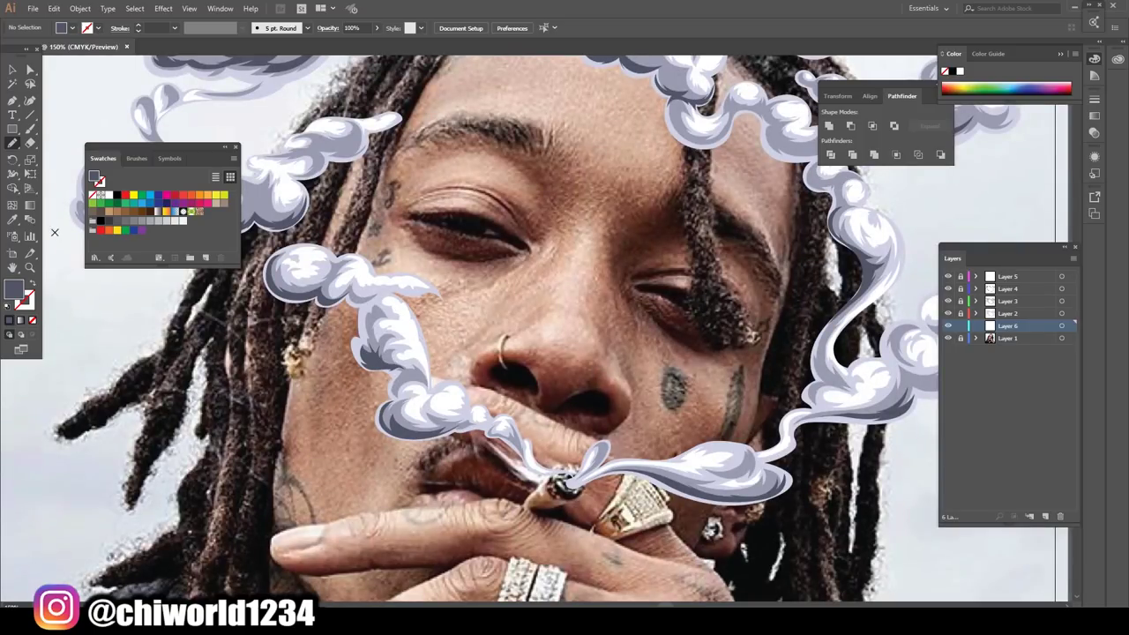
pyautogui.click(12, 219)
pyautogui.click(549, 392)
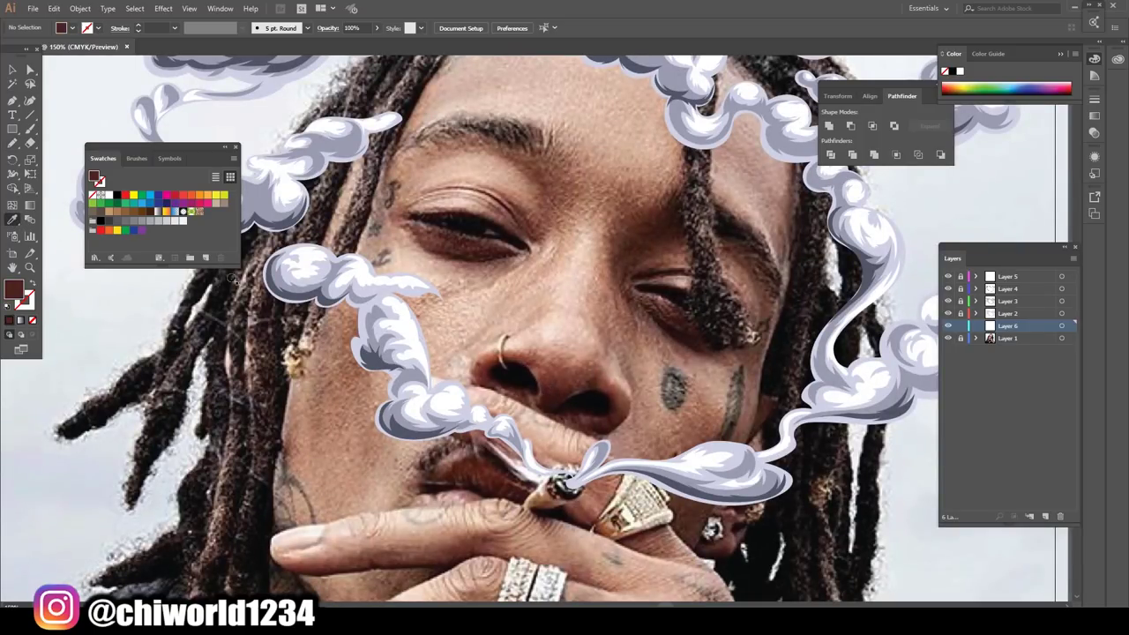
# - Draw a maroon drop shadow behind the smoke puff and along its lower edge
pyautogui.click(13, 142)
pyautogui.scroll(2, 302, 319)
pyautogui.scroll(1, 302, 318)
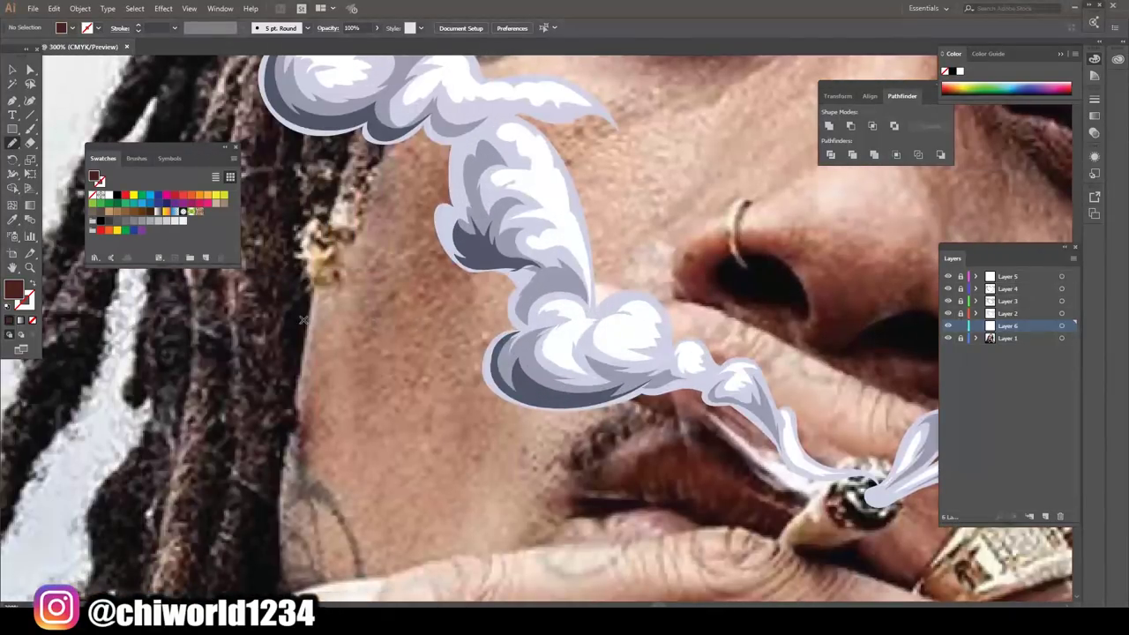
pyautogui.scroll(1, 303, 318)
pyautogui.moveTo(574, 470)
pyautogui.mouseDown()
pyautogui.moveTo(462, 433)
pyautogui.moveTo(486, 366)
pyautogui.mouseUp()
pyautogui.moveTo(584, 374); pyautogui.dragTo(504, 344)
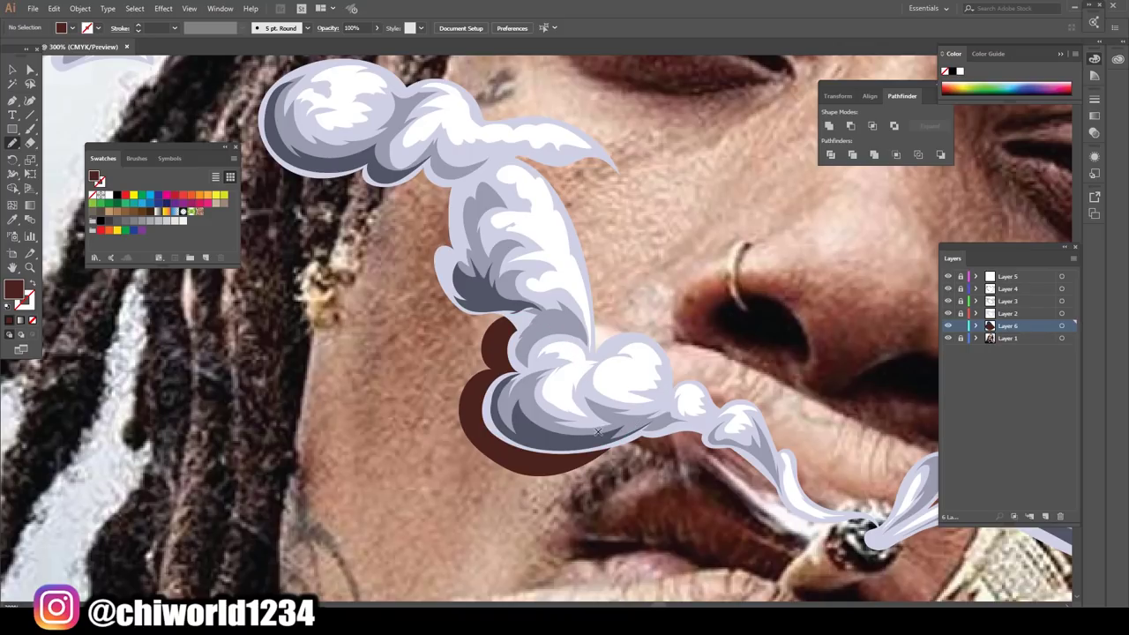
pyautogui.moveTo(597, 431)
pyautogui.mouseDown()
pyautogui.moveTo(652, 454)
pyautogui.moveTo(630, 402)
pyautogui.mouseUp()
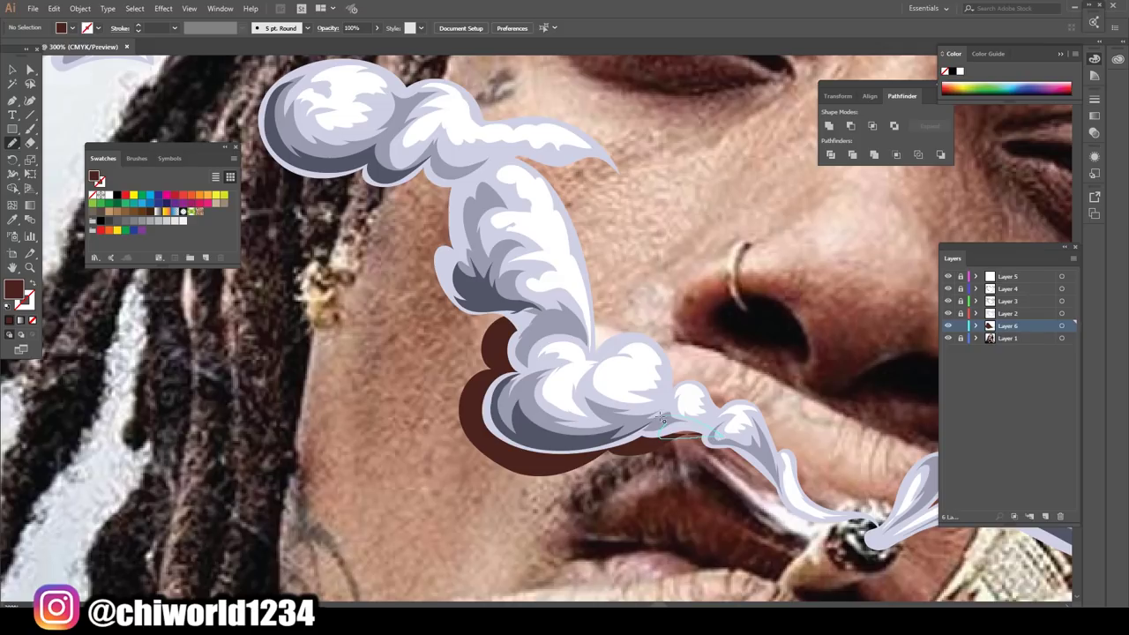
# - Draw a maroon shadow along the puff's left side
pyautogui.moveTo(511, 328)
pyautogui.mouseDown()
pyautogui.moveTo(434, 299)
pyautogui.moveTo(456, 249)
pyautogui.mouseUp()
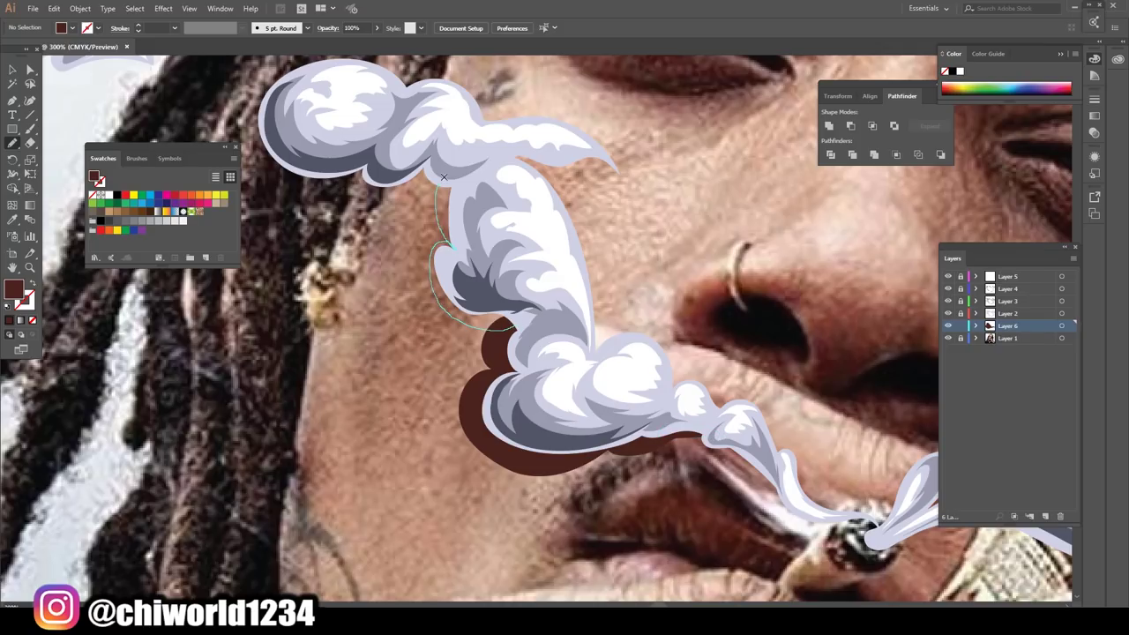
pyautogui.moveTo(430, 150); pyautogui.dragTo(516, 328)
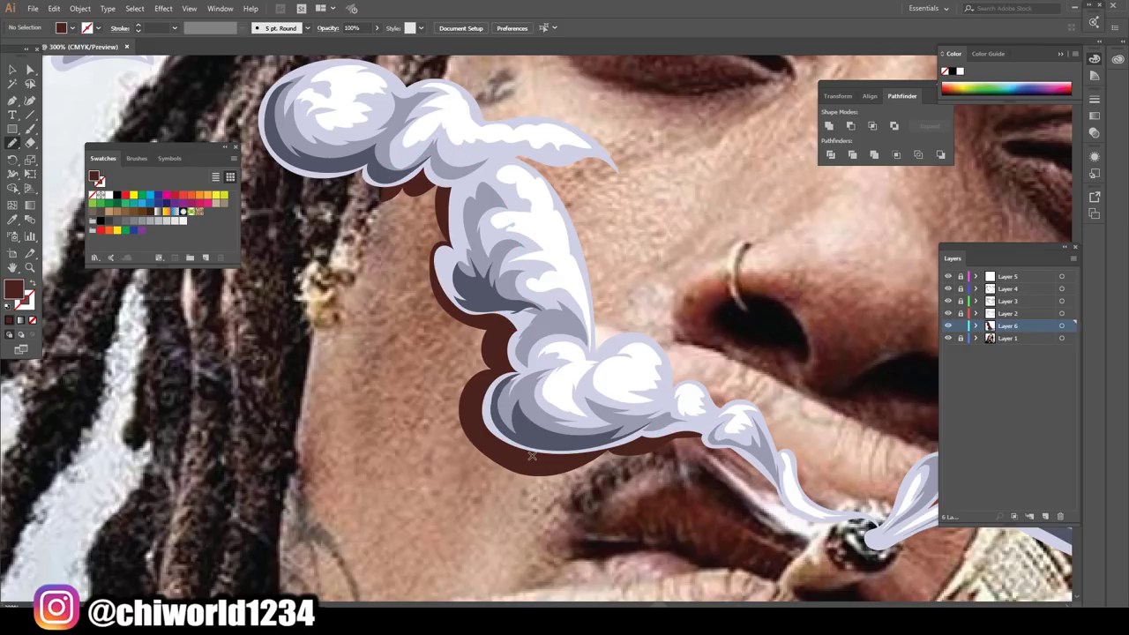
pyautogui.hotkey('ctrl', '0')
pyautogui.scroll(3, 650, 470)
pyautogui.scroll(2, 650, 470)
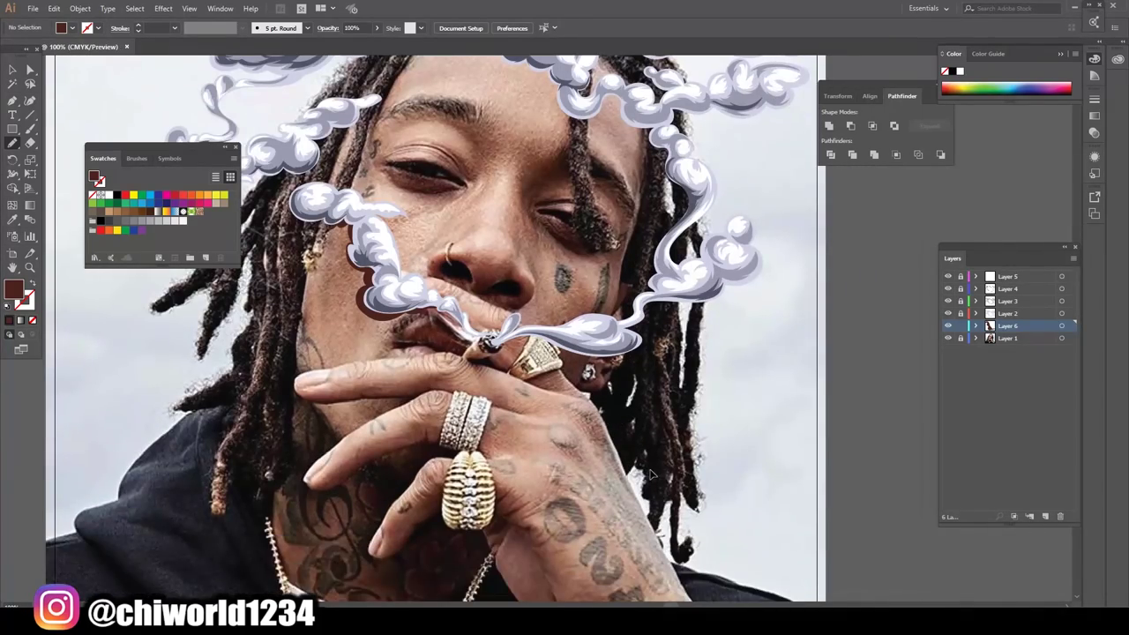
pyautogui.scroll(1, 649, 470)
pyautogui.scroll(3, 650, 470)
# - Add maroon shadows behind the smoke near the cigarette, redrawing one misplaced shape
pyautogui.moveTo(466, 410); pyautogui.dragTo(450, 371)
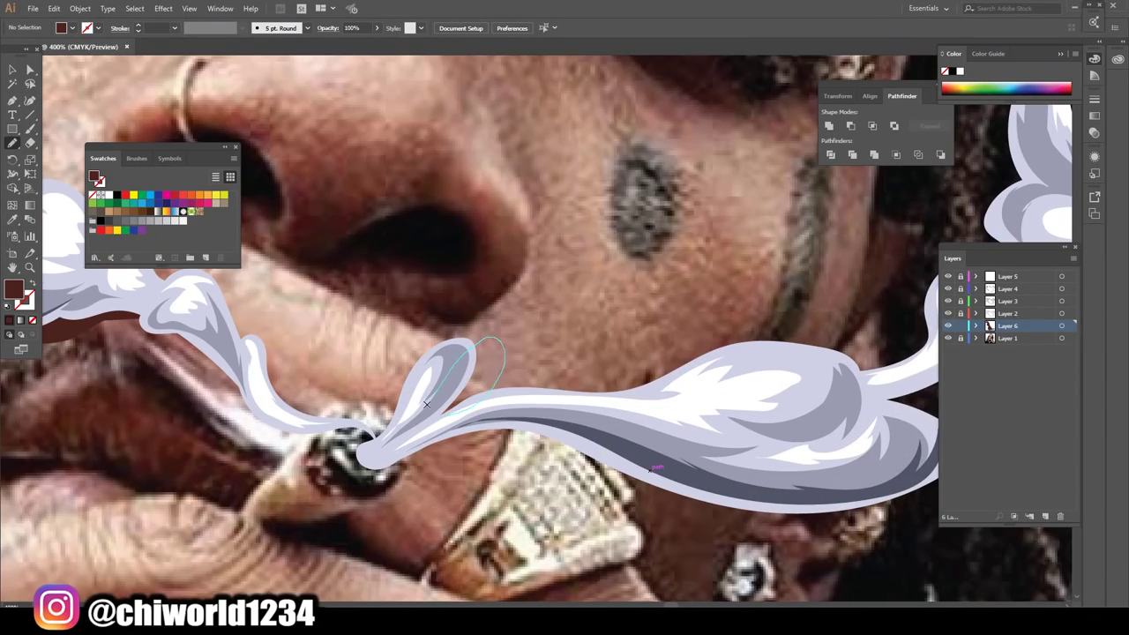
pyautogui.scroll(-3, 420, 486)
pyautogui.scroll(2, 420, 486)
pyautogui.hotkey('ctrl', '+')
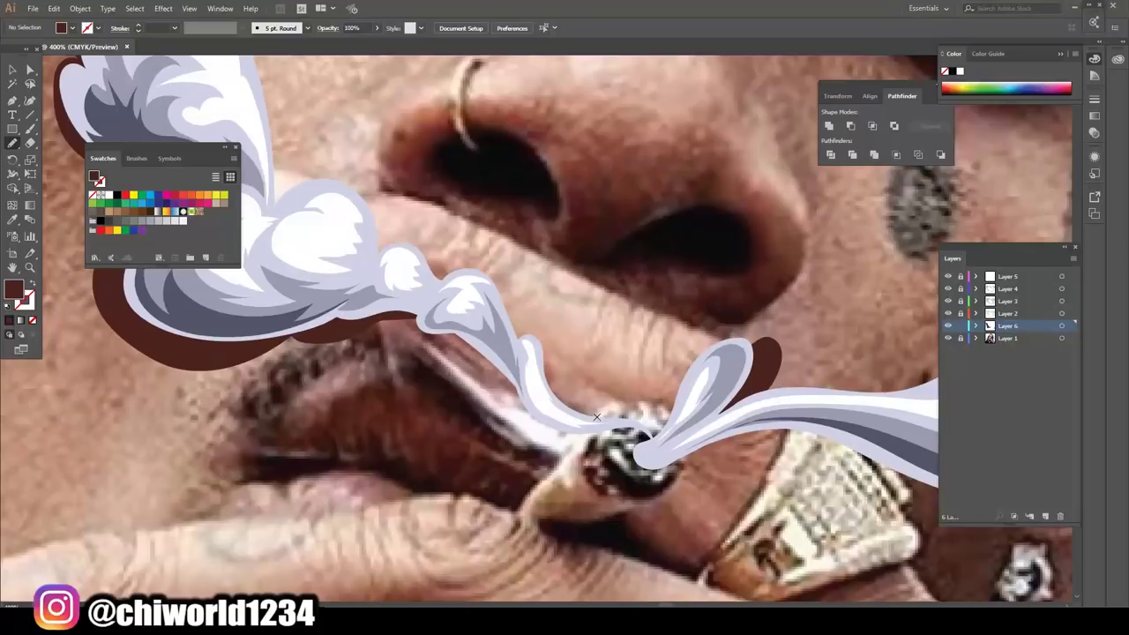
pyautogui.moveTo(508, 341)
pyautogui.mouseDown()
pyautogui.moveTo(529, 390)
pyautogui.moveTo(598, 420)
pyautogui.mouseUp()
pyautogui.hotkey('ctrl', 'z')
pyautogui.moveTo(521, 365); pyautogui.dragTo(518, 347)
pyautogui.moveTo(441, 261); pyautogui.dragTo(438, 264)
pyautogui.scroll(-5, 666, 491)
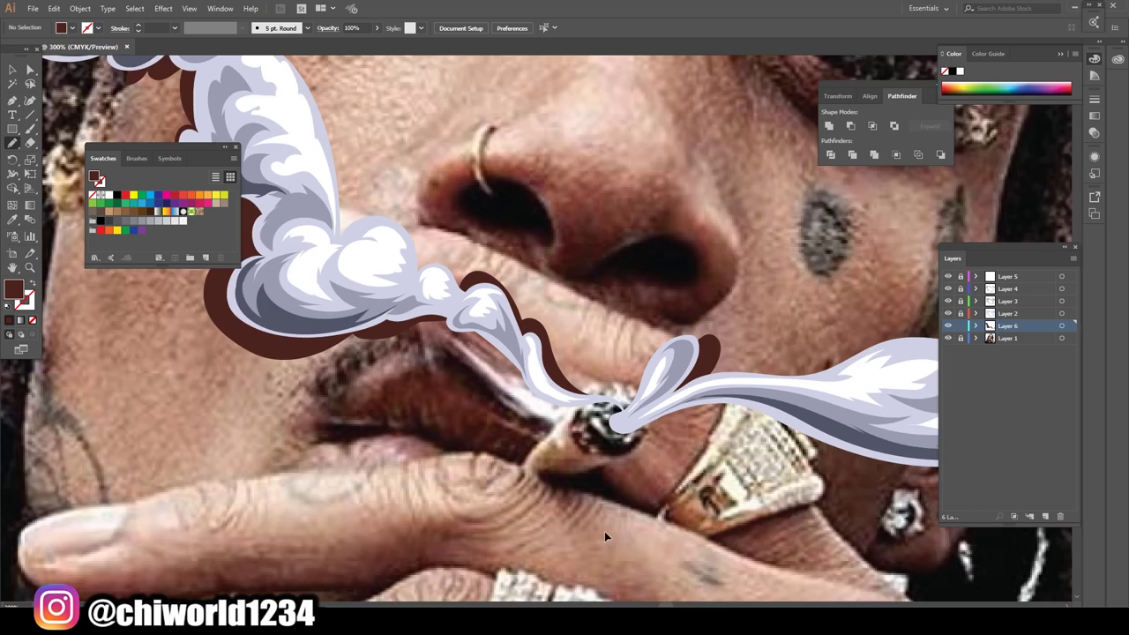
pyautogui.scroll(1, 666, 491)
# - Draw a maroon shadow beneath the curving smoke
pyautogui.scroll(2, 688, 441)
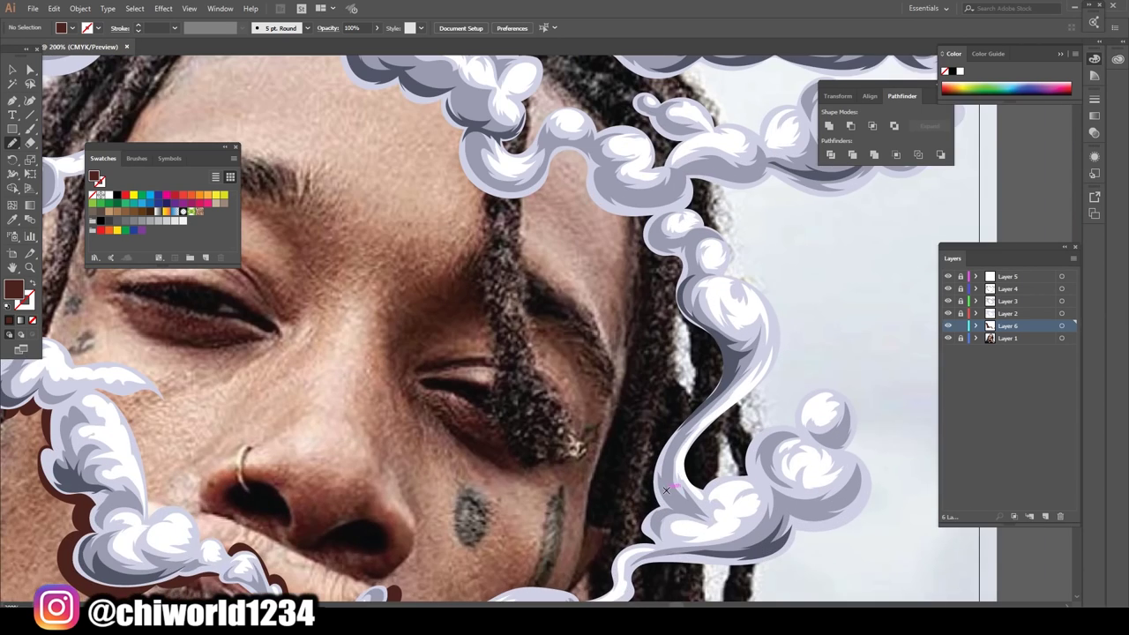
pyautogui.scroll(1, 723, 371)
pyautogui.scroll(1, 747, 318)
pyautogui.moveTo(747, 317); pyautogui.dragTo(609, 231)
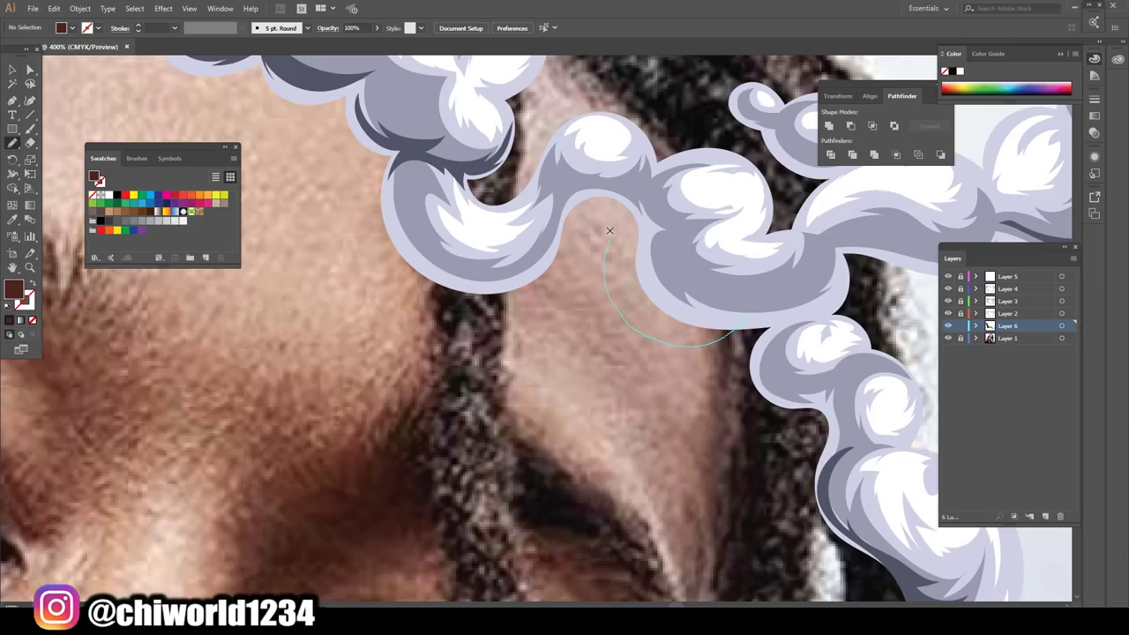
pyautogui.moveTo(554, 183); pyautogui.dragTo(554, 184)
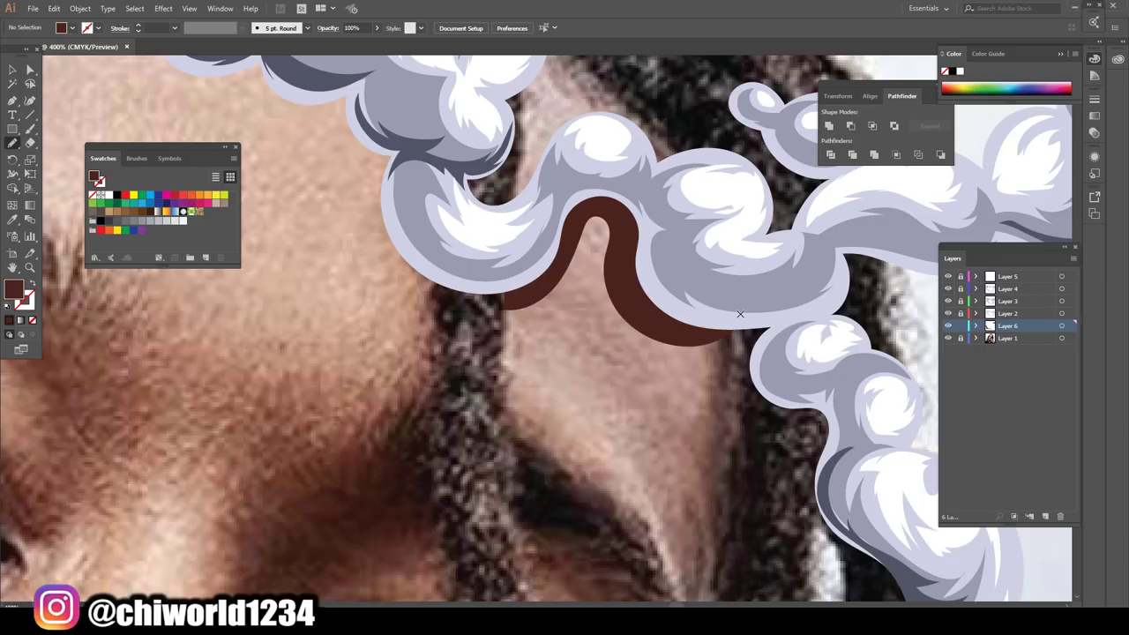
# - Add maroon shadows along the smoke's lower left and beside the forehead cloud
pyautogui.scroll(-1, 606, 273)
pyautogui.scroll(1, 606, 272)
pyautogui.scroll(1, 606, 273)
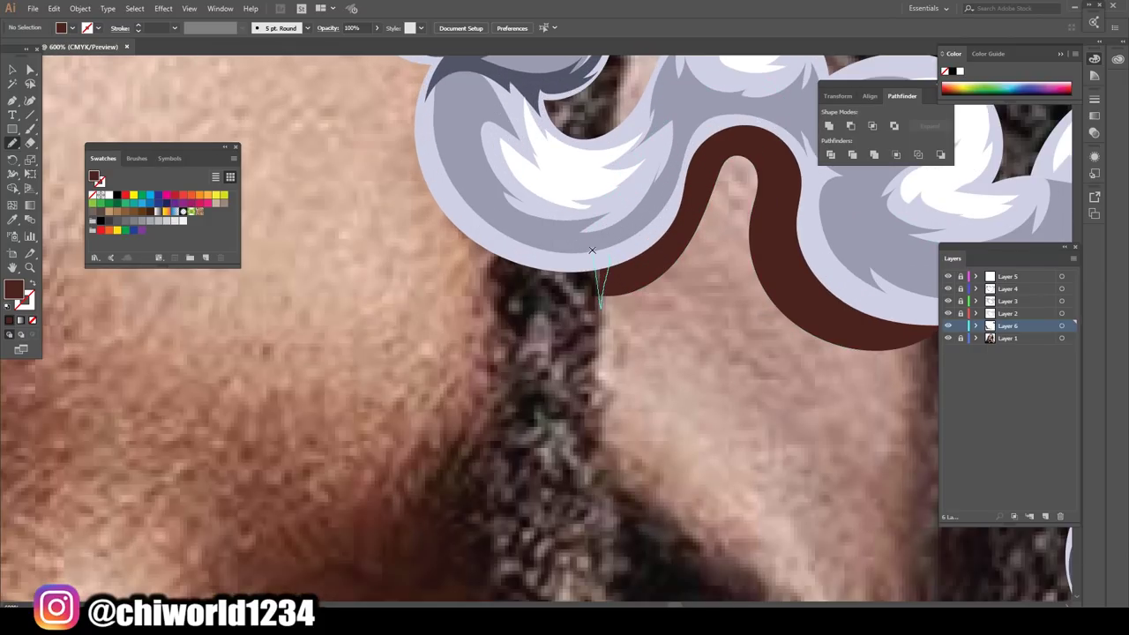
pyautogui.scroll(3, 558, 433)
pyautogui.moveTo(498, 411); pyautogui.dragTo(495, 278)
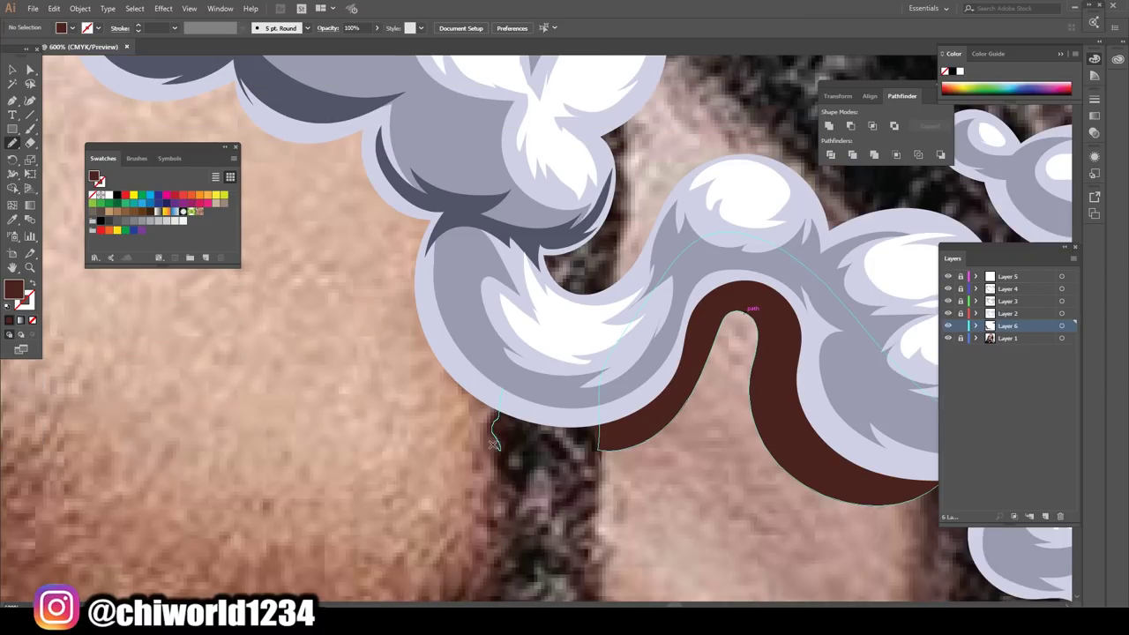
pyautogui.scroll(-3, 519, 492)
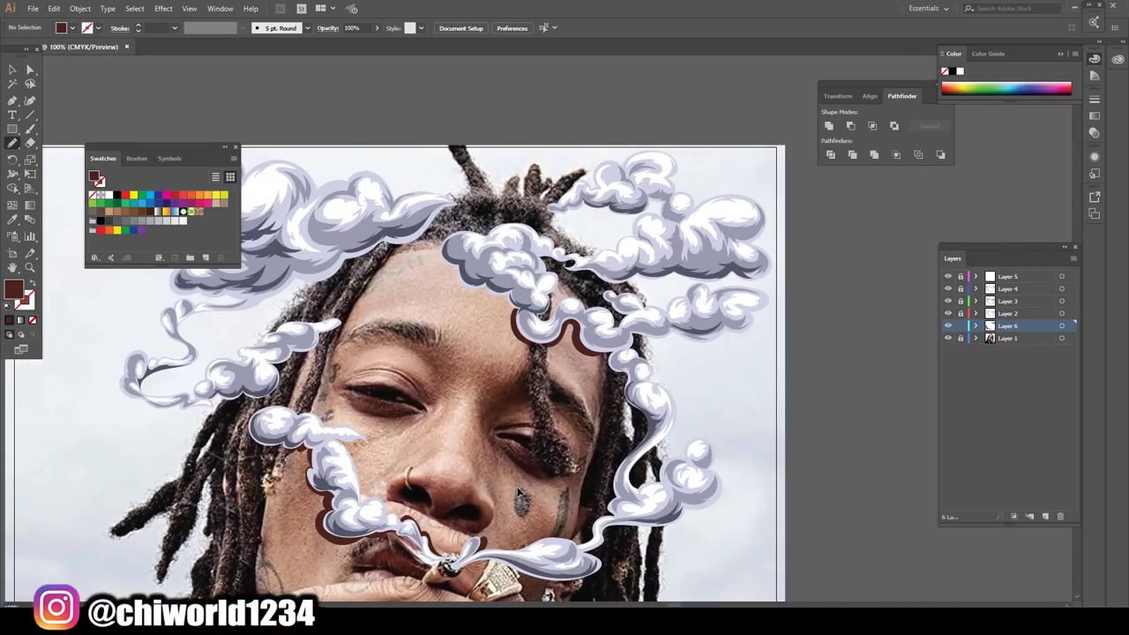
pyautogui.scroll(2, 518, 489)
pyautogui.scroll(1, 518, 487)
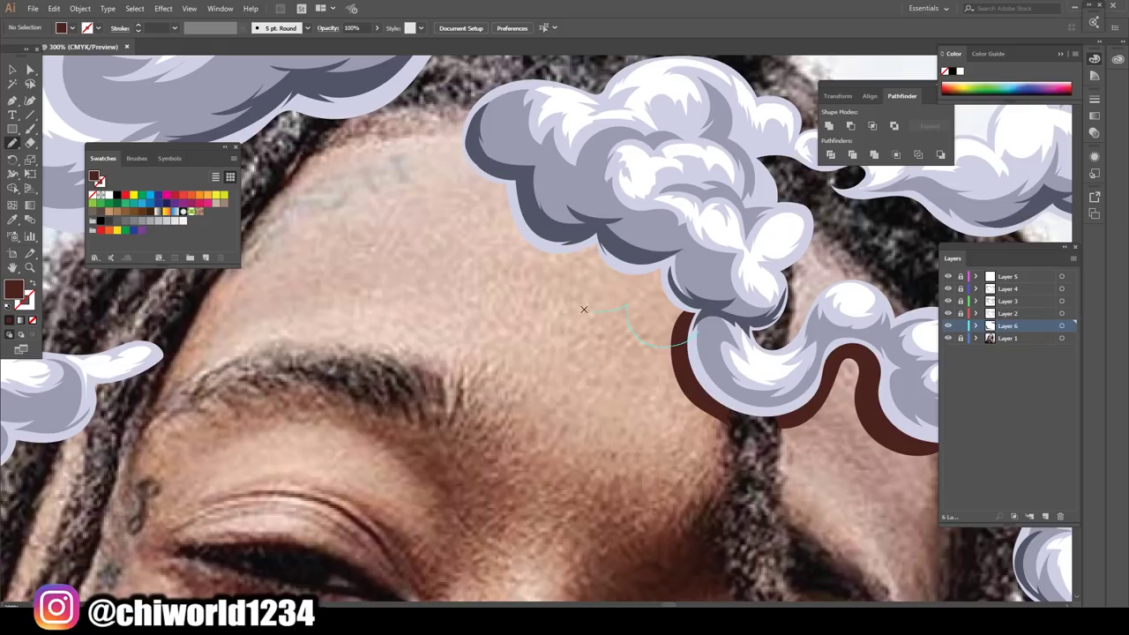
pyautogui.moveTo(507, 153); pyautogui.dragTo(494, 155)
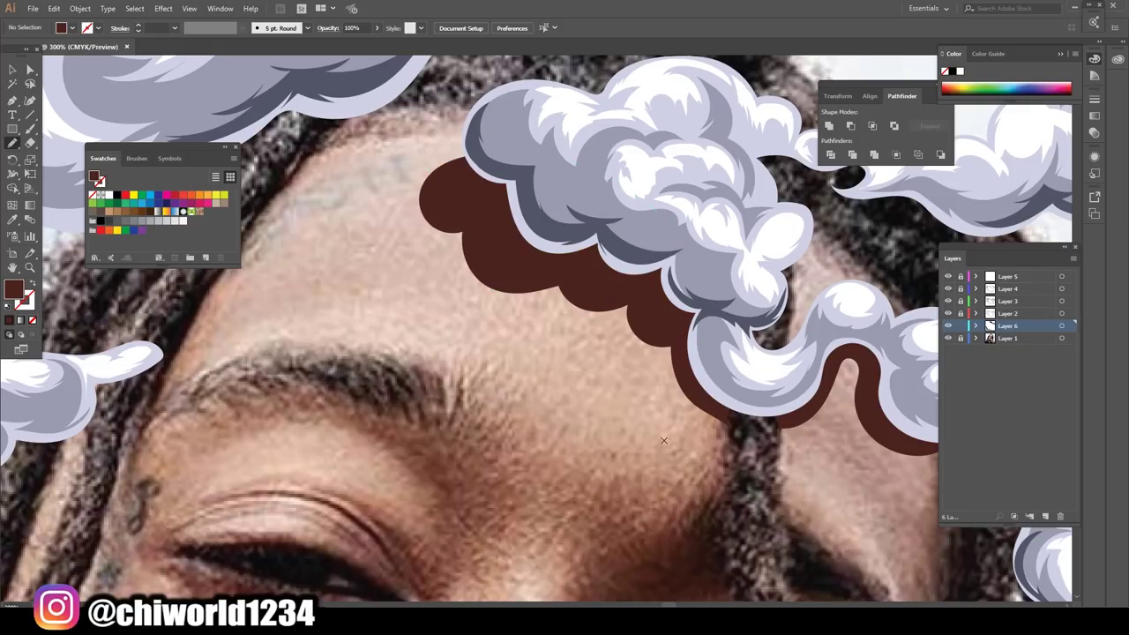
# - Add a maroon shadow at the cloud tip near the eyebrow, redrawing it once
pyautogui.scroll(-2, 740, 483)
pyautogui.scroll(-3, 741, 483)
pyautogui.scroll(1, 741, 478)
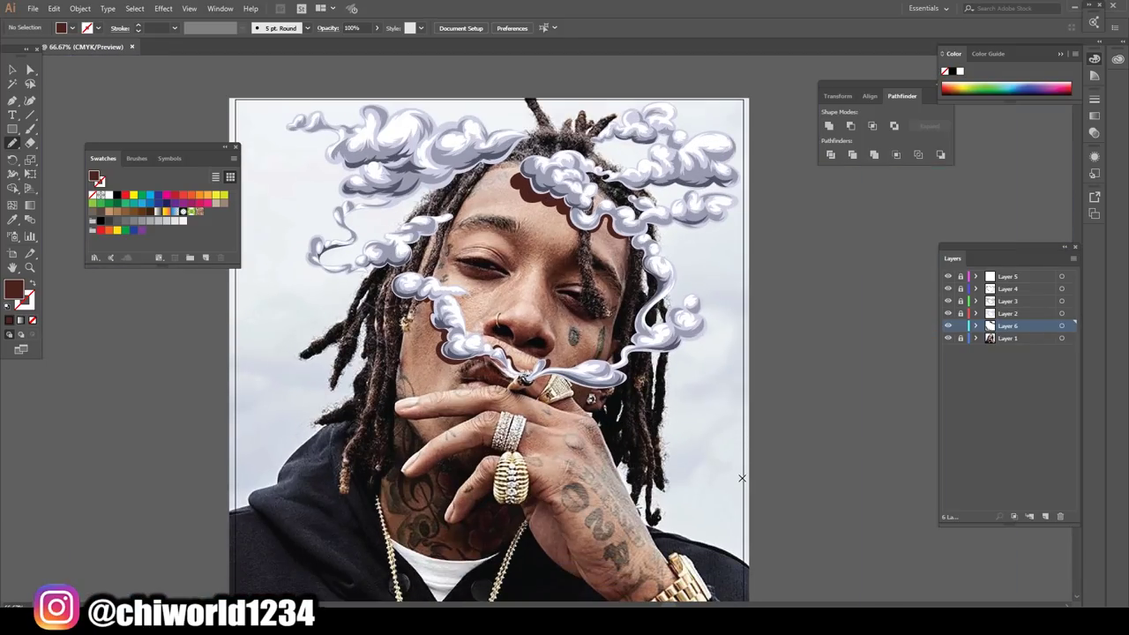
pyautogui.scroll(1, 739, 478)
pyautogui.scroll(1, 733, 477)
pyautogui.scroll(1, 504, 294)
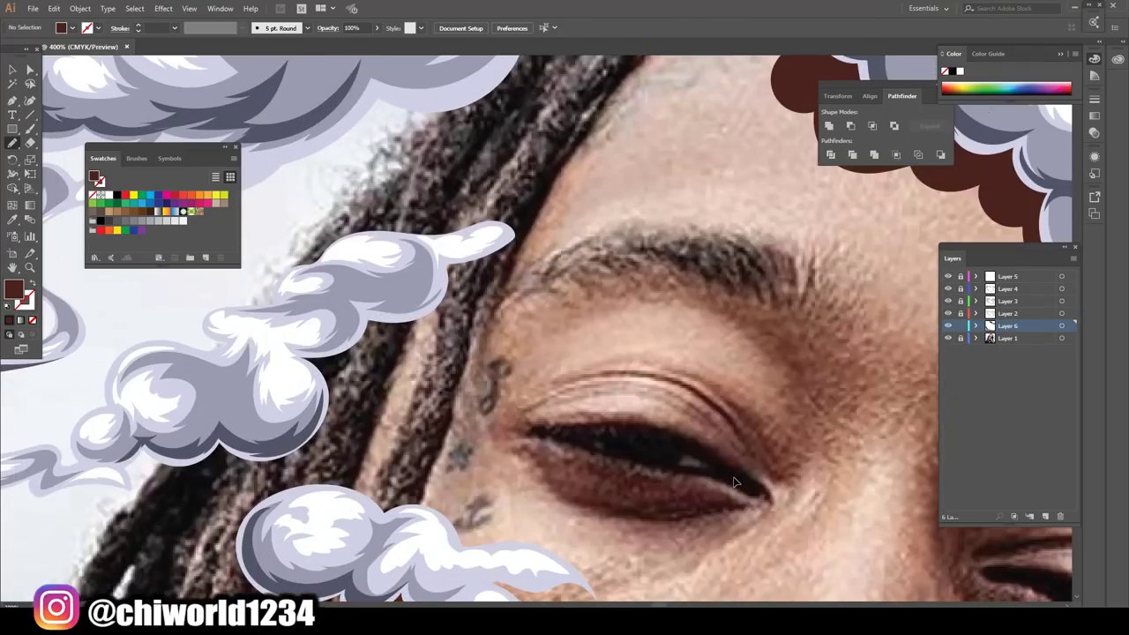
pyautogui.scroll(2, 504, 294)
pyautogui.moveTo(532, 298); pyautogui.dragTo(501, 311)
pyautogui.hotkey('ctrl', 'z')
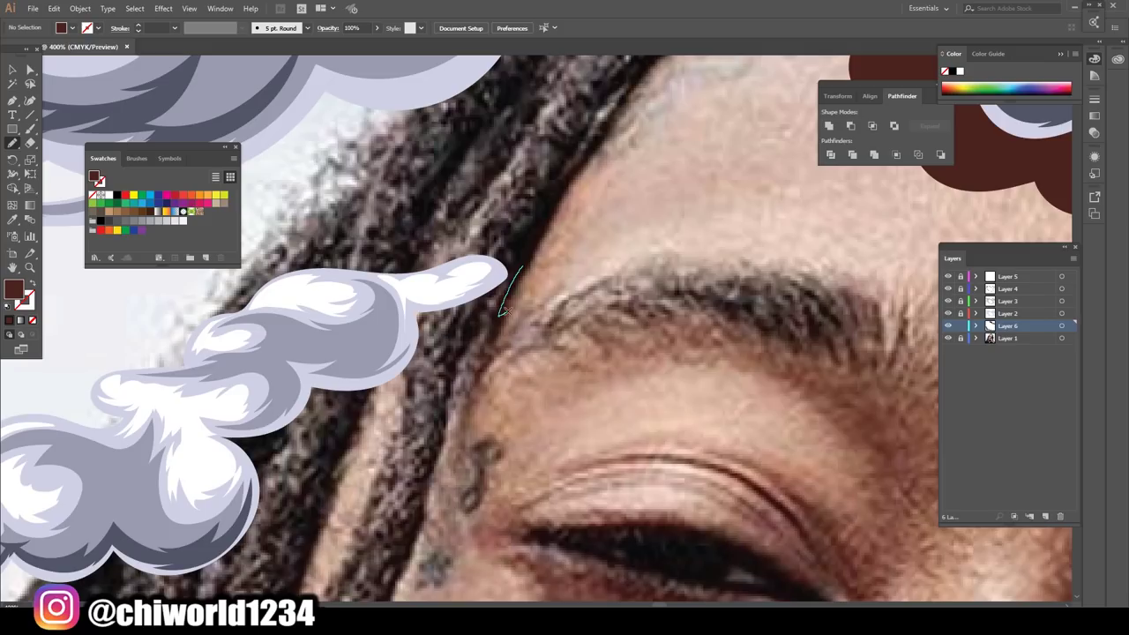
pyautogui.moveTo(535, 258); pyautogui.dragTo(521, 269)
# - Unlock Layer 2, Layer 3 and Layer 4 in the Layers panel
pyautogui.scroll(-2, 530, 440)
pyautogui.scroll(-3, 529, 440)
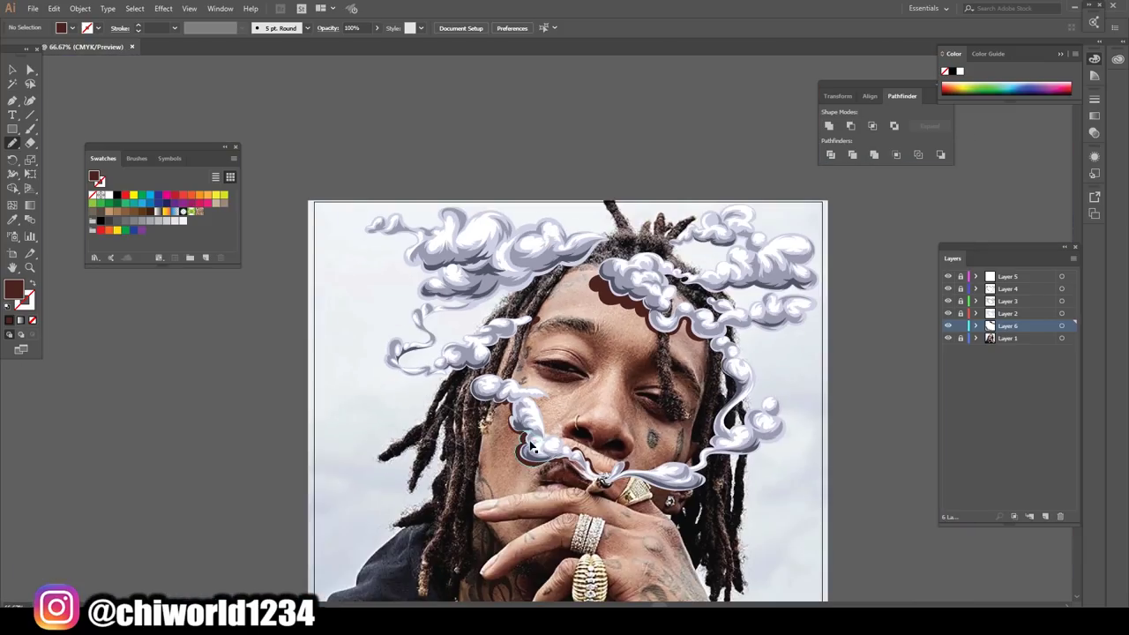
pyautogui.hscroll(1, 732, 402)
pyautogui.scroll(-1, 725, 401)
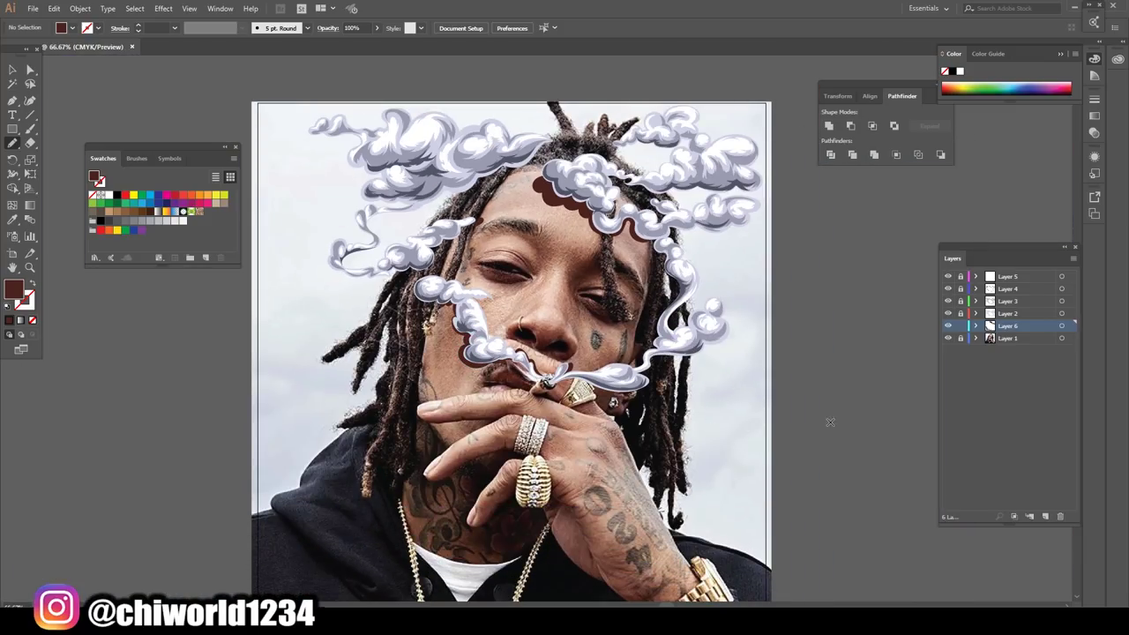
pyautogui.moveTo(962, 313); pyautogui.dragTo(962, 290)
pyautogui.scroll(2, 512, 353)
# - Select all the smoke clouds and shift their colour balance to Cyan 15, Magenta 6, Yellow 19, Black 13
pyautogui.press('v')
pyautogui.moveTo(274, 137); pyautogui.dragTo(841, 481)
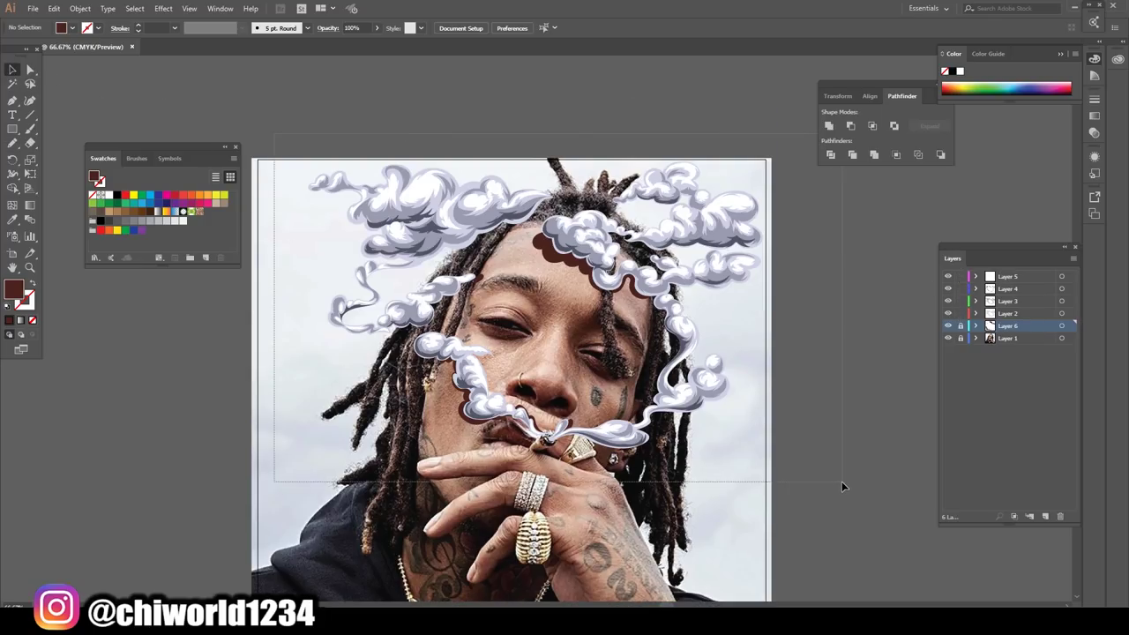
pyautogui.hotkey('ctrl', '+')
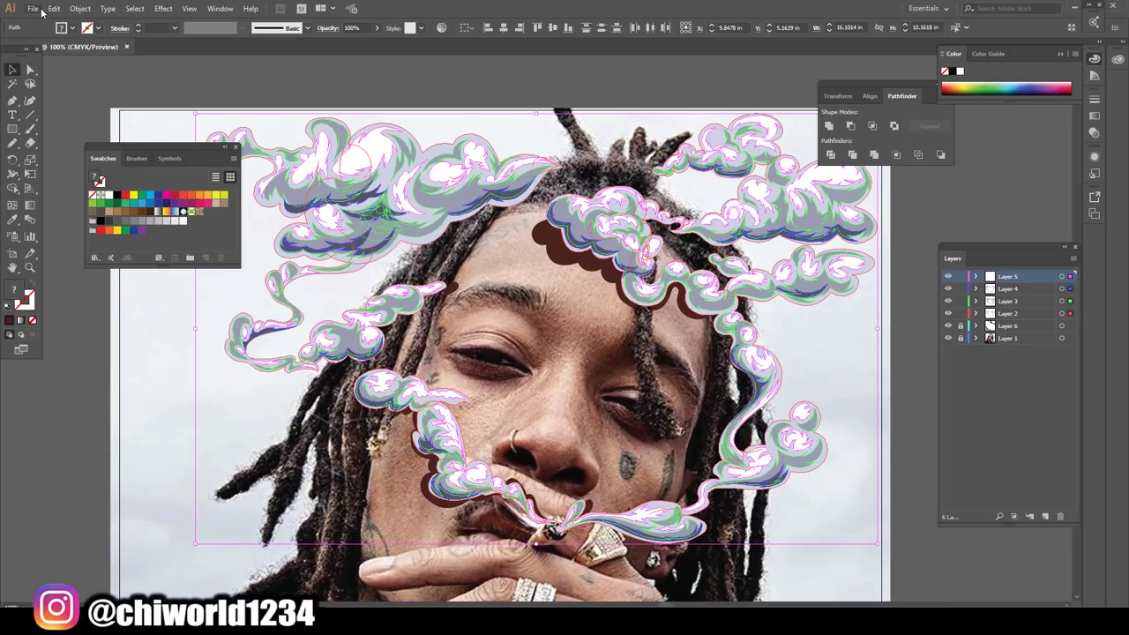
pyautogui.click(39, 10)
pyautogui.moveTo(81, 215)
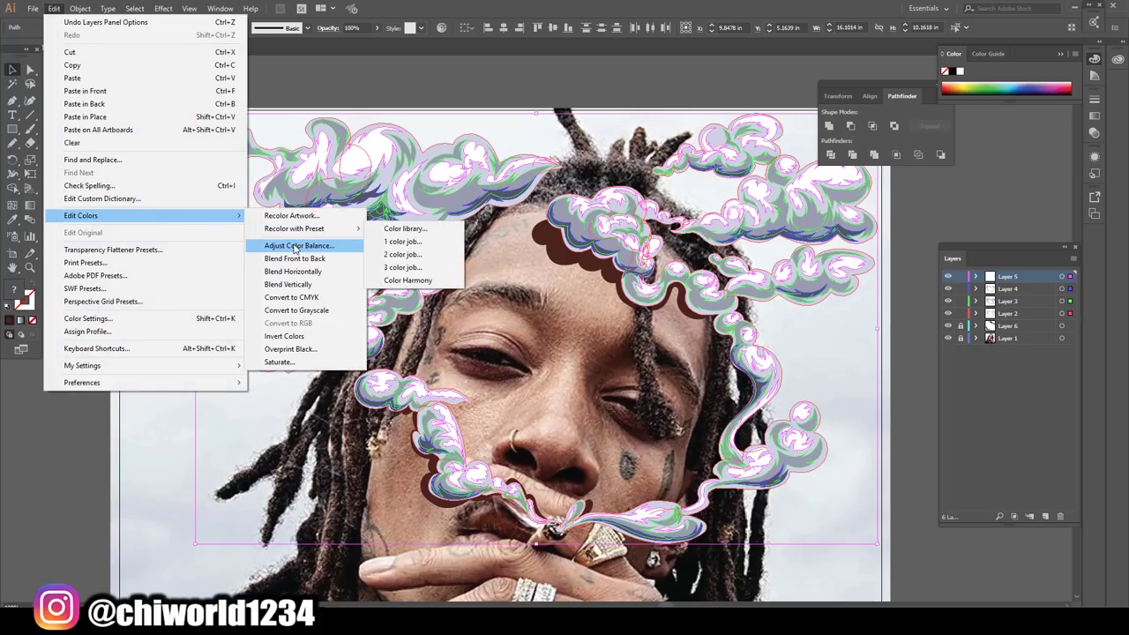
pyautogui.click(295, 246)
pyautogui.click(20, 199)
pyautogui.moveTo(103, 128); pyautogui.dragTo(102, 127)
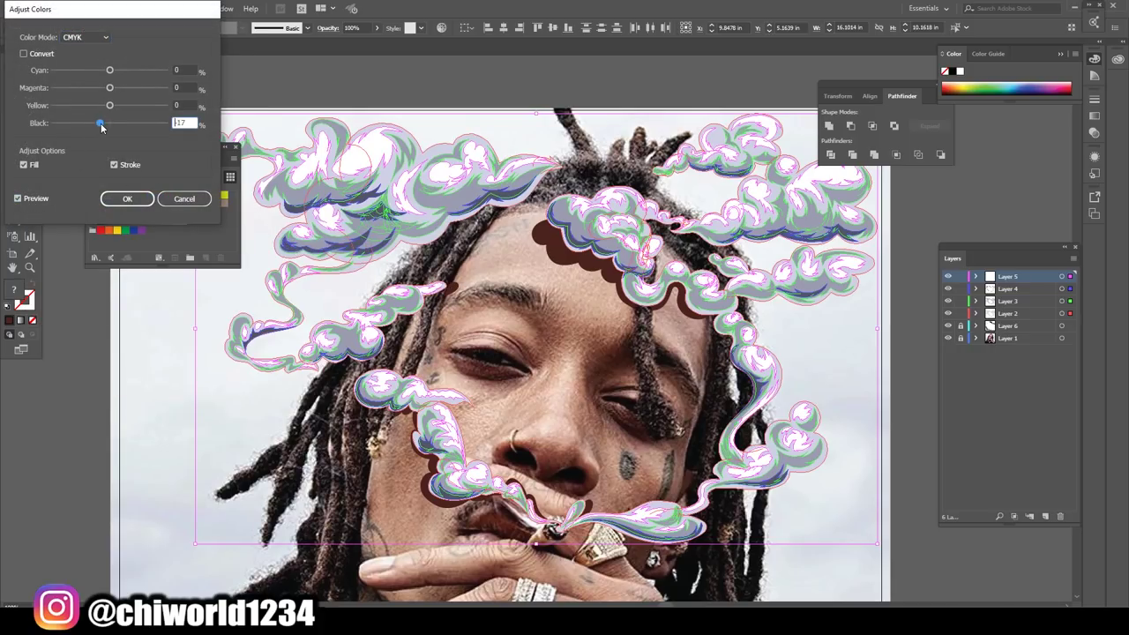
pyautogui.hotkey('shift', 'Up')
pyautogui.hotkey('shift', 'Up')
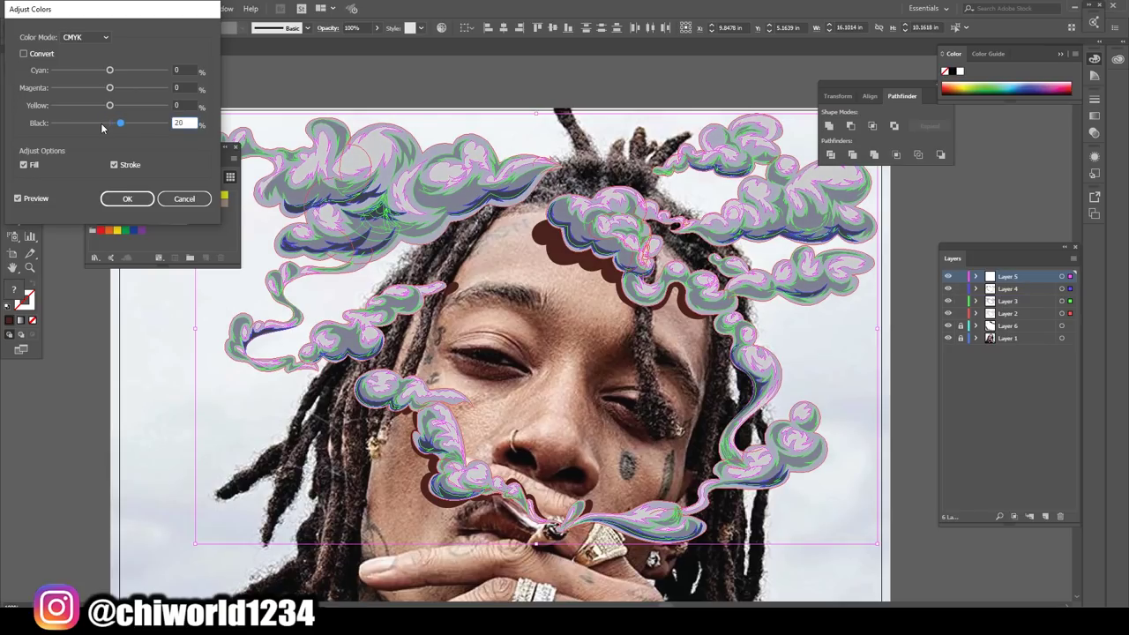
pyautogui.hotkey('shift', 'Up')
pyautogui.moveTo(111, 105); pyautogui.dragTo(107, 73)
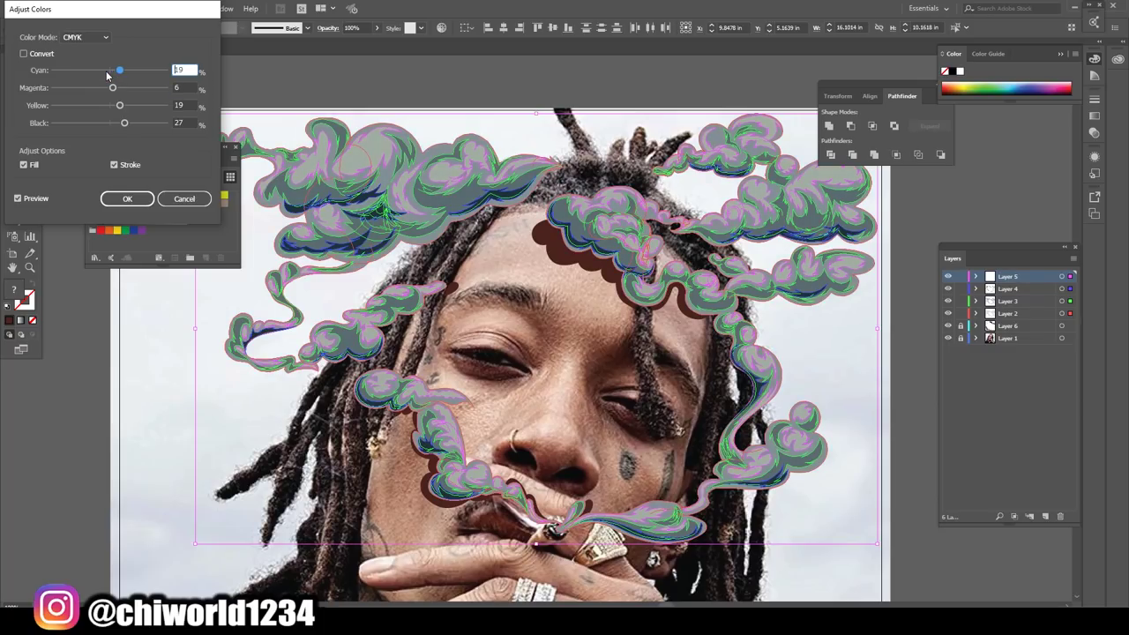
pyautogui.moveTo(124, 122); pyautogui.dragTo(121, 123)
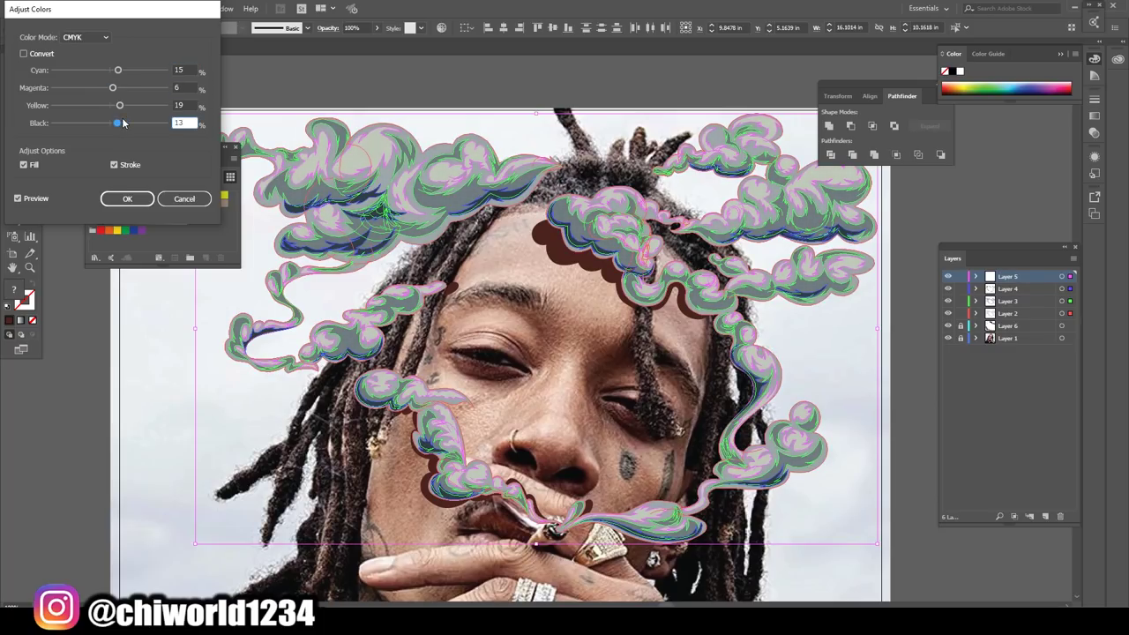
pyautogui.click(127, 199)
# - Lock Layer 2, Layer 3 and Layer 4 again
pyautogui.click(149, 360)
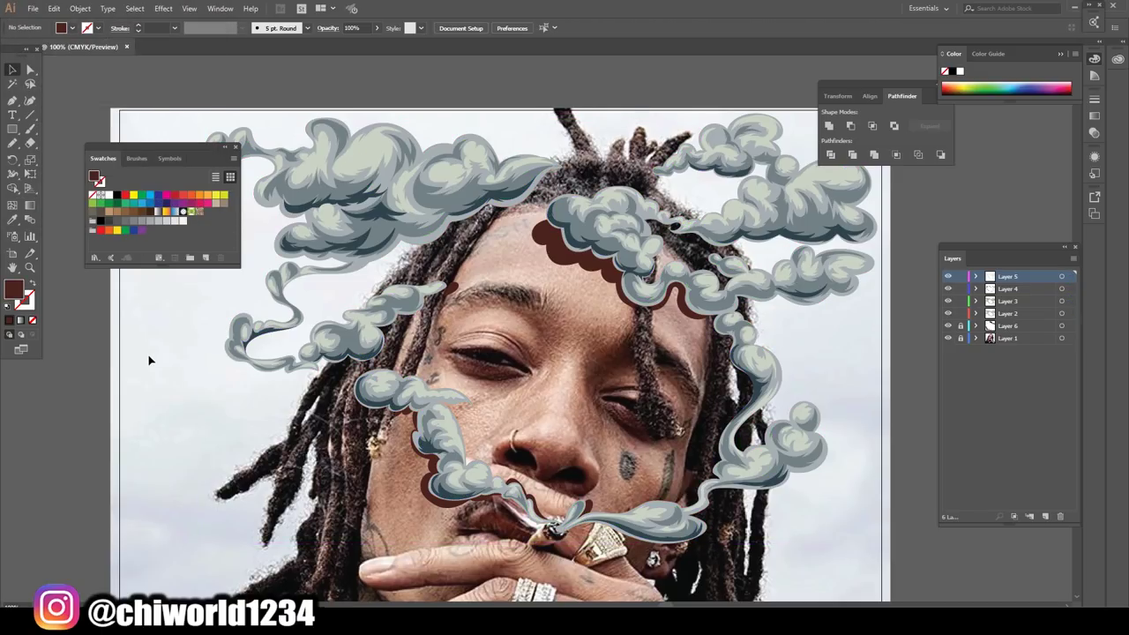
pyautogui.hotkey('ctrl', '-')
pyautogui.hotkey('ctrl', '-')
pyautogui.hotkey('ctrl', '+')
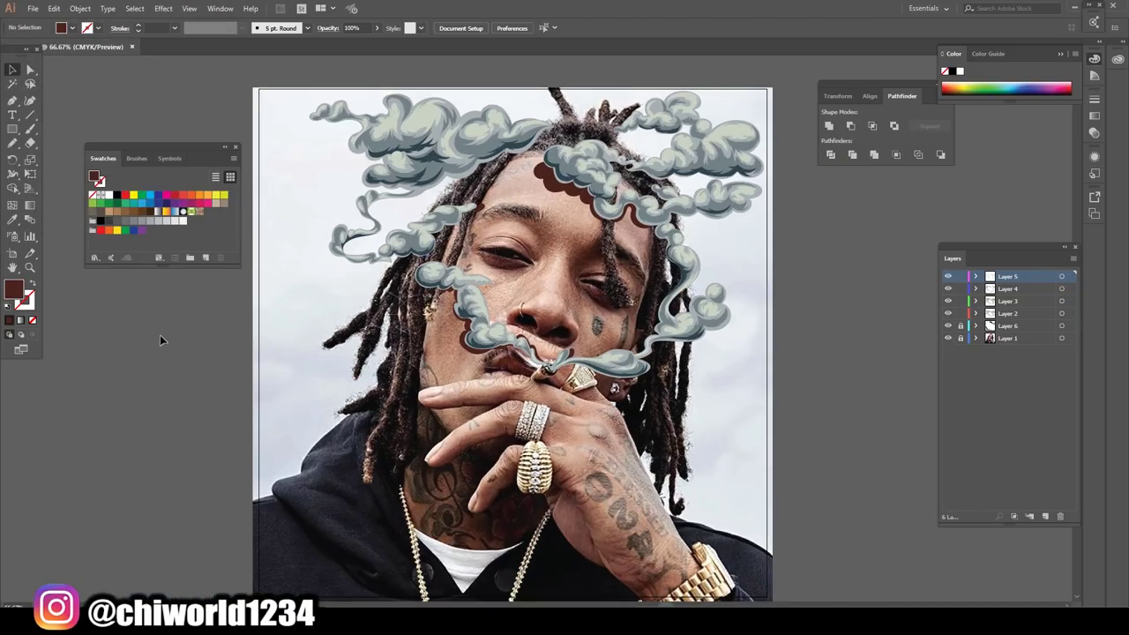
pyautogui.scroll(2, 733, 458)
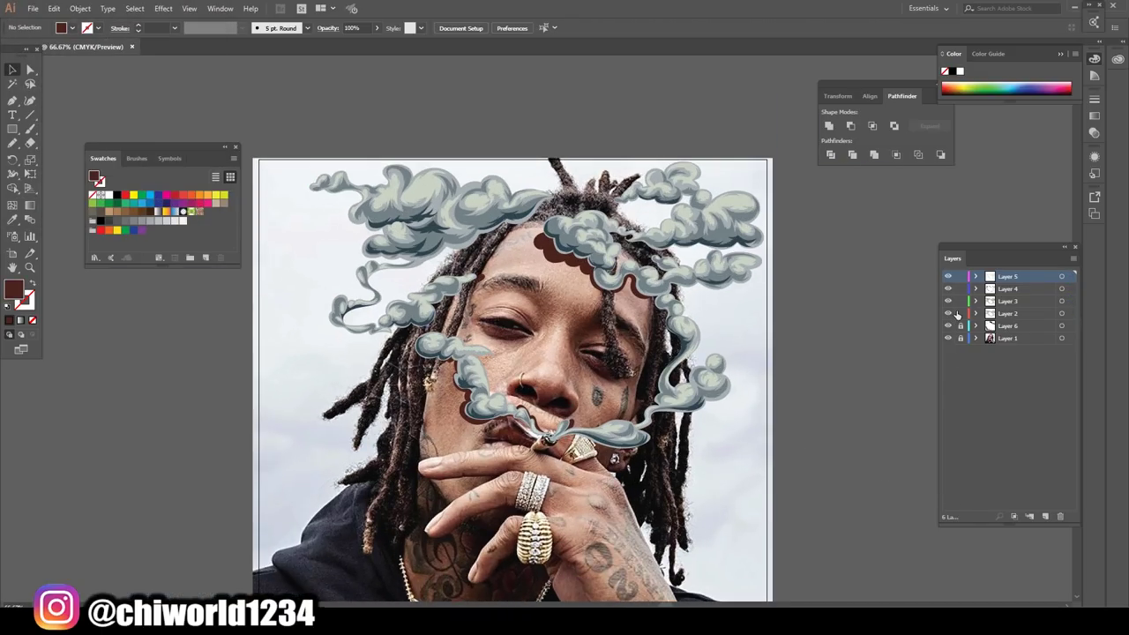
pyautogui.moveTo(959, 313); pyautogui.dragTo(959, 289)
# - Fill the Layer 5 smoke highlight shapes with pure white (#FFFFFF)
pyautogui.moveTo(262, 155); pyautogui.dragTo(880, 534)
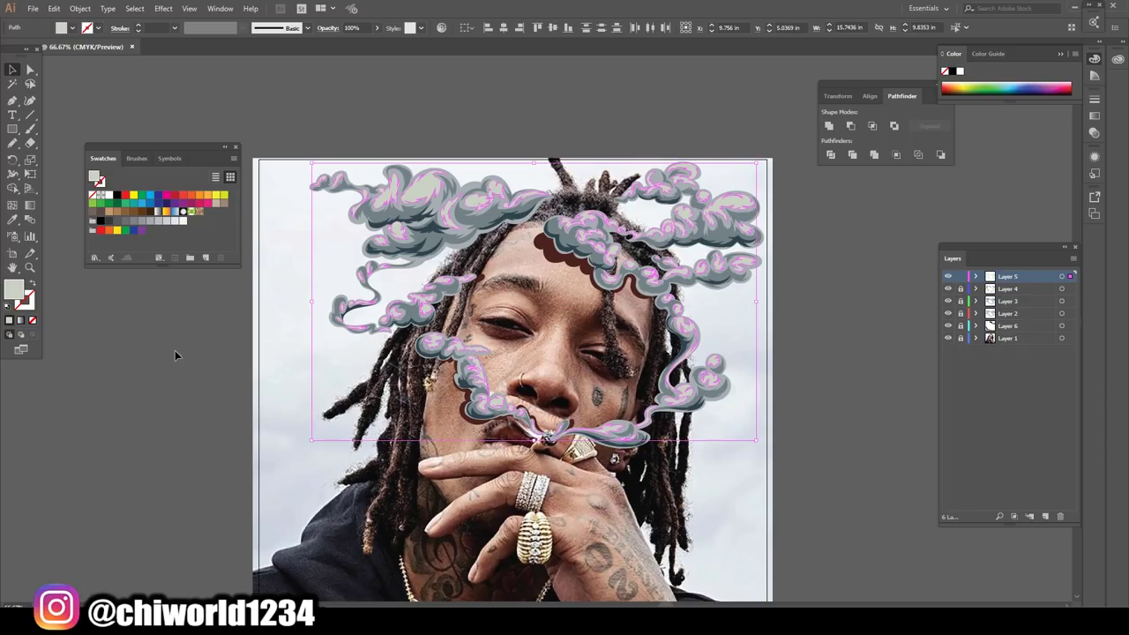
pyautogui.doubleClick(15, 291)
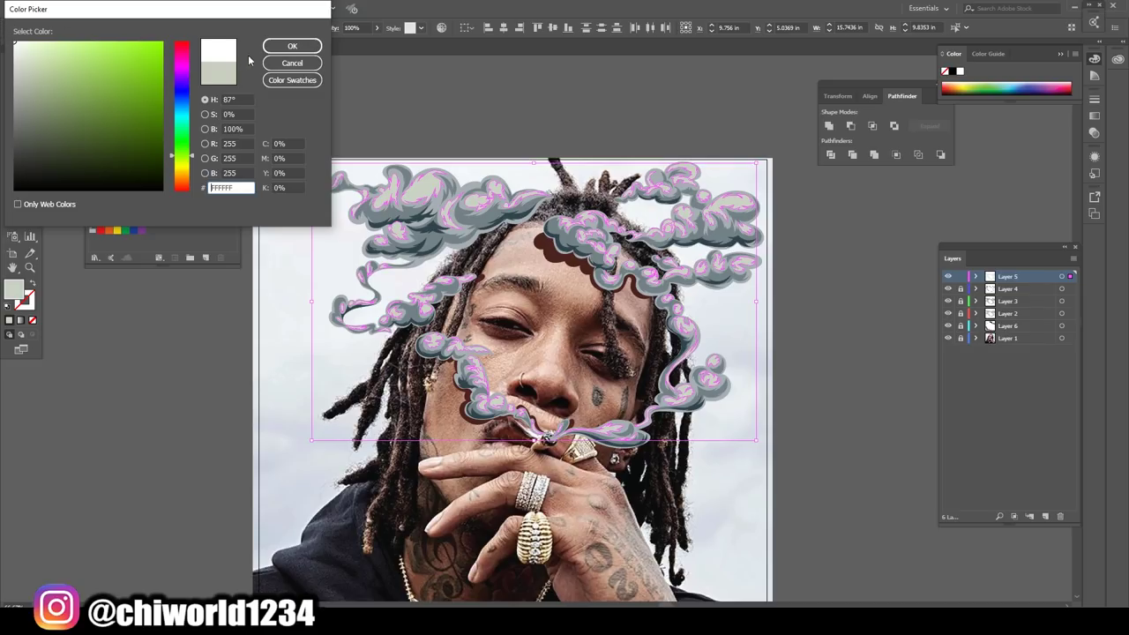
pyautogui.click(292, 46)
pyautogui.click(853, 526)
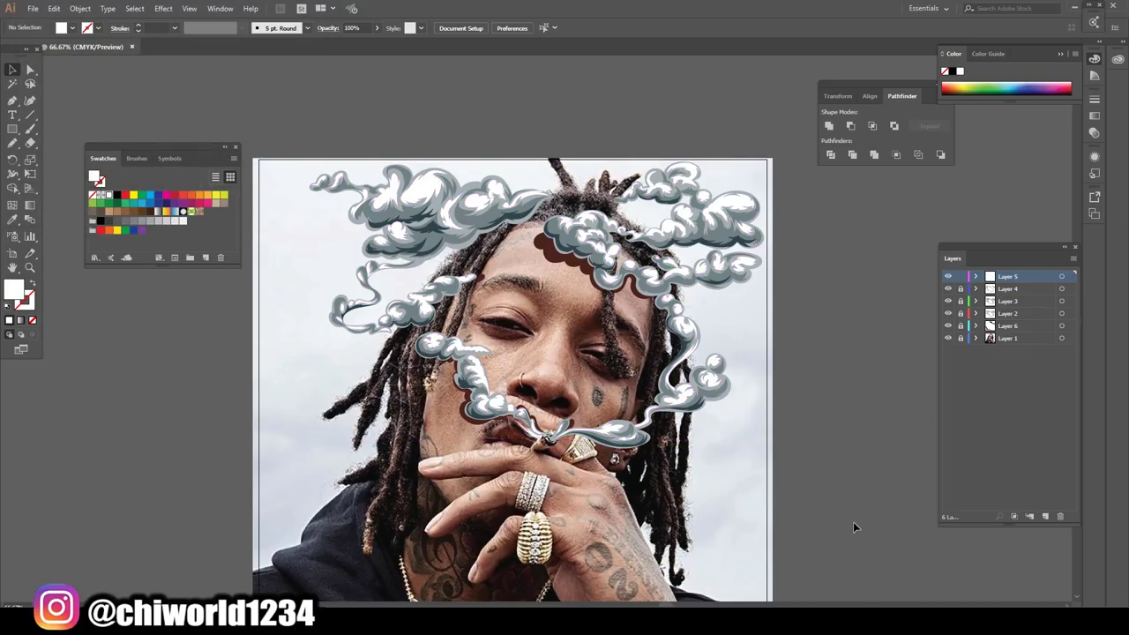
pyautogui.scroll(1, 853, 526)
pyautogui.hotkey('ctrl', '+')
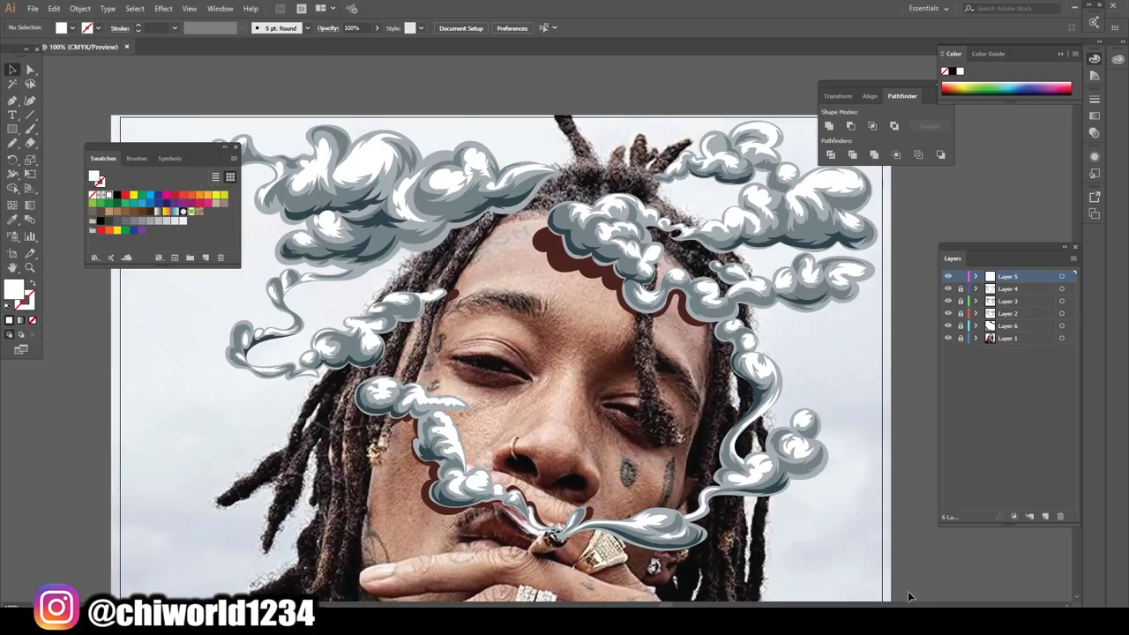